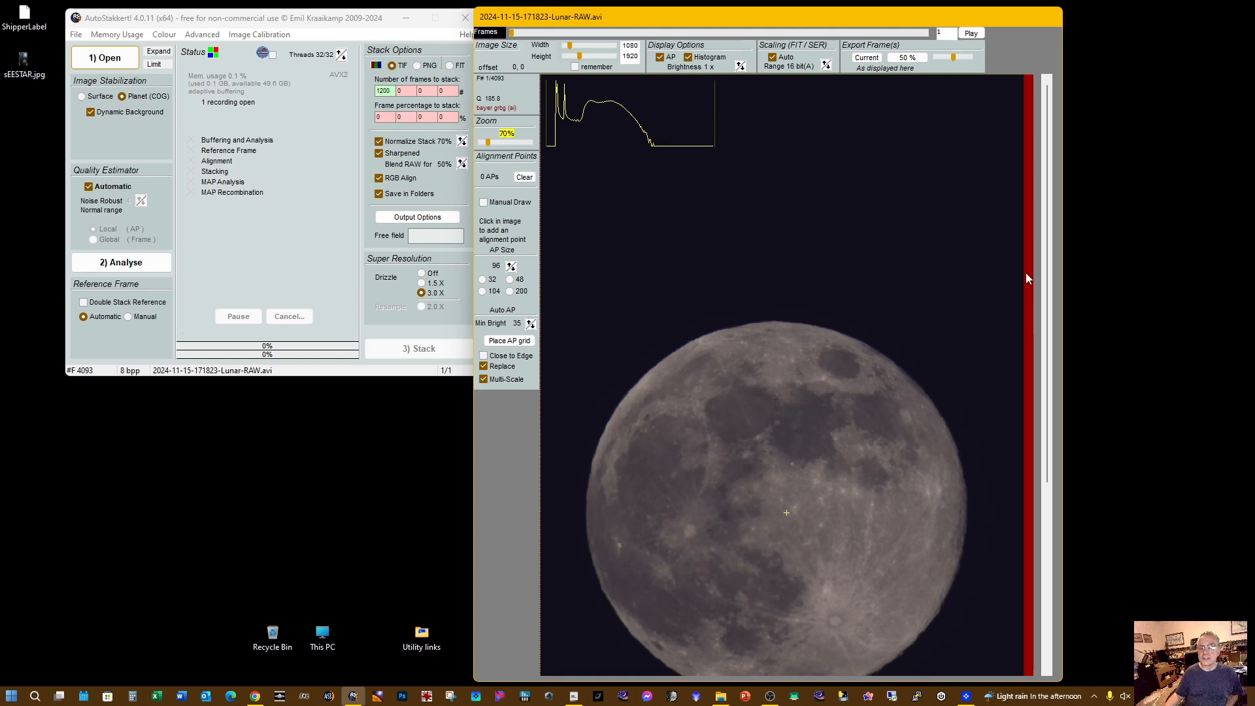
# Reduce the height of the output image to 1184, keeping the whole moon in frame
pyautogui.moveTo(1046, 272); pyautogui.dragTo(1054, 400)
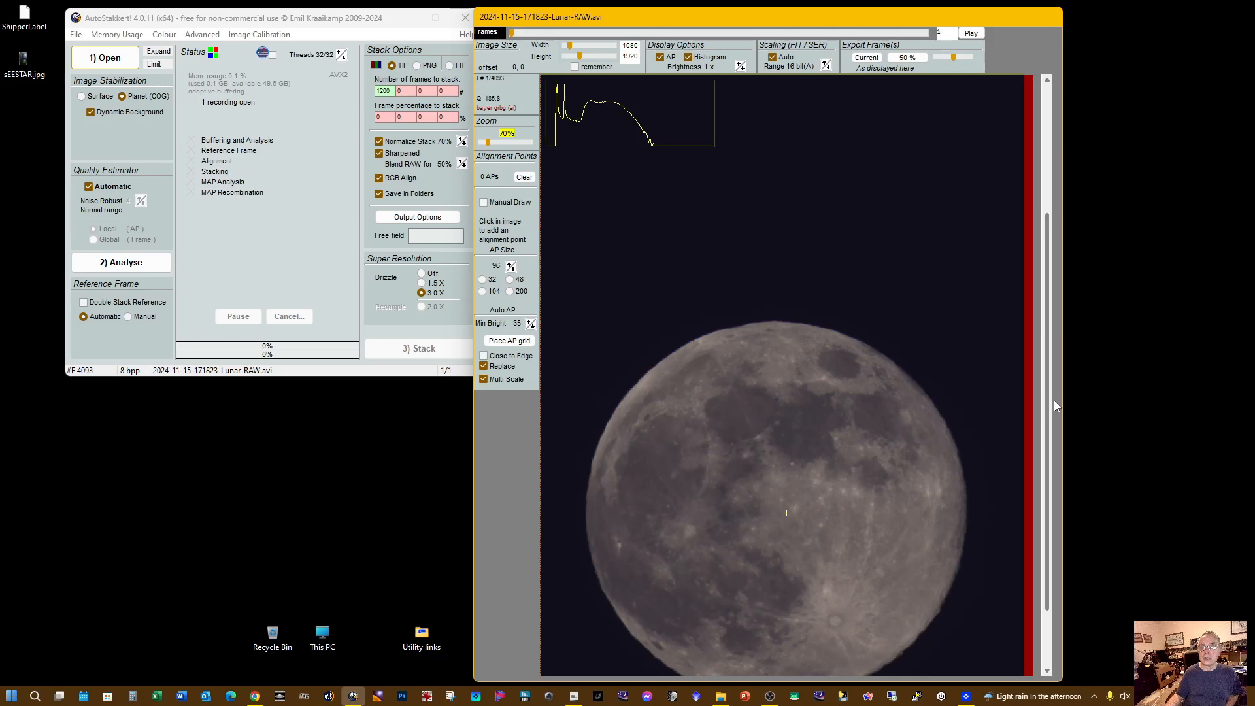
pyautogui.moveTo(1054, 400); pyautogui.dragTo(1058, 376)
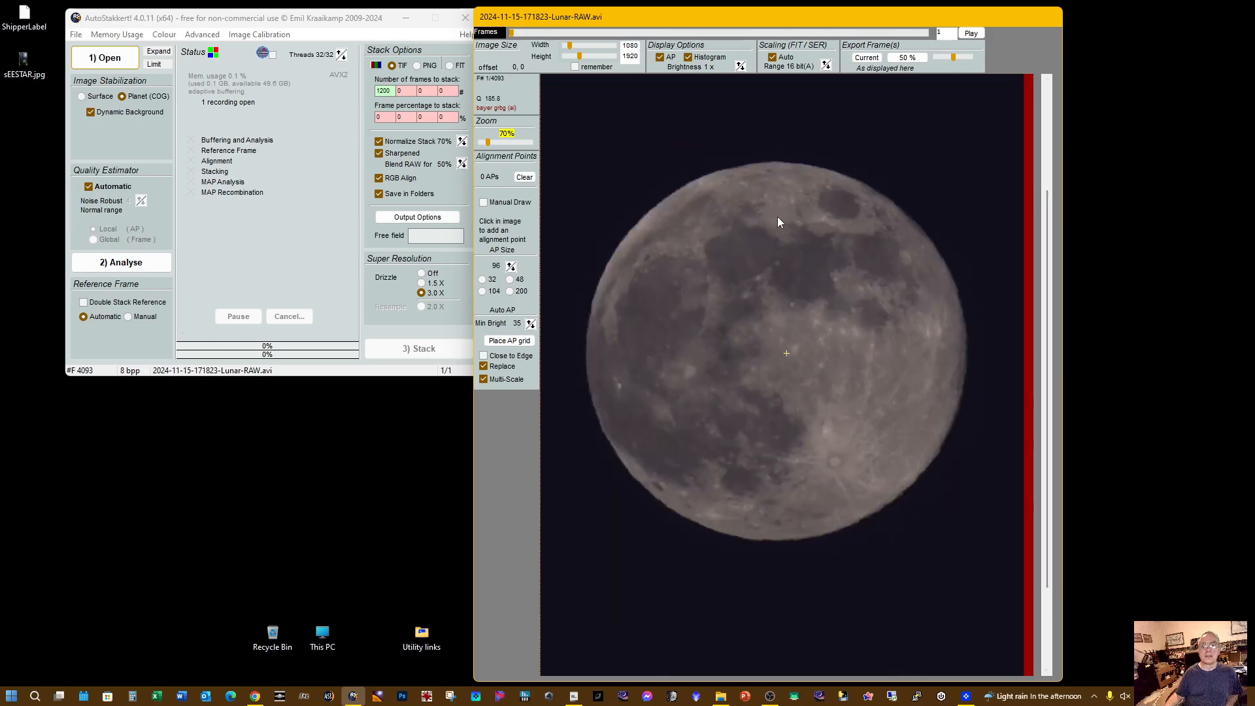
pyautogui.moveTo(1049, 237); pyautogui.dragTo(1048, 215)
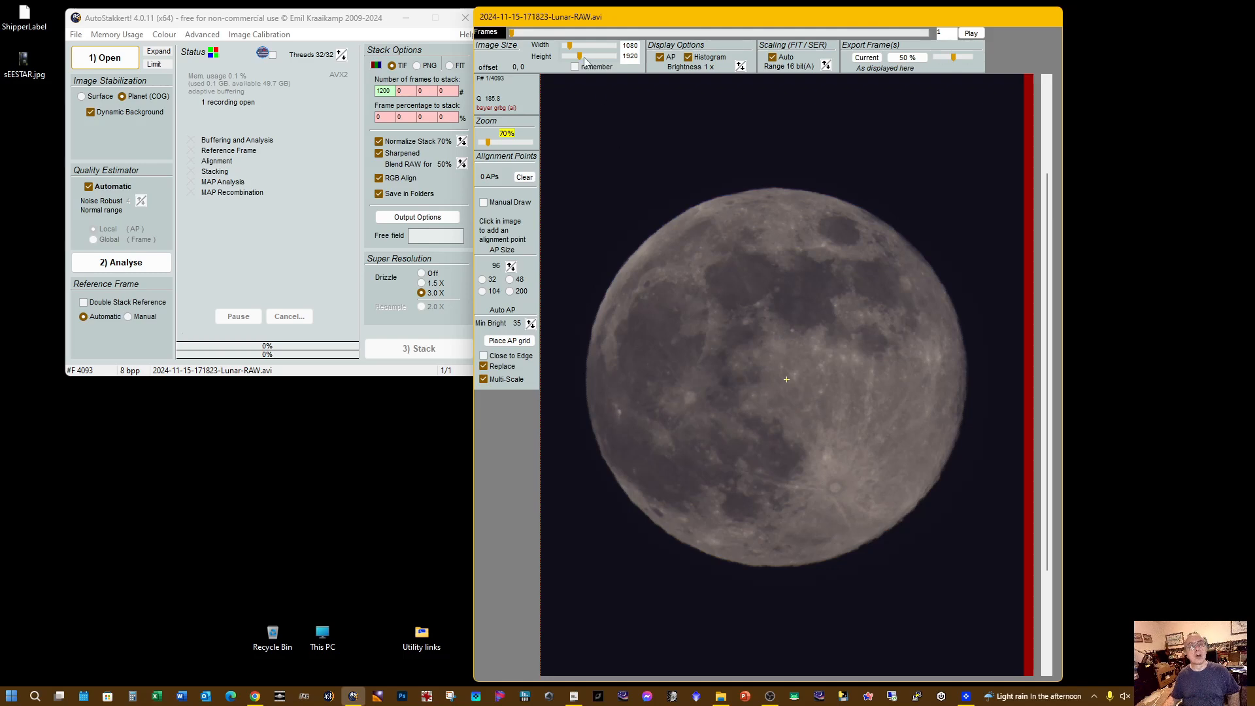
pyautogui.moveTo(581, 57); pyautogui.dragTo(578, 57)
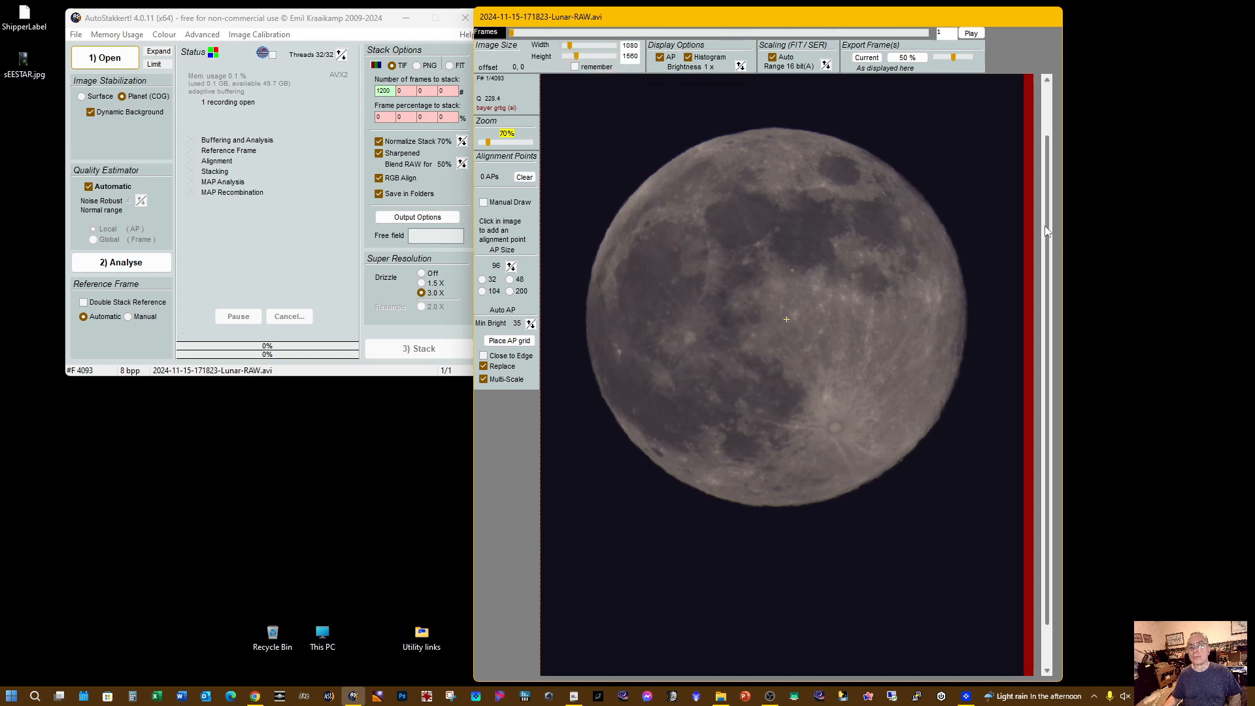
pyautogui.scroll(1, 1046, 226)
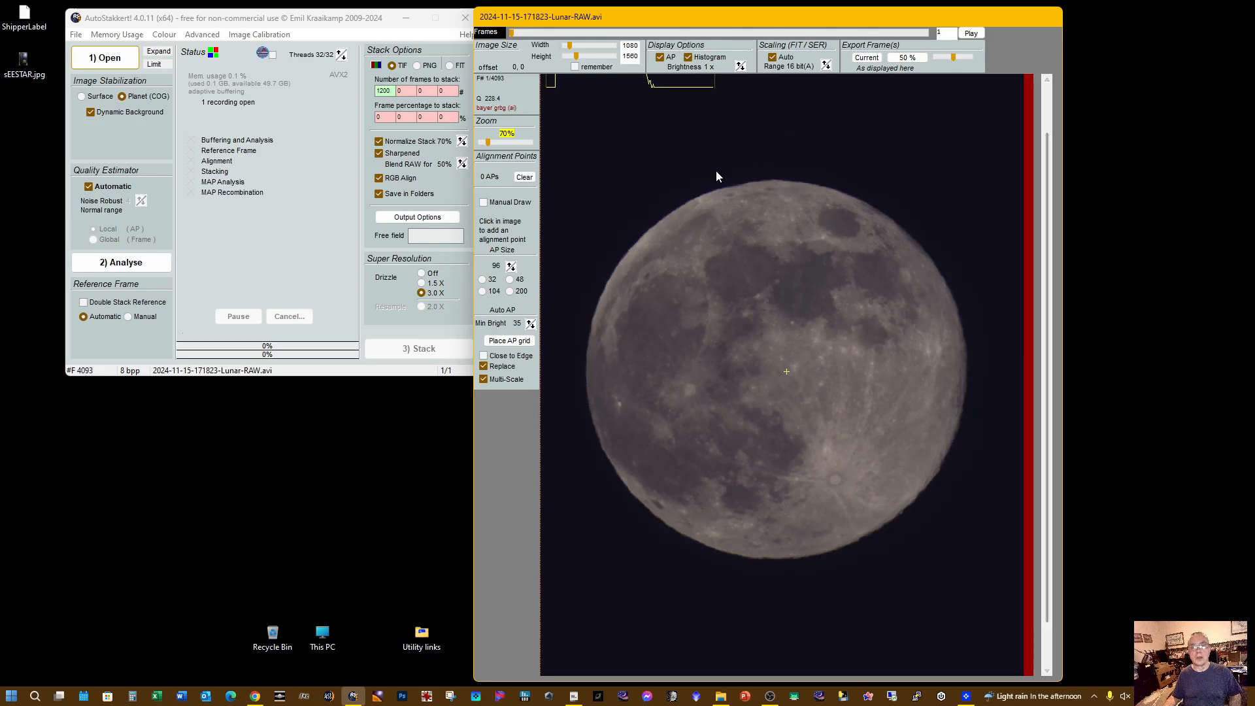
pyautogui.click(579, 57)
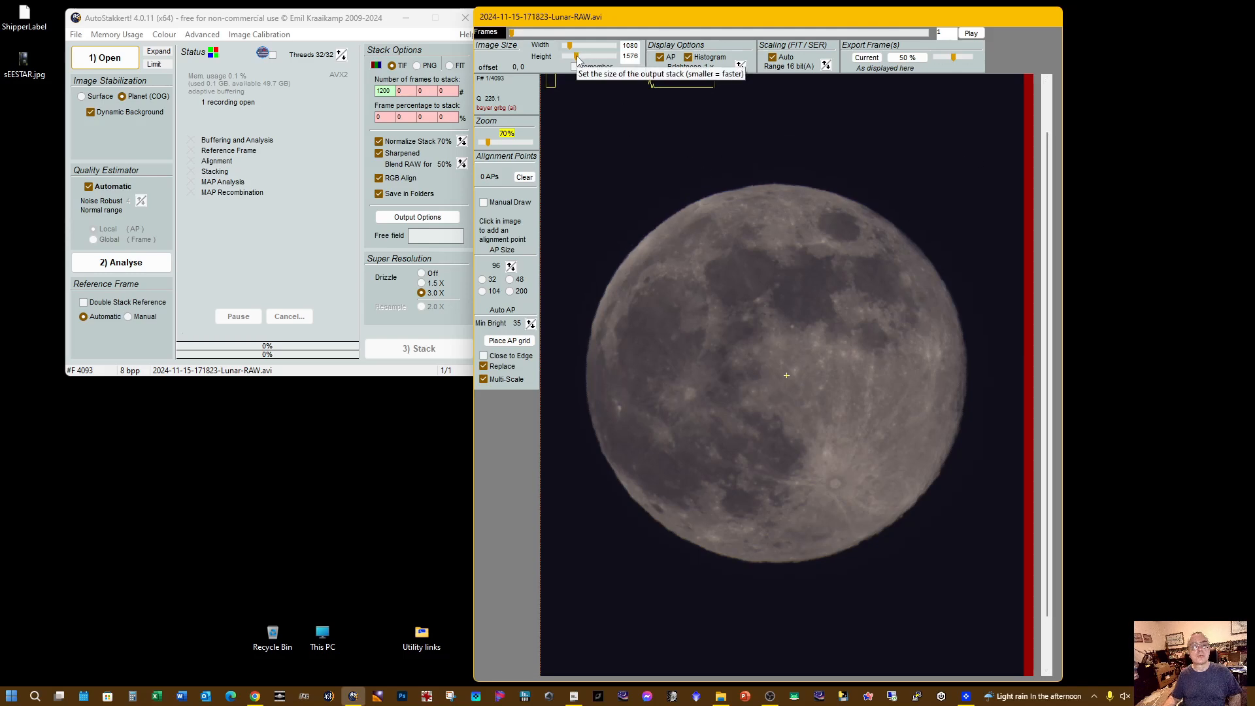
pyautogui.moveTo(576, 57); pyautogui.dragTo(574, 57)
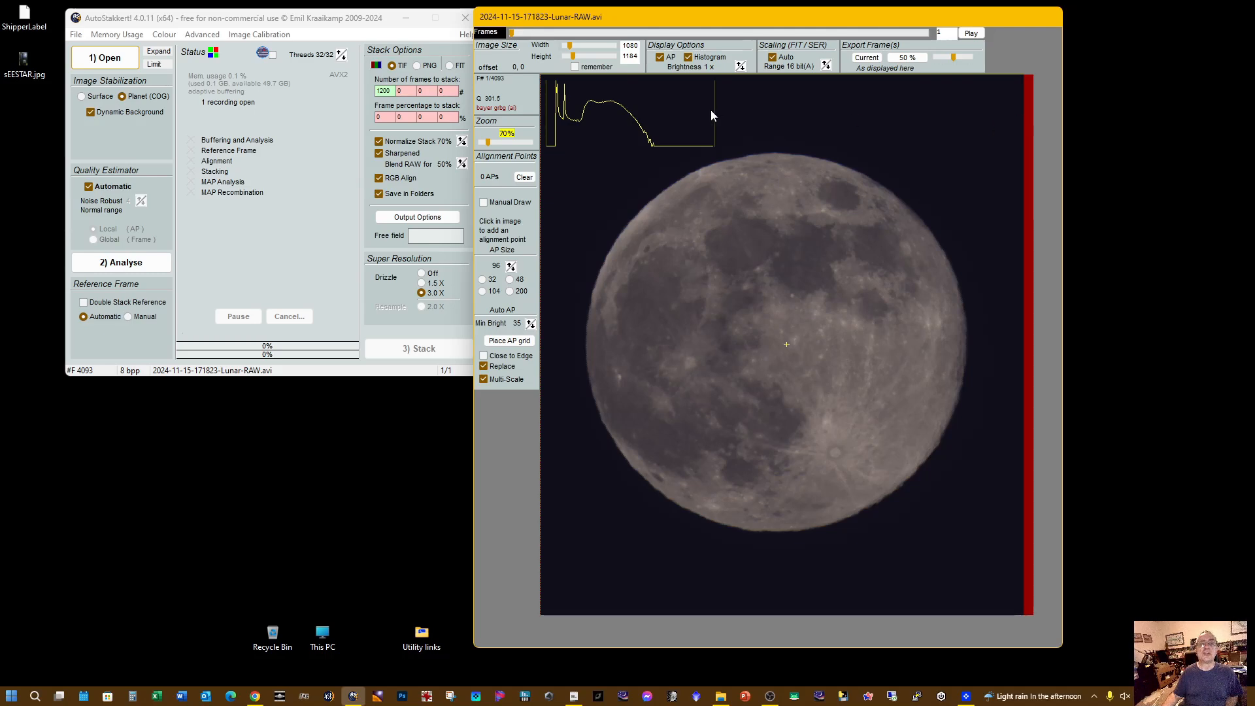
# Set the width of the output image to 1040, with dark margins on both sides of the moon
pyautogui.moveTo(571, 46); pyautogui.dragTo(567, 45)
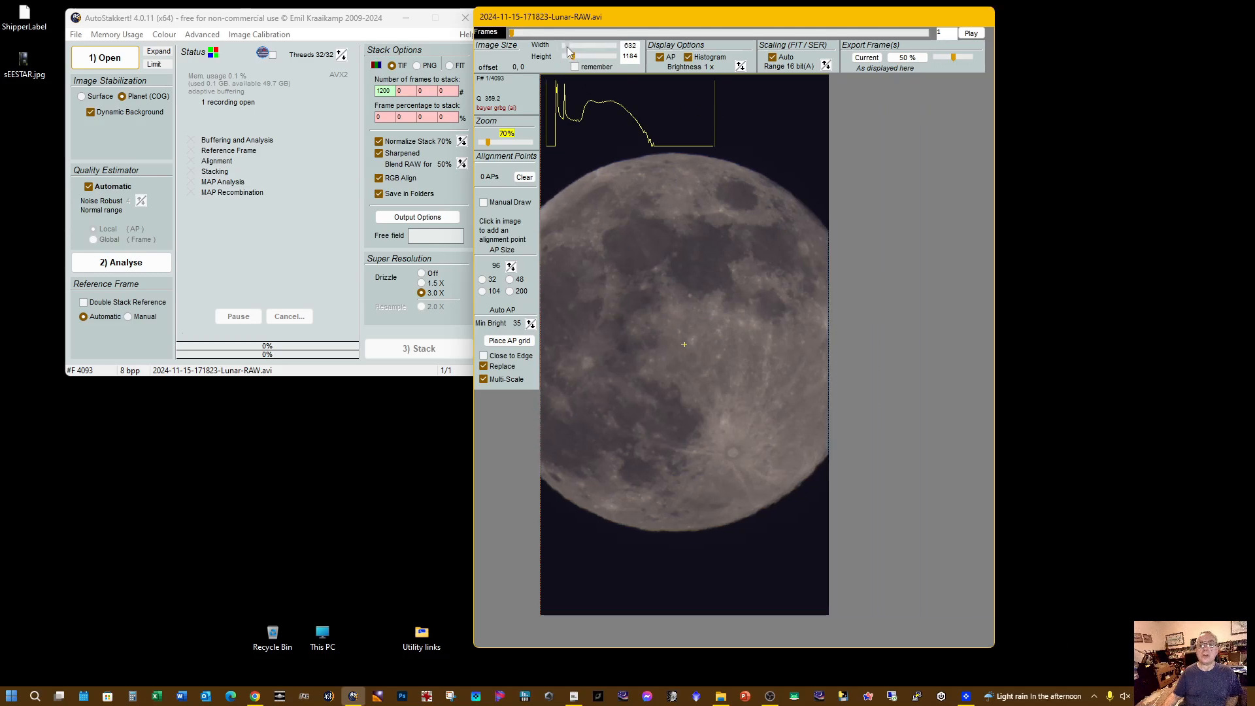
pyautogui.moveTo(568, 50); pyautogui.dragTo(571, 50)
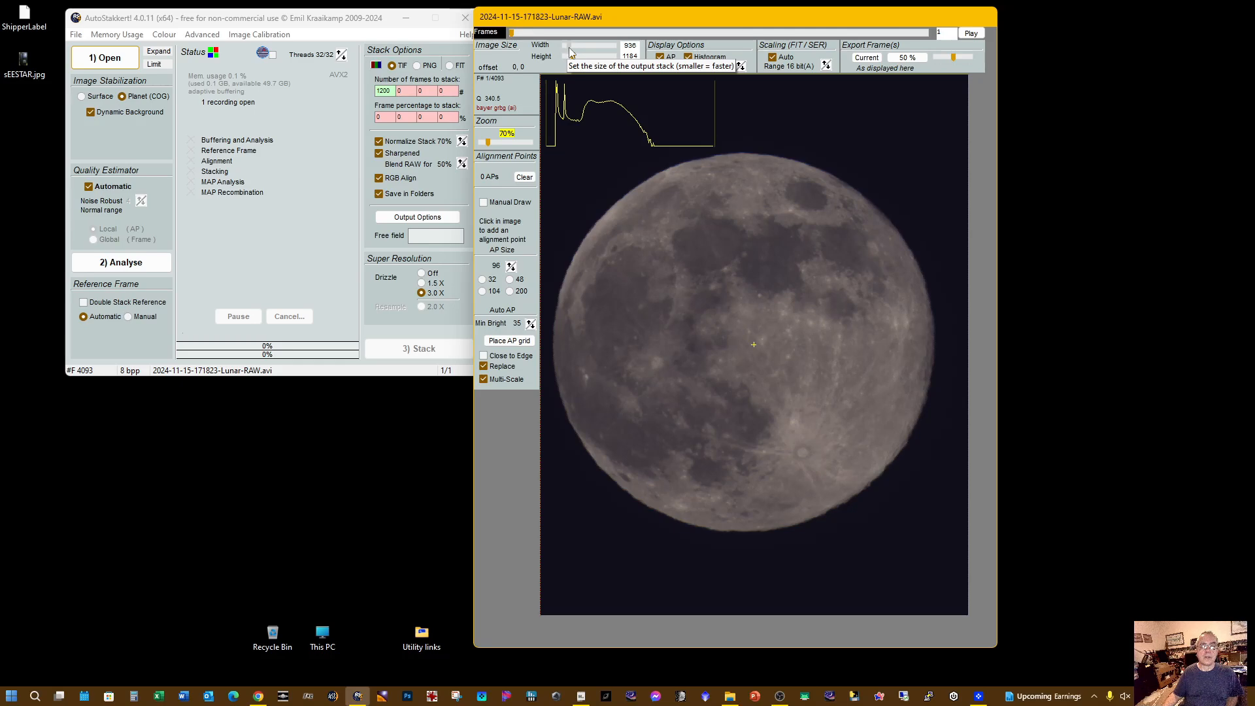
pyautogui.click(570, 48)
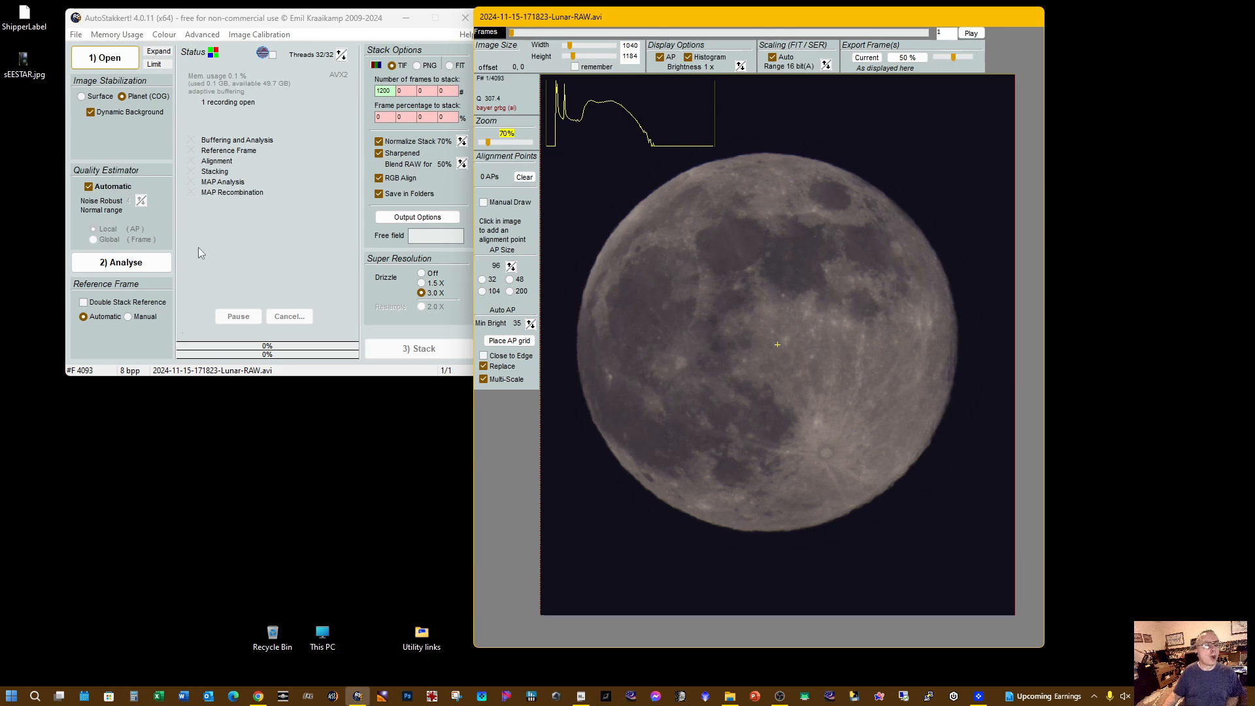
# Analyse the recording's frame quality, then set the number of frames to stack to 1043 using the quality graph
pyautogui.click(161, 268)
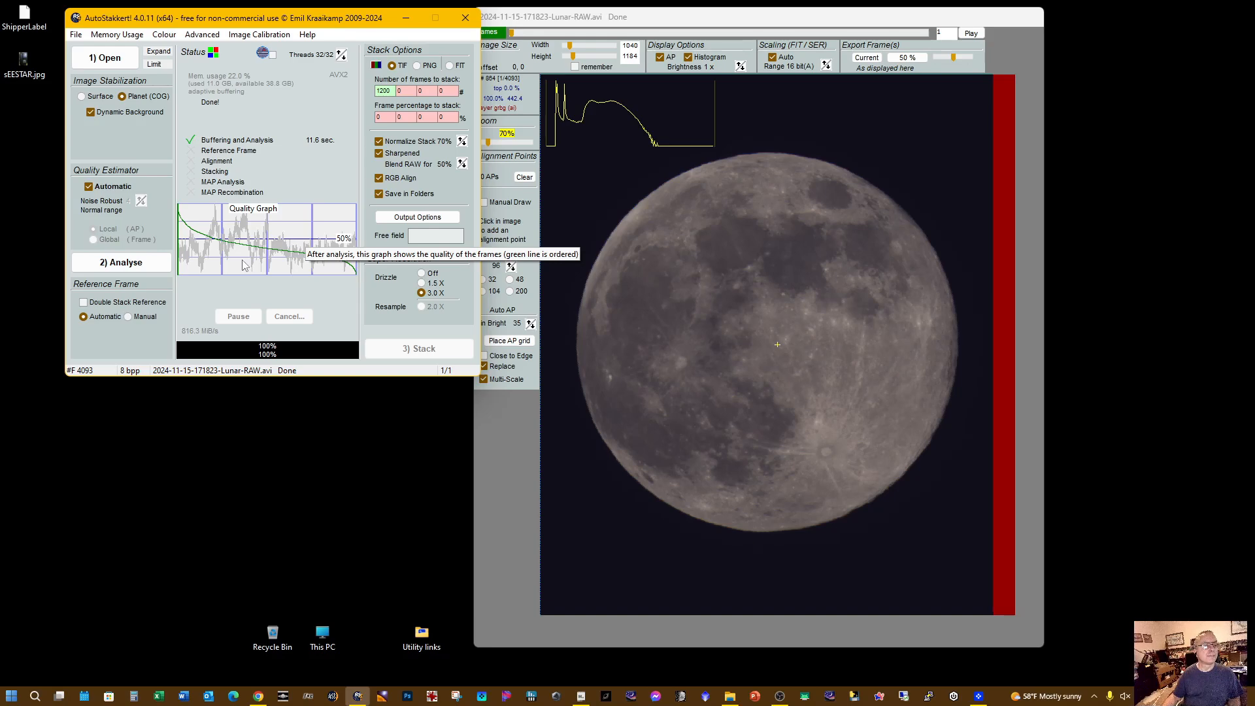
pyautogui.click(224, 228)
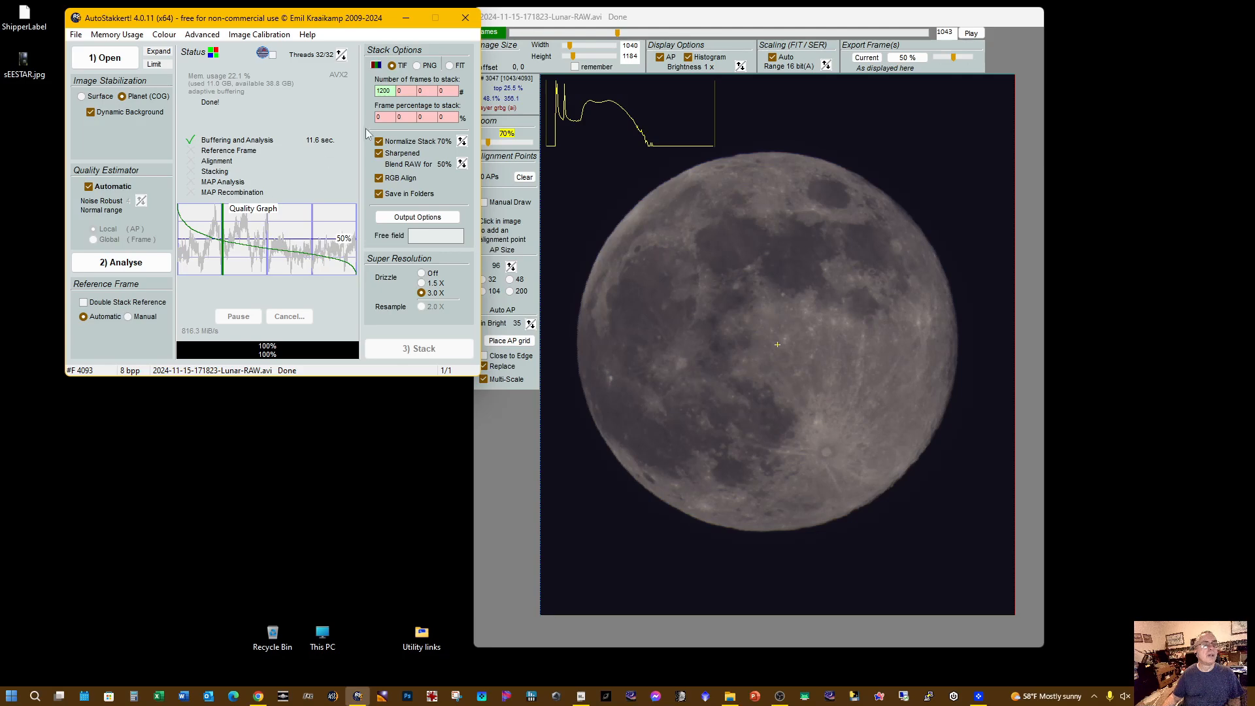
pyautogui.doubleClick(385, 90)
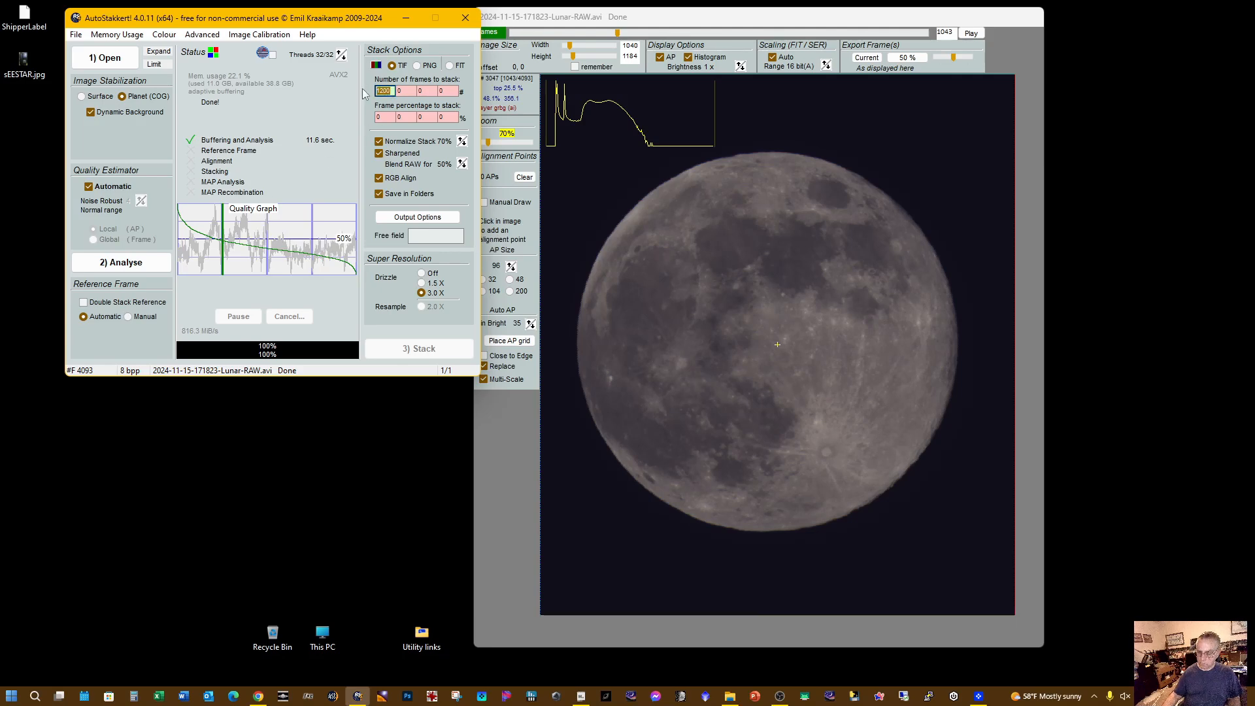
pyautogui.write('1043')
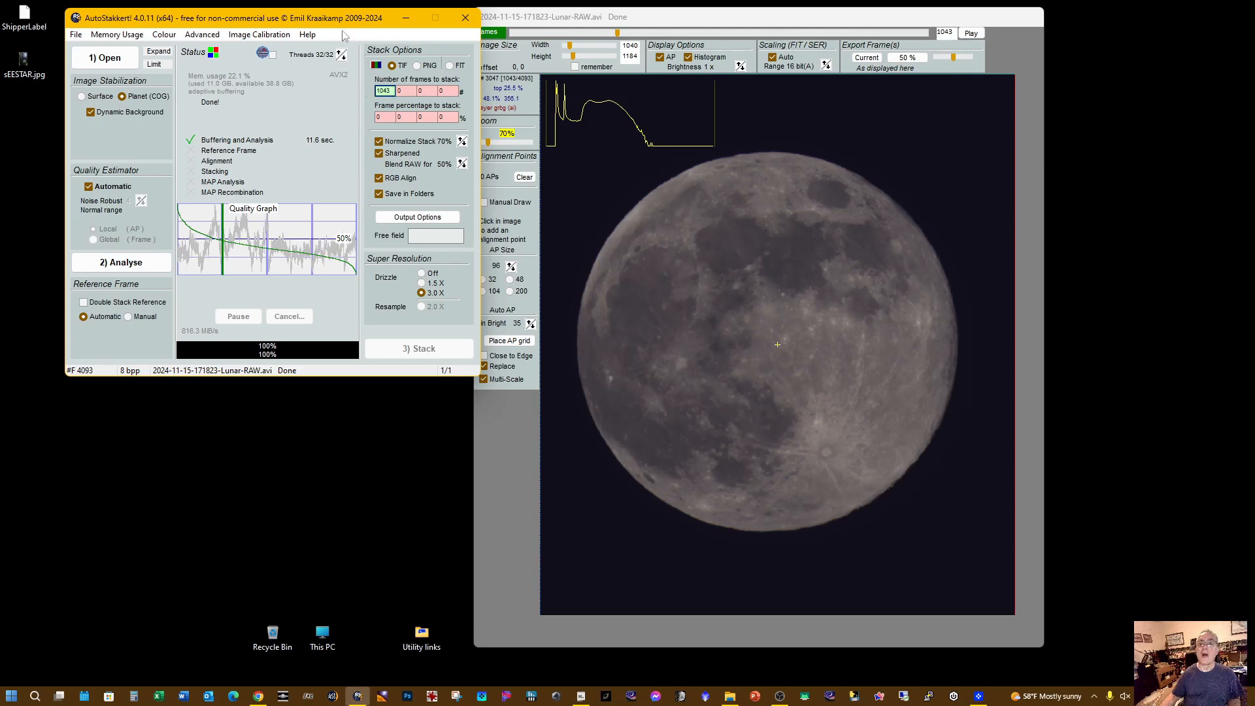
# Place an automatic multi-scale alignment point grid over the moon and stack the frames
pyautogui.click(720, 18)
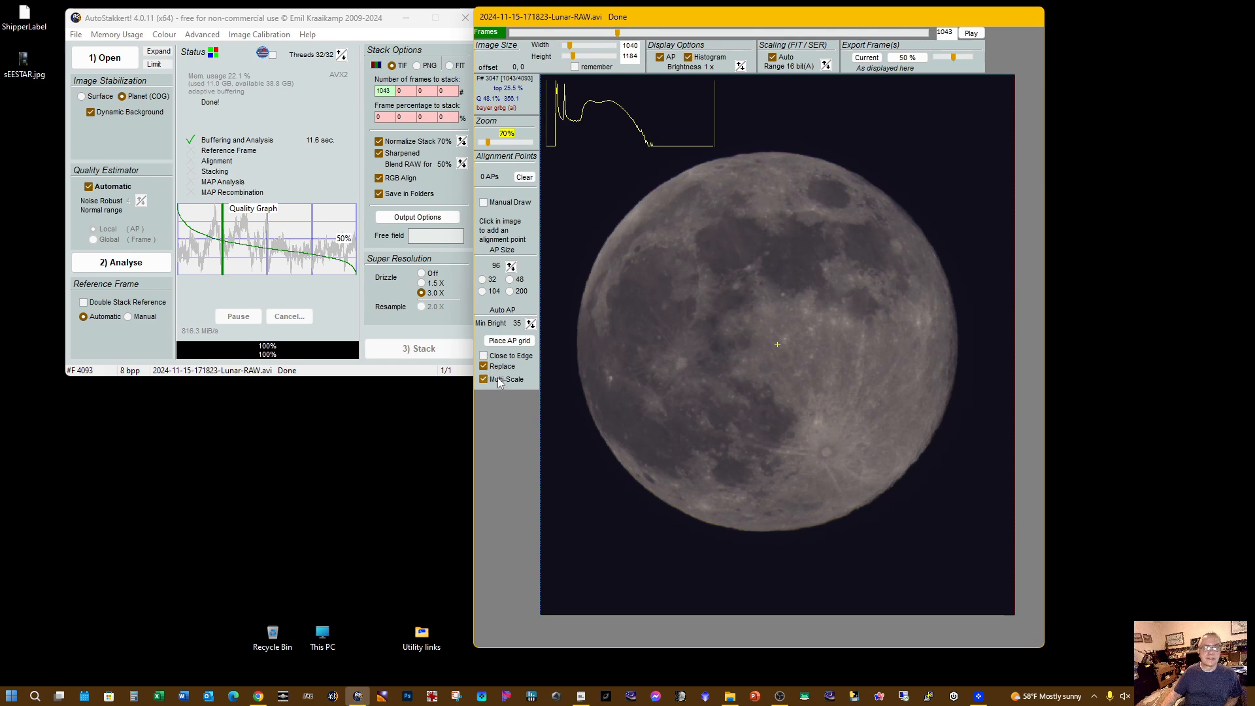
pyautogui.click(523, 342)
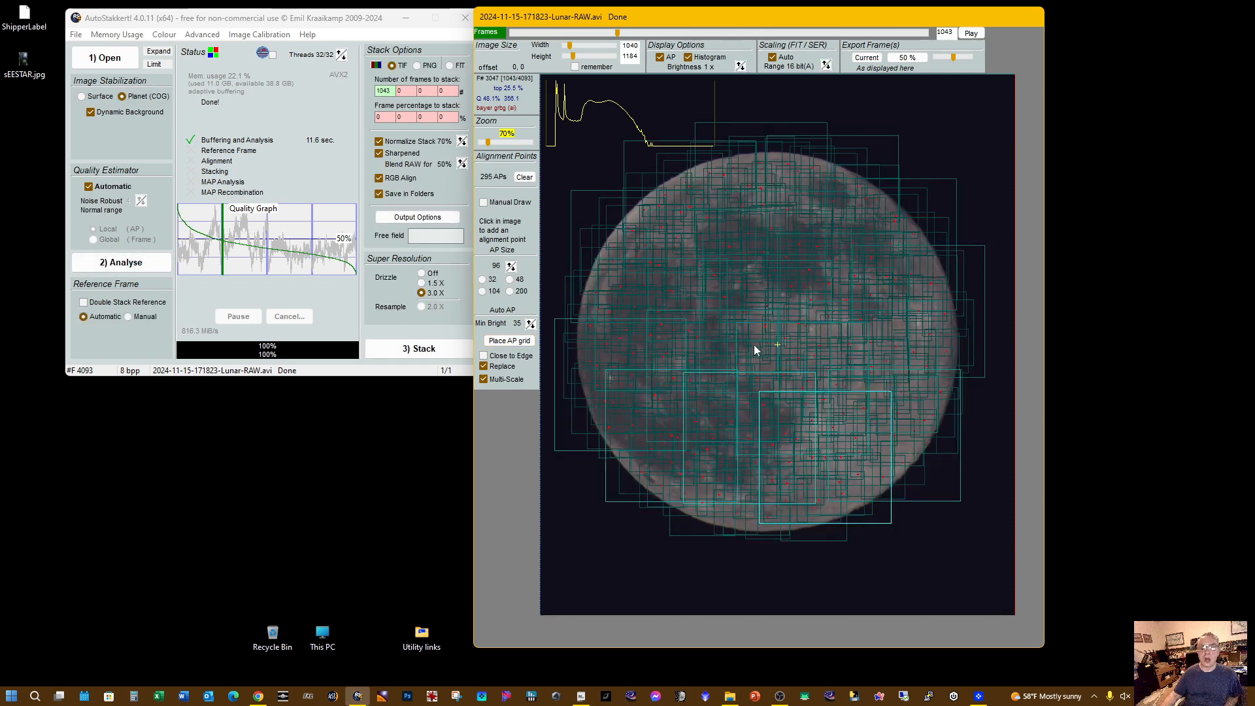
pyautogui.click(432, 351)
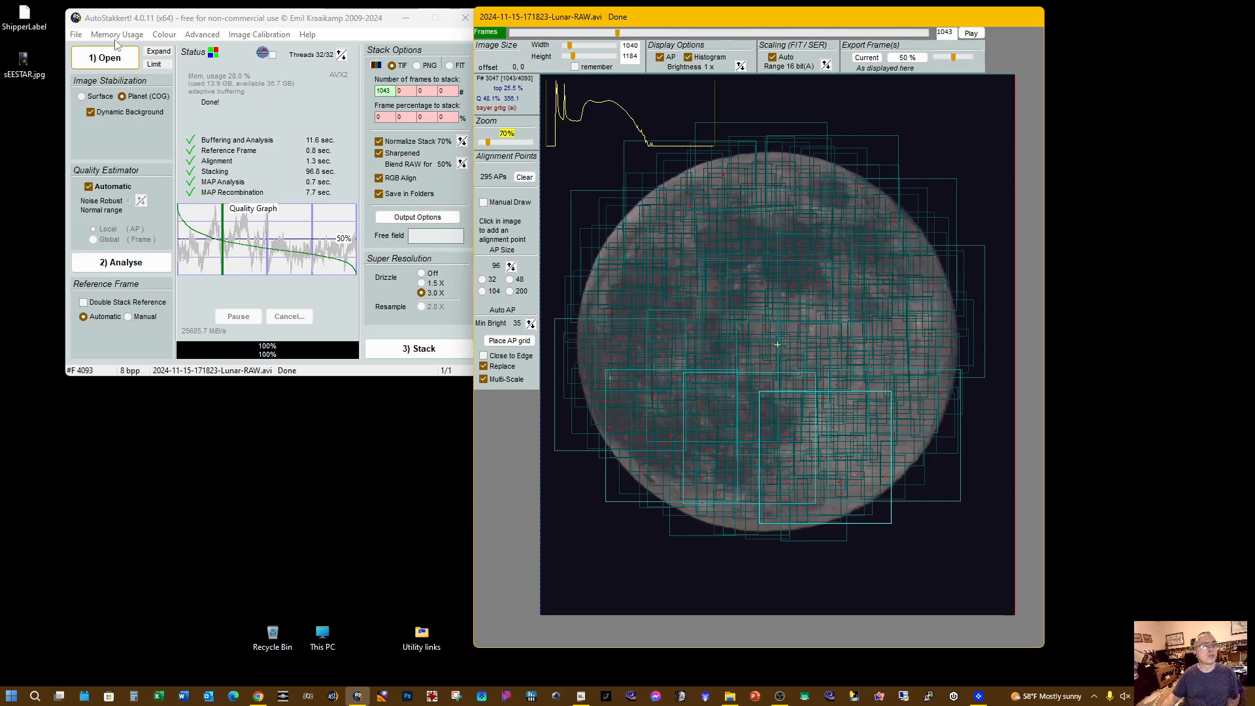
# Open the stack's output directory and view the plain TIF and the sharpened _conv TIF in IrfanView
pyautogui.click(76, 35)
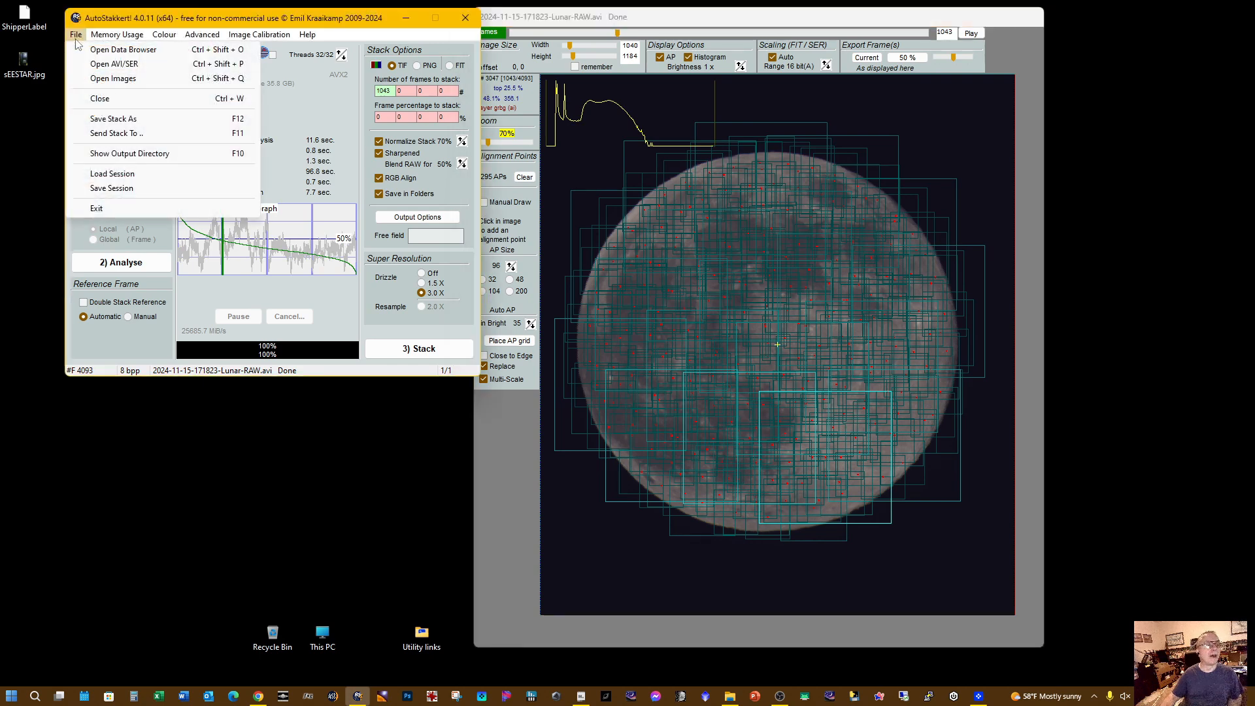
pyautogui.click(131, 154)
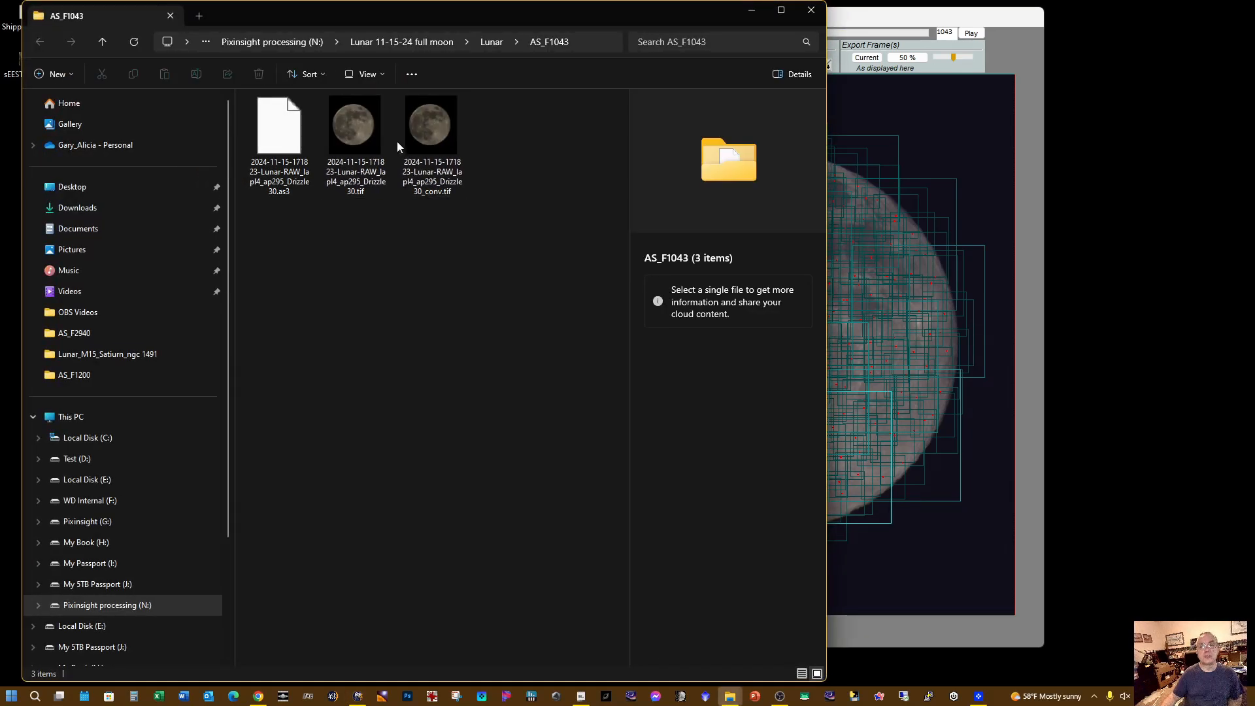
pyautogui.click(363, 134)
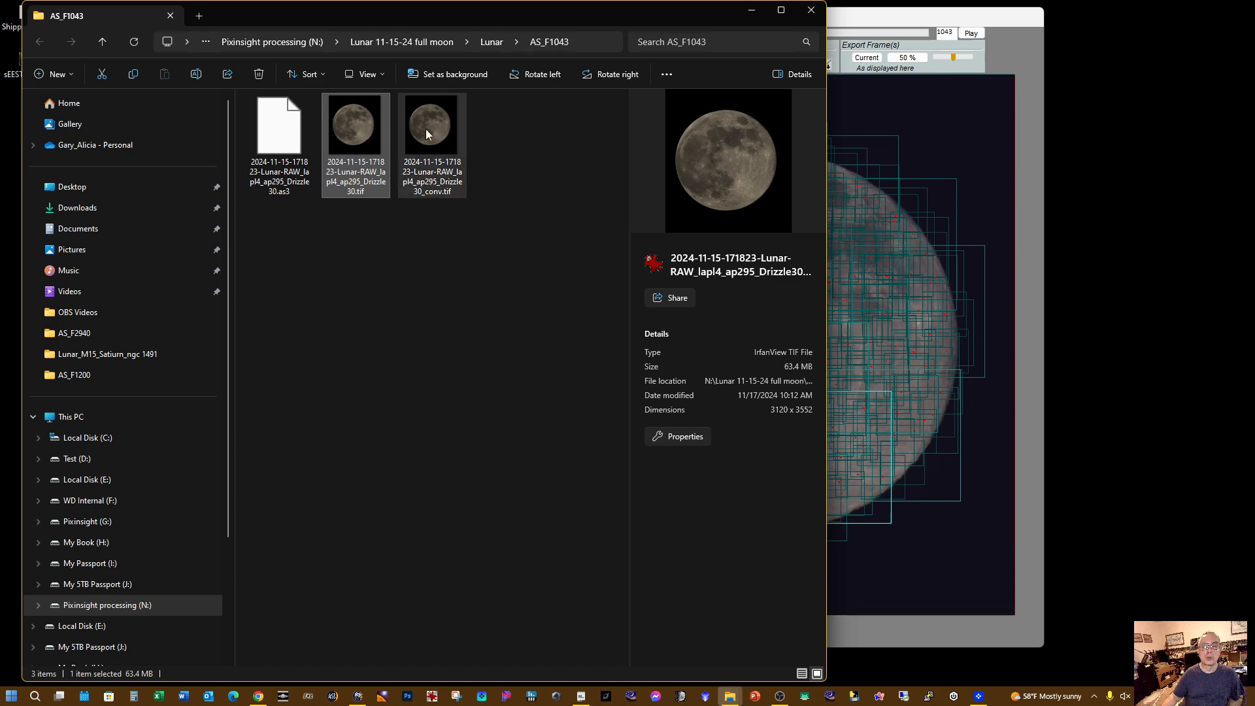
pyautogui.doubleClick(368, 128)
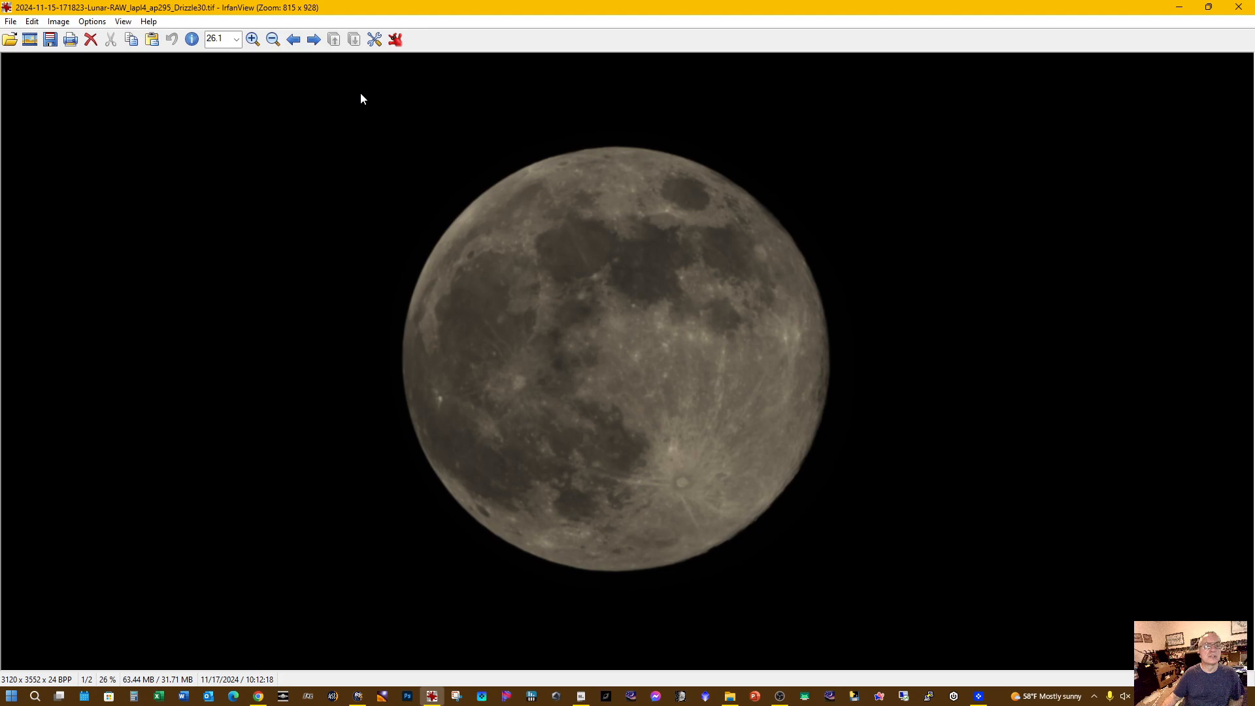
pyautogui.click(314, 40)
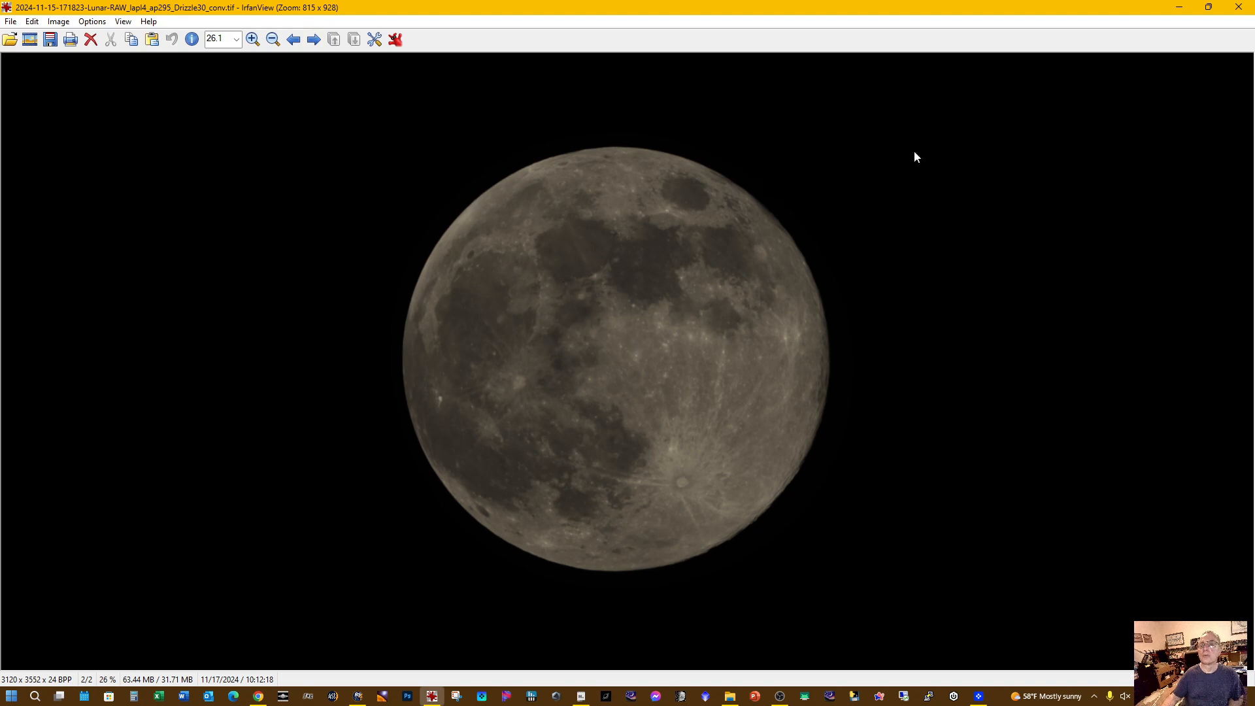
pyautogui.click(1239, 7)
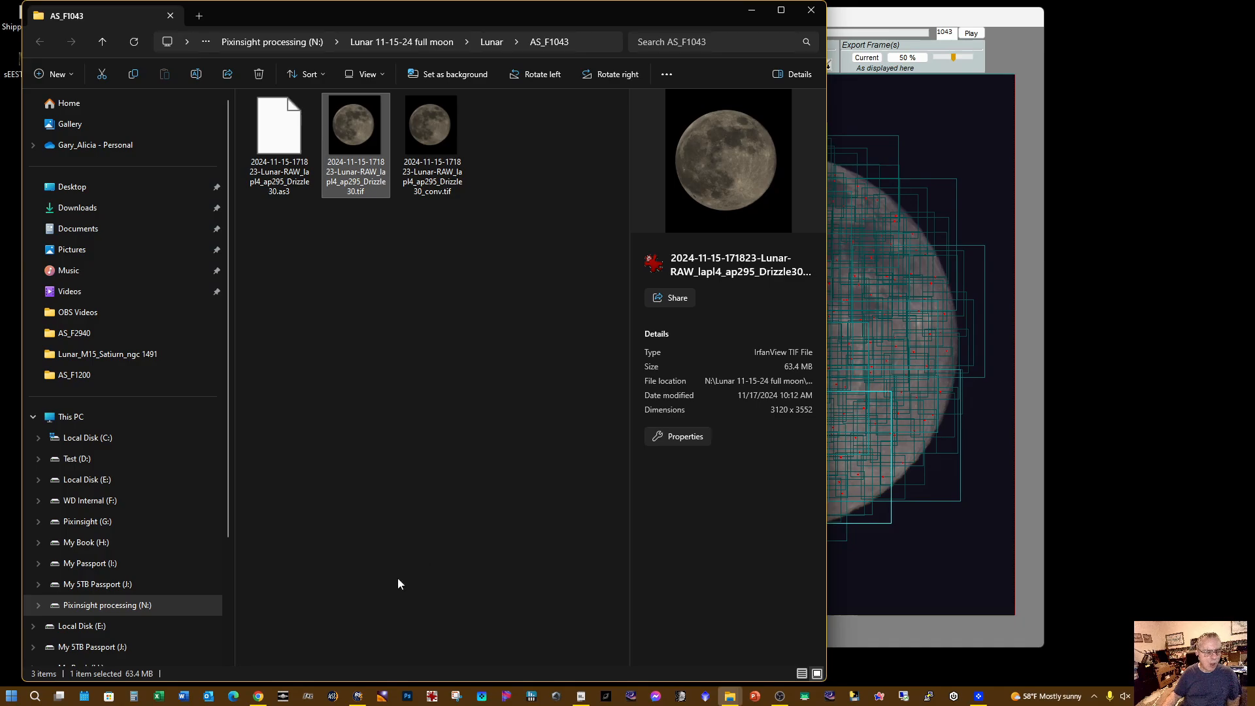
# Switch to ImPPG, maximize it and open the Drizzle30_conv.tif stack from the AS_F1043 folder
pyautogui.click(308, 698)
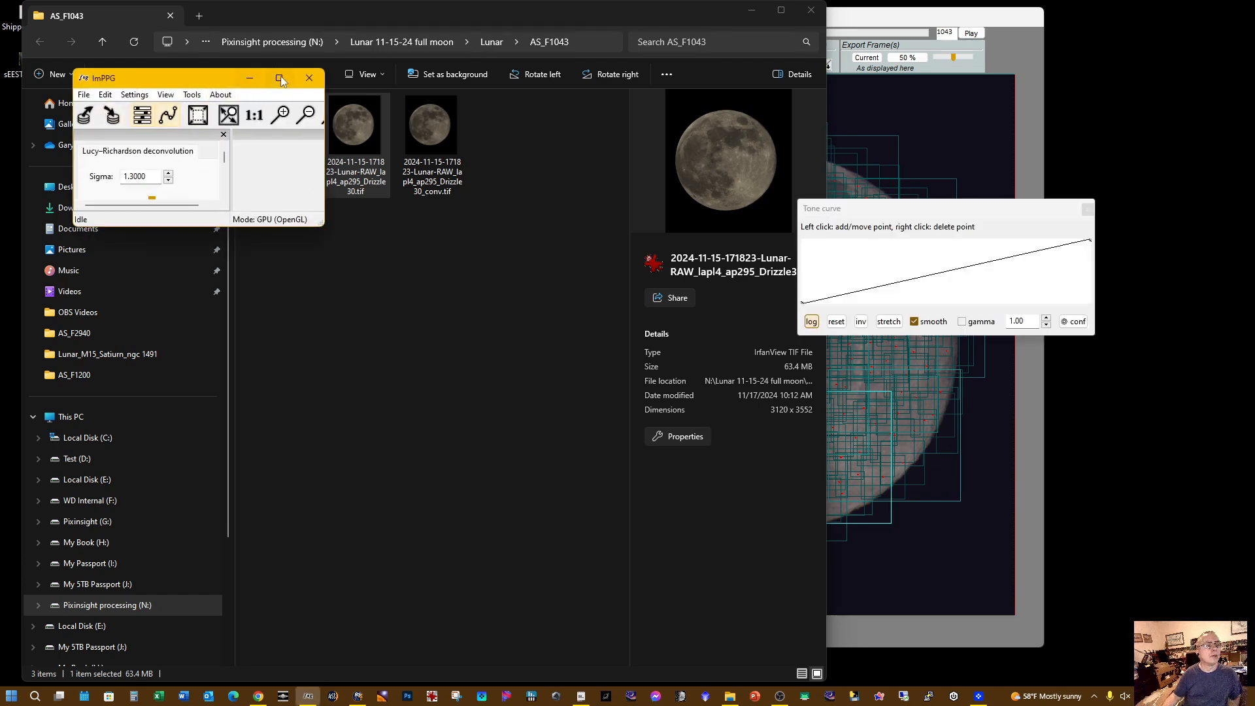
pyautogui.click(280, 78)
pyautogui.click(10, 22)
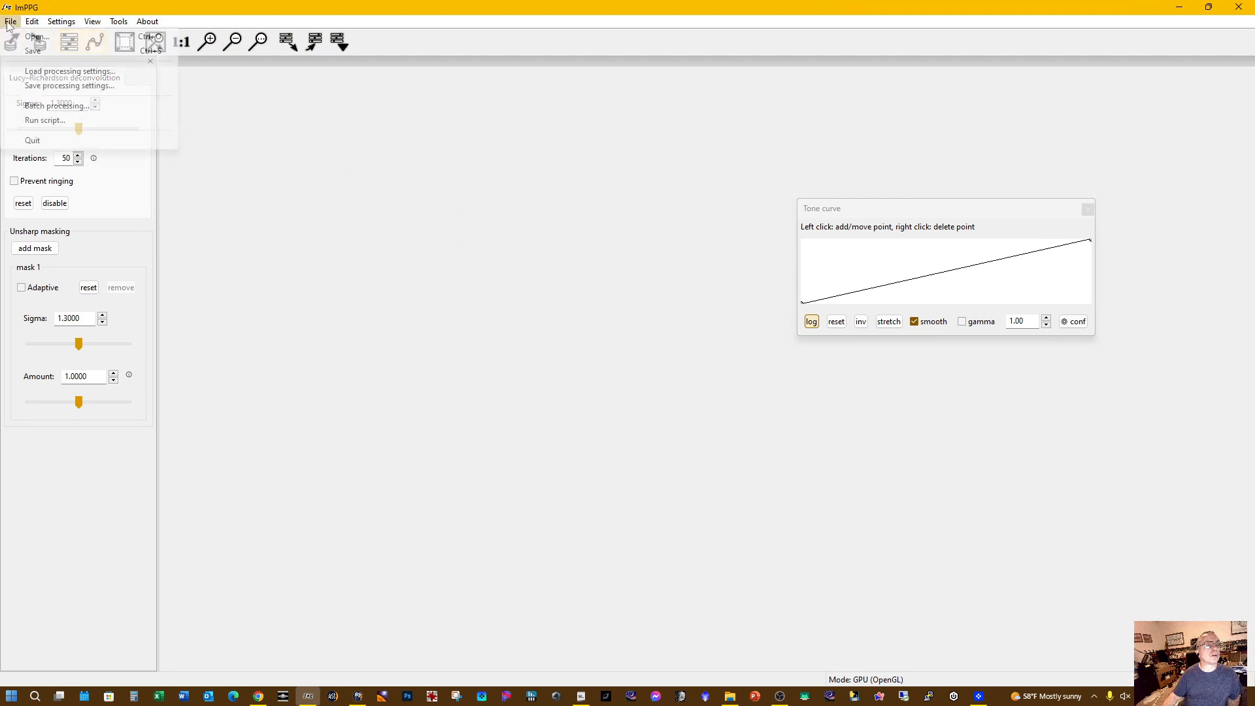
pyautogui.click(37, 39)
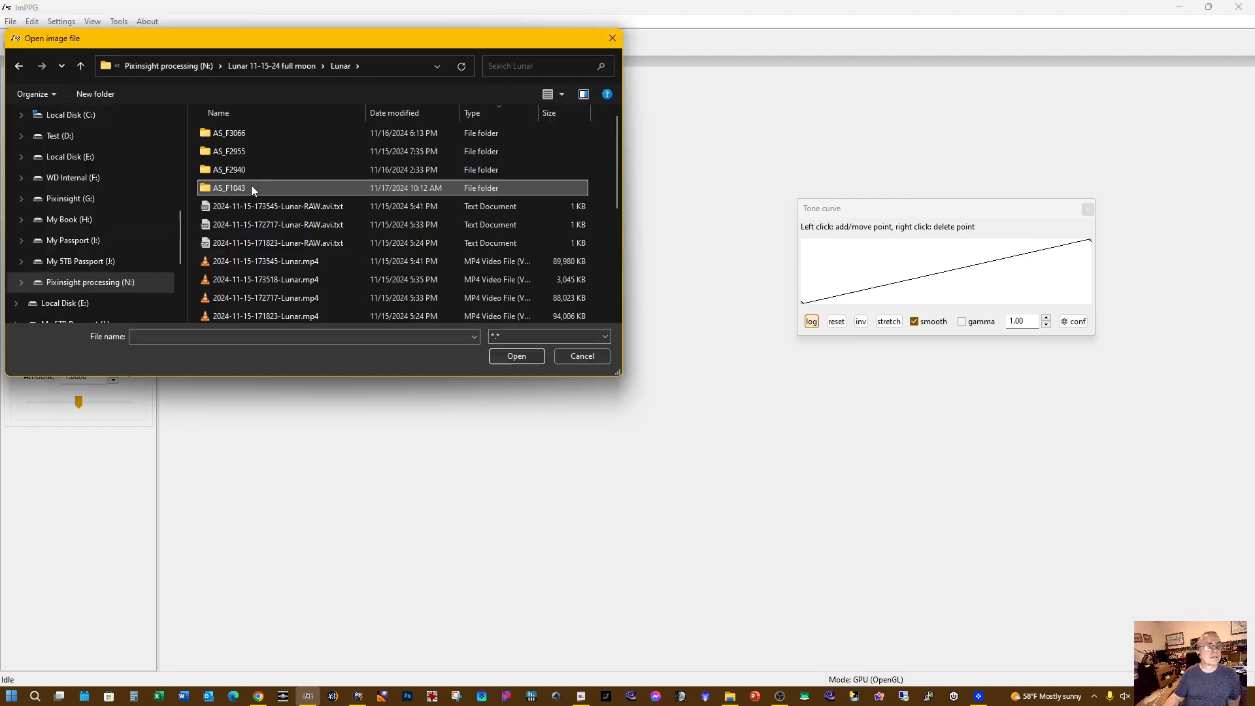
pyautogui.doubleClick(253, 186)
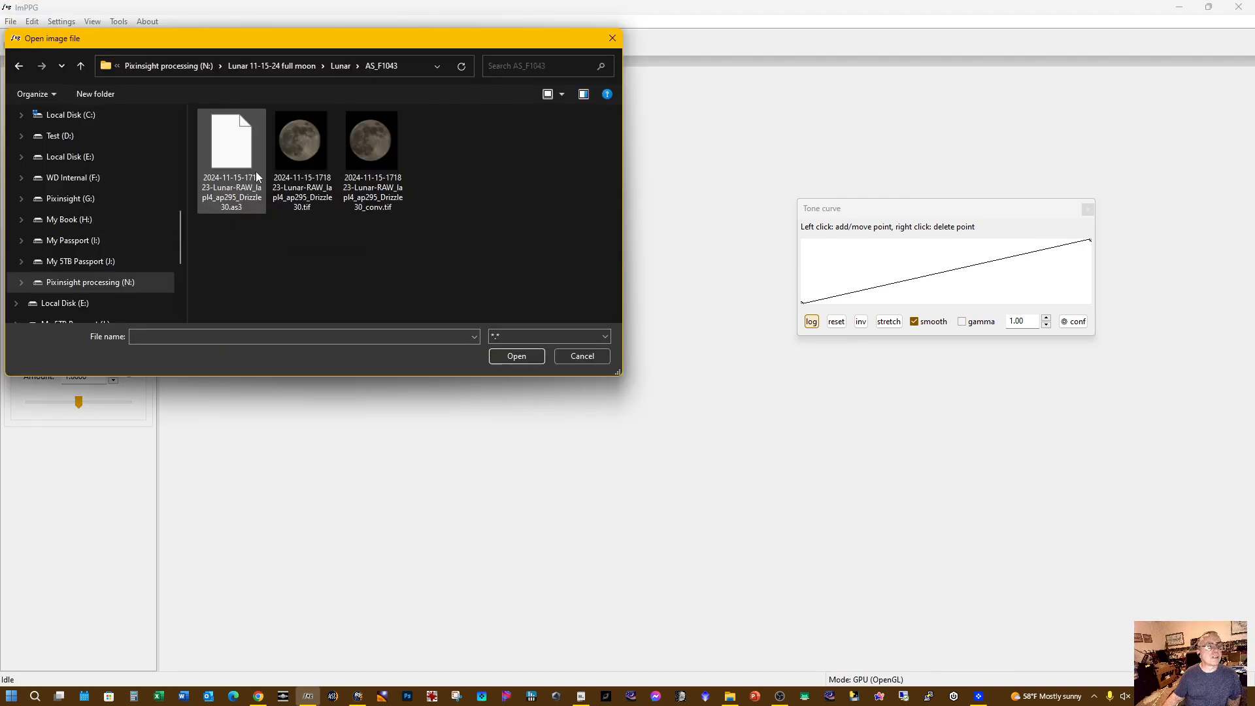
pyautogui.doubleClick(371, 149)
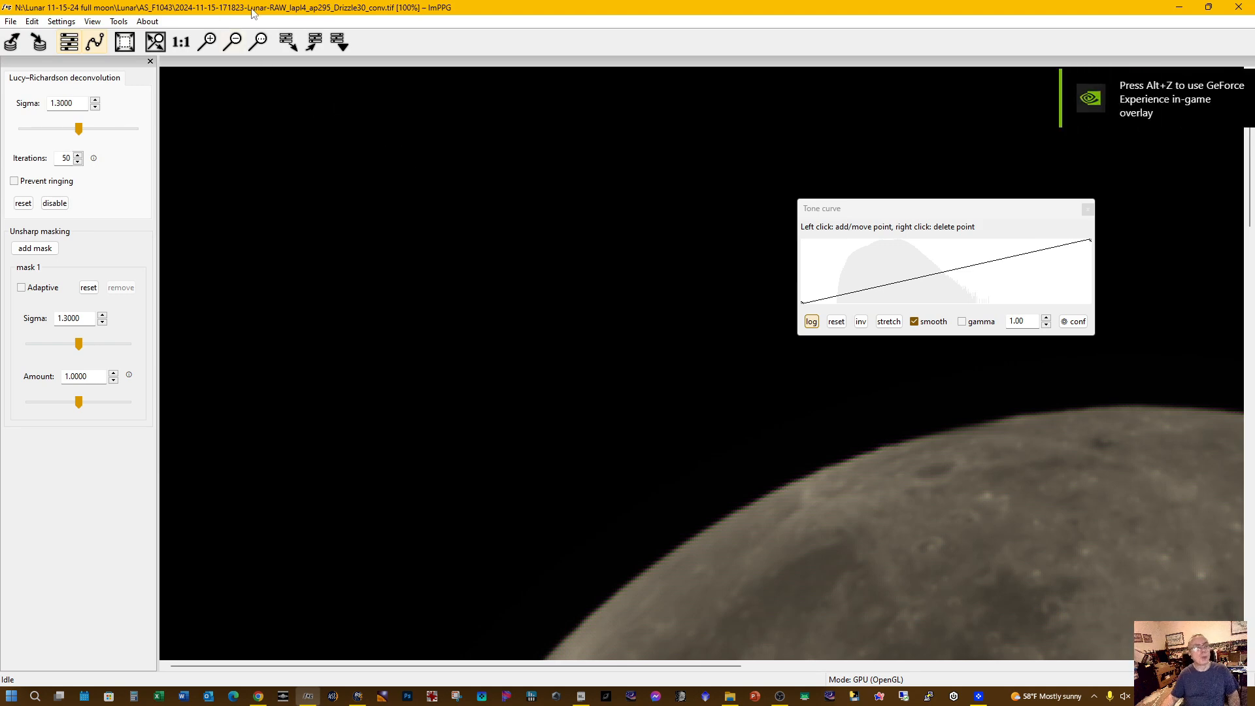
# Select the entire moon image as the processing area
pyautogui.click(236, 42)
pyautogui.click(236, 42)
pyautogui.click(235, 41)
pyautogui.click(236, 42)
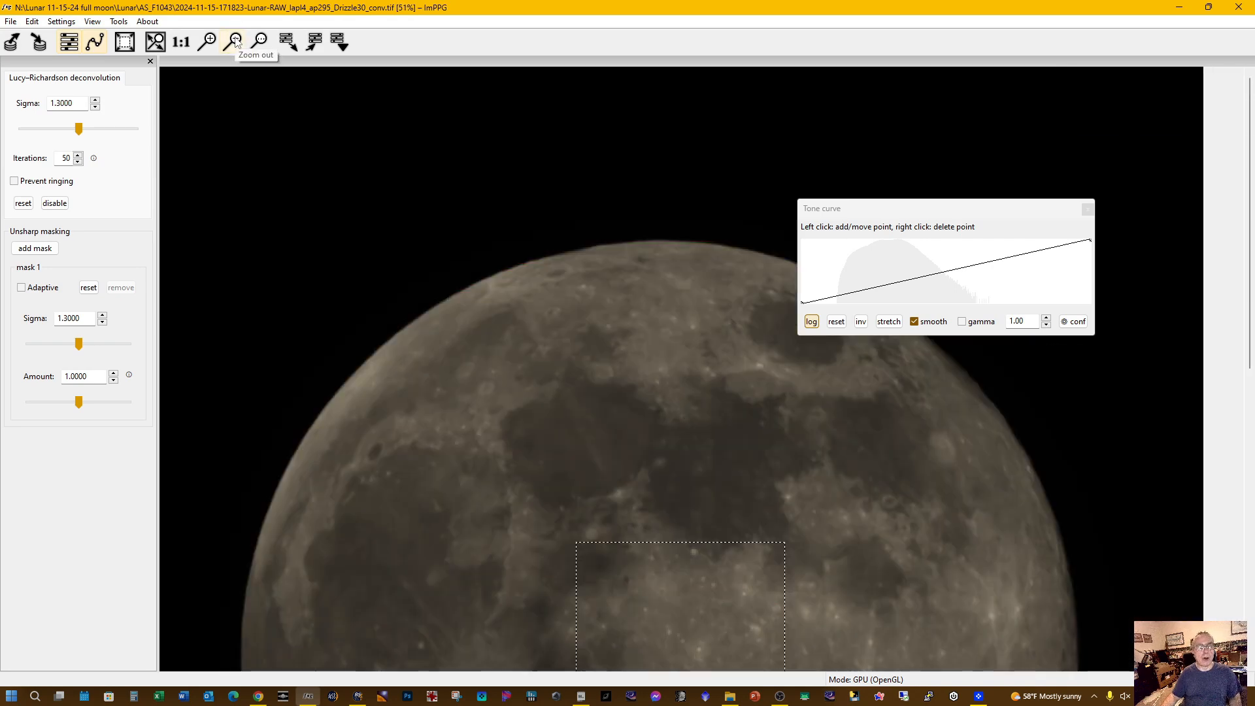
pyautogui.click(236, 42)
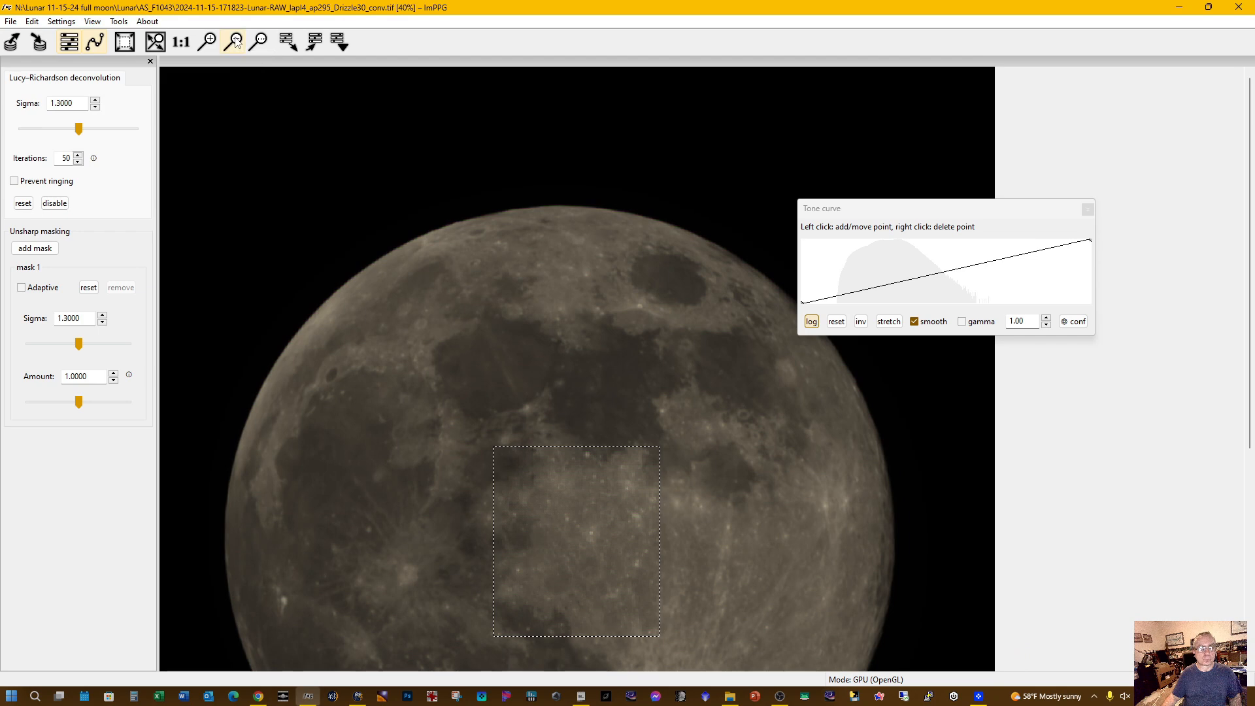
pyautogui.click(236, 42)
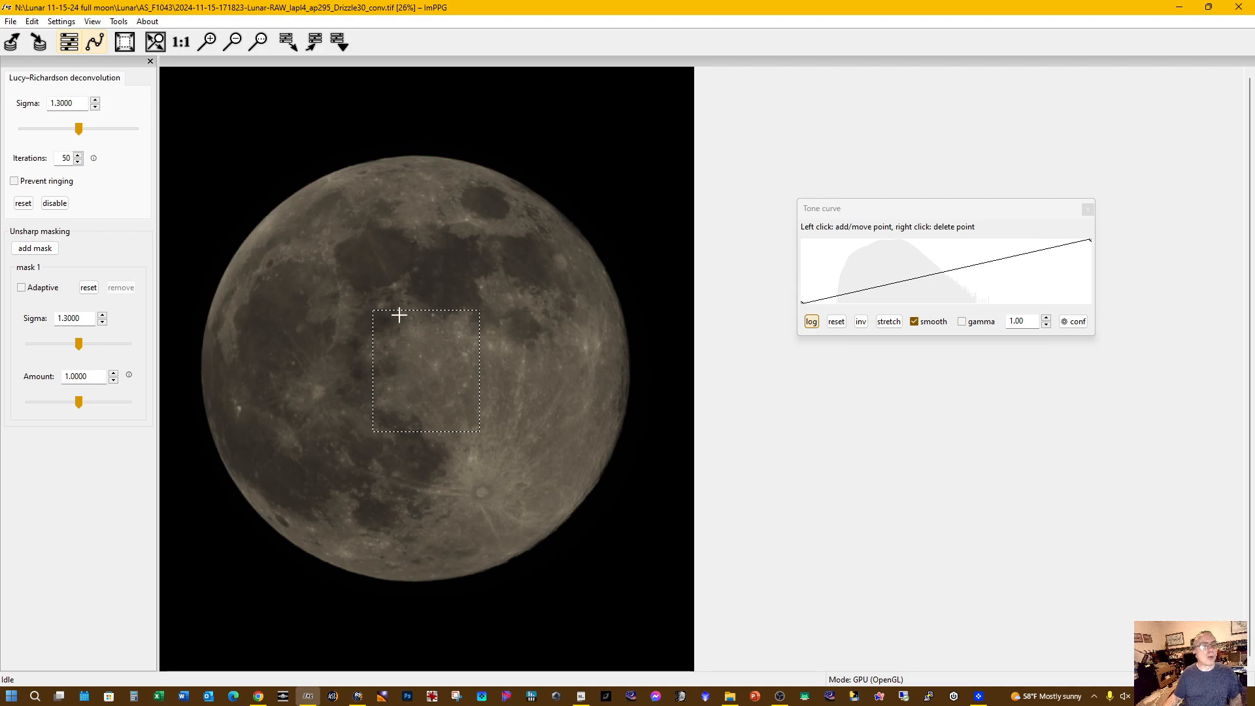
pyautogui.click(124, 43)
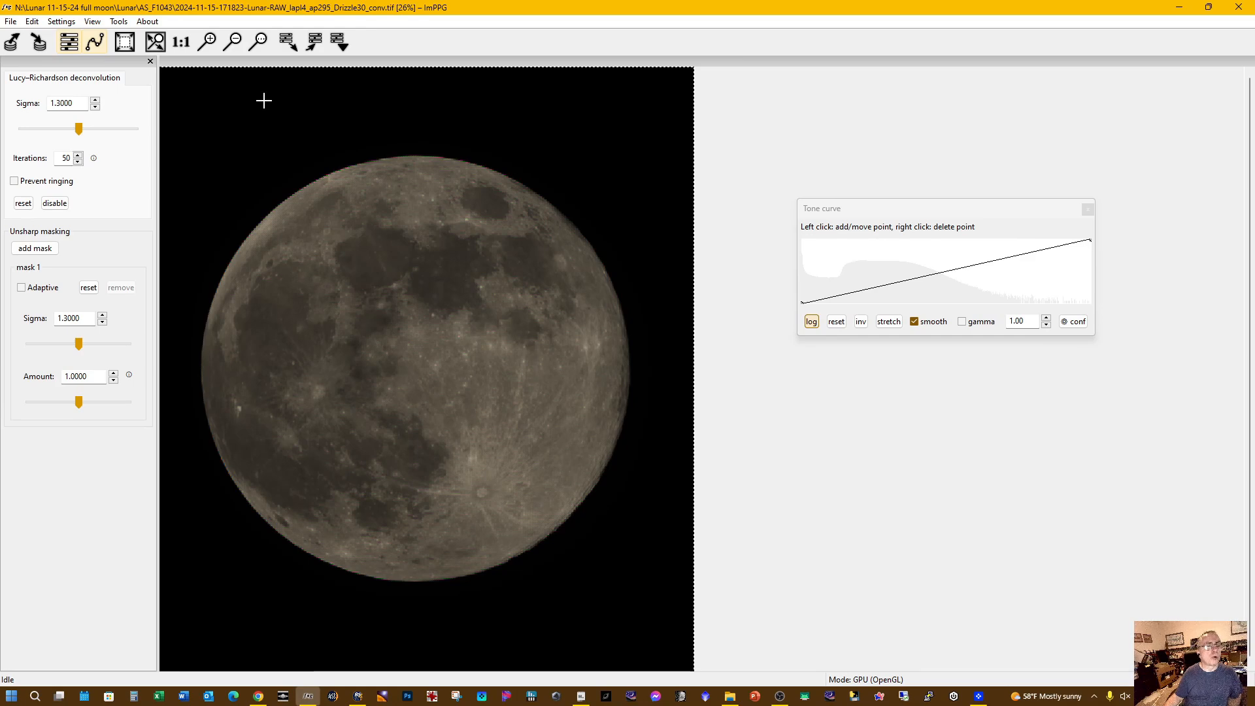
# Move the Tone curve window aside so that it no longer covers the moon
pyautogui.click(210, 41)
pyautogui.click(210, 41)
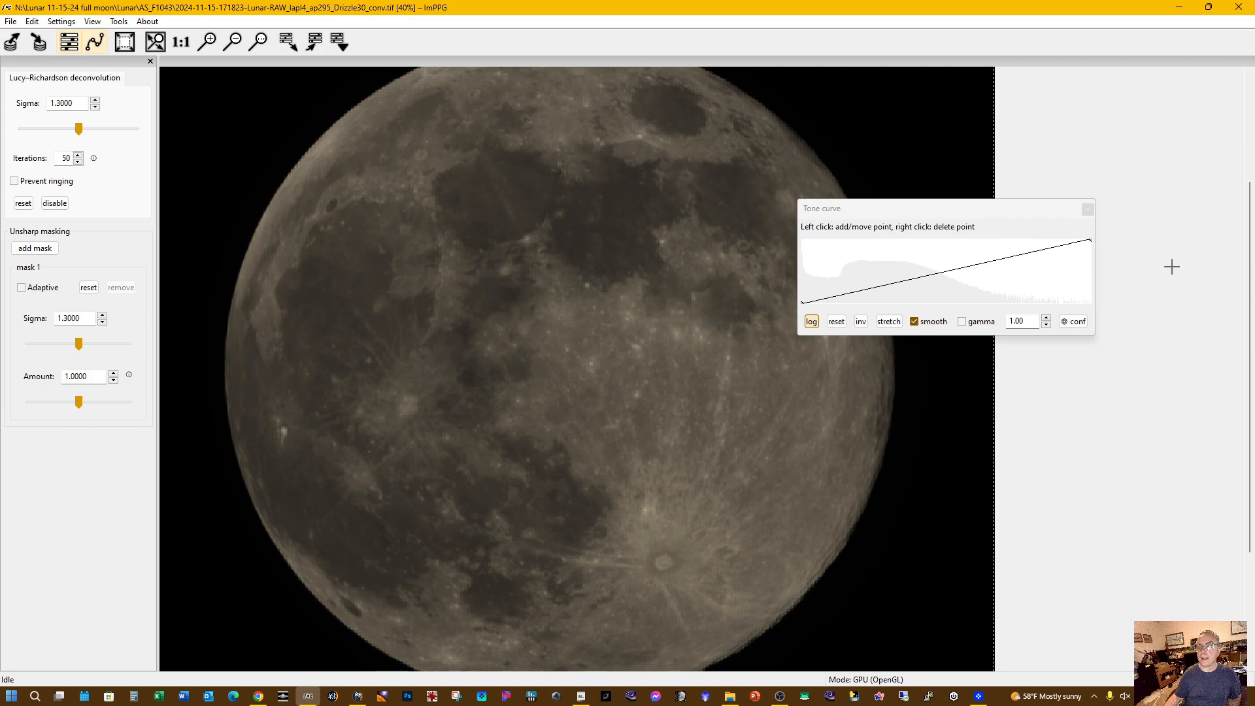
pyautogui.scroll(2, 1172, 266)
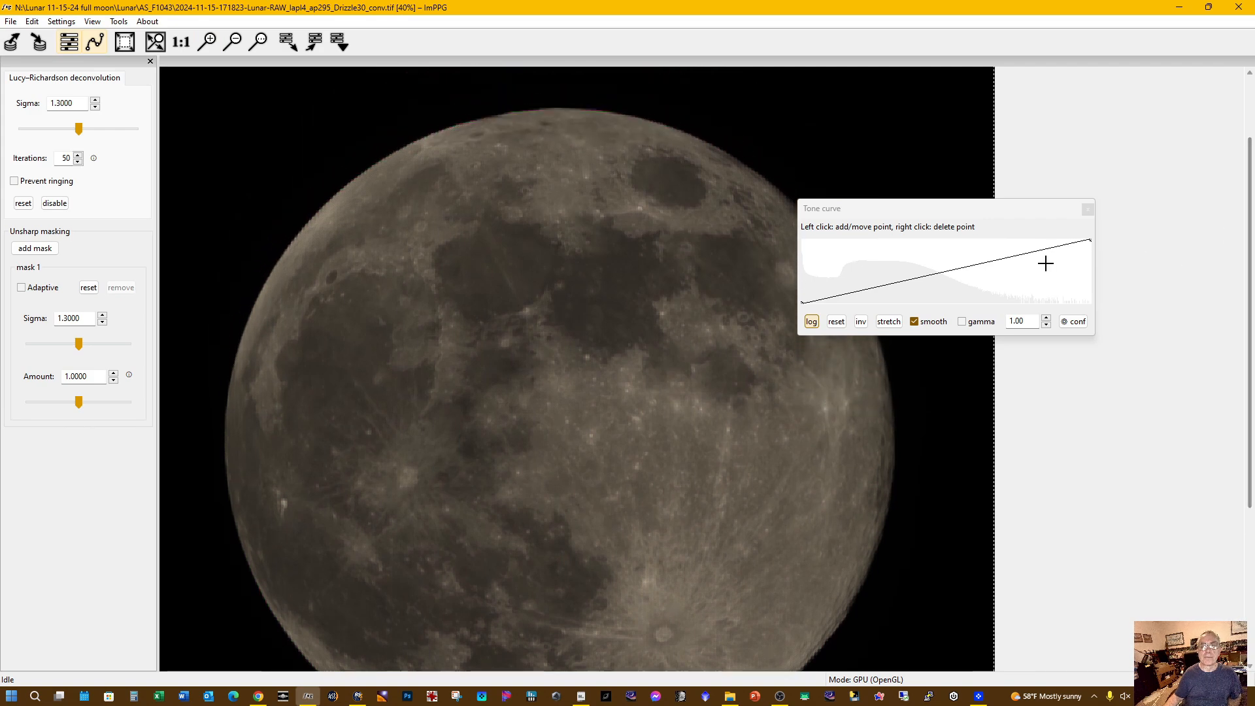
pyautogui.moveTo(970, 207); pyautogui.dragTo(1116, 207)
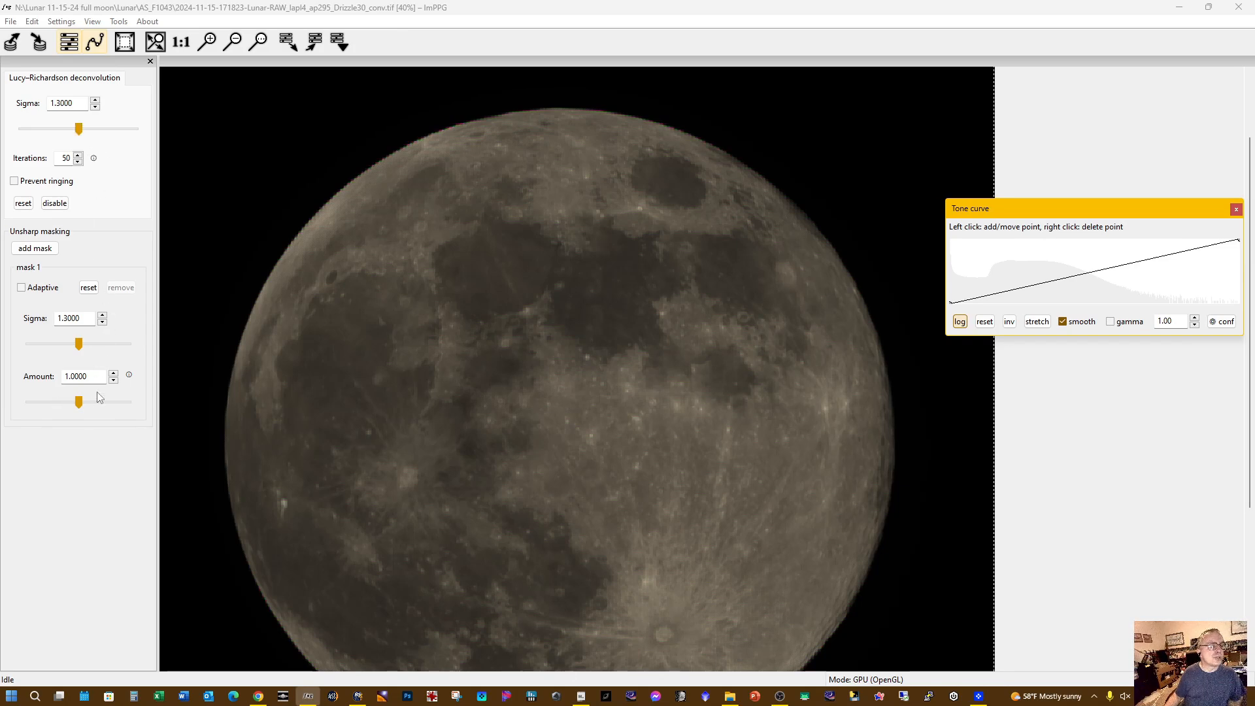
# Lower the amount of unsharp mask 1 to 0.0103
pyautogui.moveTo(72, 405); pyautogui.dragTo(60, 404)
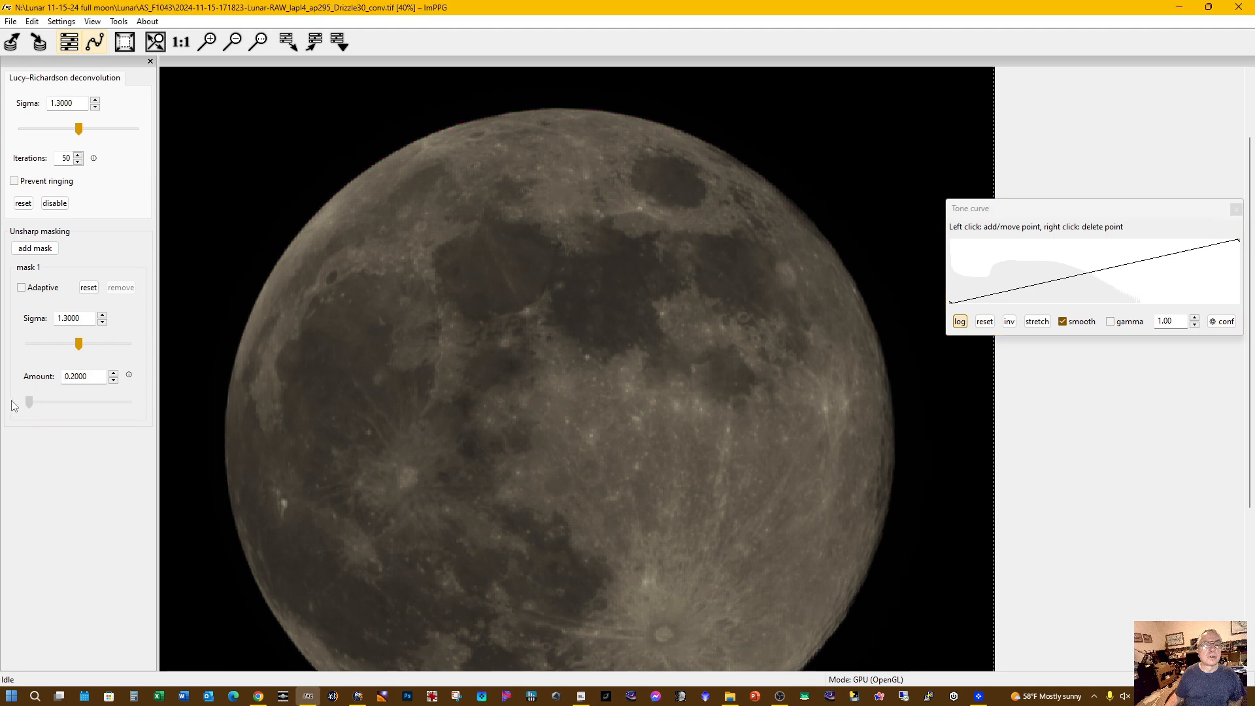
pyautogui.moveTo(29, 403); pyautogui.dragTo(3, 397)
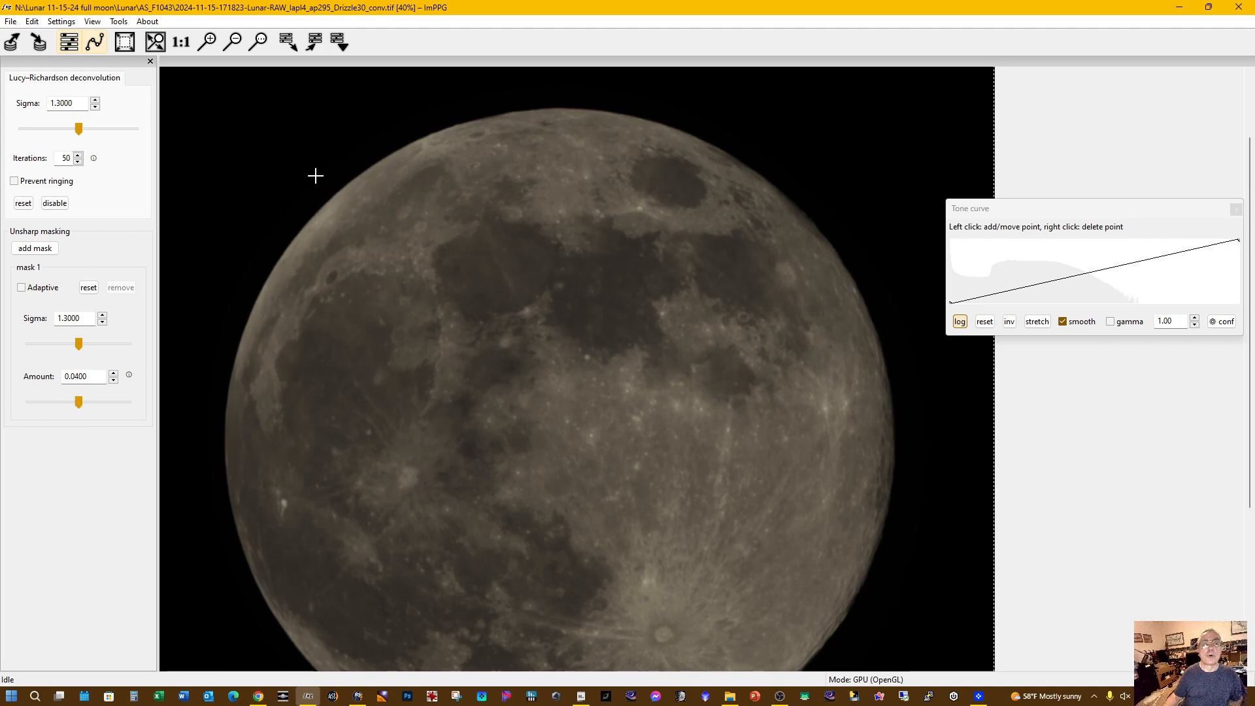
pyautogui.click(210, 43)
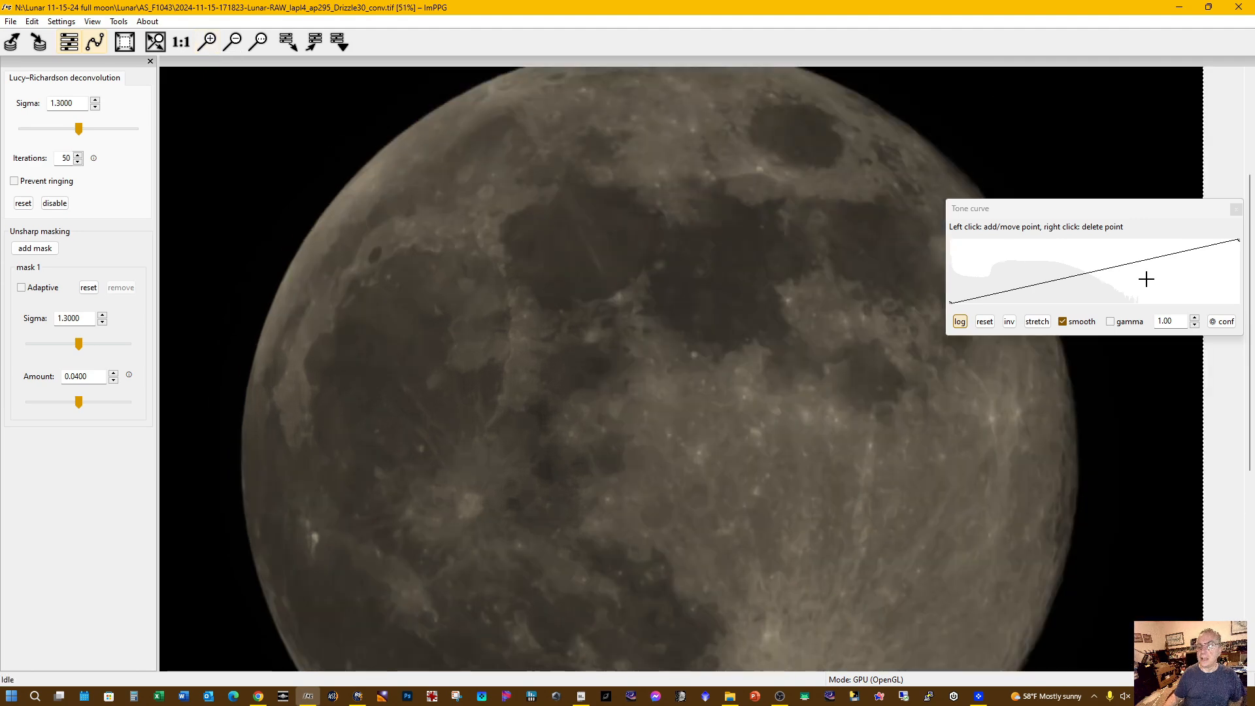
pyautogui.moveTo(1252, 235); pyautogui.dragTo(1253, 183)
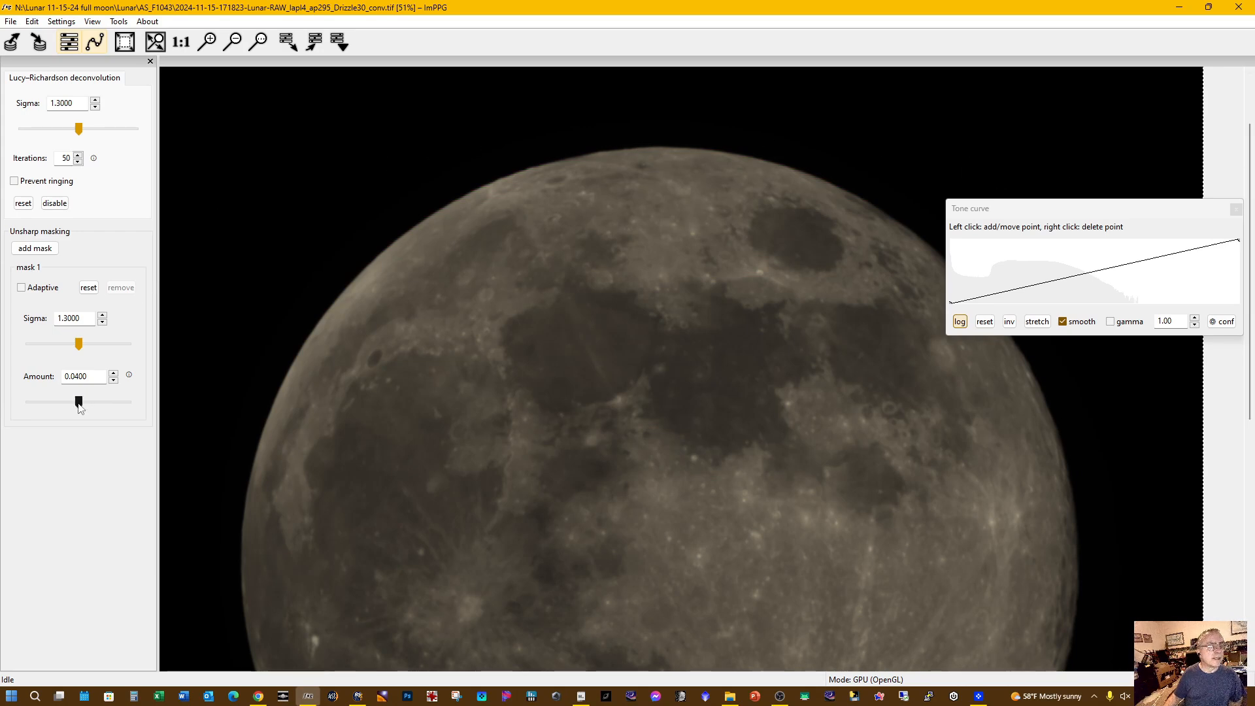
pyautogui.moveTo(78, 403); pyautogui.dragTo(36, 404)
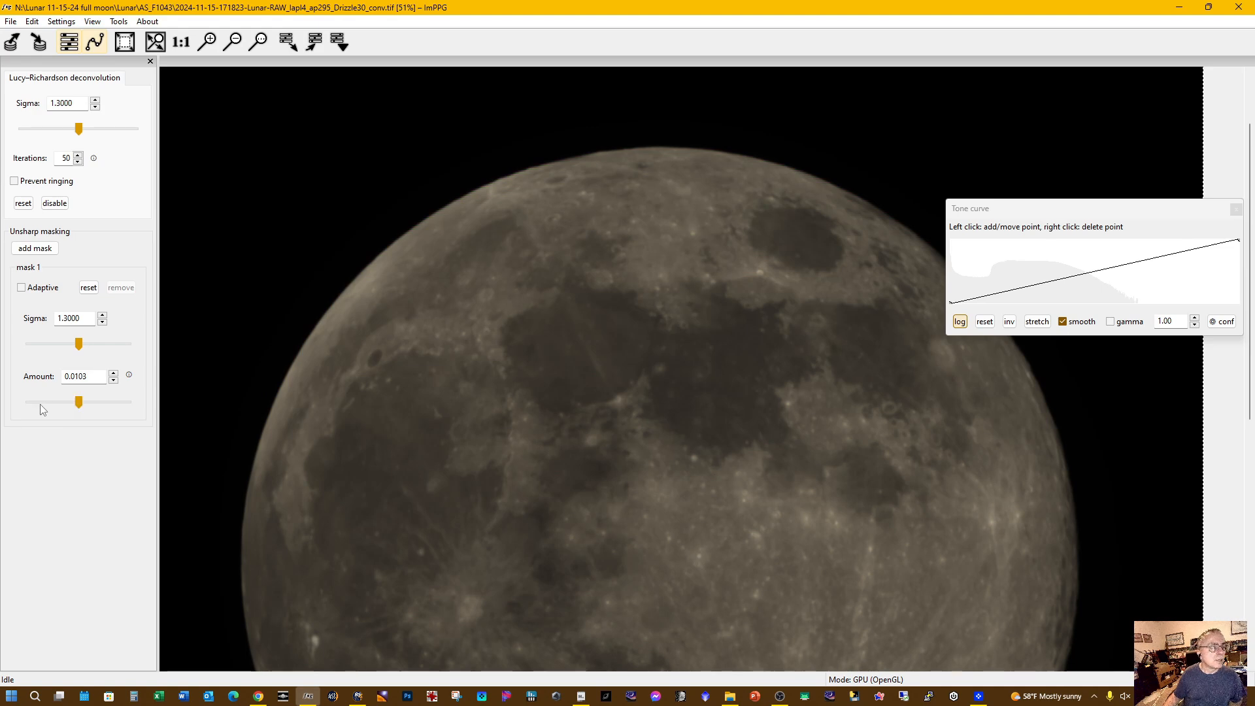
# Raise the sigma of unsharp mask 1 to 1.7074 and inspect the whole moon disc for sharpness
pyautogui.moveTo(80, 343)
pyautogui.mouseDown()
pyautogui.moveTo(106, 344)
pyautogui.moveTo(53, 350)
pyautogui.moveTo(72, 350)
pyautogui.mouseUp()
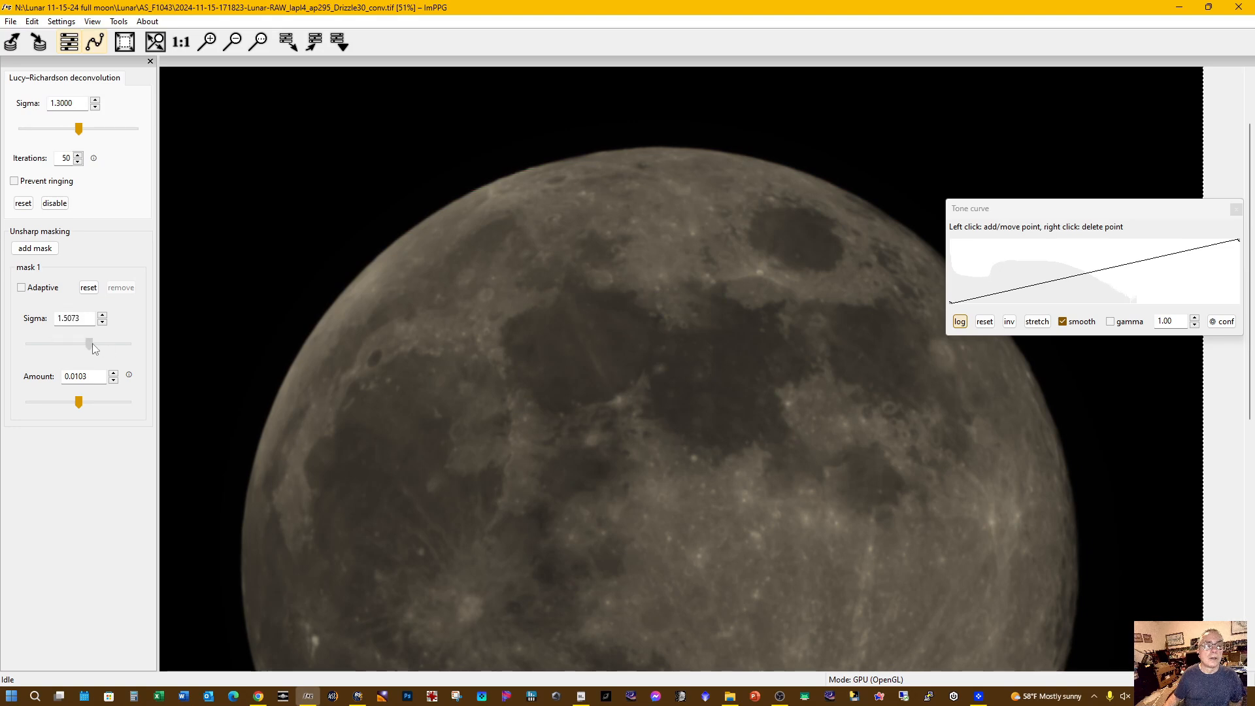
pyautogui.moveTo(93, 343); pyautogui.dragTo(101, 342)
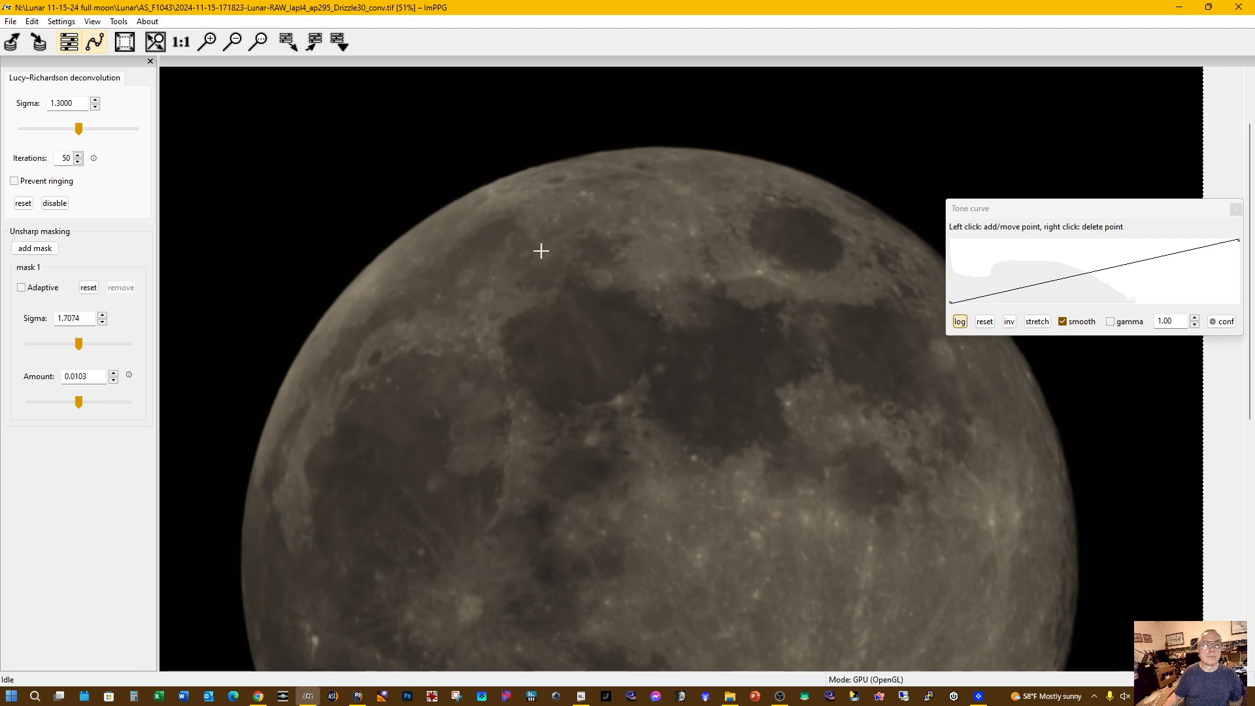
pyautogui.moveTo(1252, 184); pyautogui.dragTo(1250, 327)
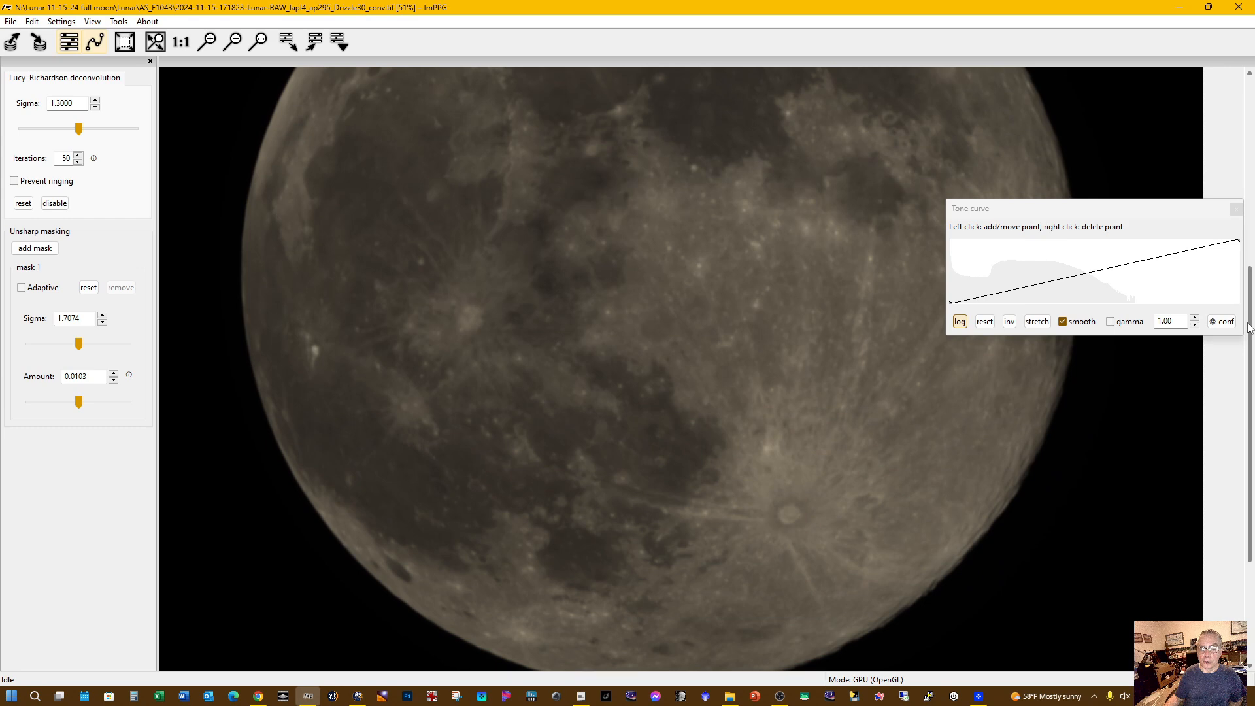
pyautogui.moveTo(1250, 327); pyautogui.dragTo(1241, 212)
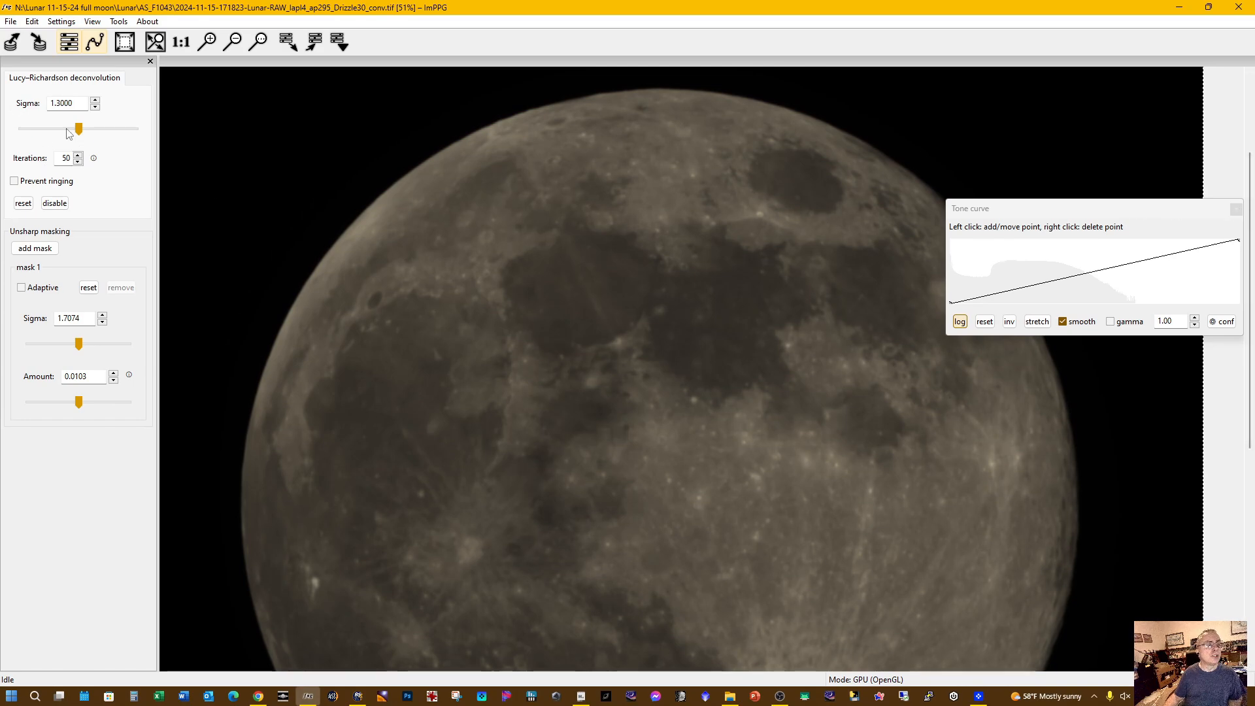
# Set the Lucy–Richardson deconvolution sigma to 2.6 and move the Tone curve window up, clear of the moon
pyautogui.moveTo(79, 130); pyautogui.dragTo(117, 137)
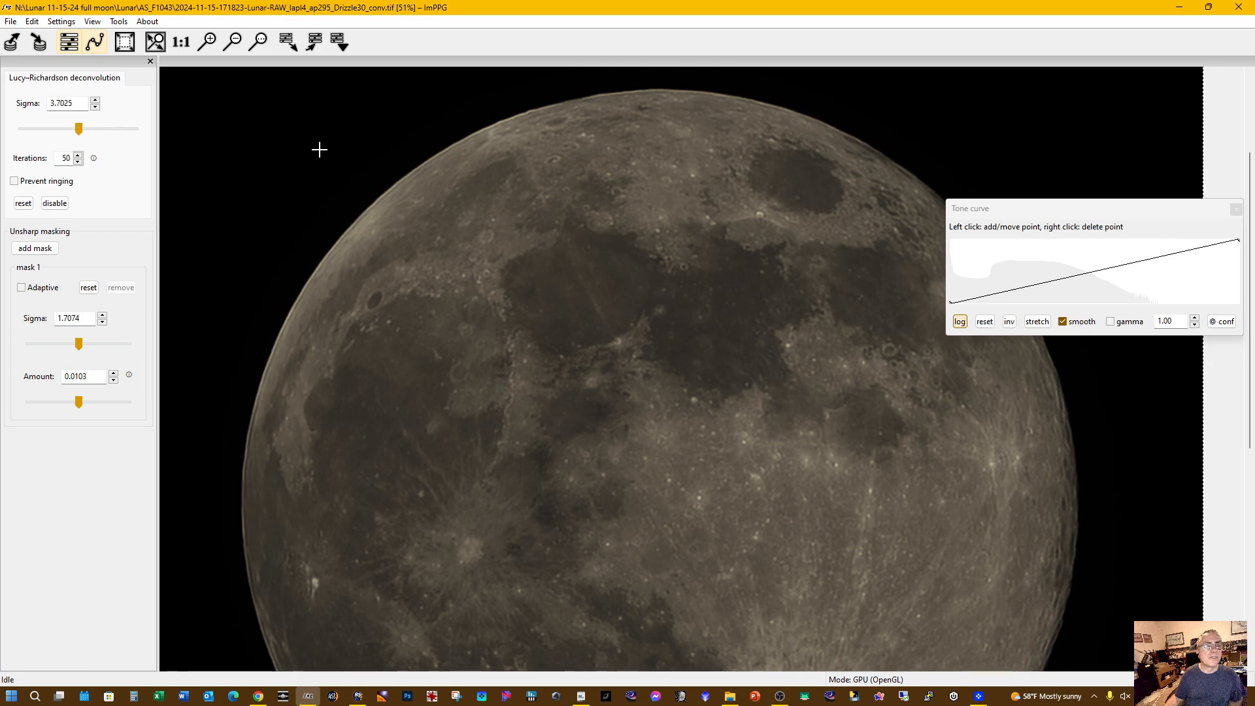
pyautogui.moveTo(81, 136)
pyautogui.mouseDown()
pyautogui.moveTo(62, 137)
pyautogui.moveTo(76, 133)
pyautogui.mouseUp()
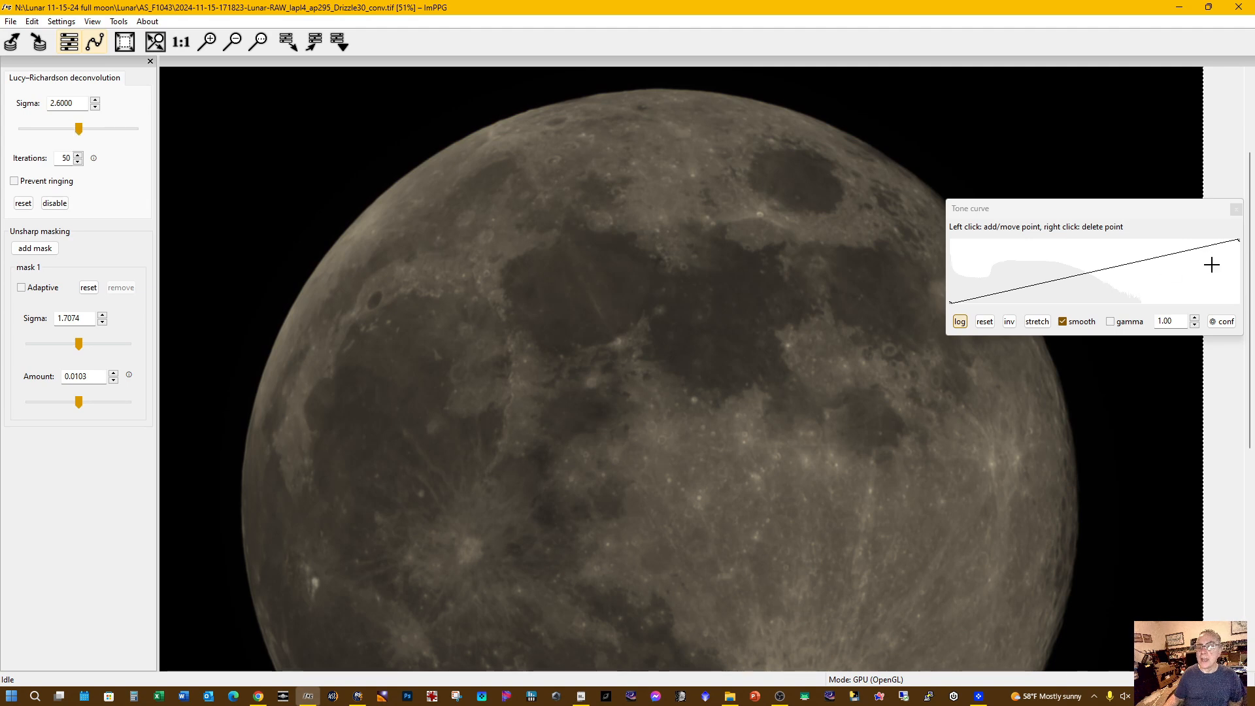
pyautogui.moveTo(1250, 249); pyautogui.dragTo(1250, 369)
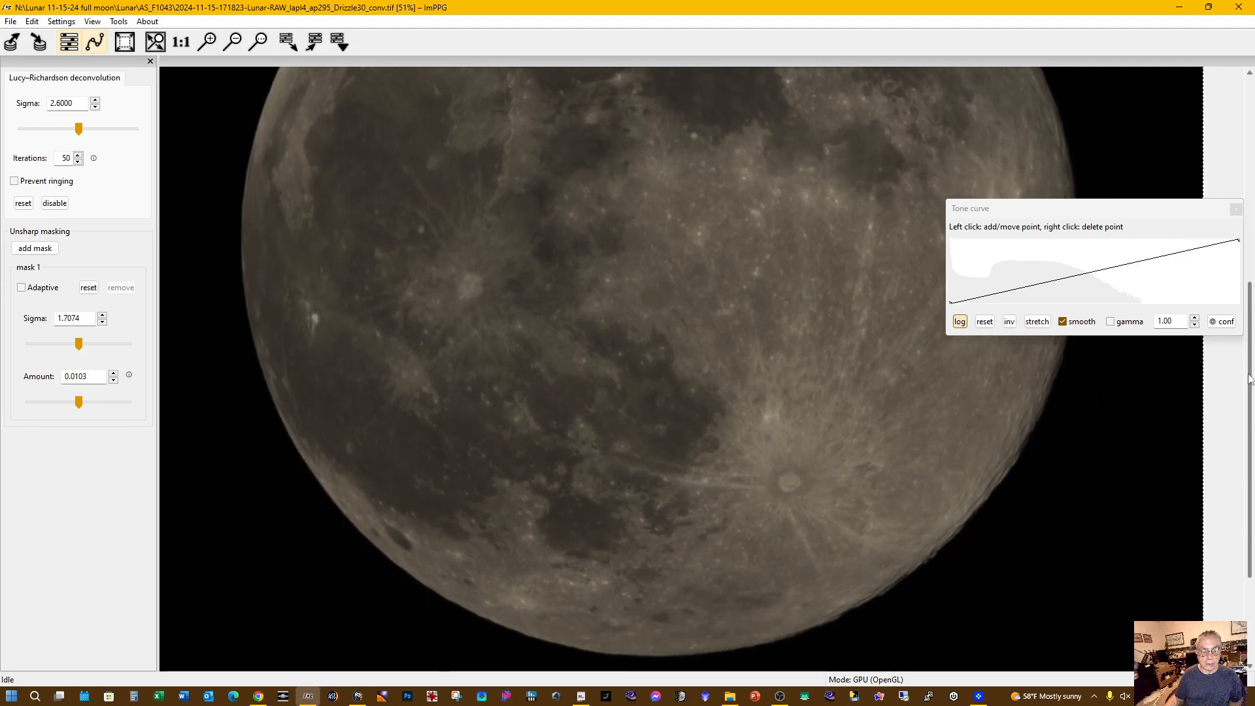
pyautogui.moveTo(1244, 359); pyautogui.dragTo(1218, 225)
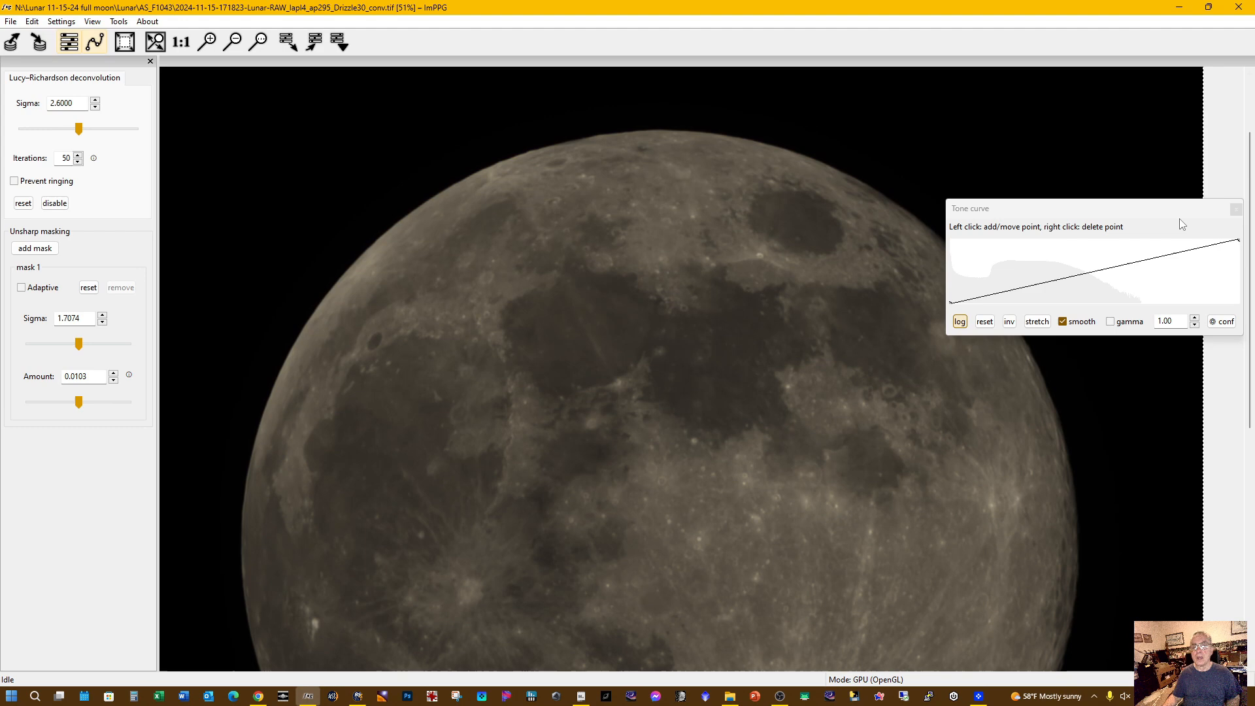
pyautogui.moveTo(1124, 214); pyautogui.dragTo(1125, 96)
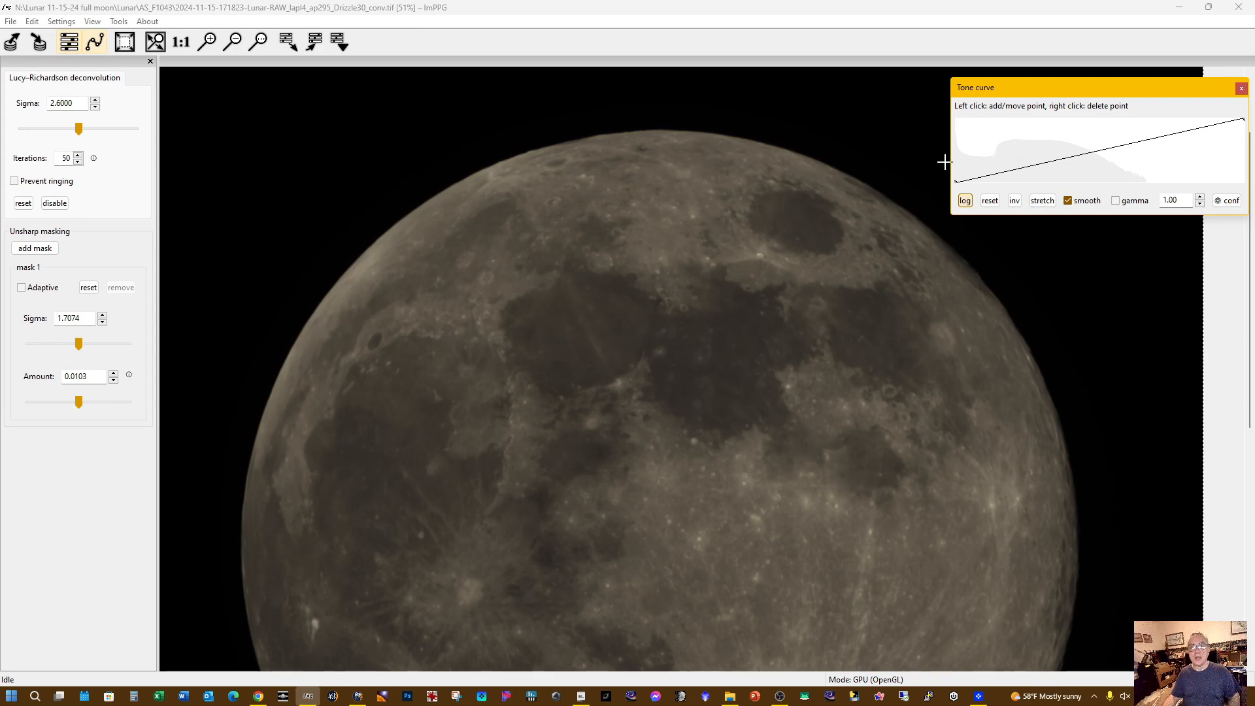
# Try stretching the tone curve and shaping it with two added points in the midtones and shadows, and reset it
pyautogui.click(1042, 201)
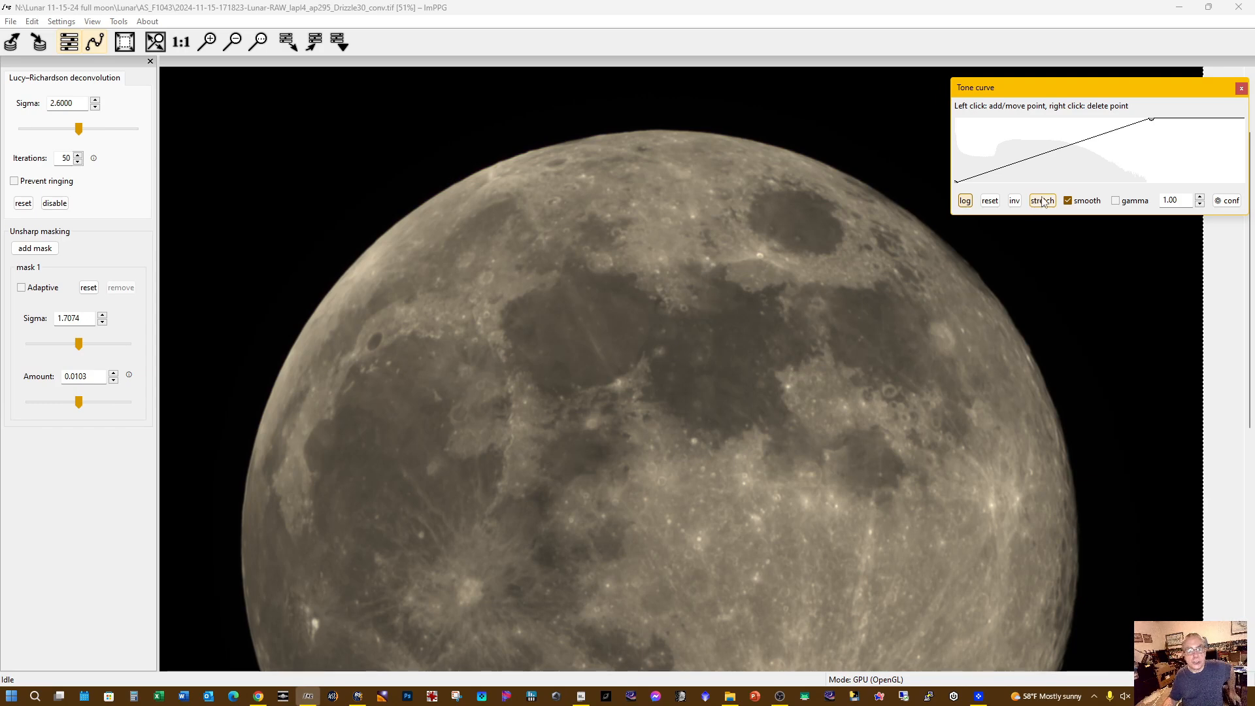
pyautogui.click(1075, 148)
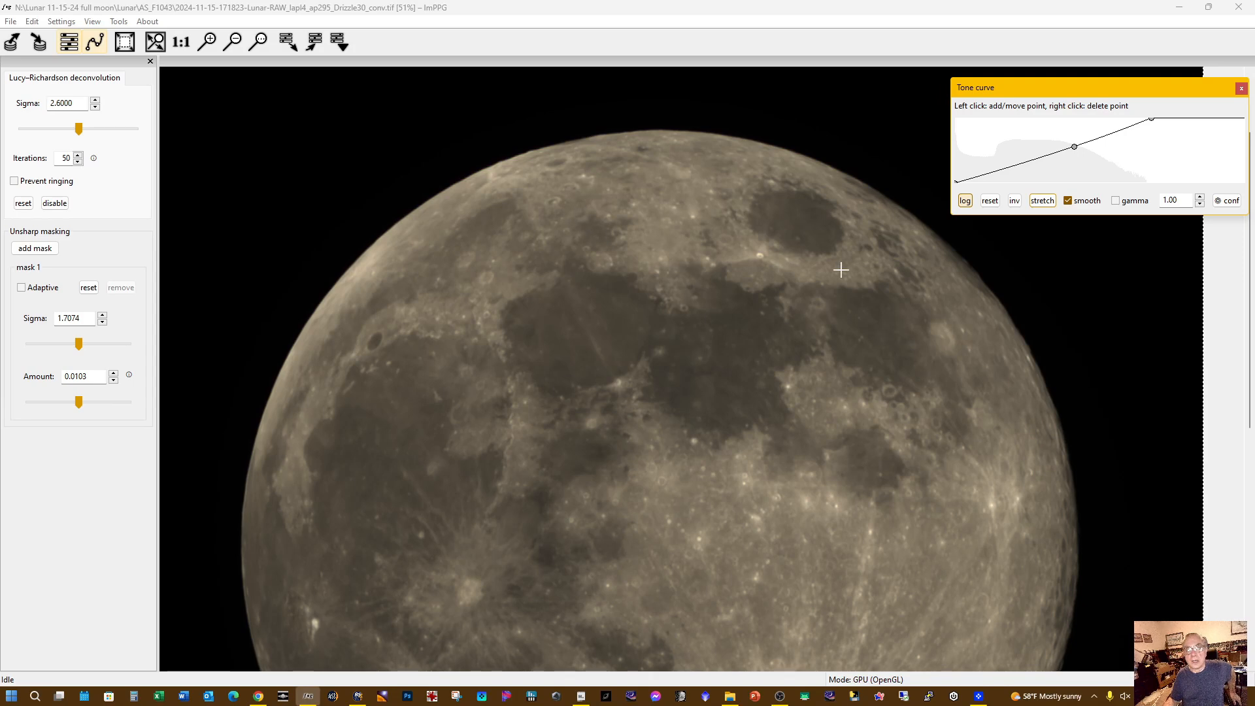
pyautogui.click(1249, 312)
pyautogui.moveTo(1249, 312); pyautogui.dragTo(1222, 508)
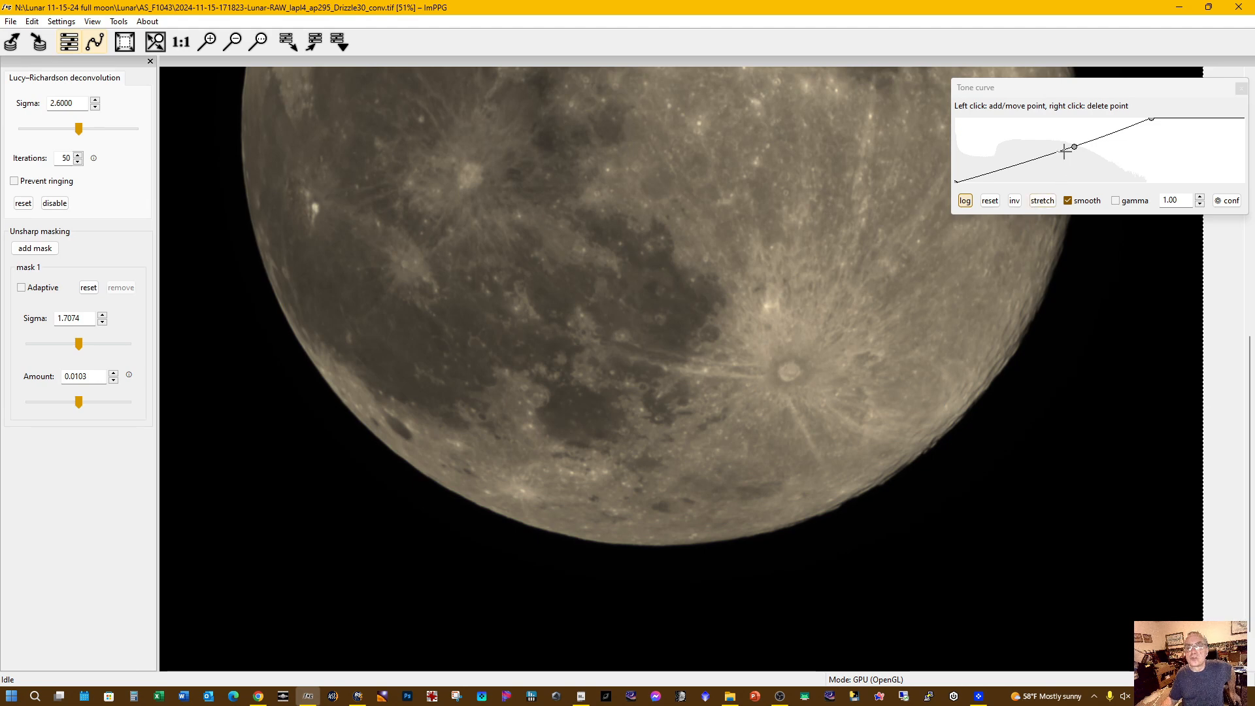
pyautogui.click(1036, 160)
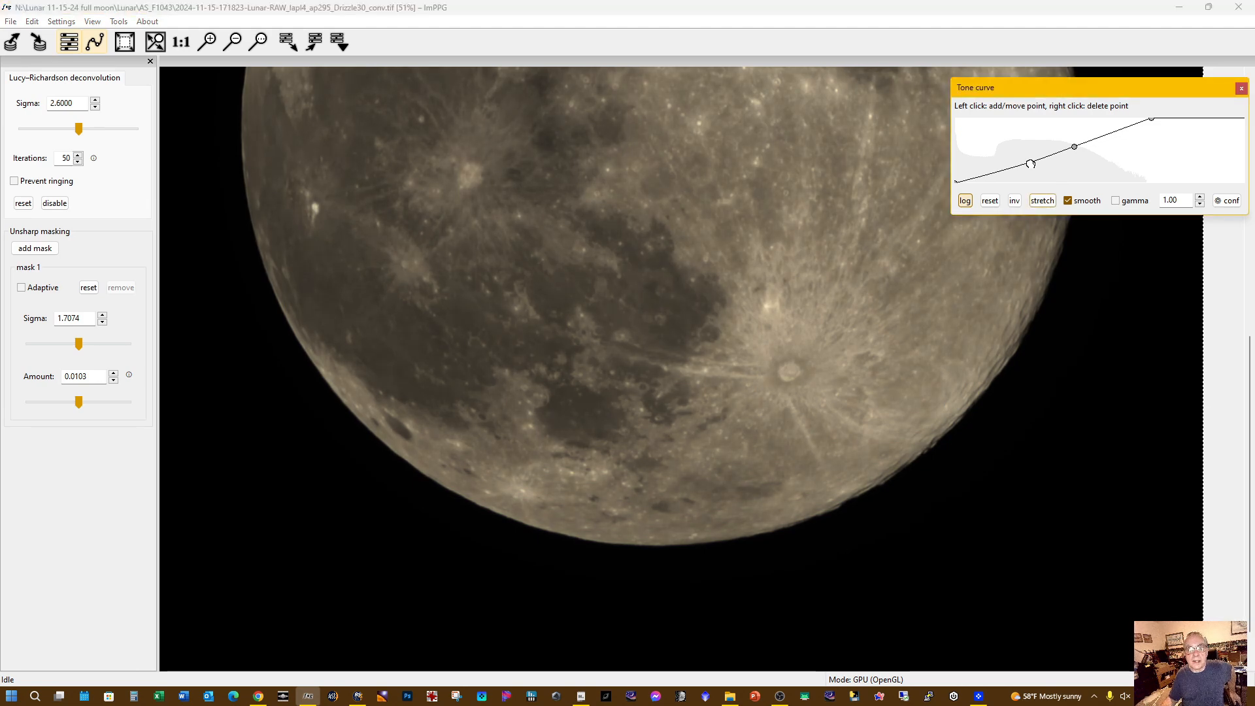
pyautogui.moveTo(1032, 165); pyautogui.dragTo(1031, 163)
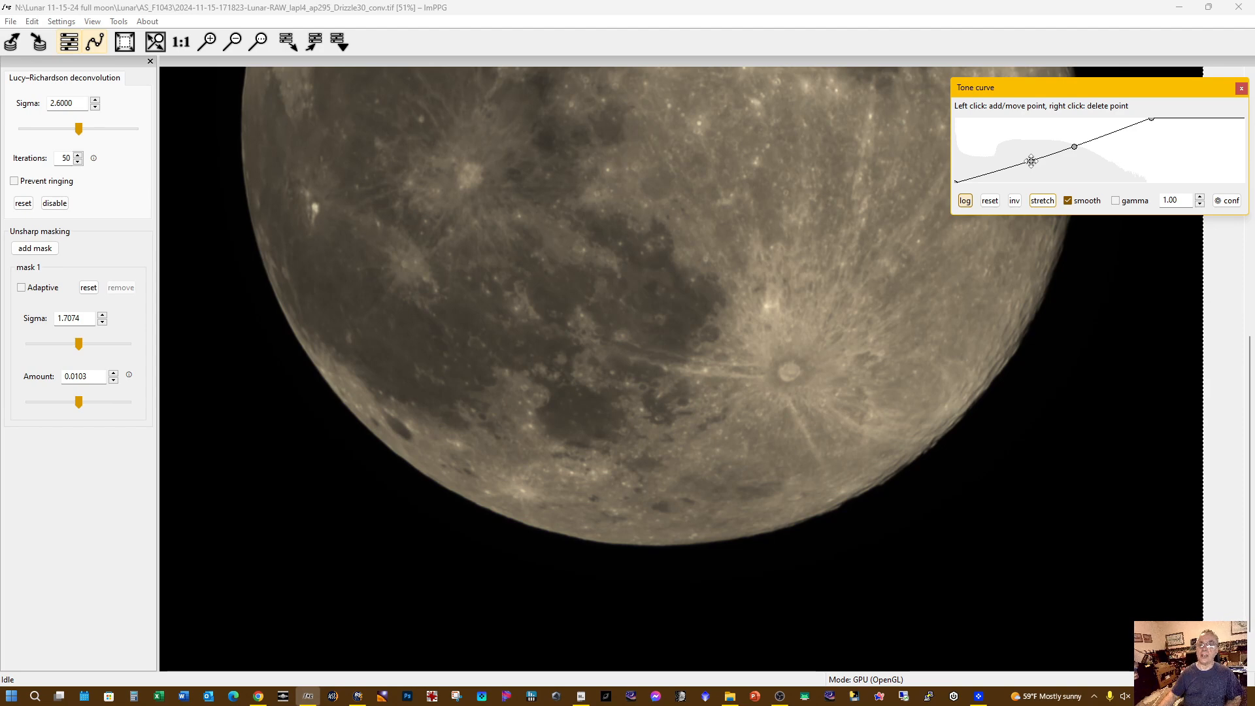
pyautogui.click(1032, 161)
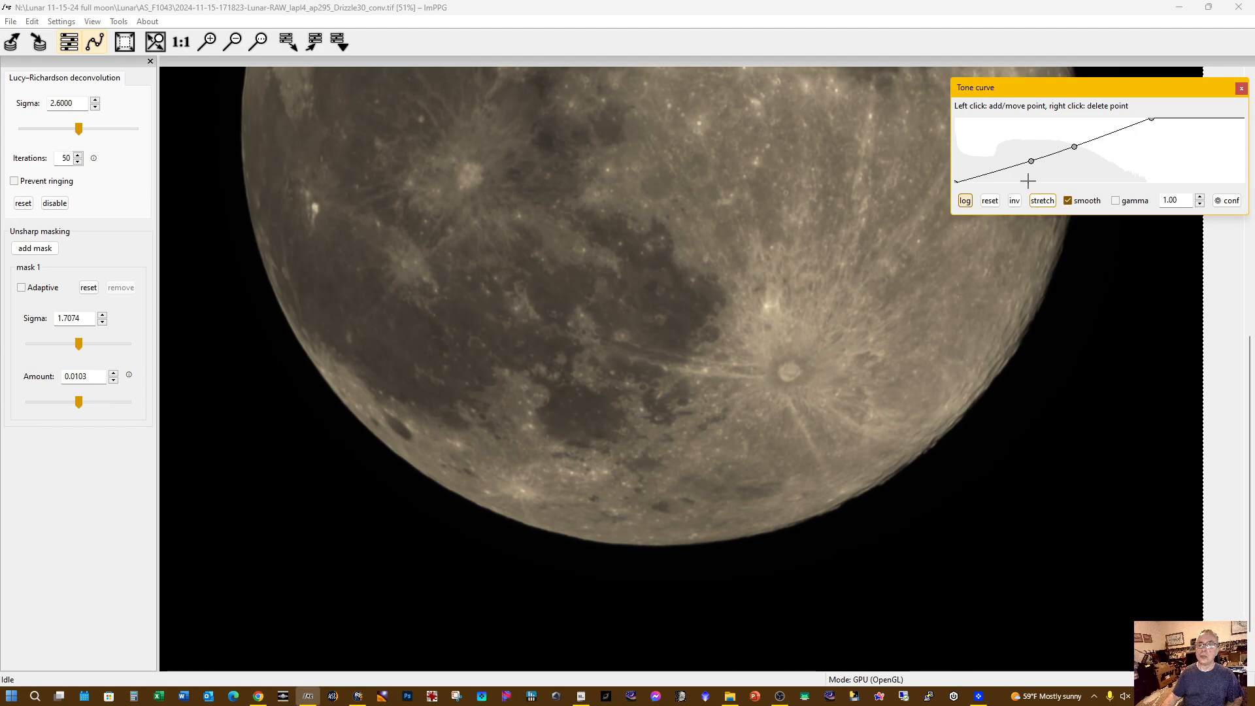
pyautogui.click(991, 201)
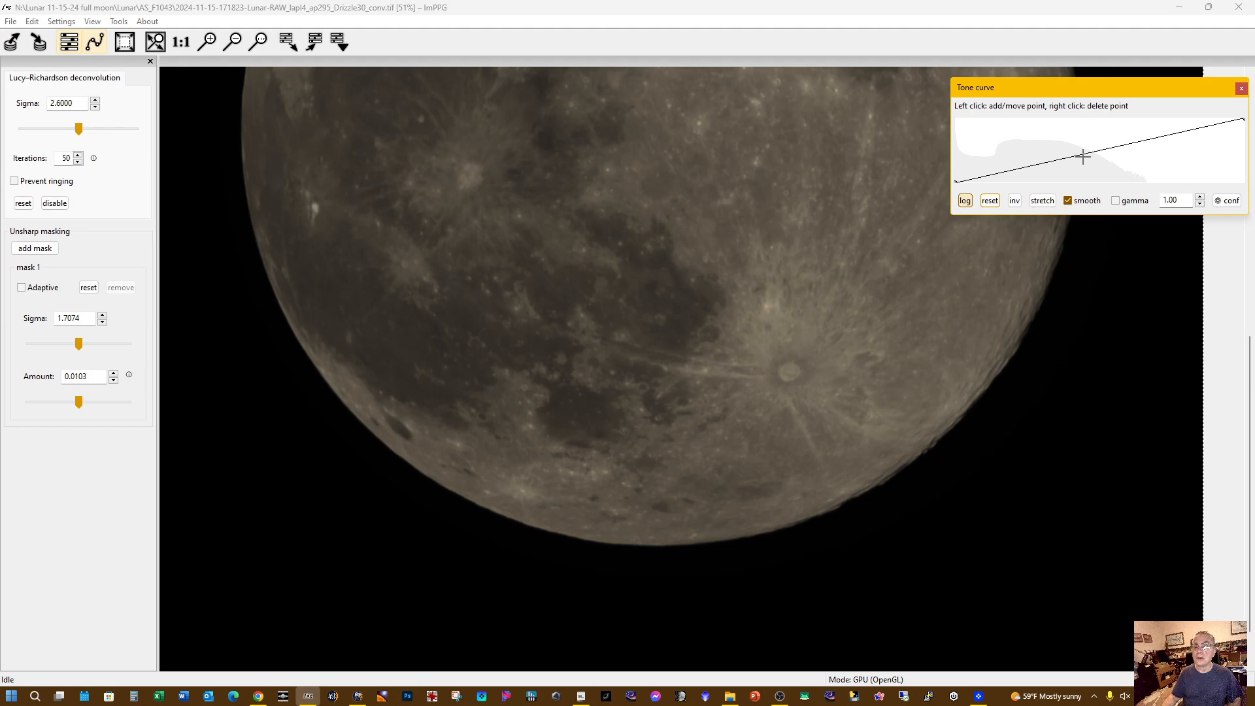
# Try raising the midtones of the unstretched tone curve, adding a shadow point and stretching, and reset it
pyautogui.moveTo(1089, 155); pyautogui.dragTo(1089, 150)
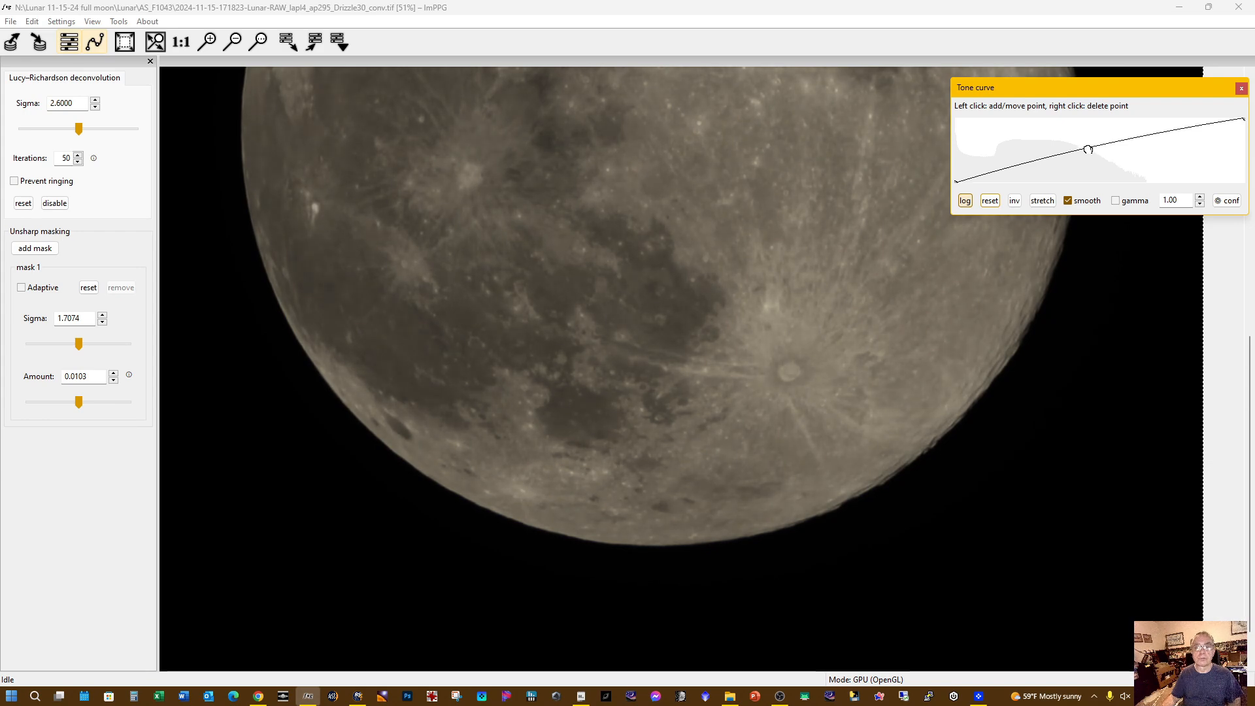
pyautogui.click(1034, 163)
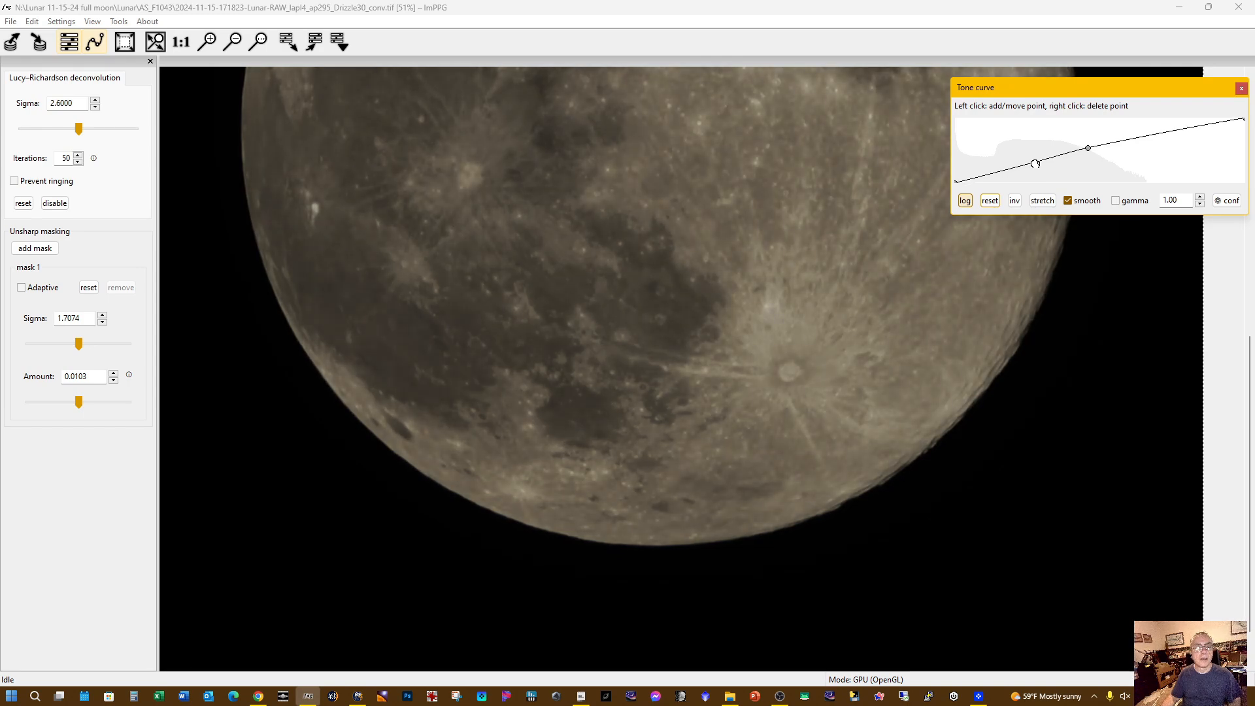
pyautogui.click(1043, 202)
pyautogui.click(991, 201)
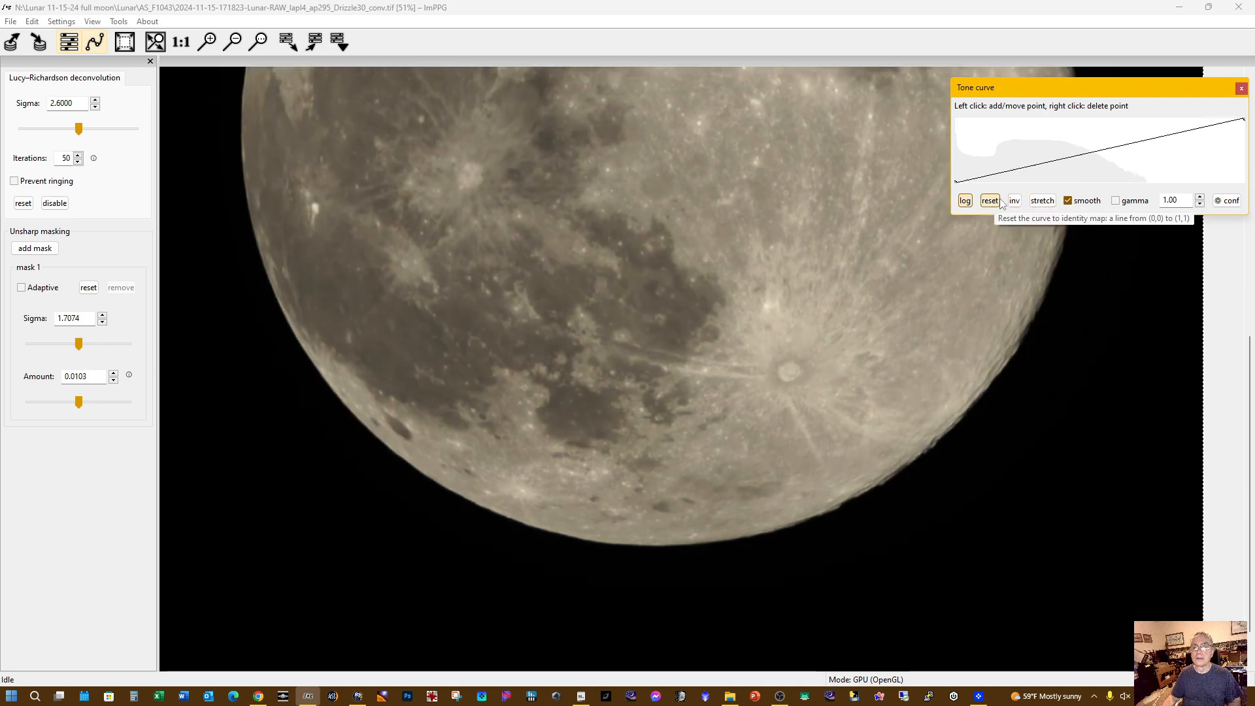
# Stretch the tone curve, lower its midtones slightly with an added point and anchor the shadows with a second point
pyautogui.click(1044, 203)
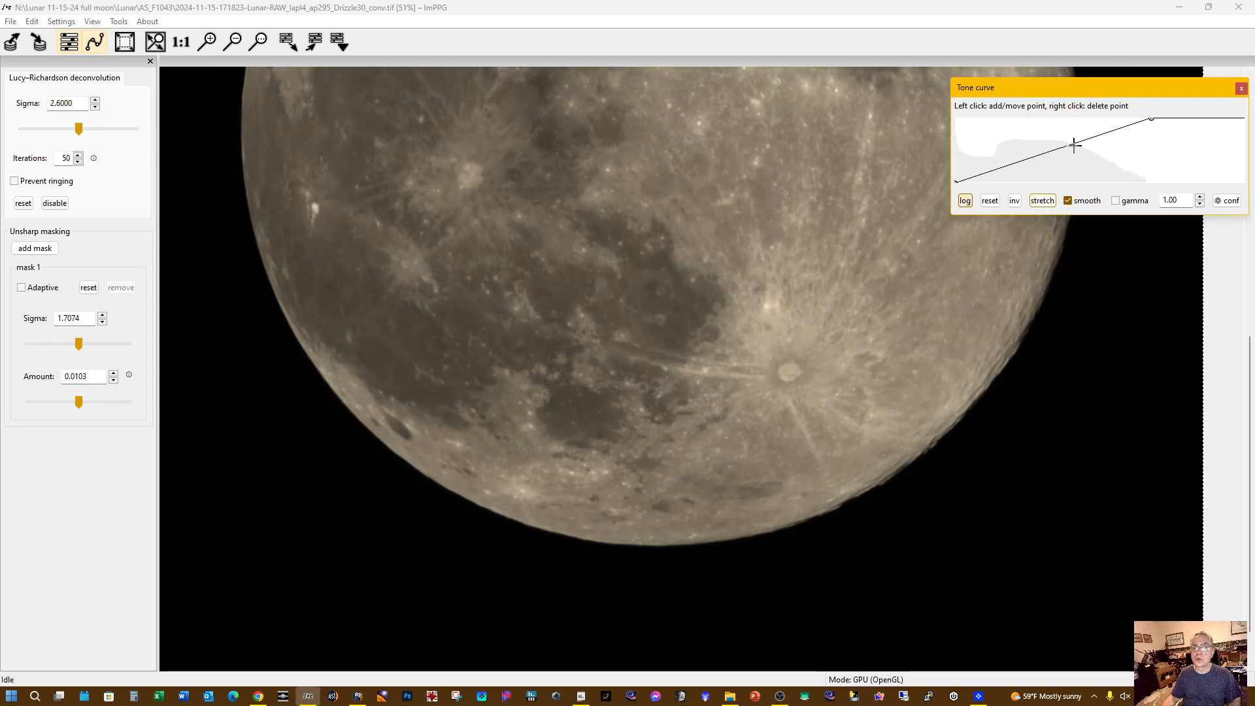
pyautogui.moveTo(1074, 145); pyautogui.dragTo(1075, 148)
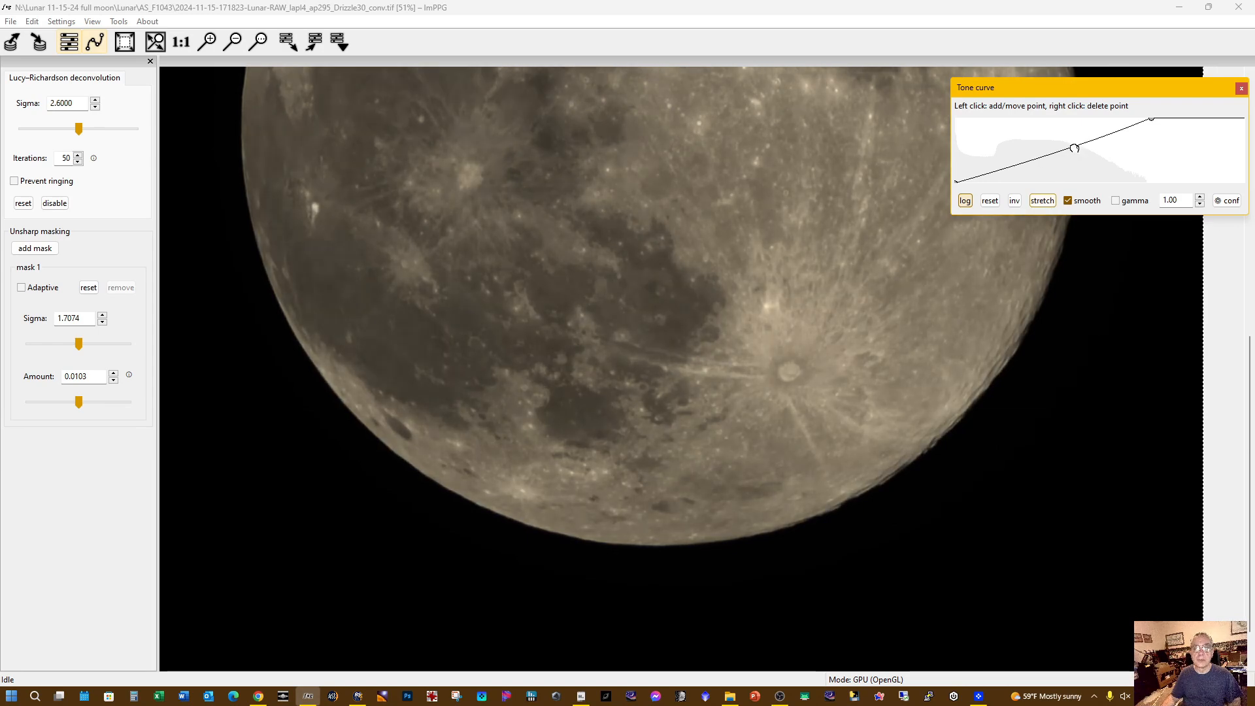
pyautogui.click(1015, 166)
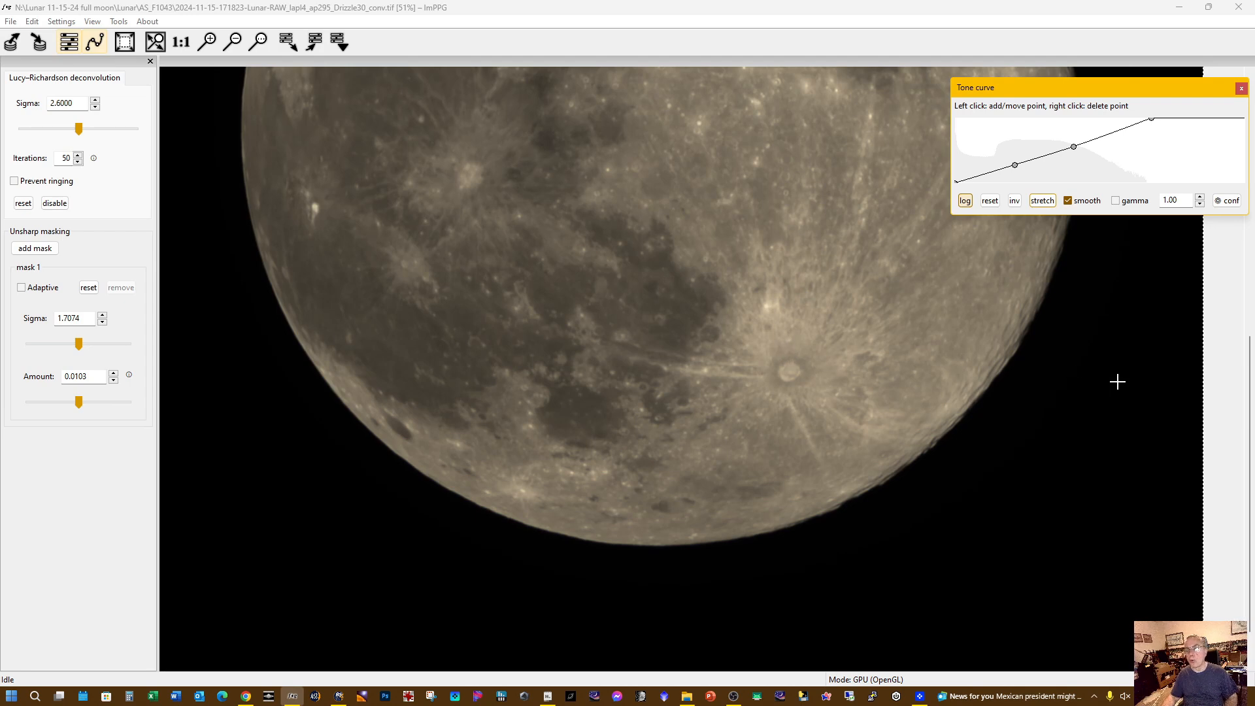
pyautogui.moveTo(1249, 412); pyautogui.dragTo(1251, 202)
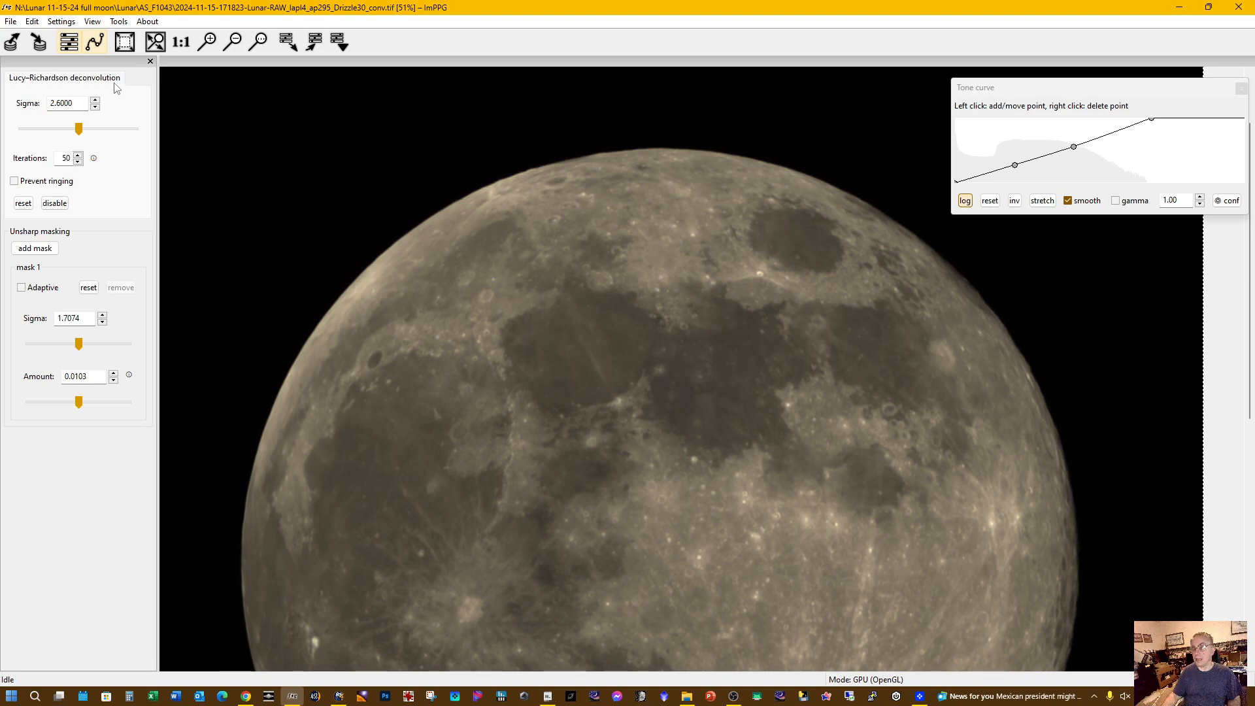
# Start saving the processed image and browse to the Lunar 11-15-24 full moon\Lunar\AS_F1043 folder on the Pixinsight processing (N:) drive
pyautogui.click(13, 25)
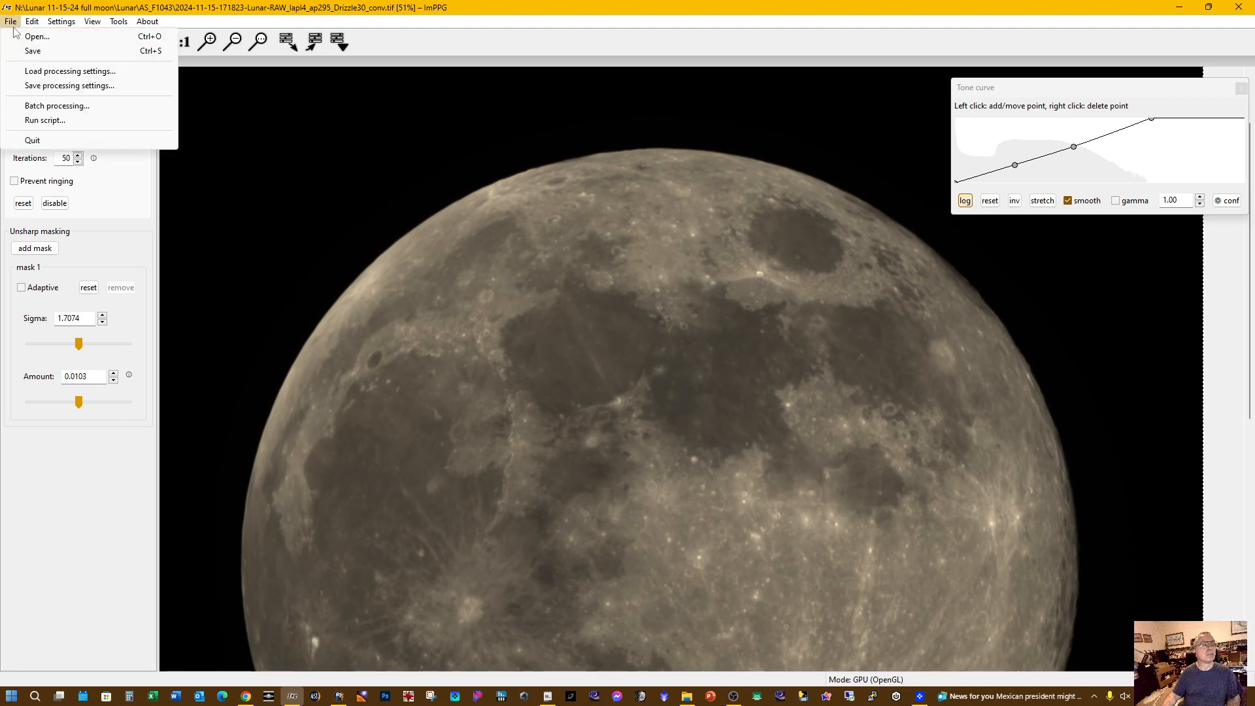
pyautogui.click(22, 52)
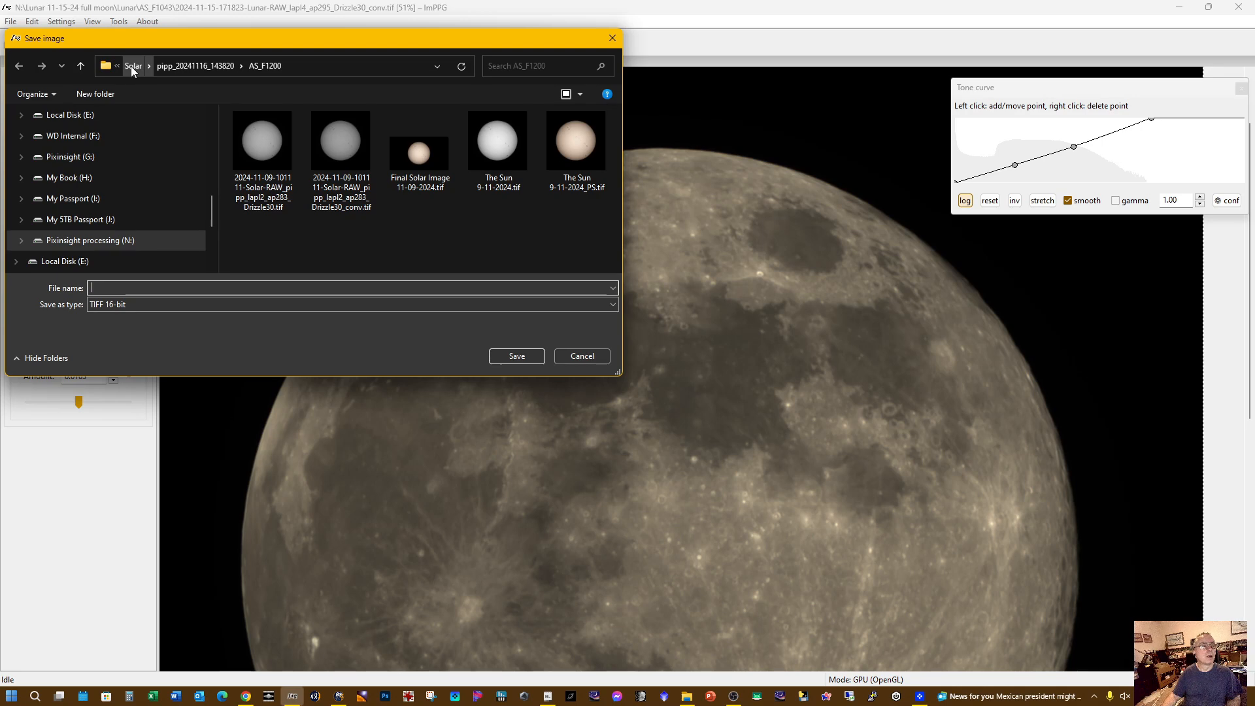
pyautogui.click(98, 241)
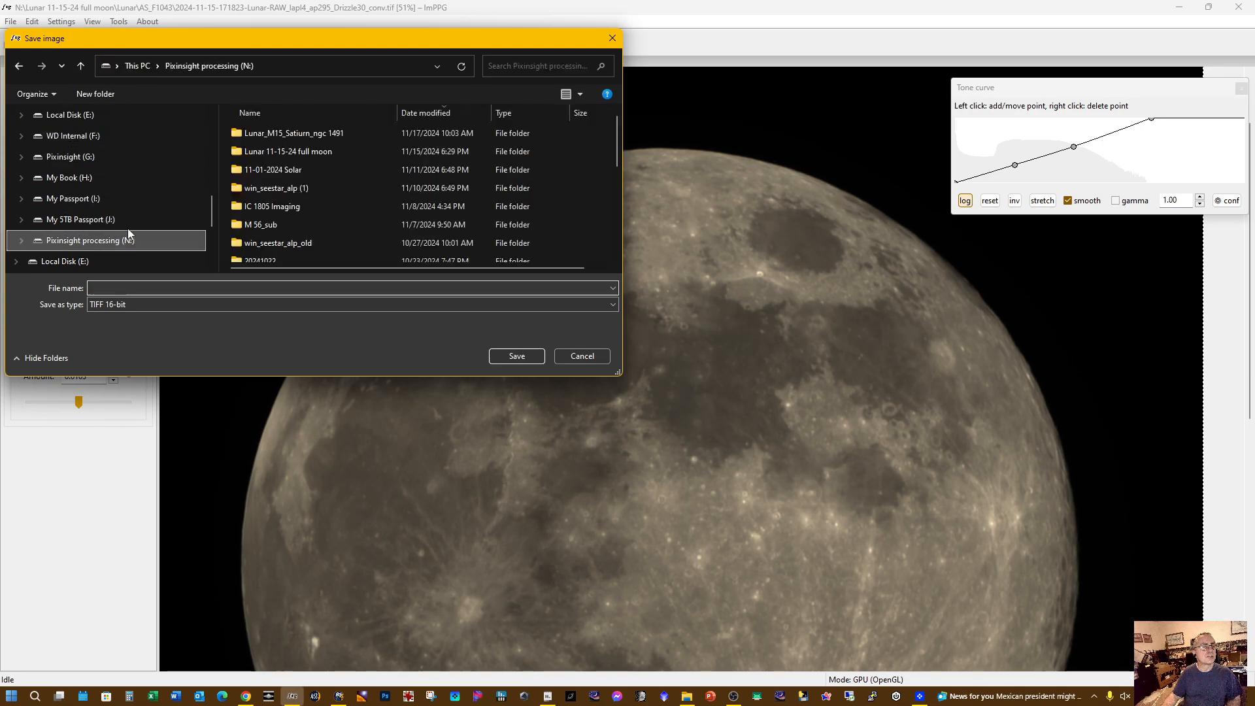
pyautogui.doubleClick(306, 153)
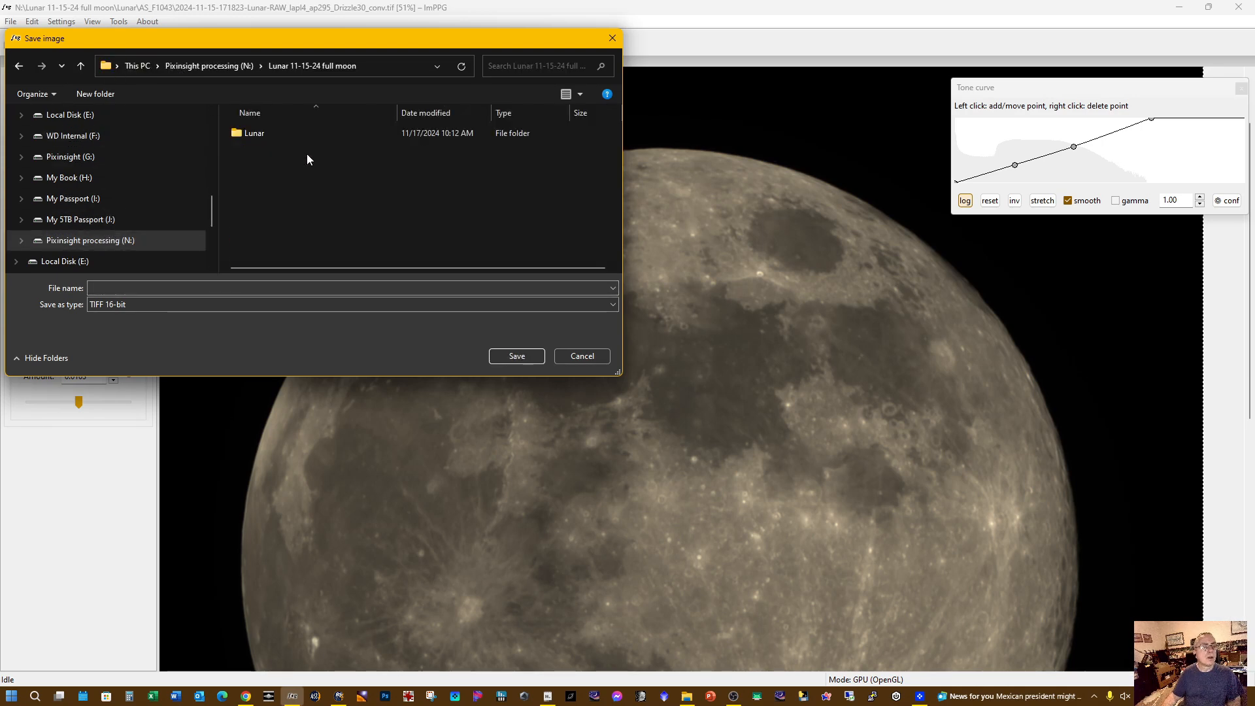
pyautogui.doubleClick(252, 139)
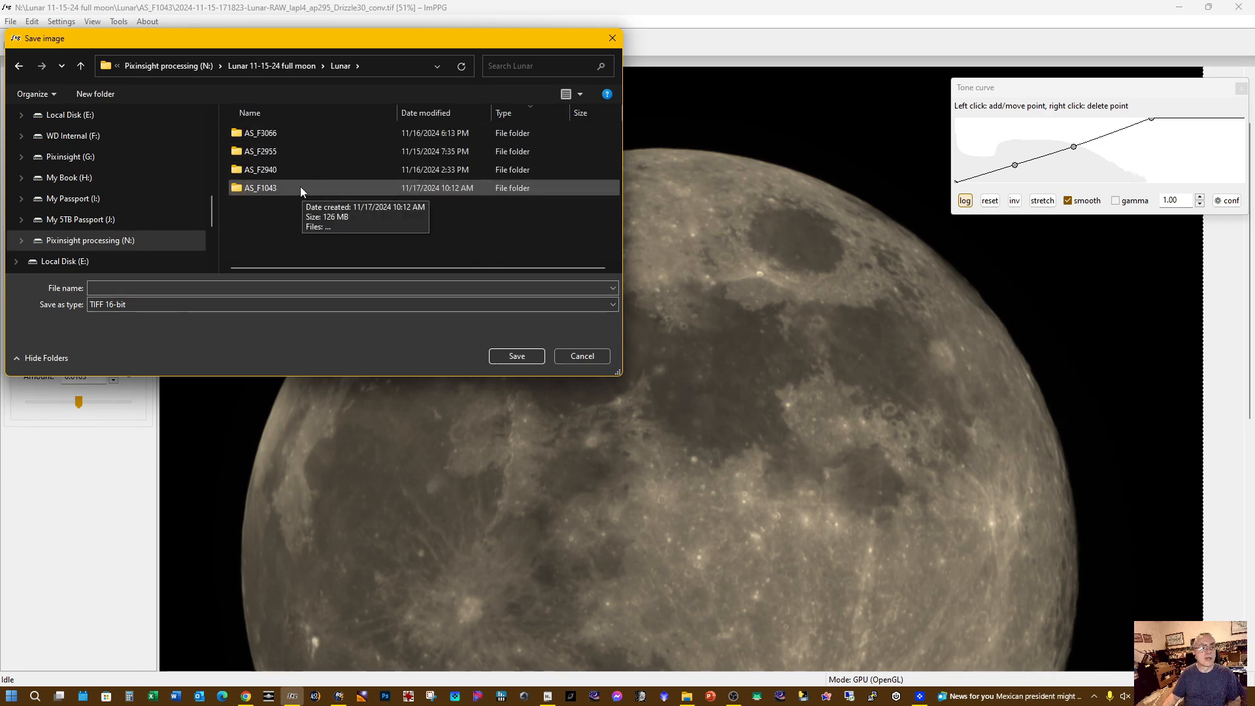
pyautogui.doubleClick(277, 189)
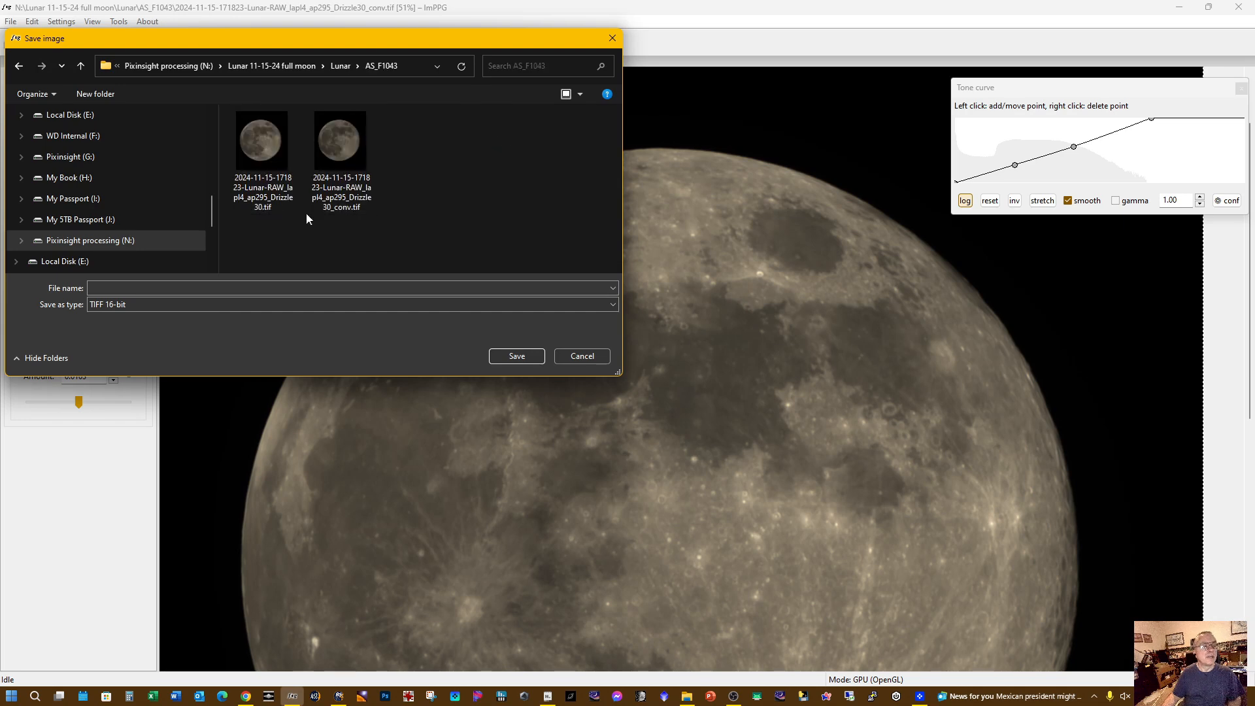
pyautogui.click(335, 210)
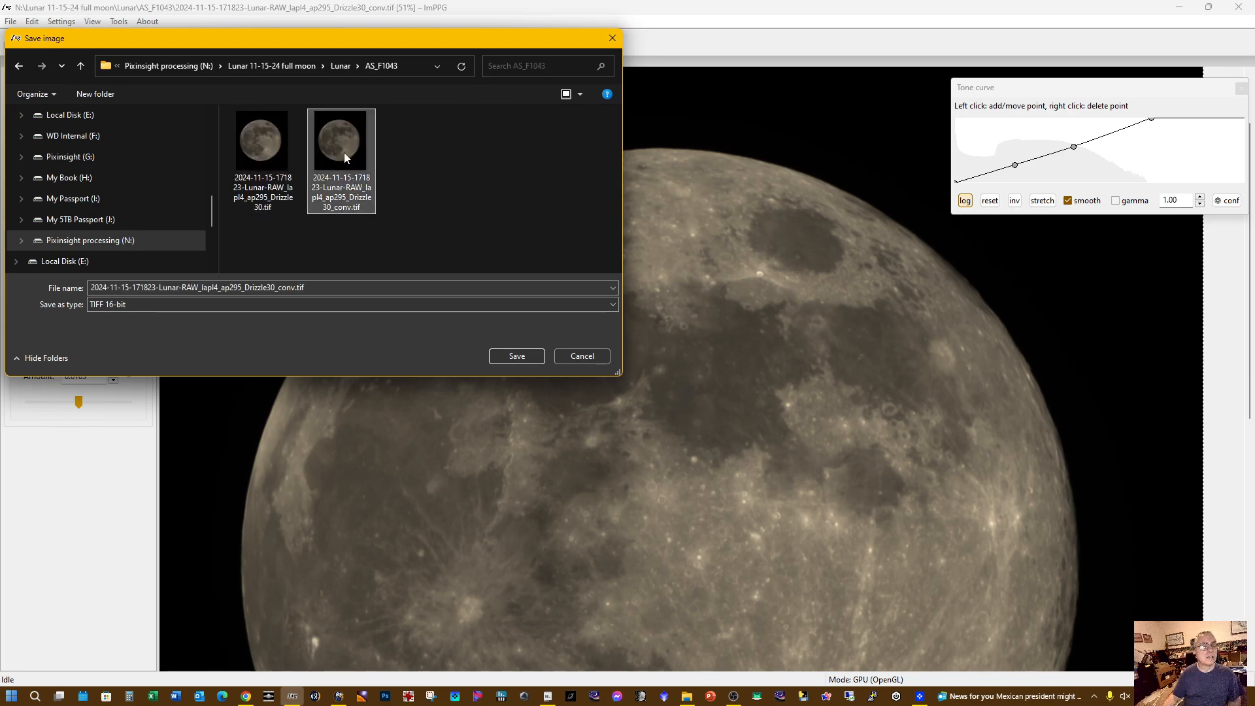
pyautogui.click(327, 289)
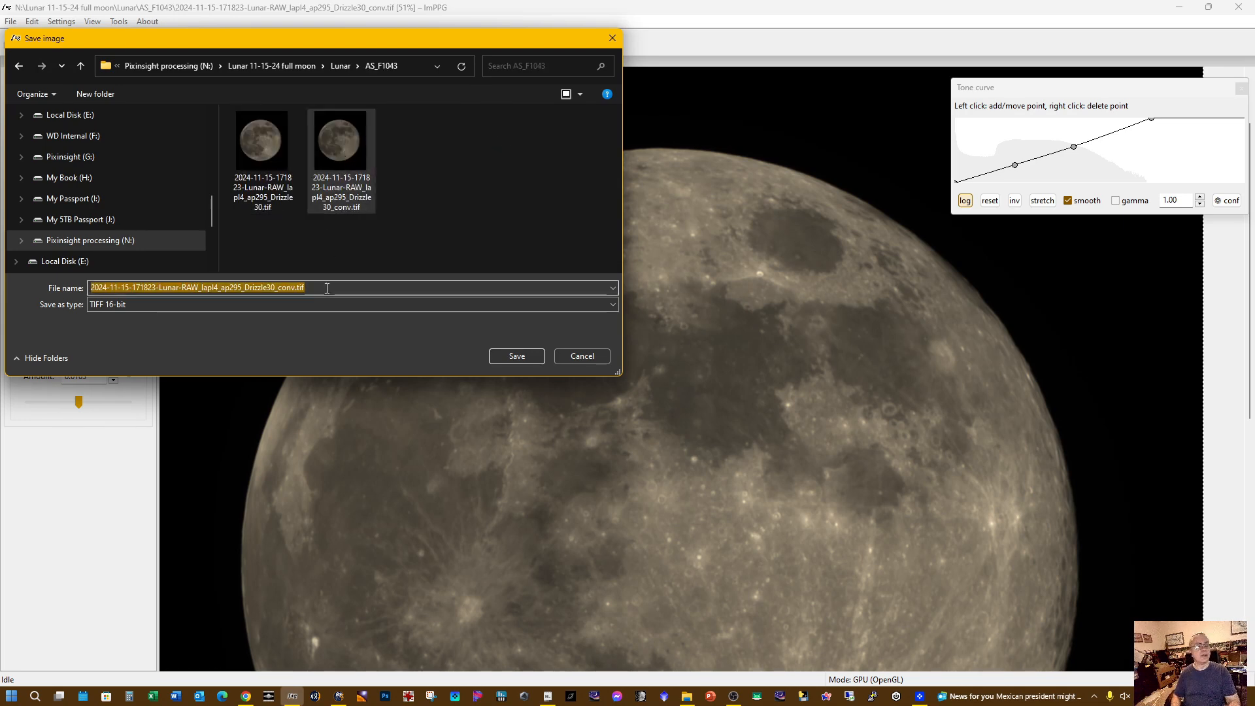
pyautogui.click(327, 288)
pyautogui.press('BackSpace')
pyautogui.press('BackSpace')
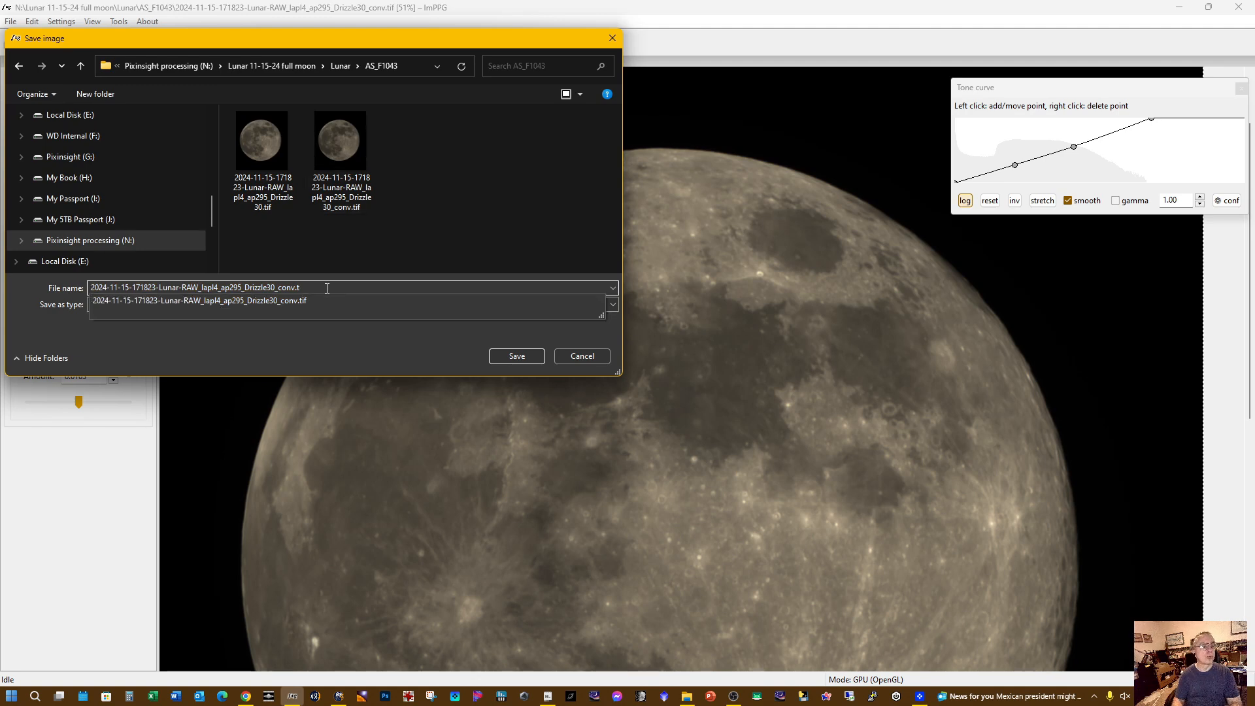
pyautogui.write('_')
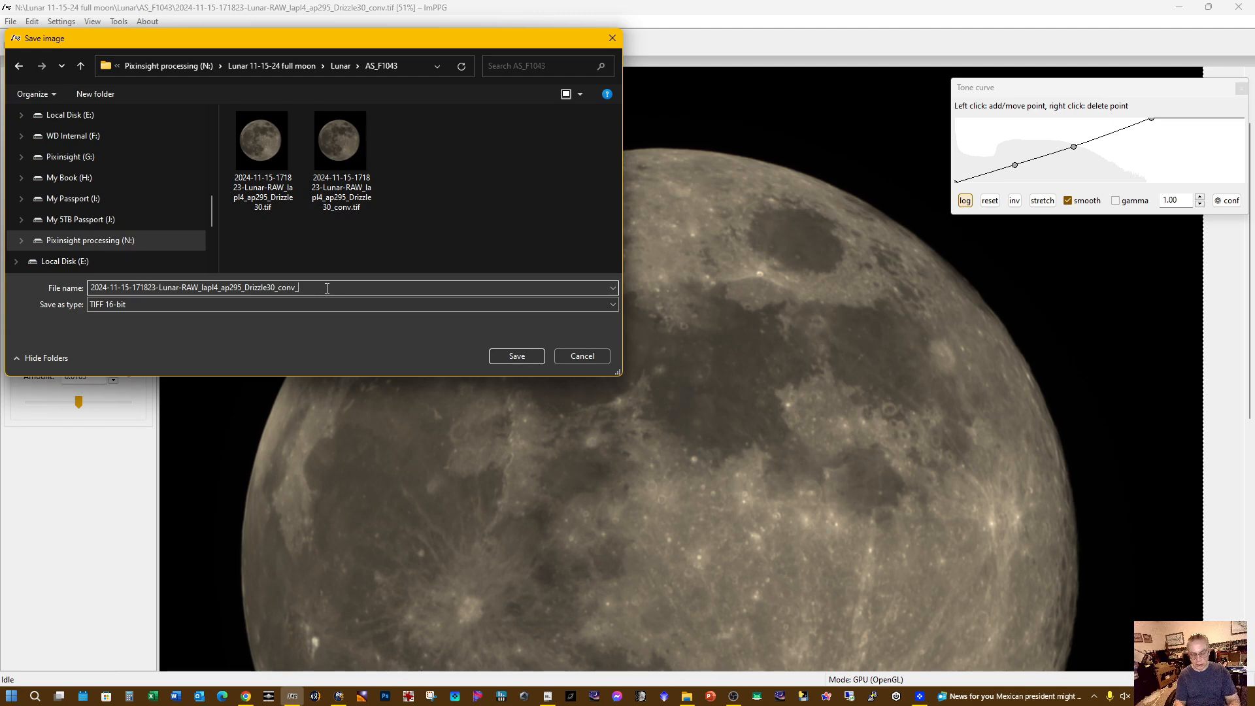
pyautogui.write('mpop')
pyautogui.press('BackSpace')
pyautogui.press('BackSpace')
pyautogui.press('BackSpace')
pyautogui.write('pp')
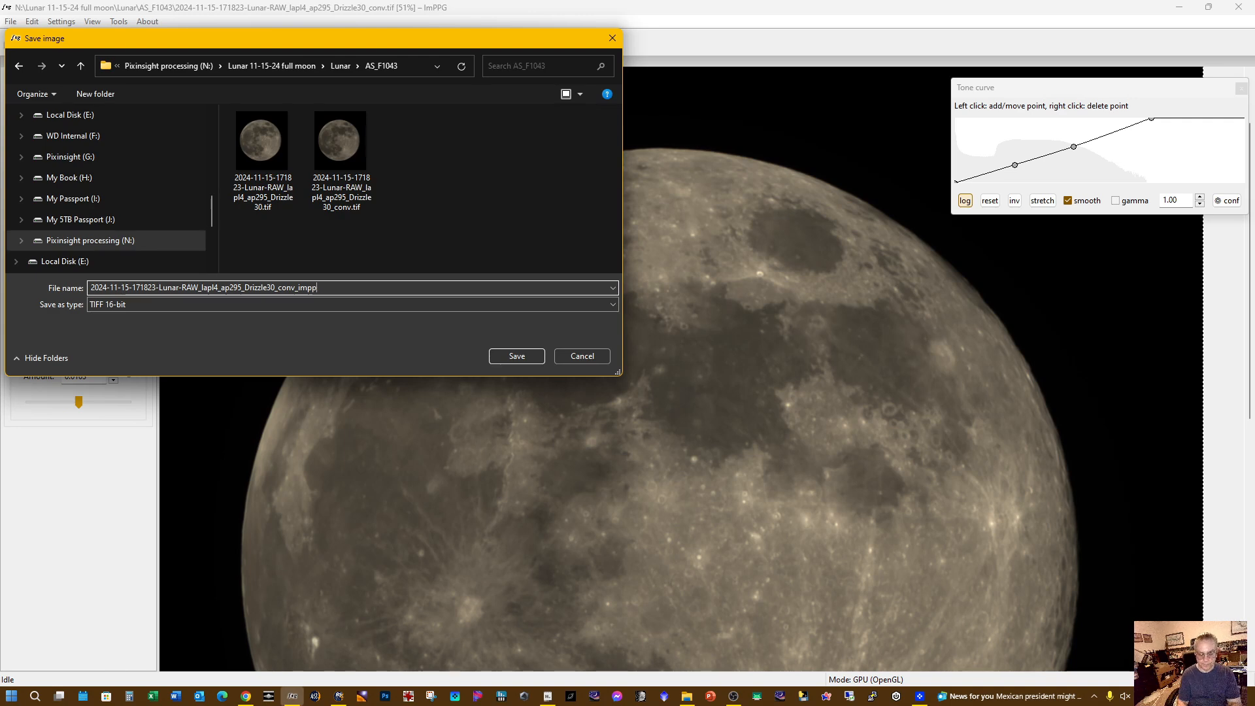
pyautogui.write('g')
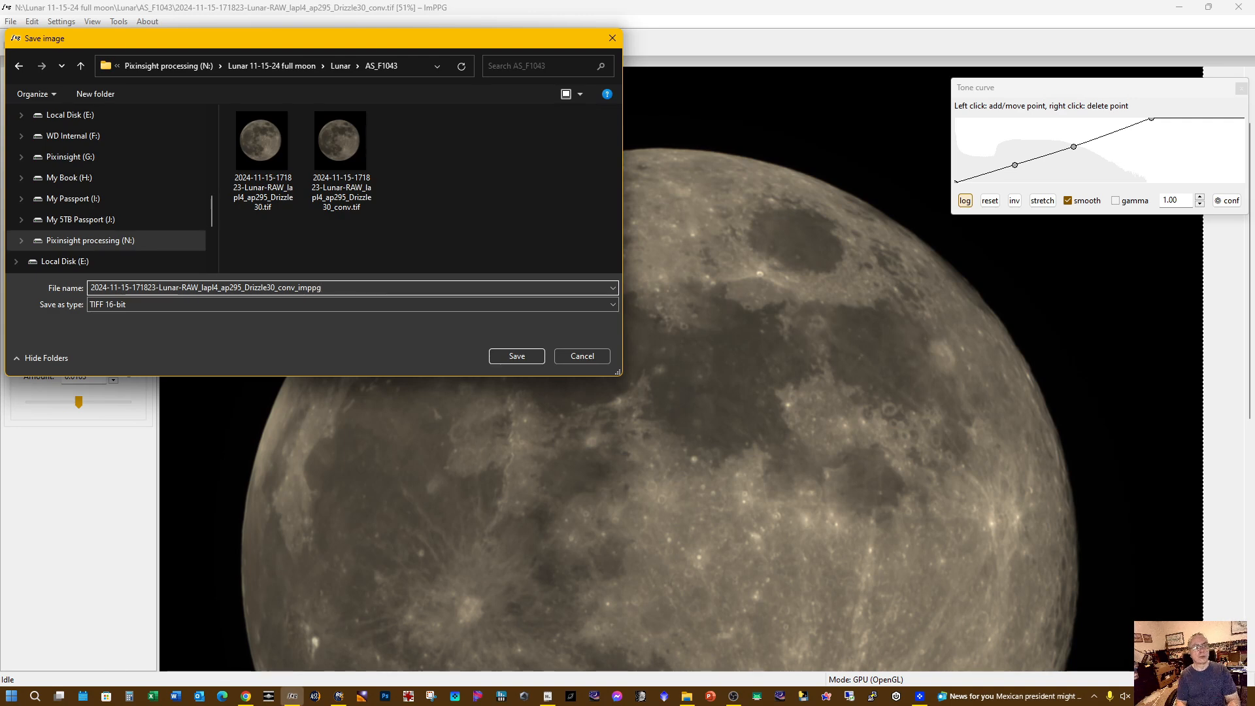
pyautogui.press('Return')
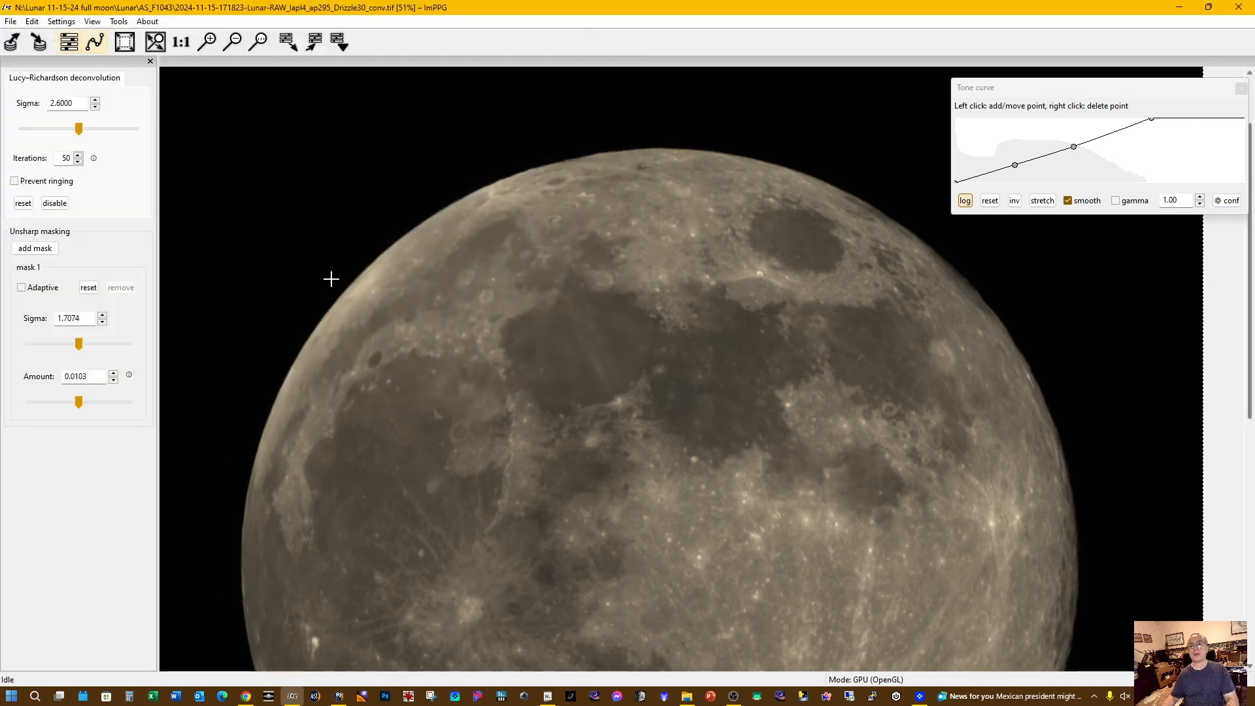
# Minimize ImPPG and open the saved conv_imppg TIFF from the AS_F1043 folder in Adobe Photoshop 2025
pyautogui.click(1181, 8)
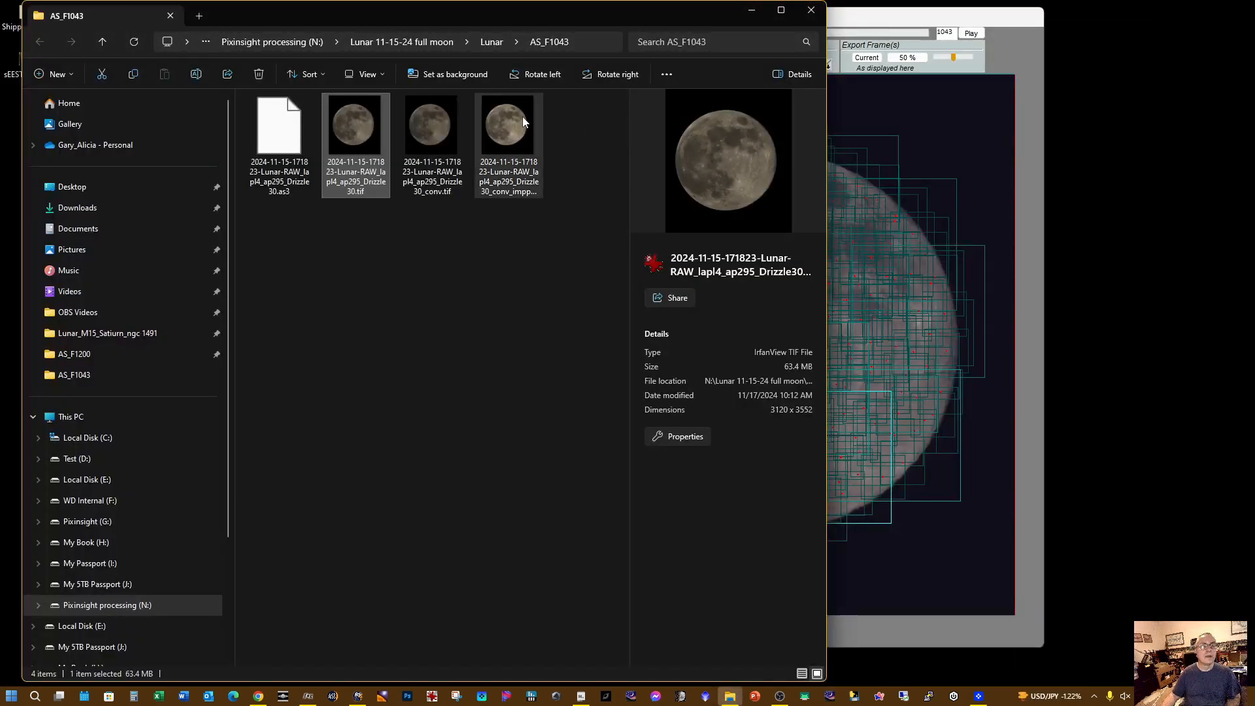
pyautogui.click(497, 136)
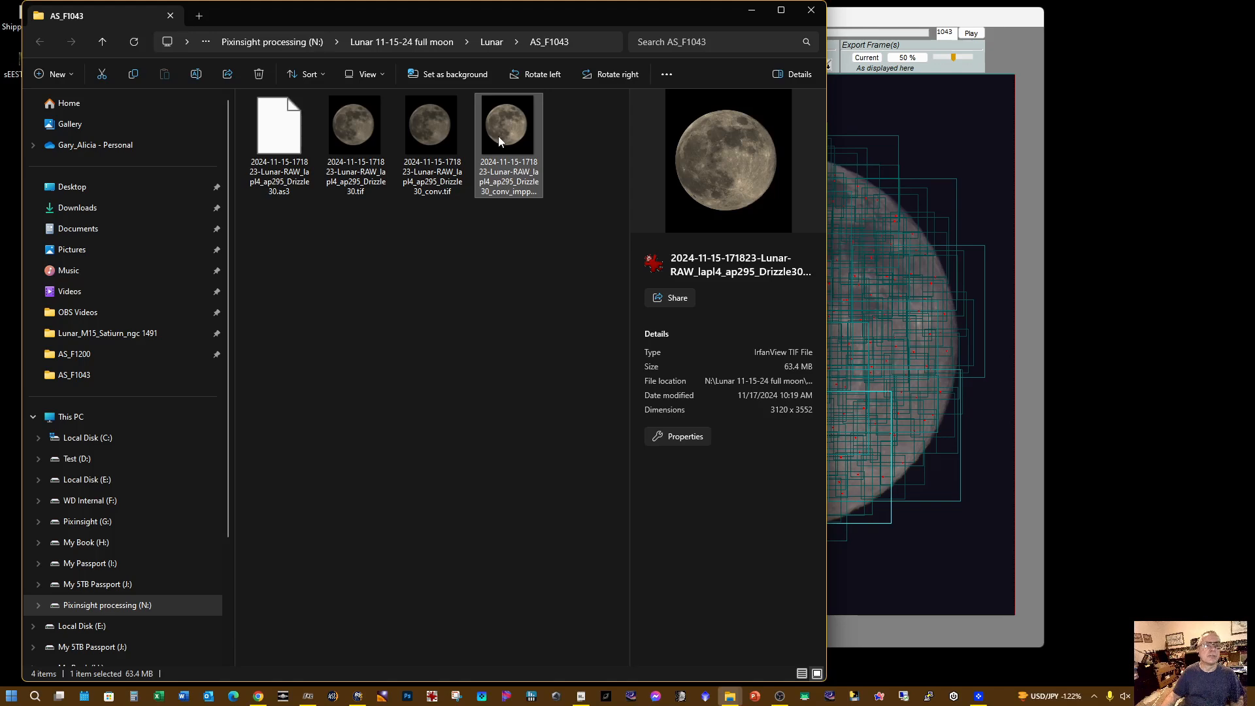
pyautogui.rightClick(498, 136)
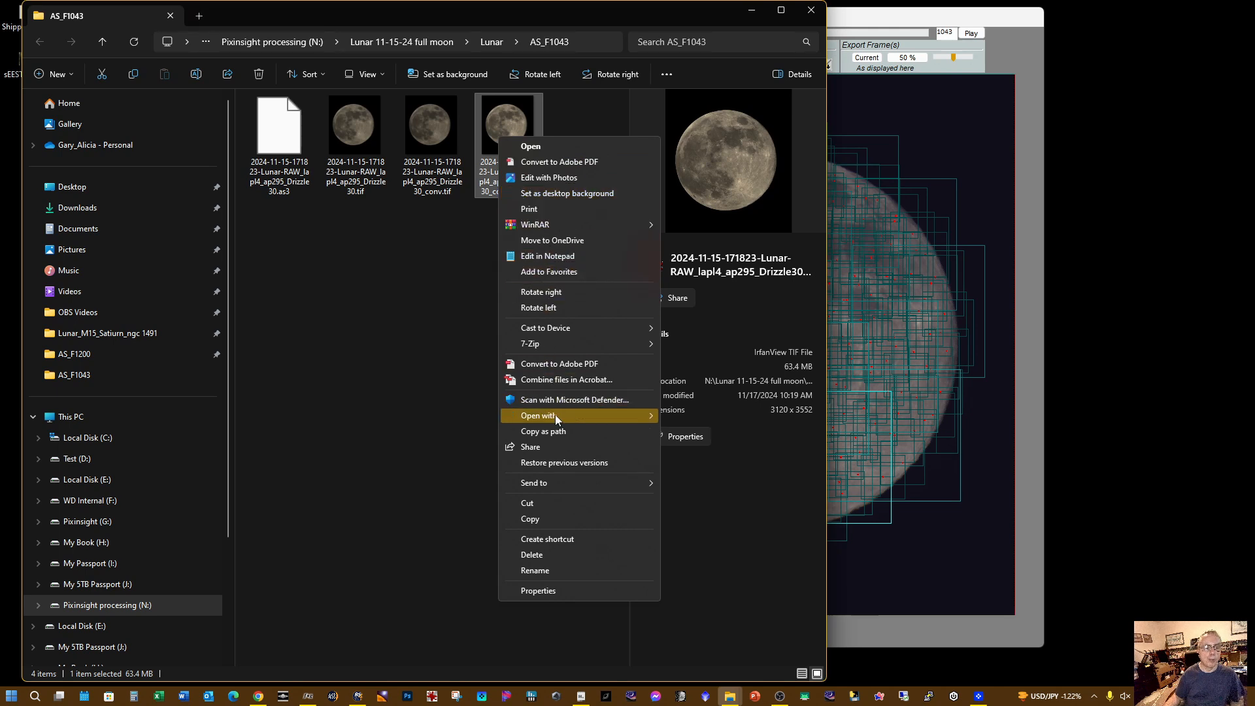
pyautogui.moveTo(559, 418)
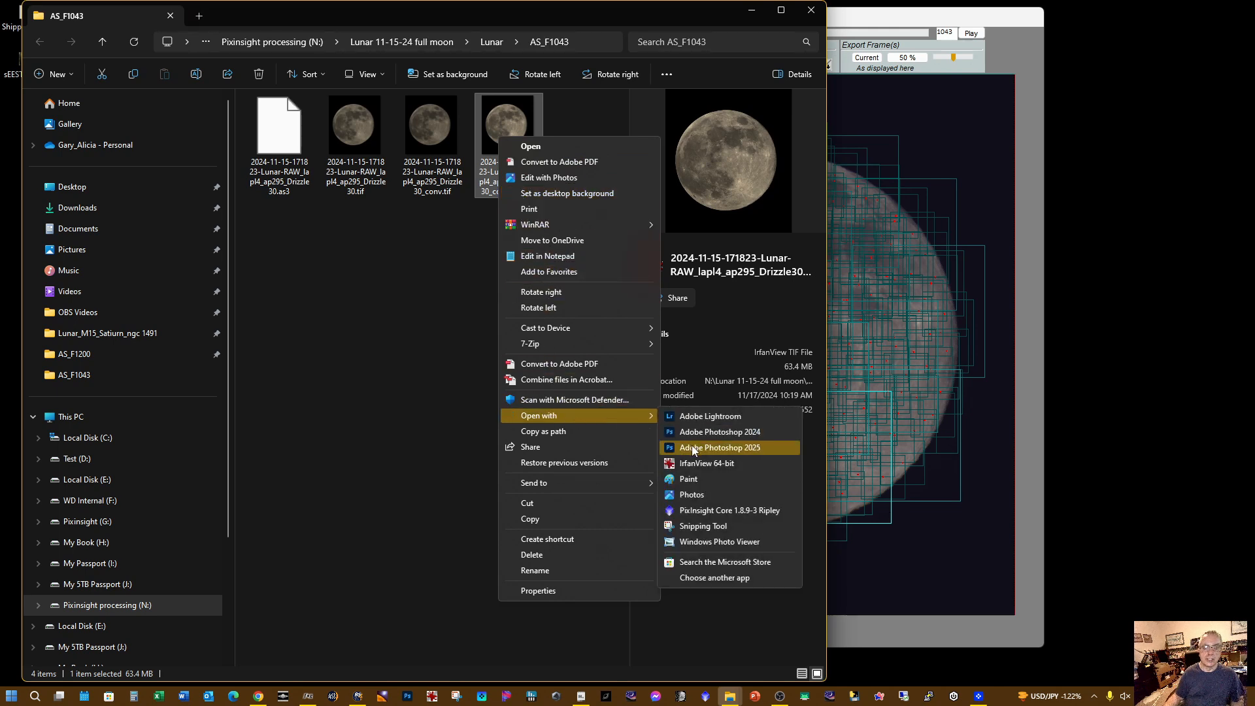
pyautogui.click(692, 449)
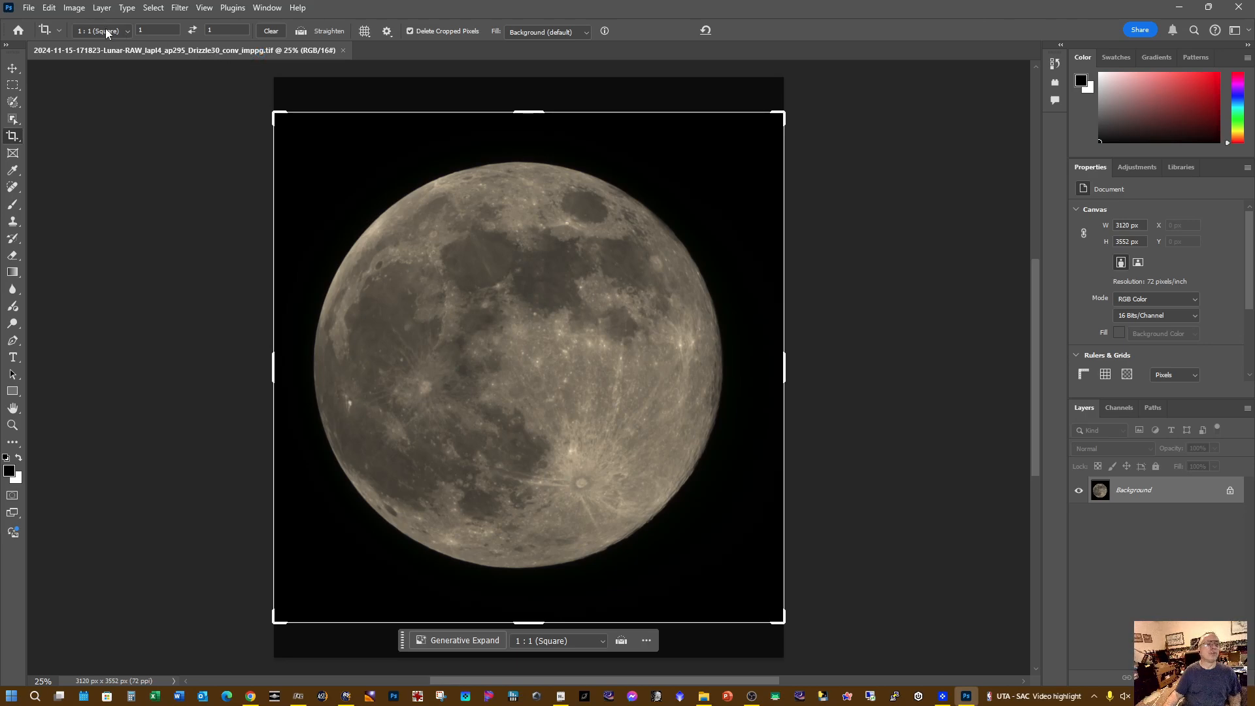
pyautogui.click(77, 12)
pyautogui.moveTo(82, 26)
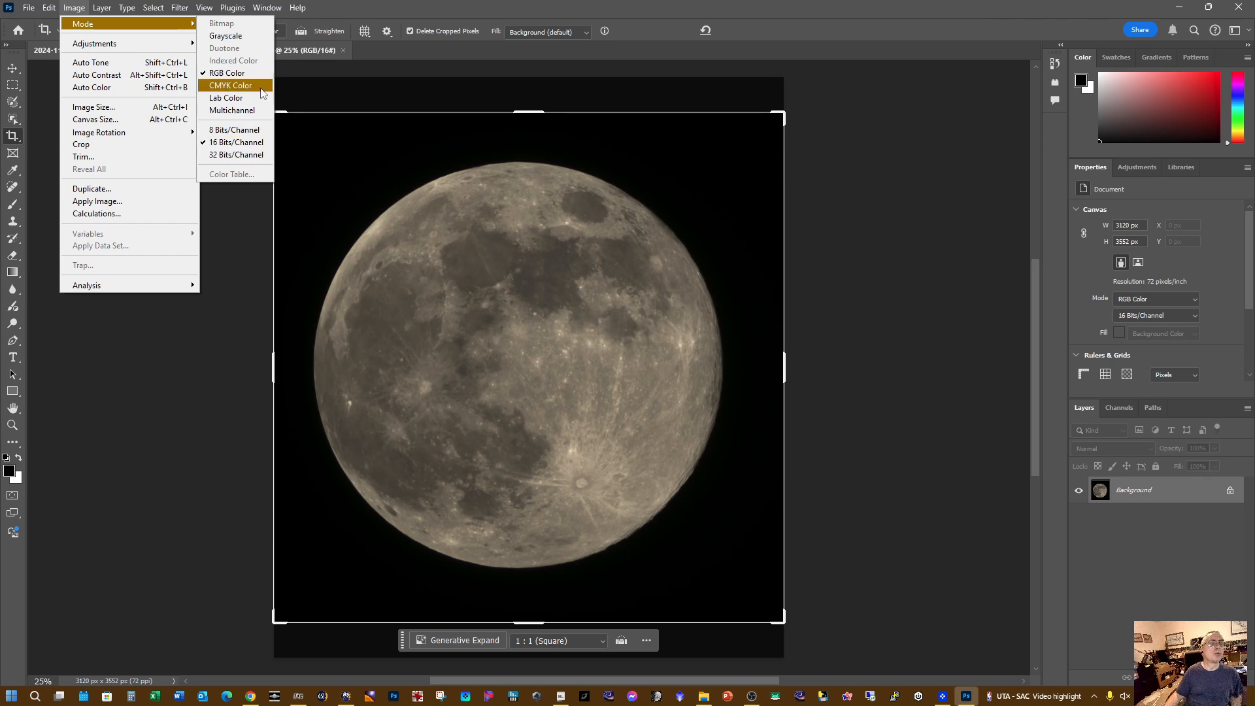
pyautogui.click(351, 6)
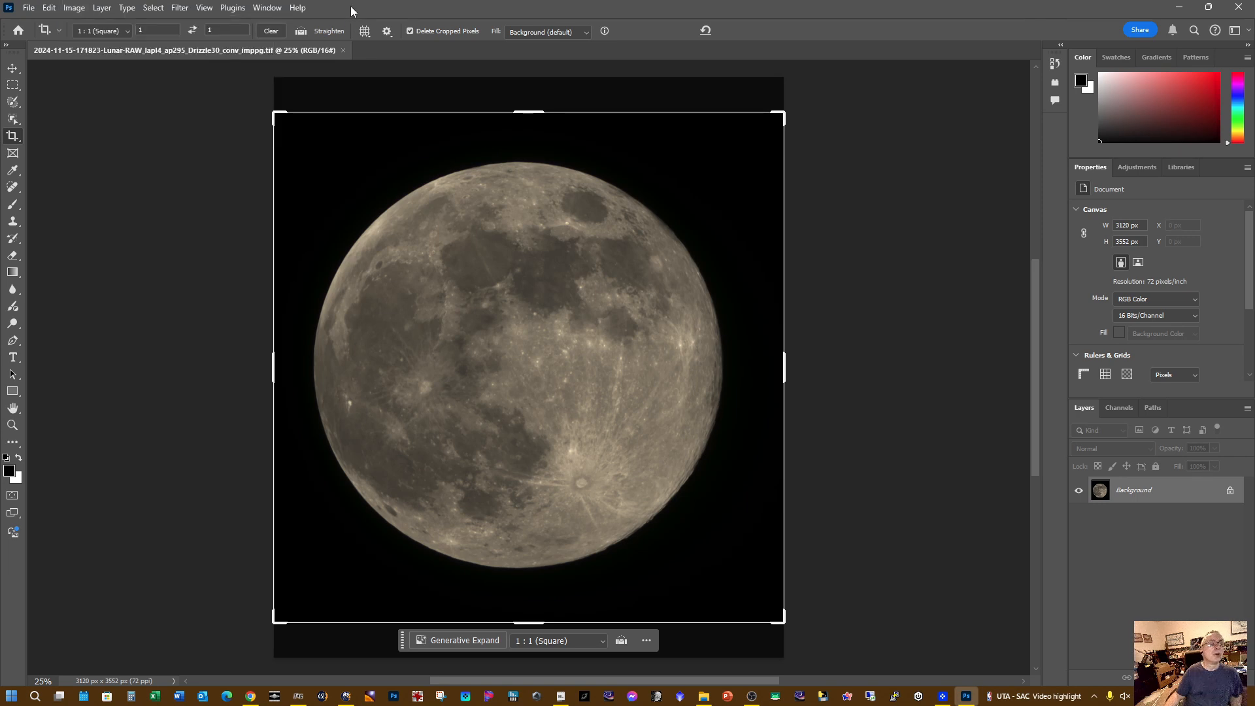
# Apply the Camera Raw Filter to the moon image with Blacks at -14 and Shadows at -7
pyautogui.click(181, 8)
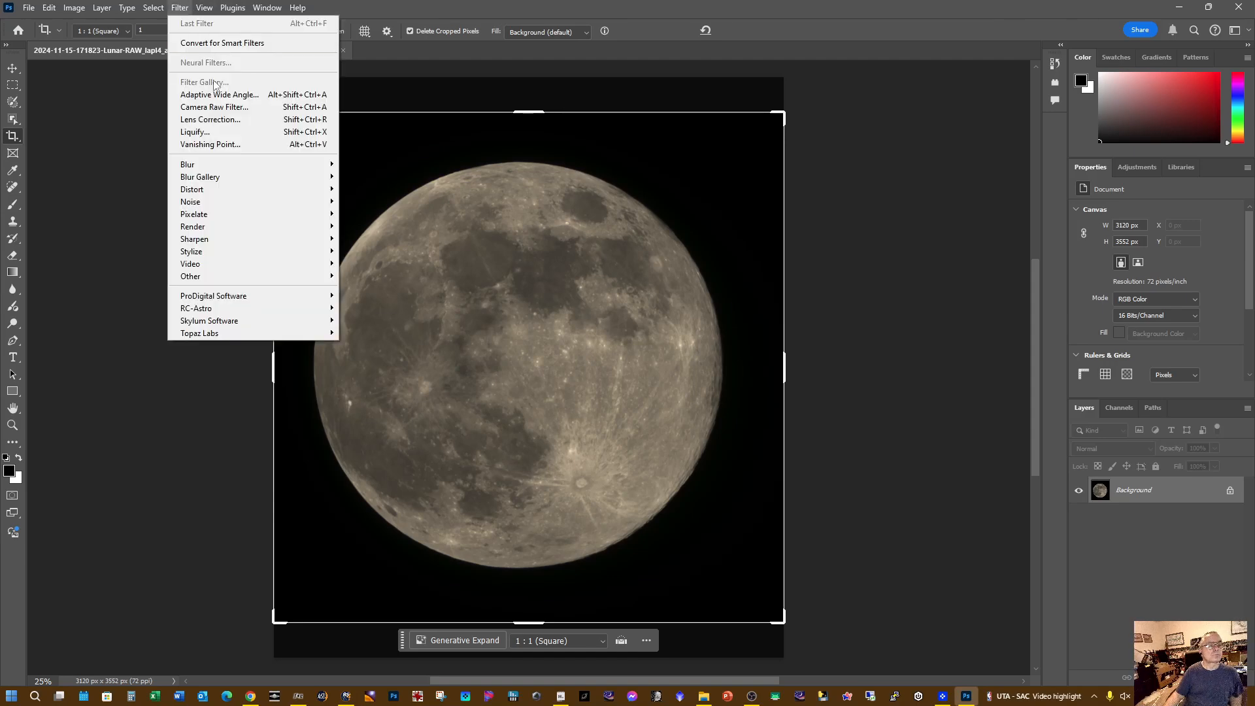
pyautogui.click(219, 107)
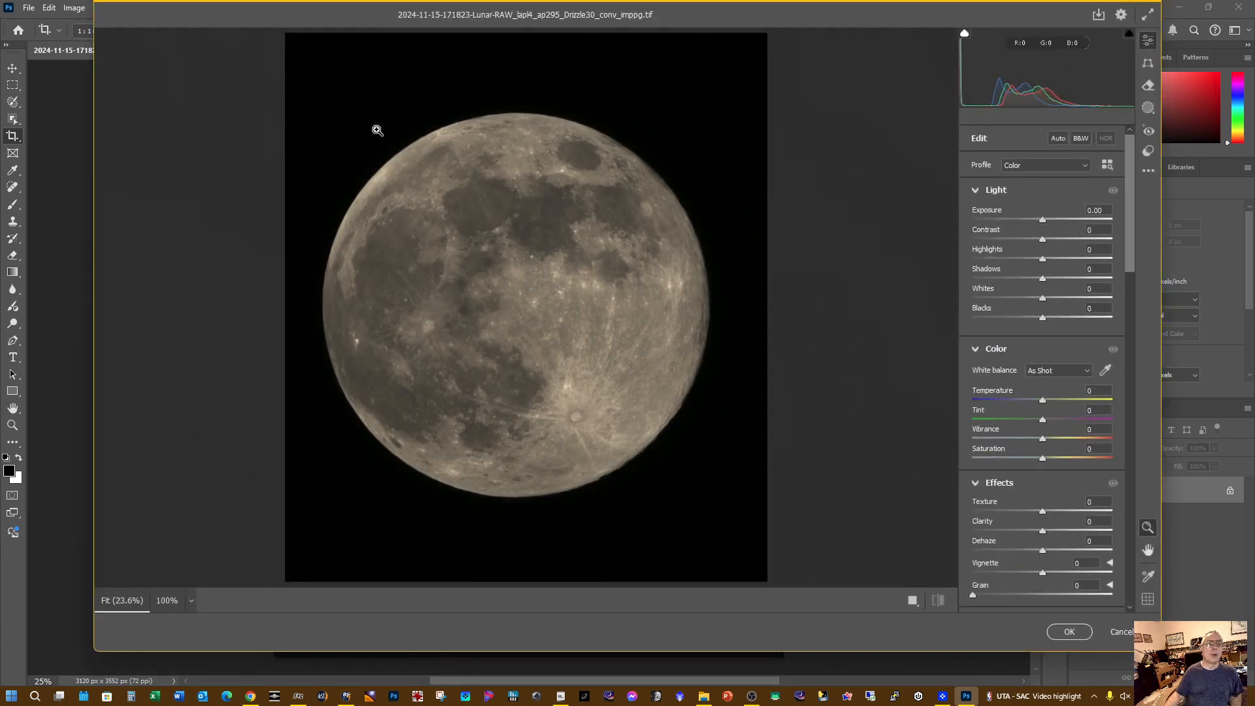
pyautogui.click(534, 235)
pyautogui.moveTo(793, 352); pyautogui.dragTo(701, 327)
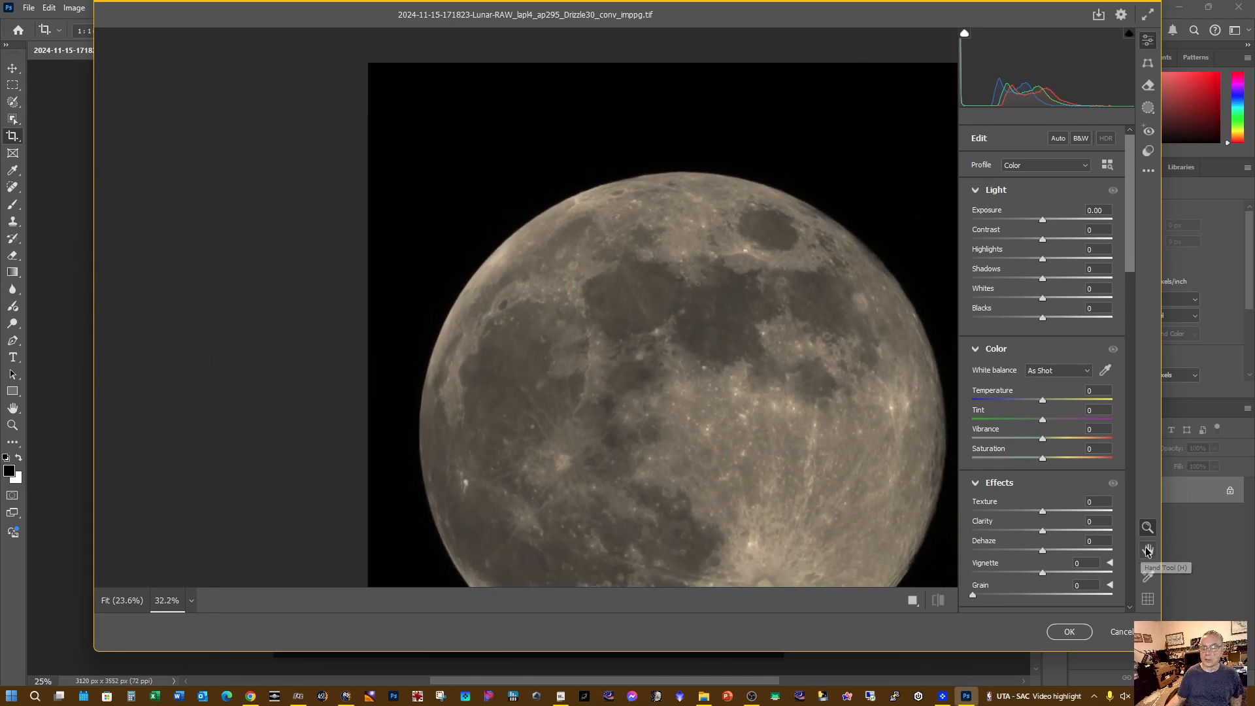
pyautogui.press('h')
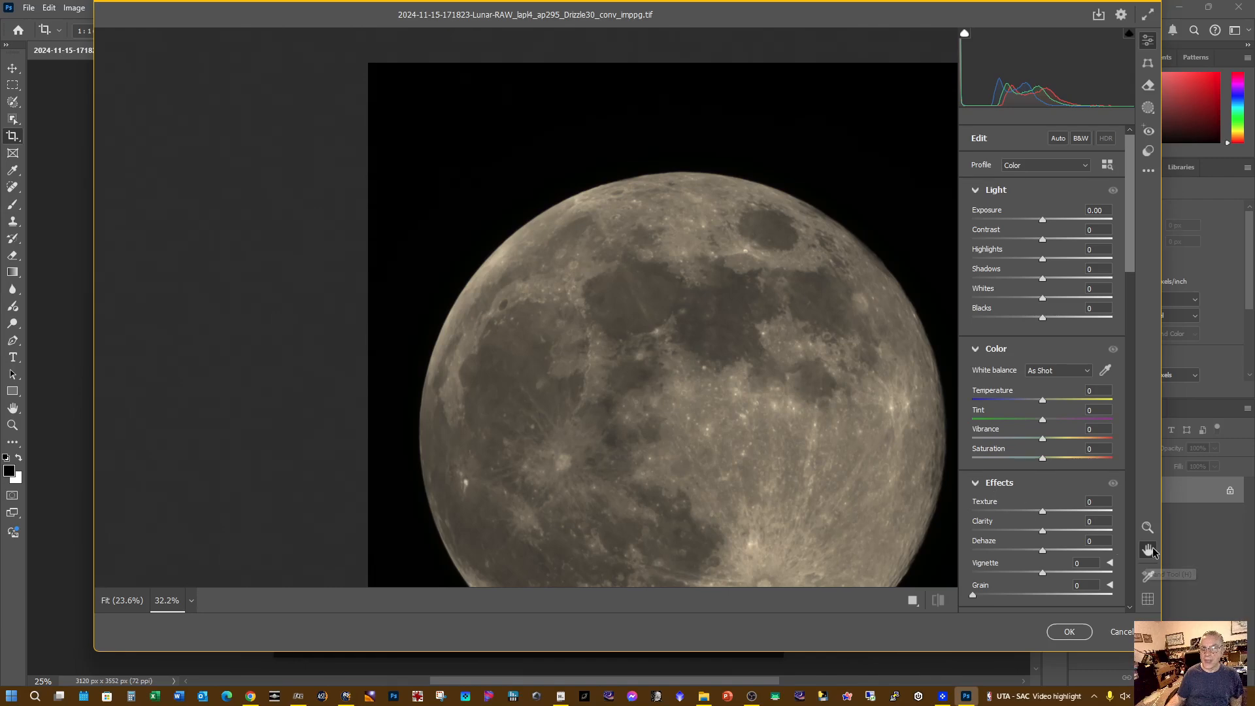
pyautogui.moveTo(834, 435); pyautogui.dragTo(773, 297)
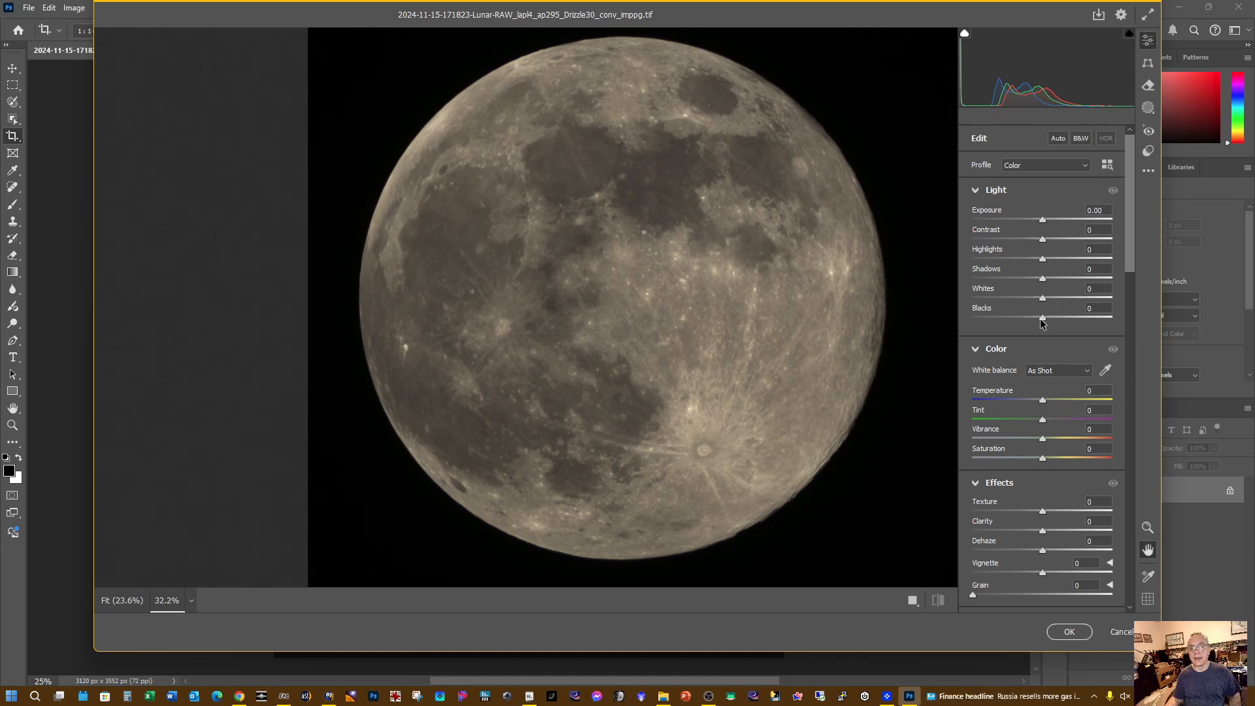
pyautogui.moveTo(1042, 318); pyautogui.dragTo(1033, 320)
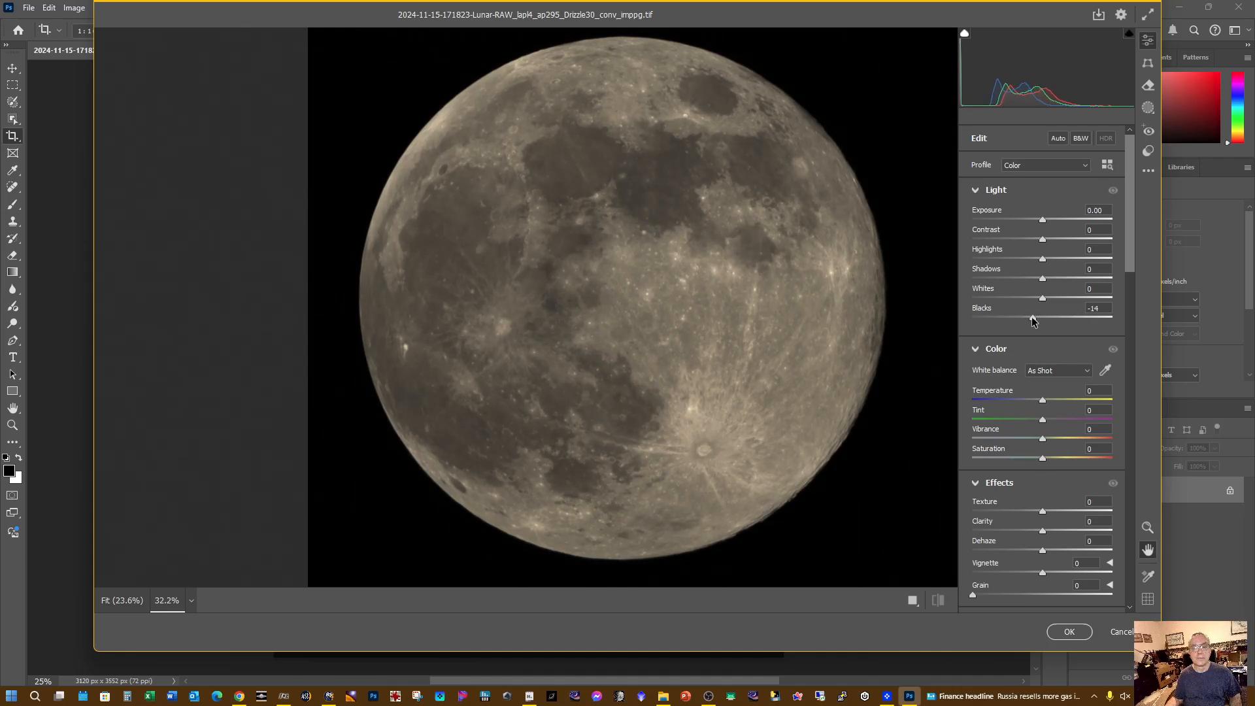
pyautogui.moveTo(1043, 279); pyautogui.dragTo(1040, 280)
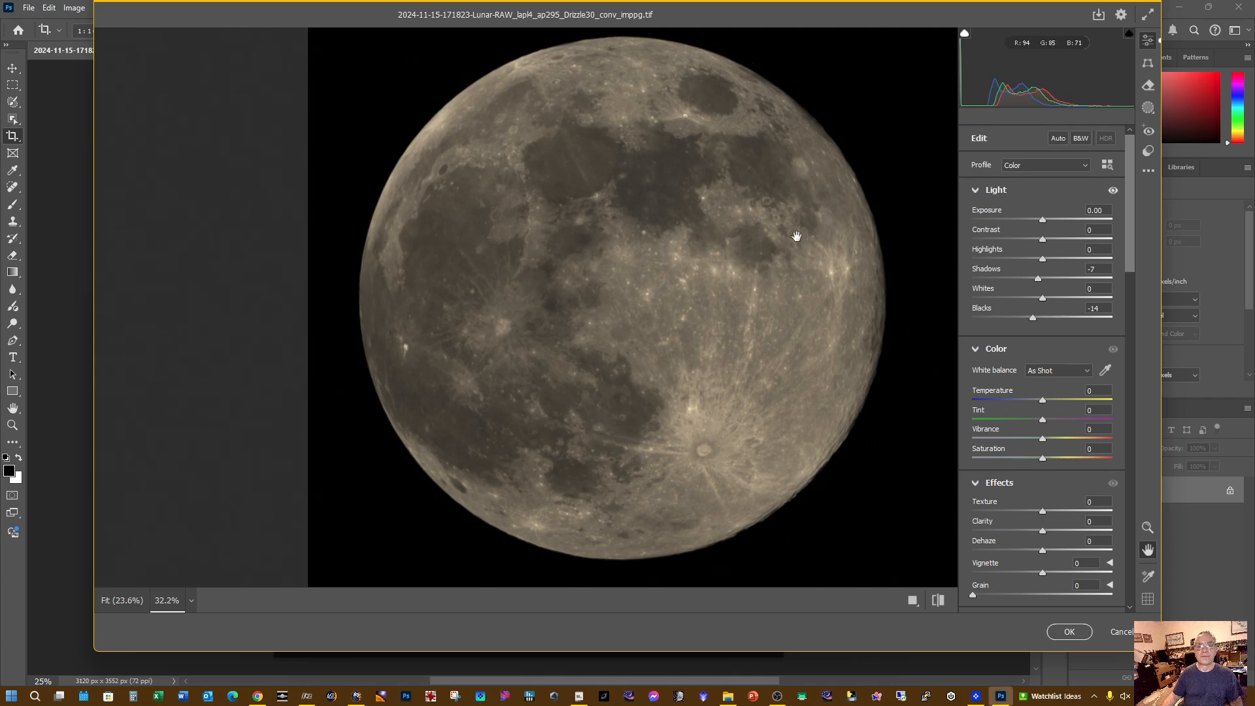
pyautogui.click(1070, 632)
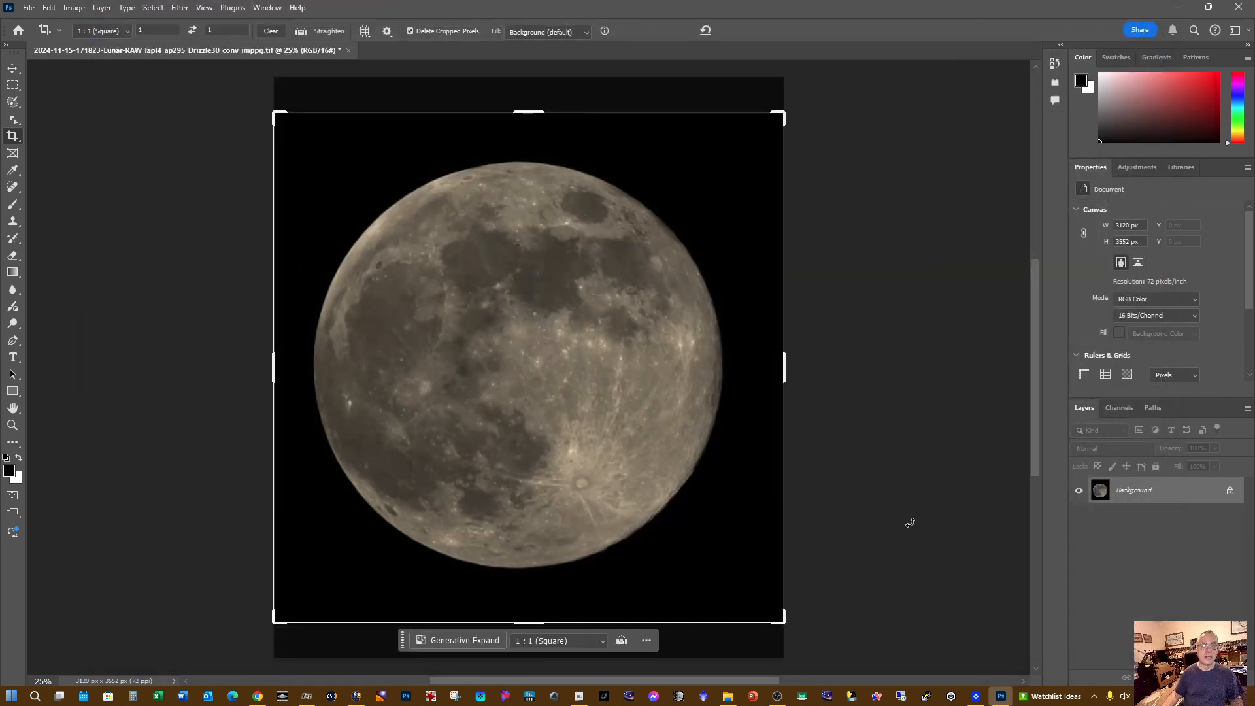
# Open the moon image in Topaz DeNoise AI and compare the RAW model preview with the original along the moon's upper edge
pyautogui.click(180, 8)
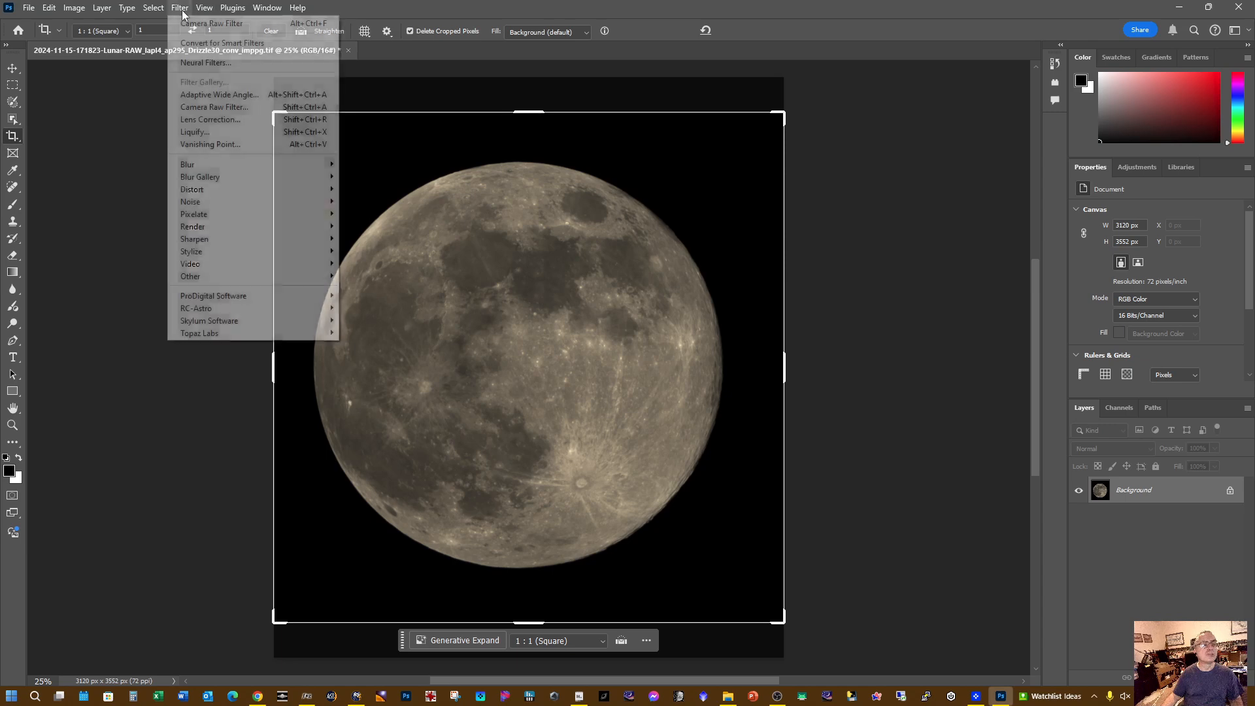
pyautogui.moveTo(230, 333)
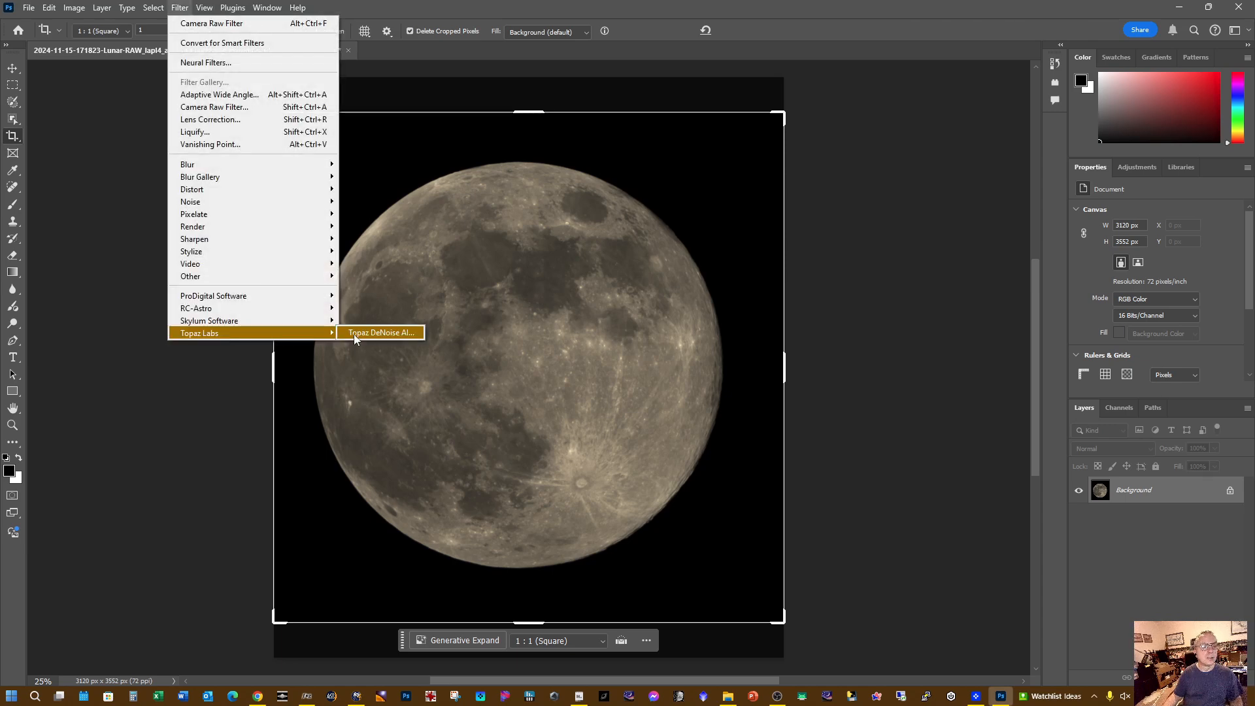
pyautogui.click(381, 333)
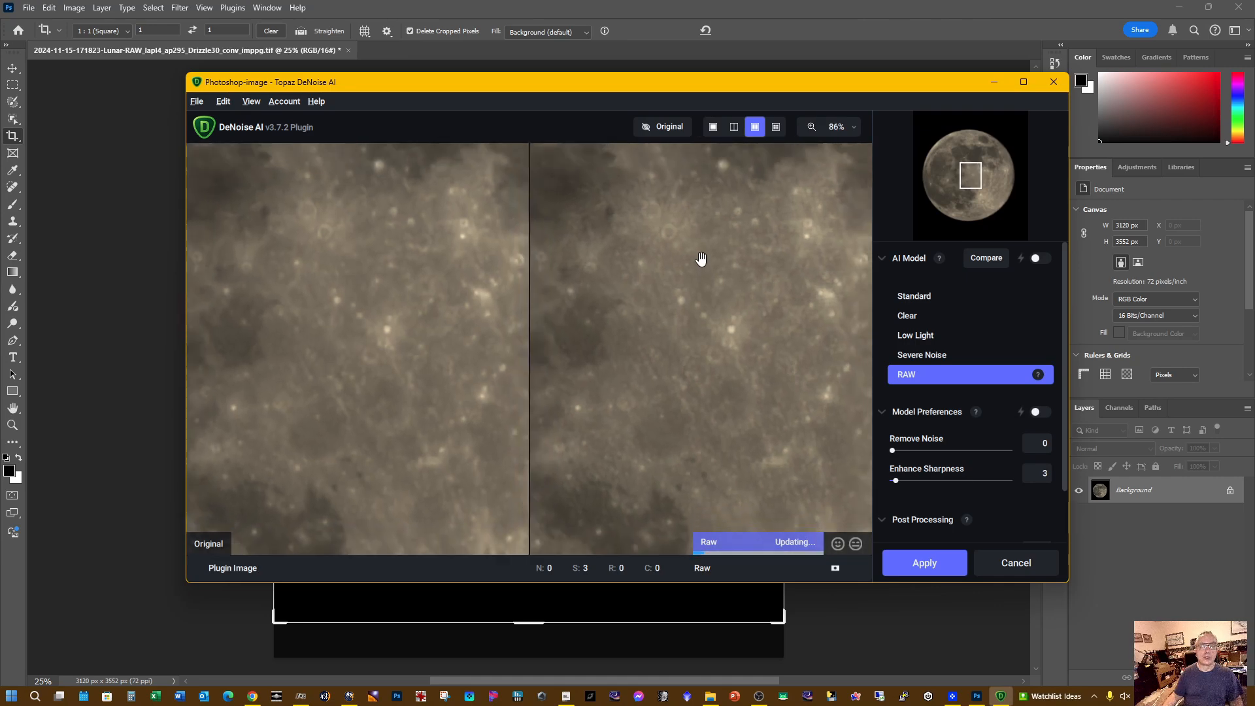
pyautogui.scroll(-2, 700, 261)
pyautogui.scroll(-3, 701, 261)
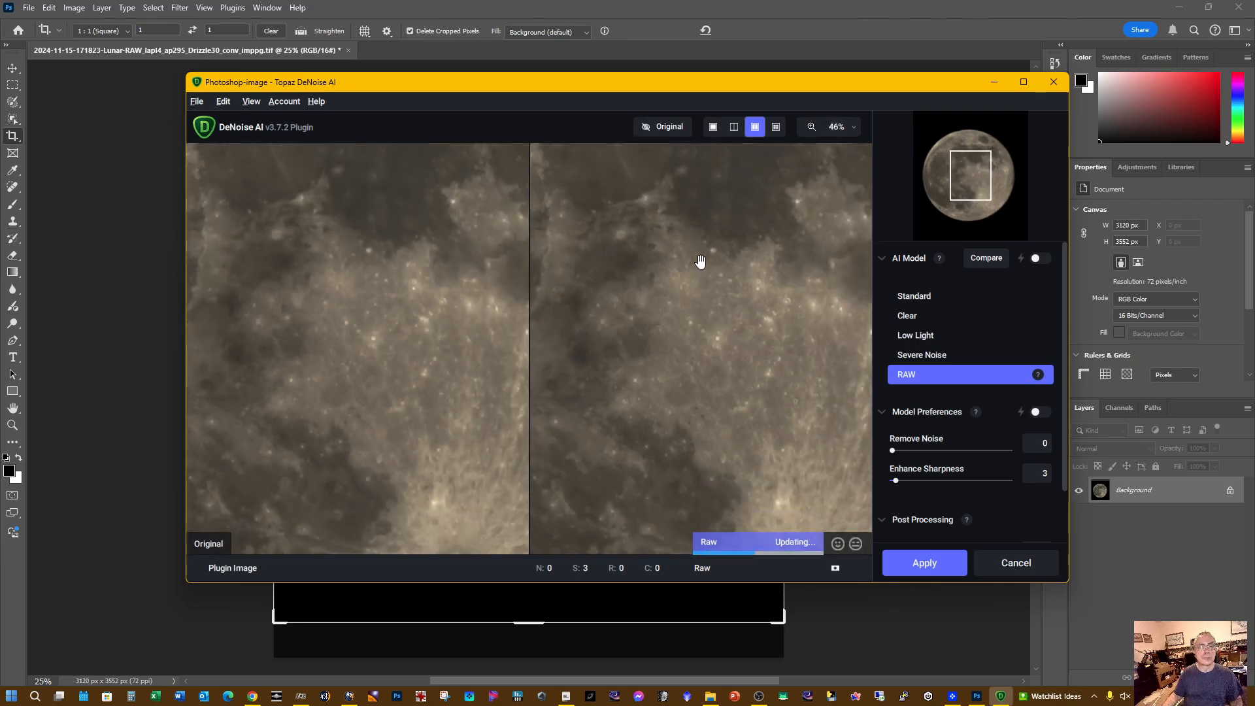
pyautogui.scroll(4, 700, 261)
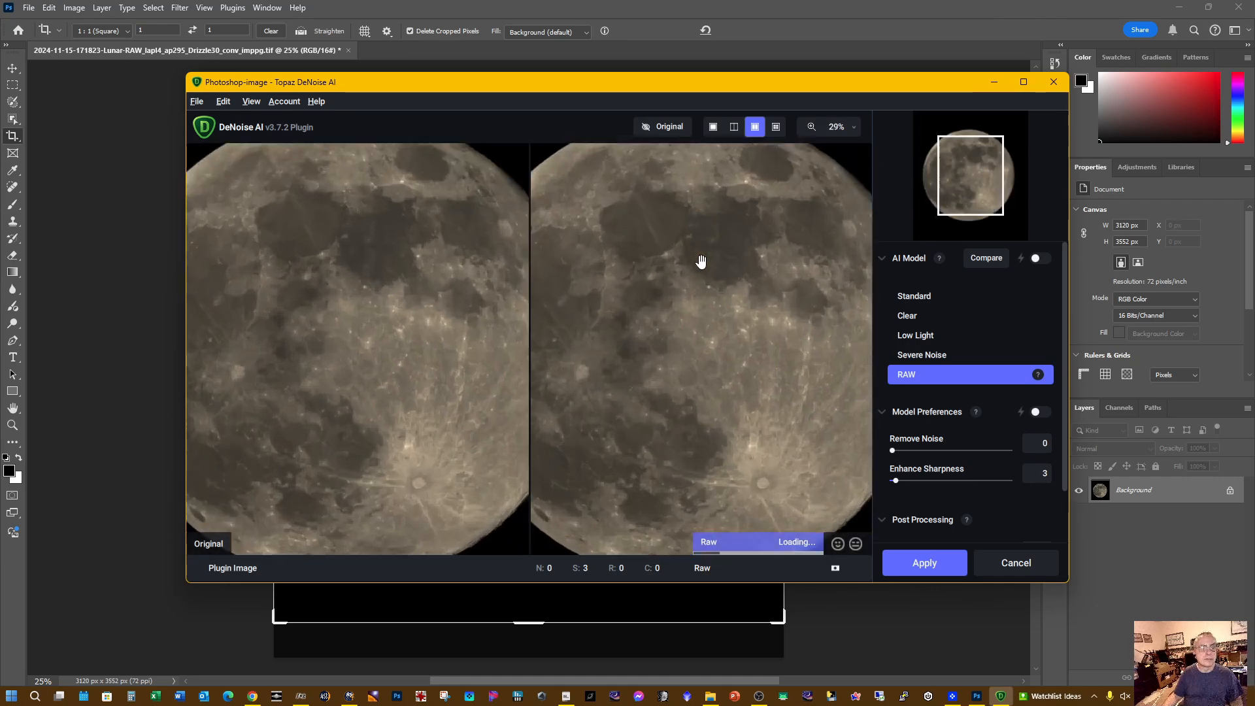
pyautogui.scroll(1, 700, 261)
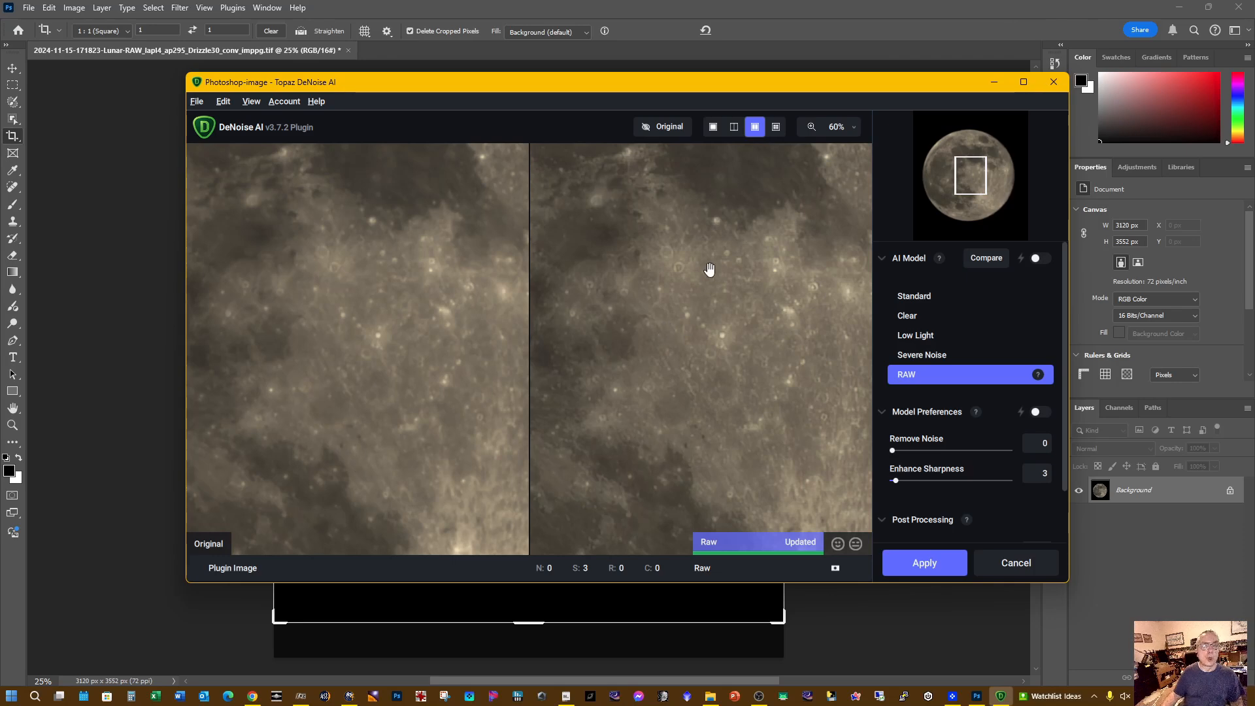
pyautogui.moveTo(693, 223); pyautogui.dragTo(723, 401)
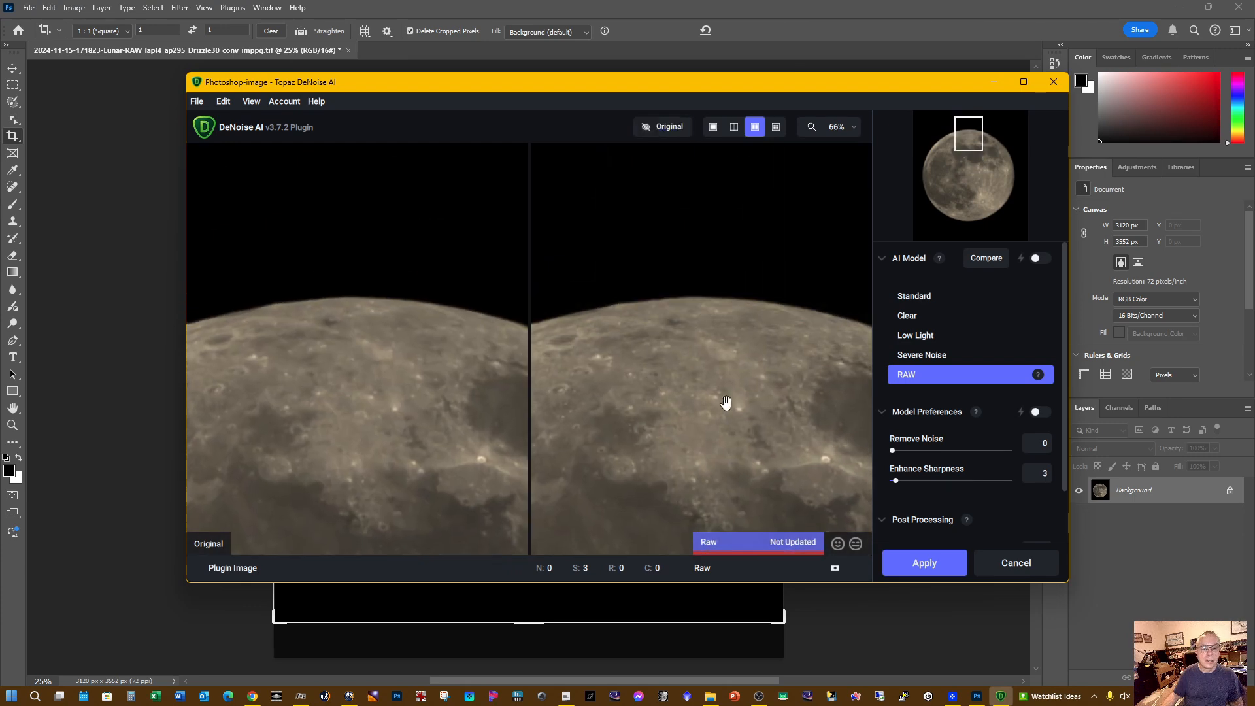
pyautogui.scroll(1, 768, 357)
pyautogui.moveTo(768, 356); pyautogui.dragTo(611, 280)
pyautogui.moveTo(810, 367); pyautogui.dragTo(656, 283)
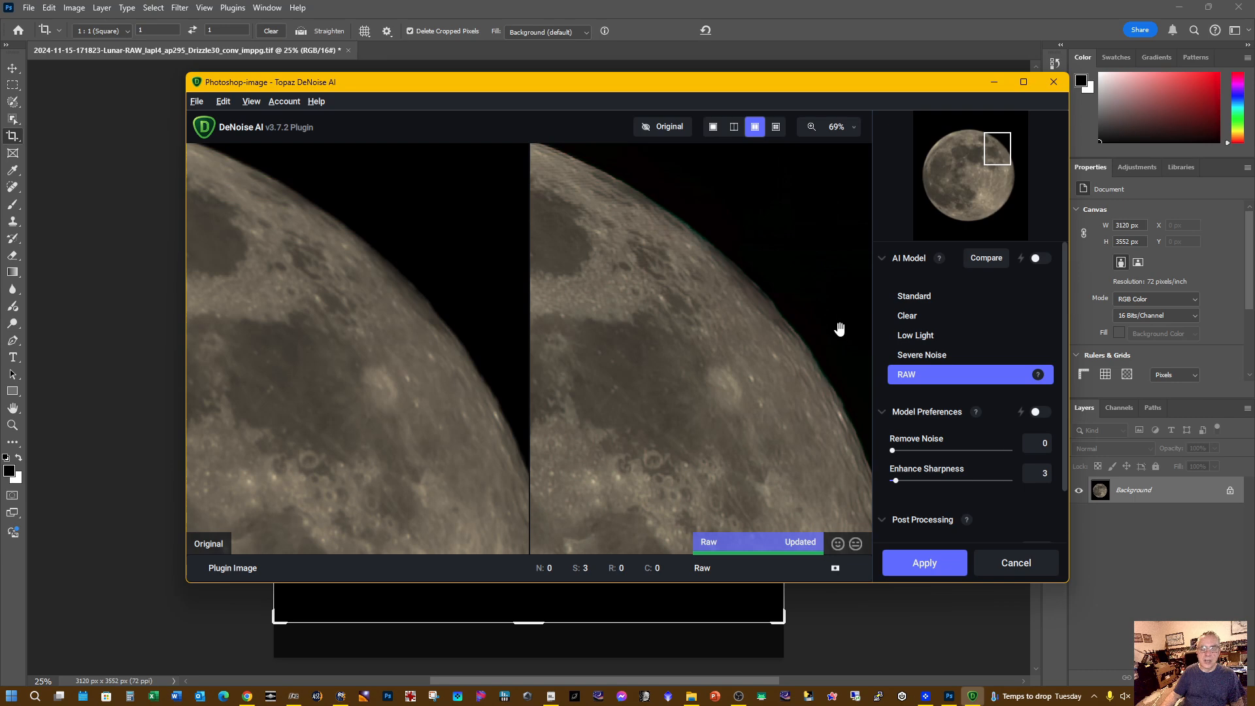
# Try the Low Light model with Enhance Sharpness at 4, inspect the moon's upper edge, and leave DeNoise AI without applying
pyautogui.click(913, 337)
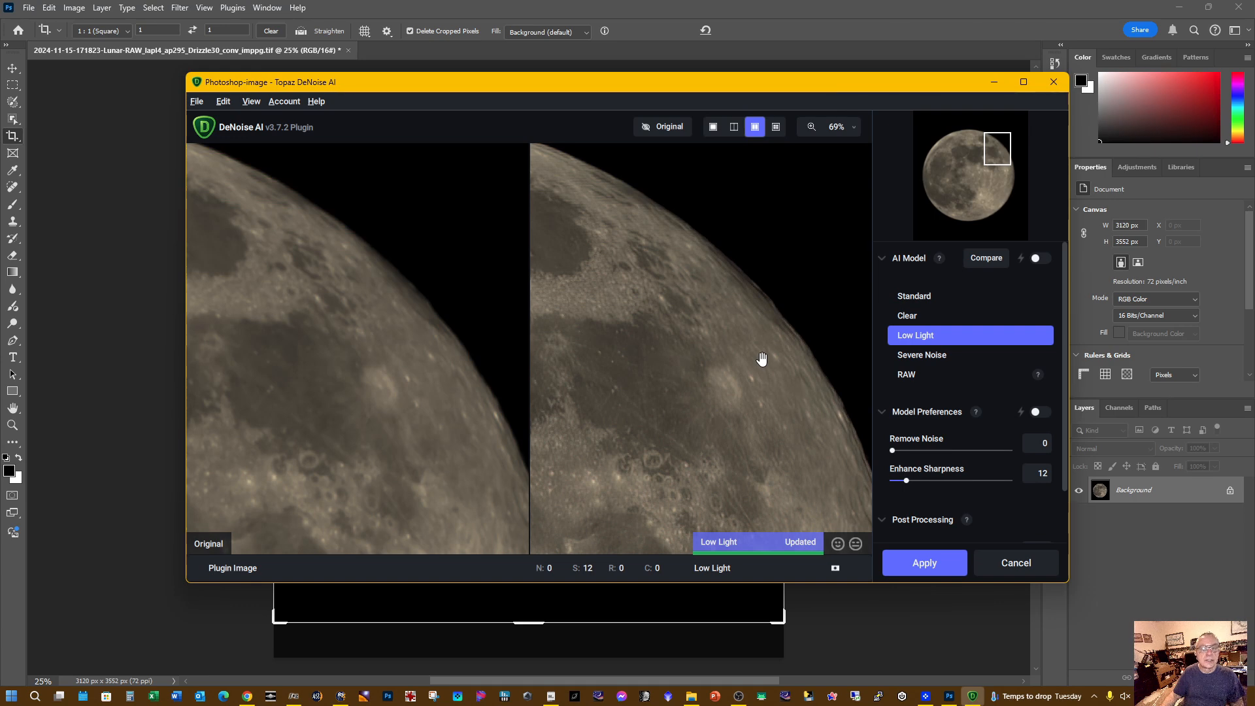
pyautogui.moveTo(908, 484); pyautogui.dragTo(902, 484)
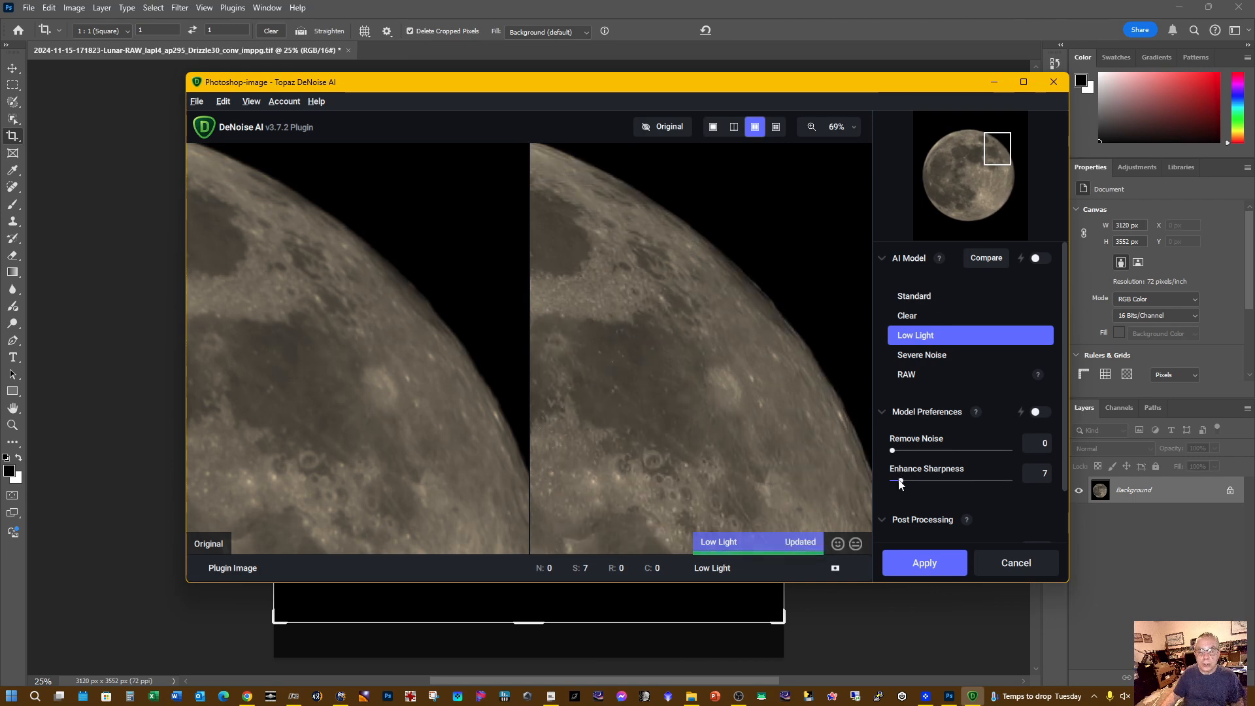
pyautogui.moveTo(900, 482); pyautogui.dragTo(897, 482)
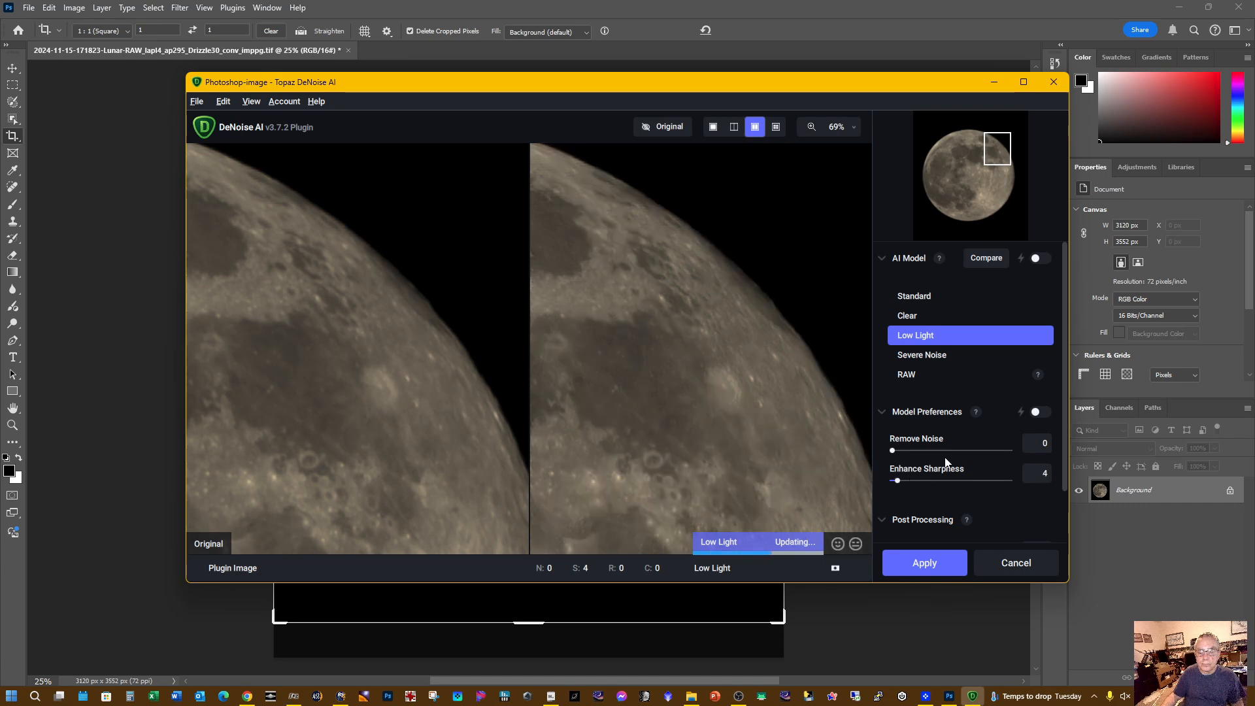
pyautogui.scroll(-1, 946, 463)
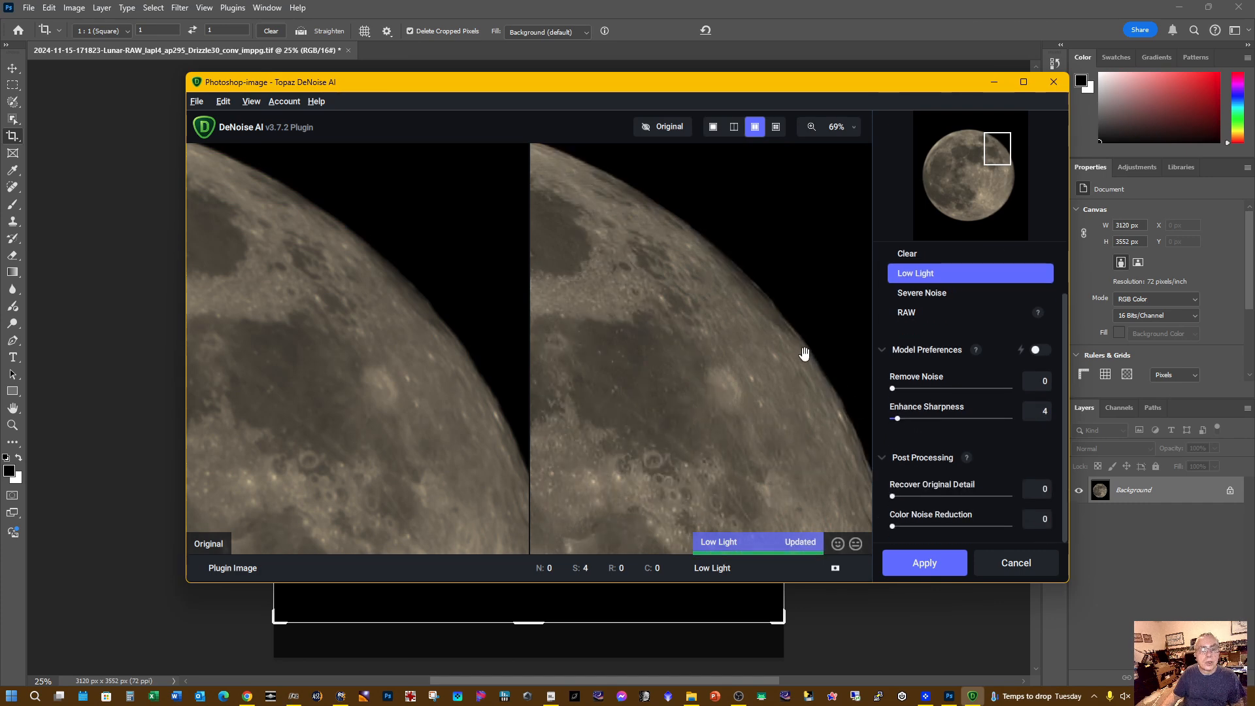
pyautogui.moveTo(674, 288); pyautogui.dragTo(783, 373)
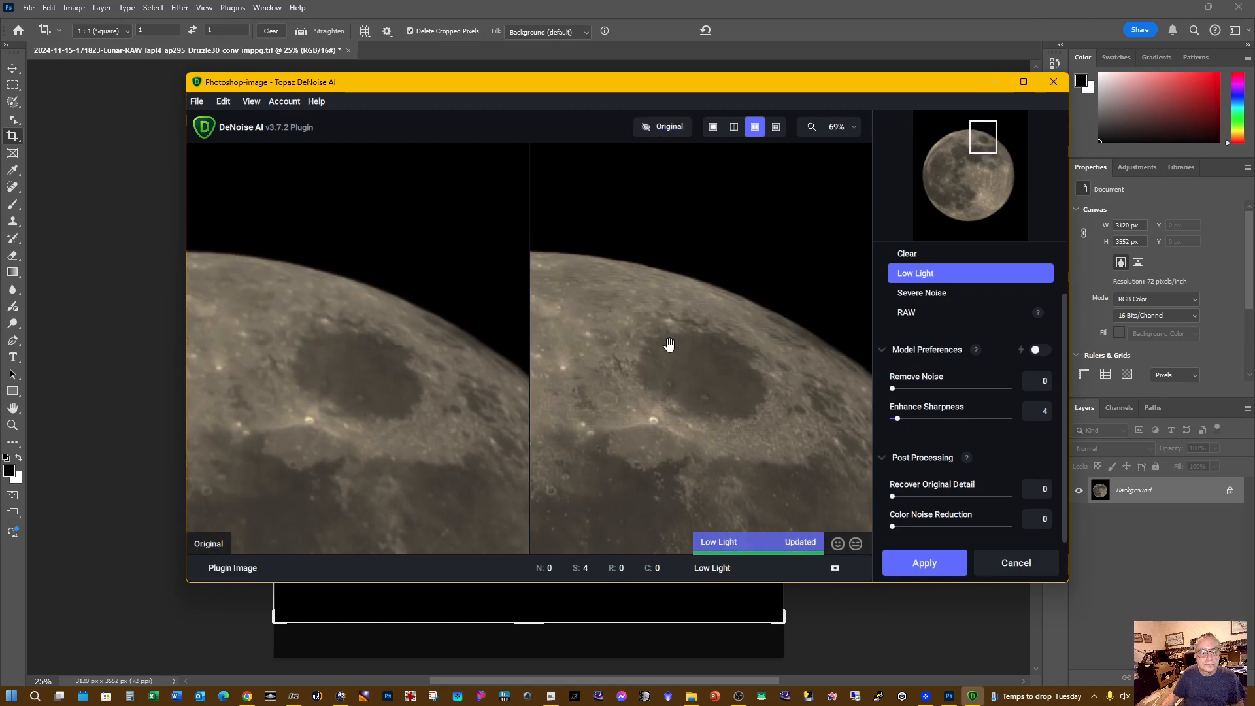
pyautogui.moveTo(667, 342); pyautogui.dragTo(787, 384)
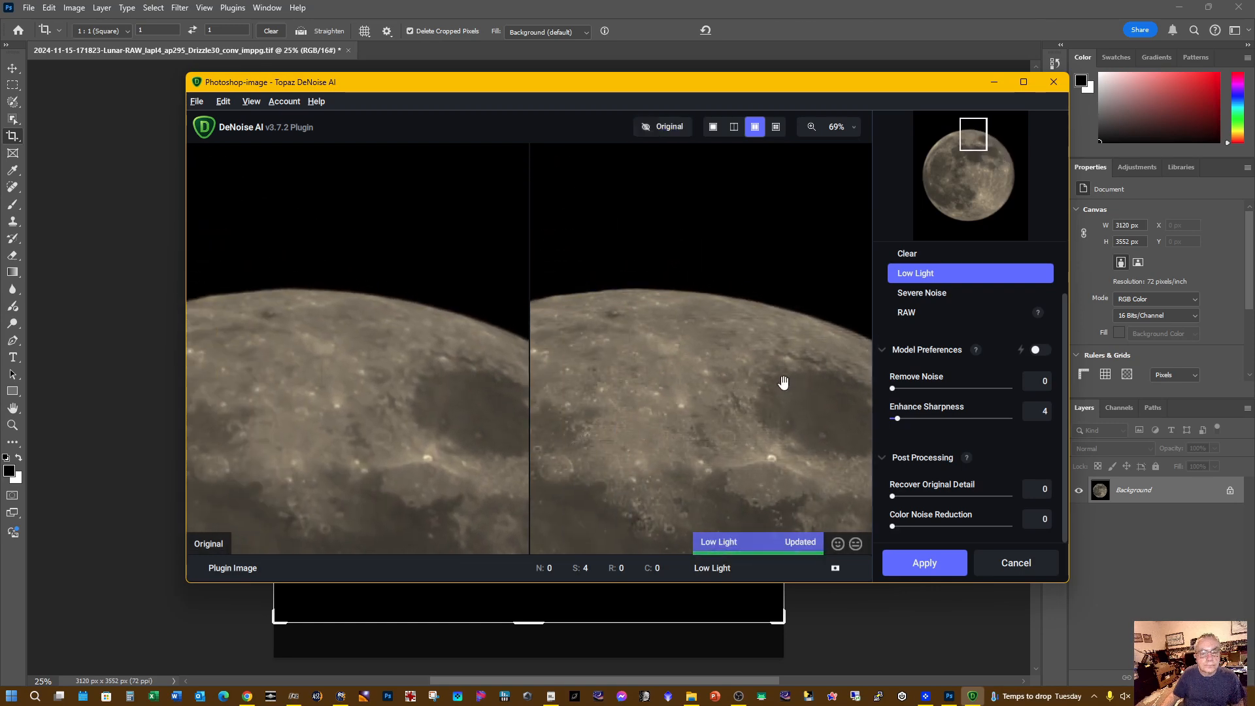
pyautogui.moveTo(784, 382); pyautogui.dragTo(771, 291)
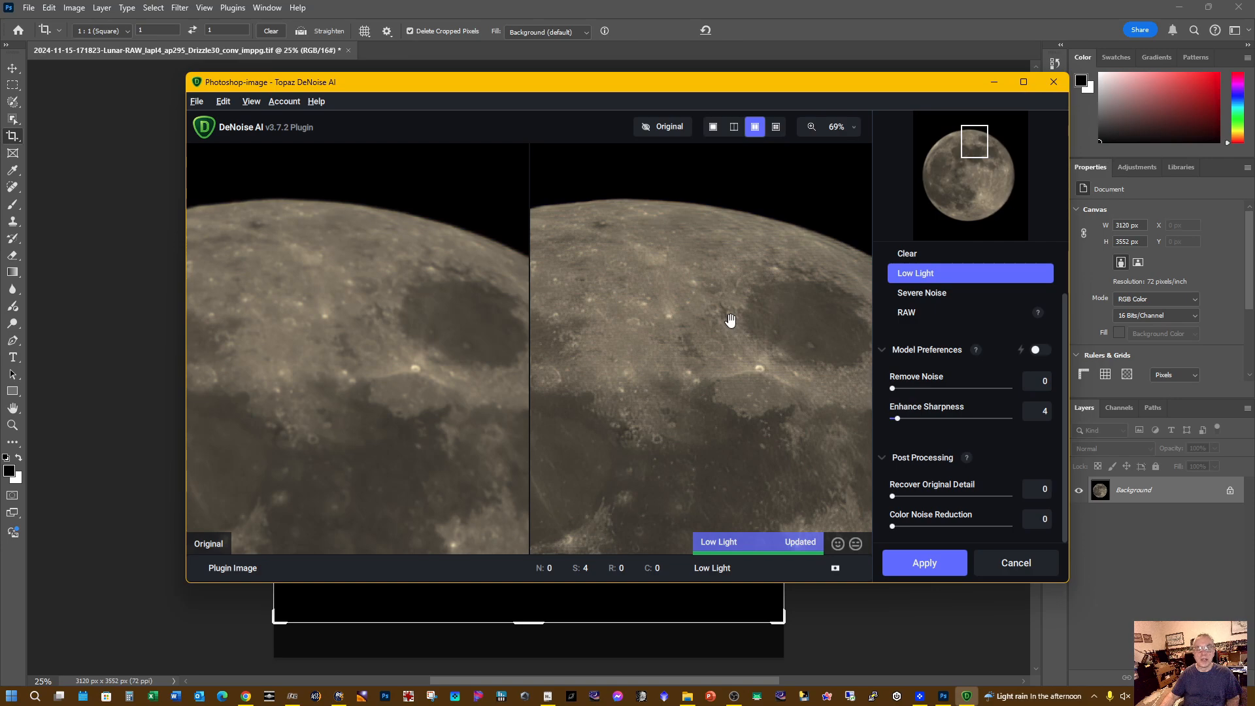
pyautogui.click(1015, 564)
pyautogui.click(573, 382)
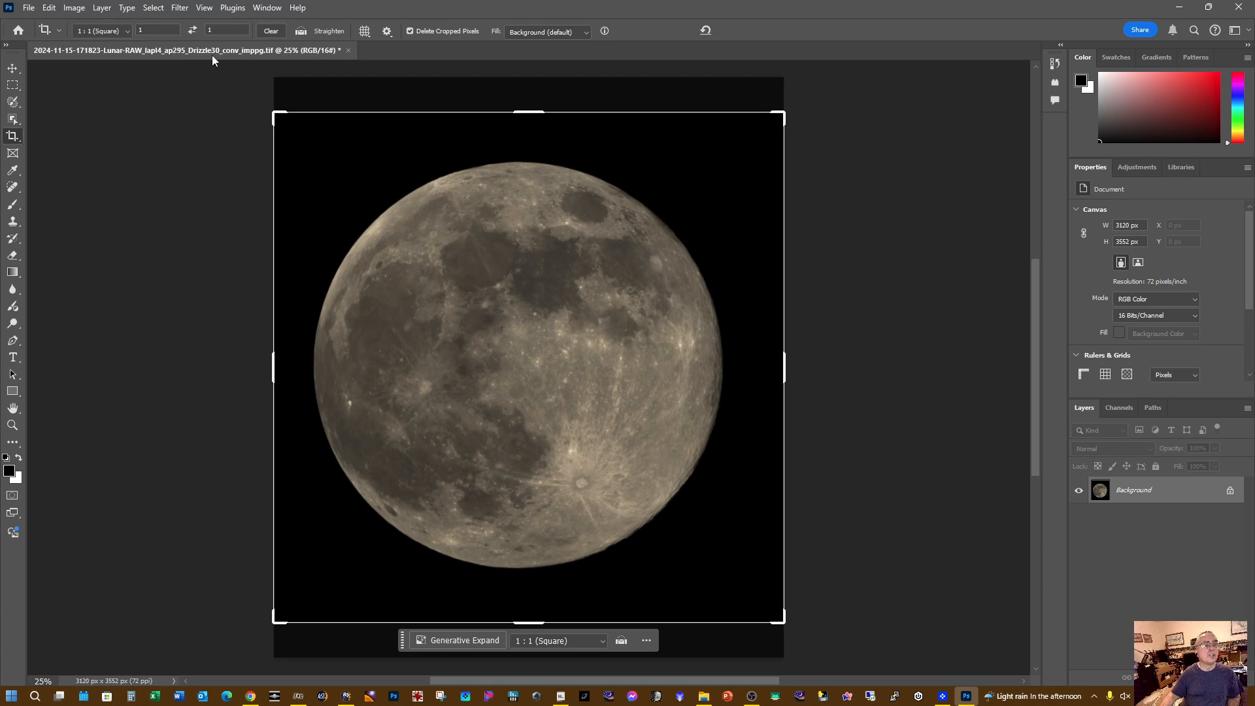
# Open the Camera Raw Filter on the moon image and set Texture to +23
pyautogui.click(180, 10)
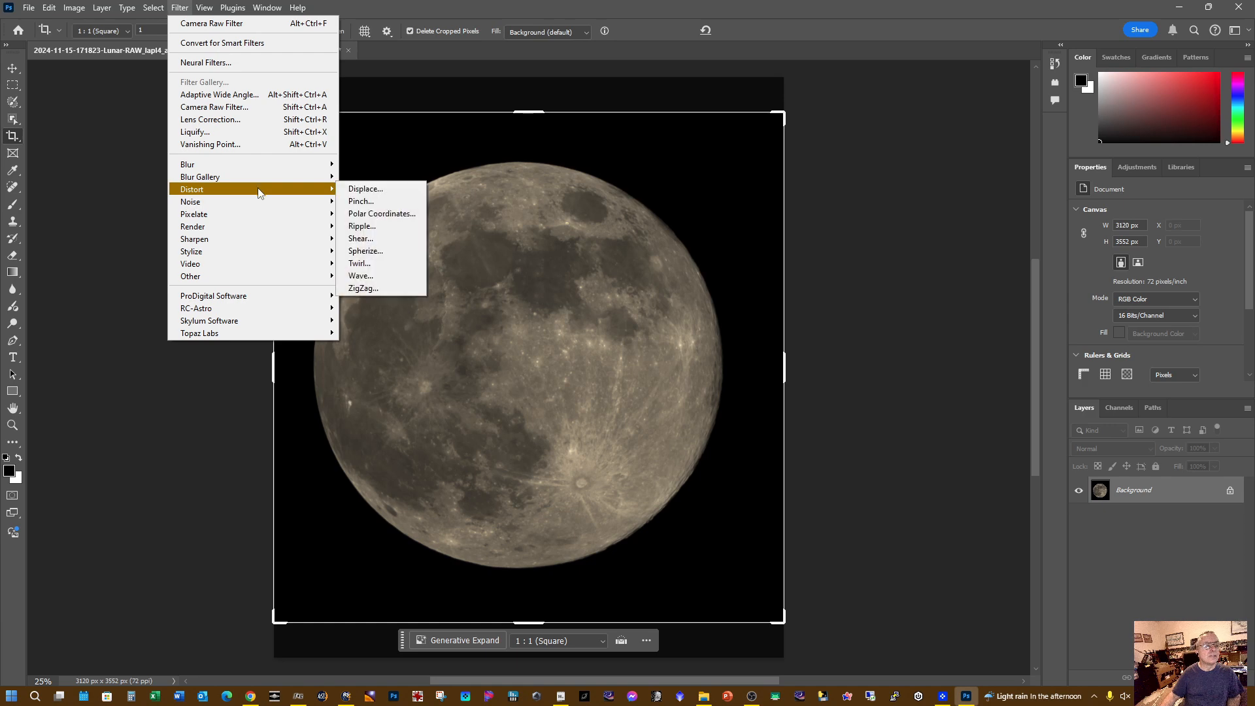
pyautogui.click(262, 109)
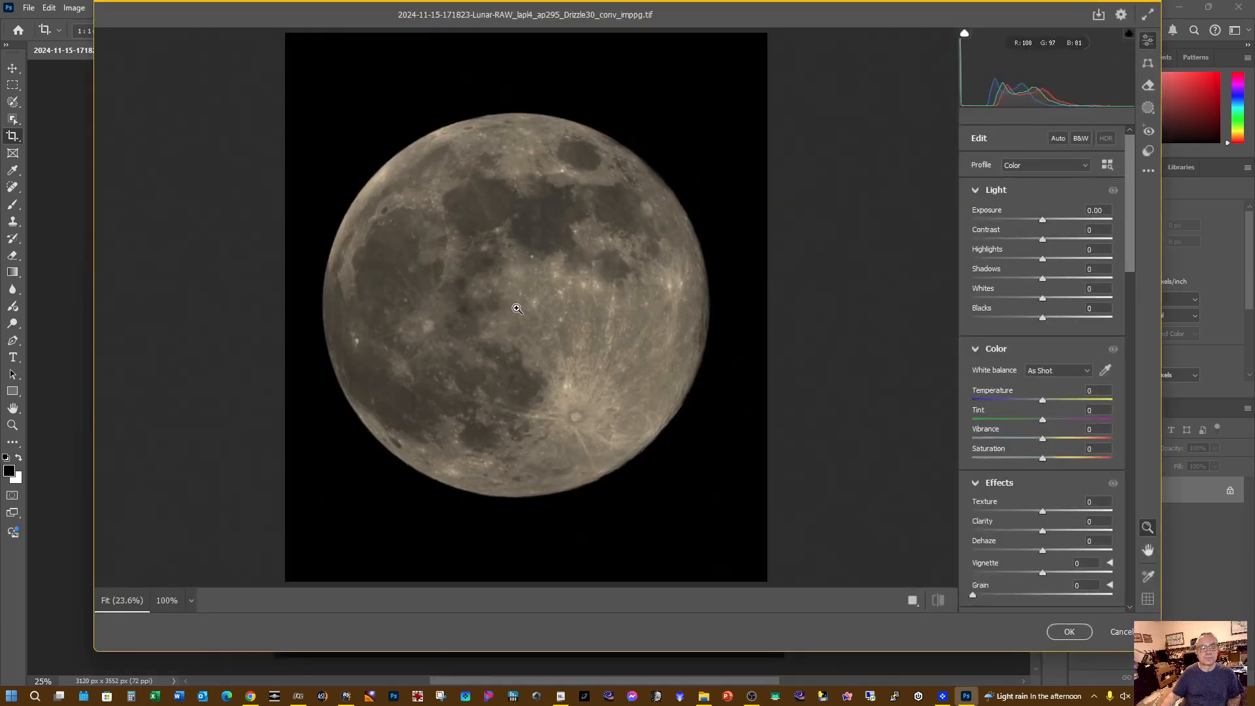
pyautogui.click(517, 309)
pyautogui.moveTo(762, 372); pyautogui.dragTo(684, 356)
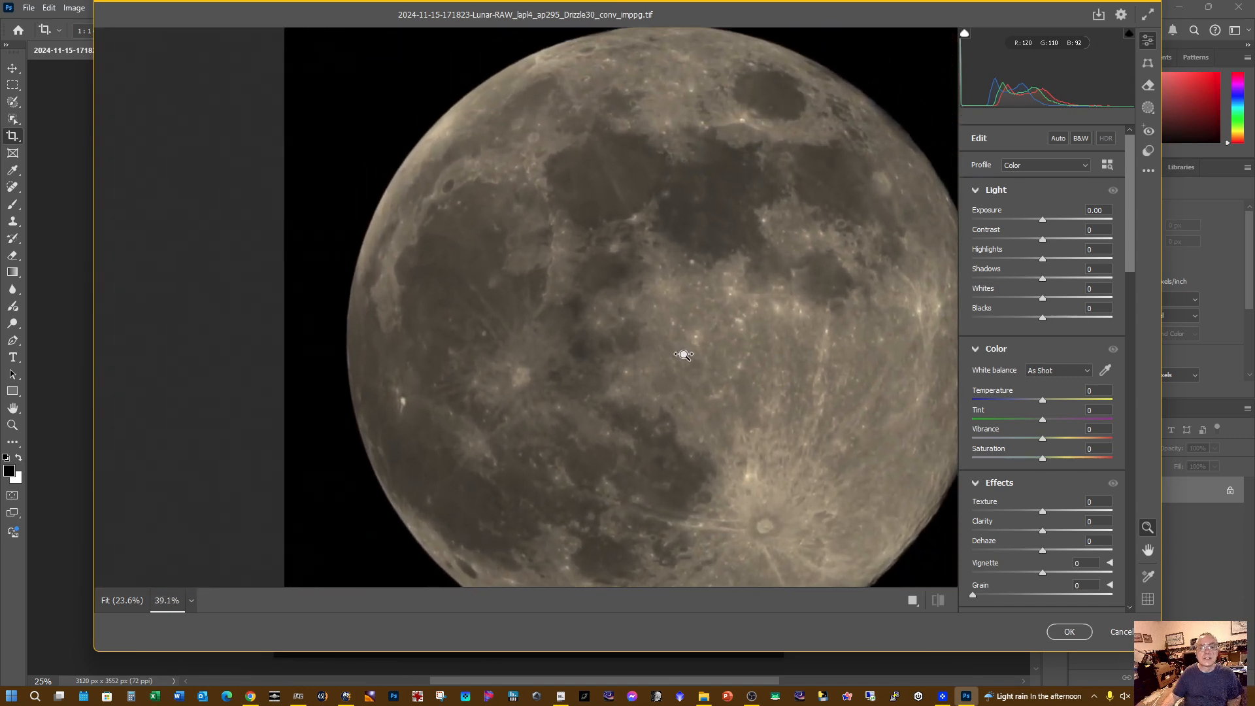
pyautogui.click(1148, 550)
pyautogui.moveTo(860, 438); pyautogui.dragTo(788, 378)
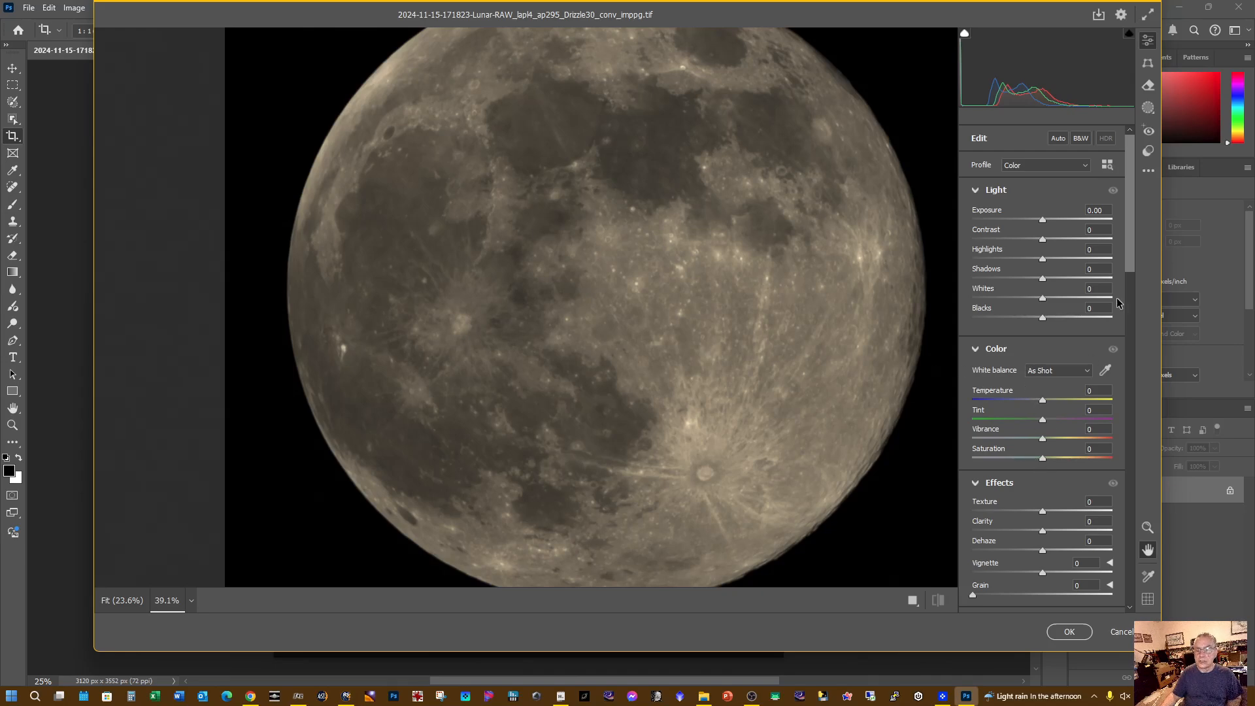
pyautogui.moveTo(1126, 270); pyautogui.dragTo(1131, 330)
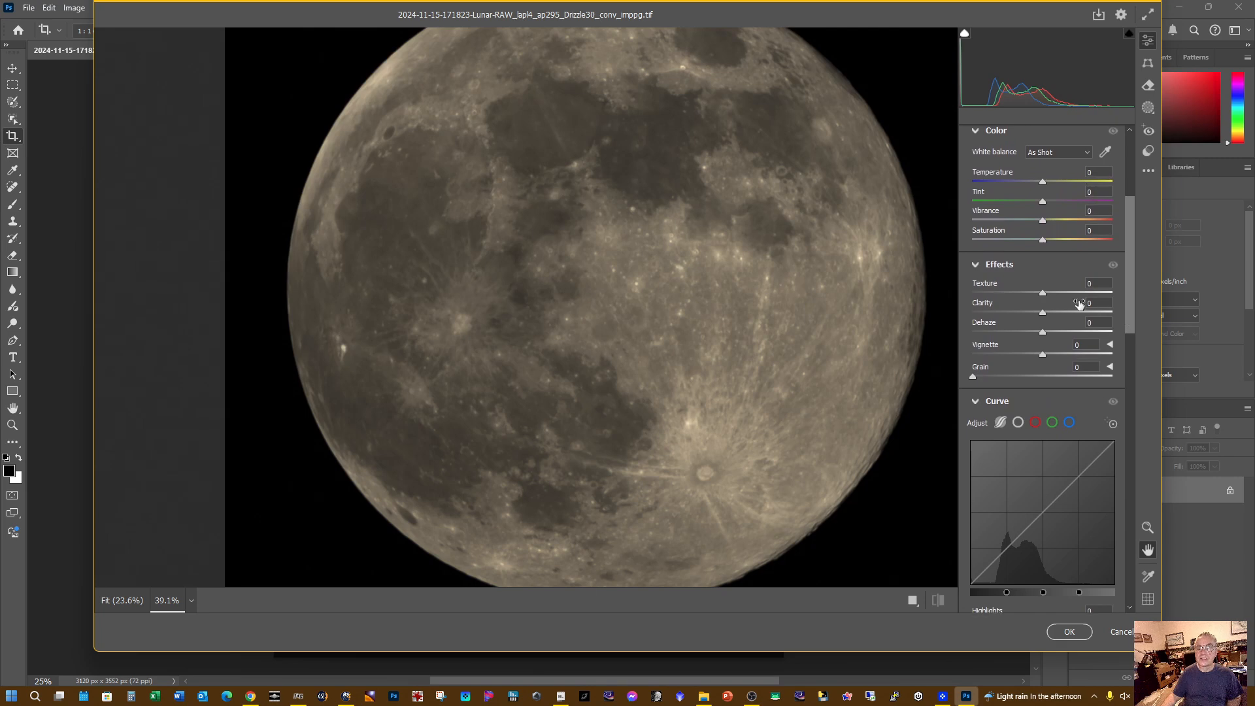
pyautogui.moveTo(1043, 293); pyautogui.dragTo(1059, 295)
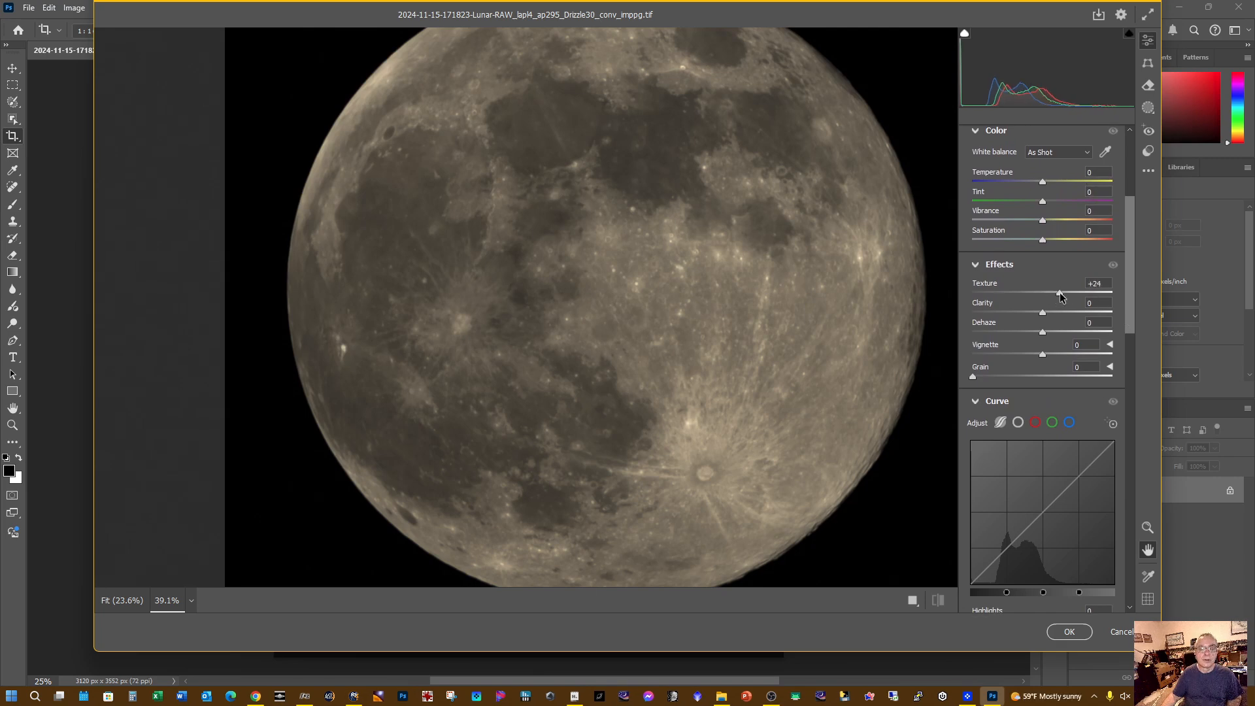
# Set Exposure to +0.30, Contrast to -2, Highlights to +3, Clarity to +13 and Dehaze to +8
pyautogui.moveTo(1130, 280); pyautogui.dragTo(1130, 229)
pyautogui.moveTo(1043, 177); pyautogui.dragTo(1046, 176)
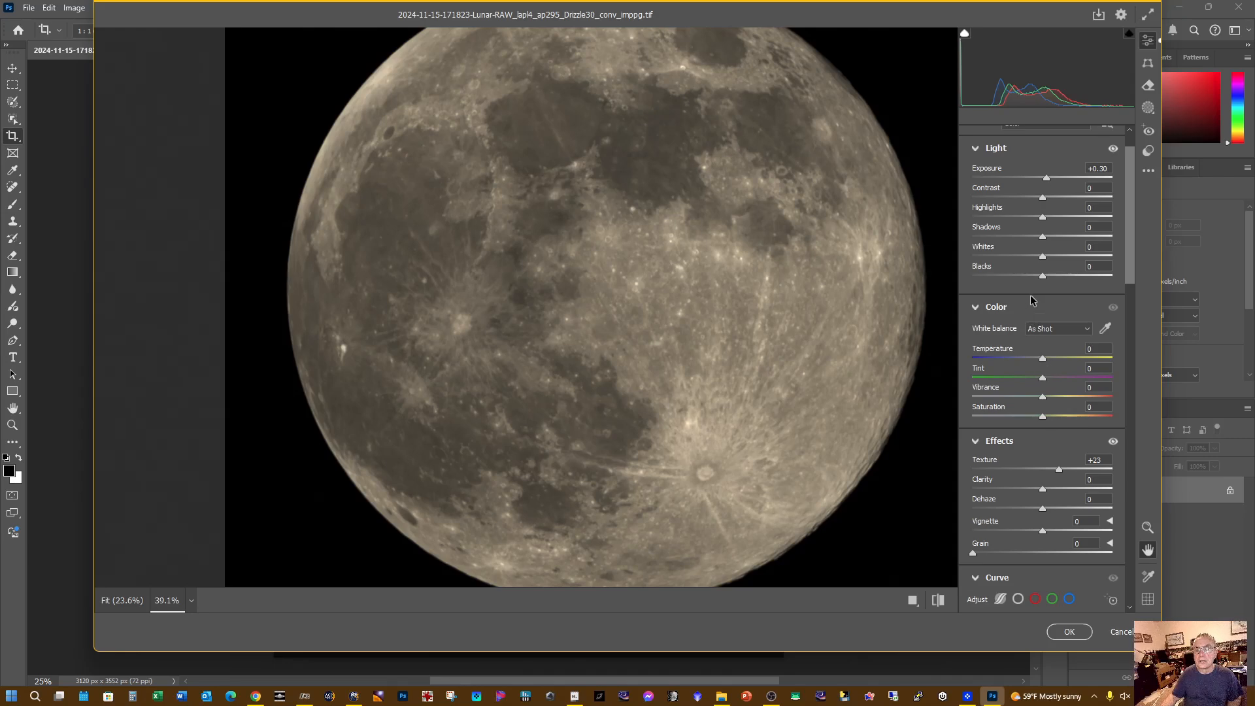
pyautogui.moveTo(1043, 199)
pyautogui.mouseDown()
pyautogui.moveTo(1028, 204)
pyautogui.moveTo(1041, 199)
pyautogui.mouseUp()
pyautogui.moveTo(1043, 218); pyautogui.dragTo(1045, 219)
pyautogui.moveTo(1043, 489); pyautogui.dragTo(1053, 494)
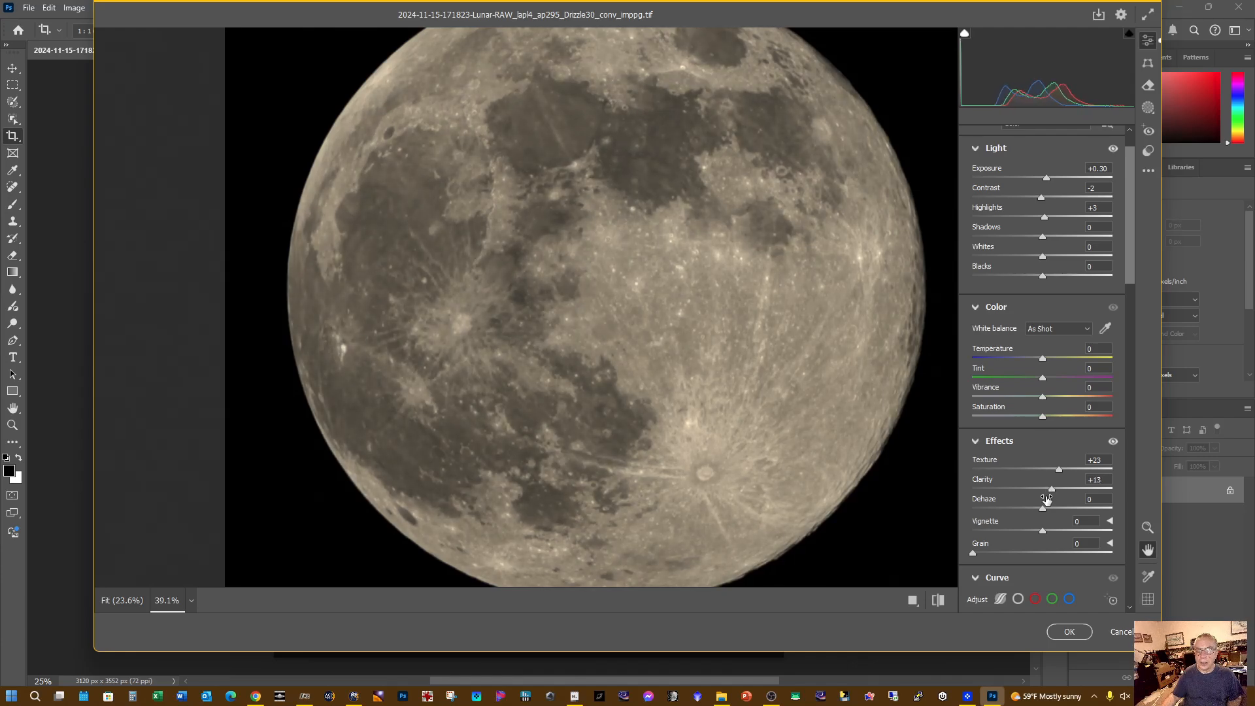
pyautogui.moveTo(1044, 511); pyautogui.dragTo(1049, 511)
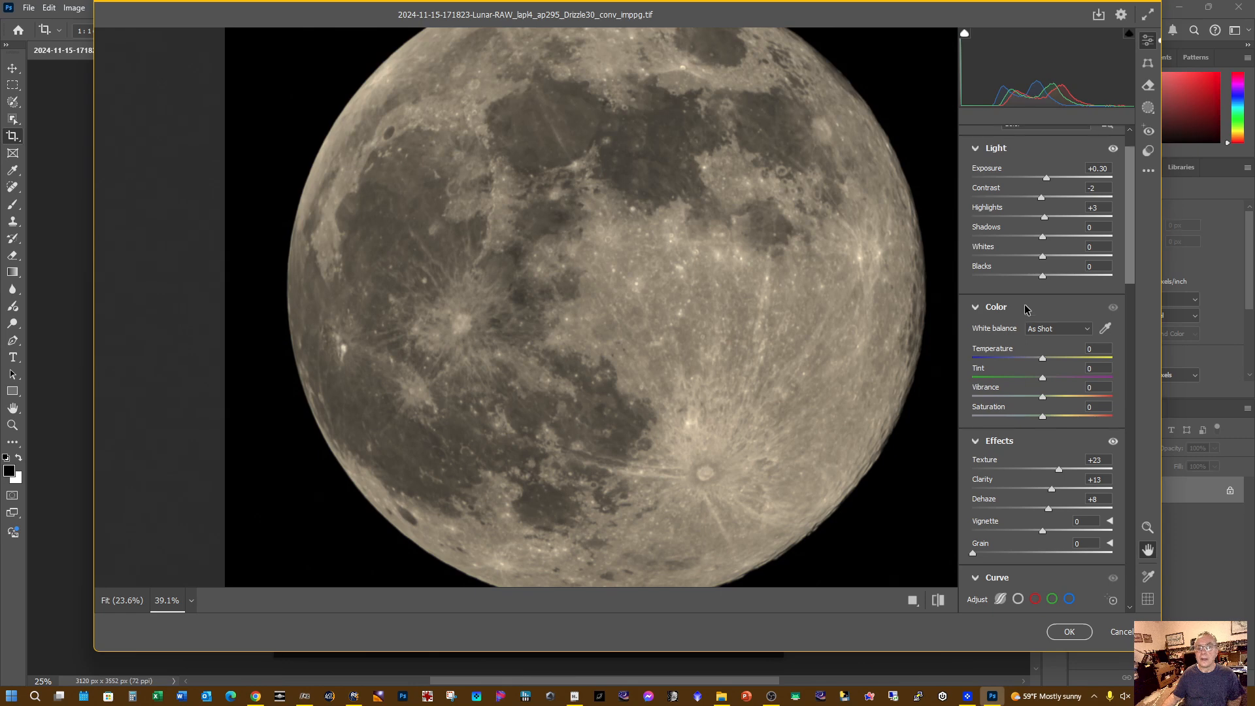
# In Color Grading, set midtone luminance to 28, raise shadow luminance slightly, set Balance to +2, and apply the Camera Raw Filter
pyautogui.moveTo(1134, 255); pyautogui.dragTo(1124, 508)
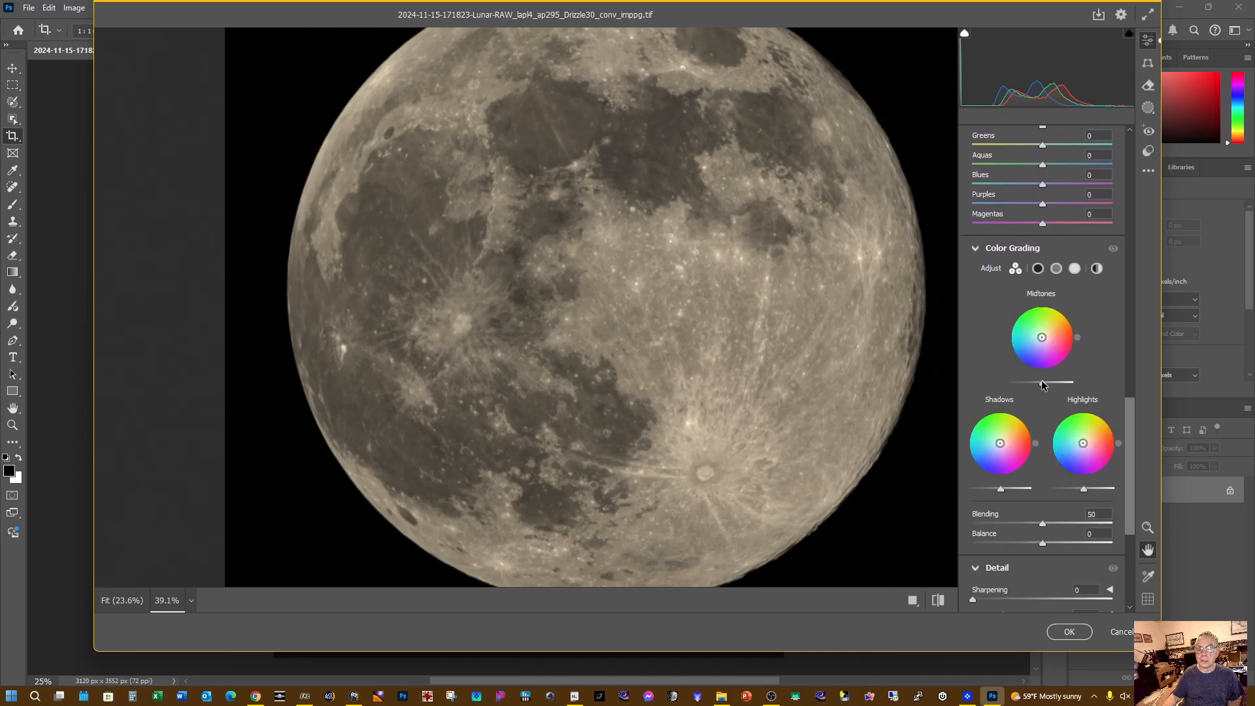
pyautogui.moveTo(1043, 382); pyautogui.dragTo(1052, 384)
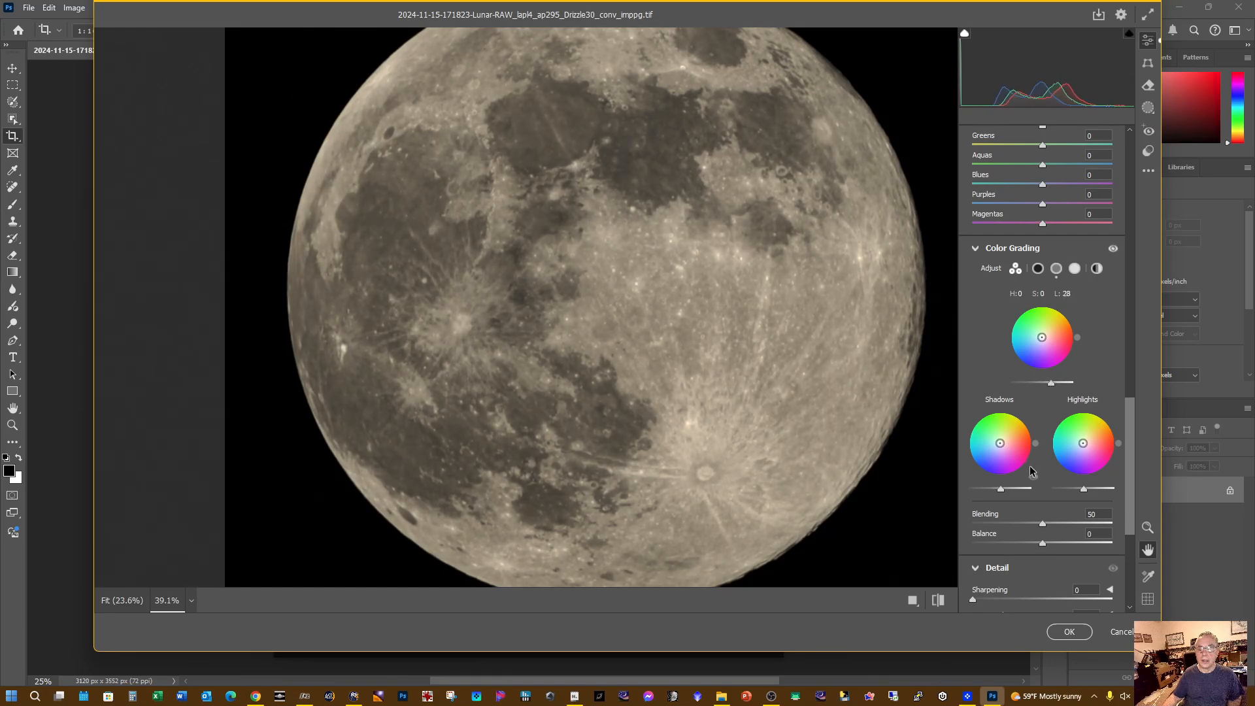
pyautogui.moveTo(1004, 493); pyautogui.dragTo(1005, 495)
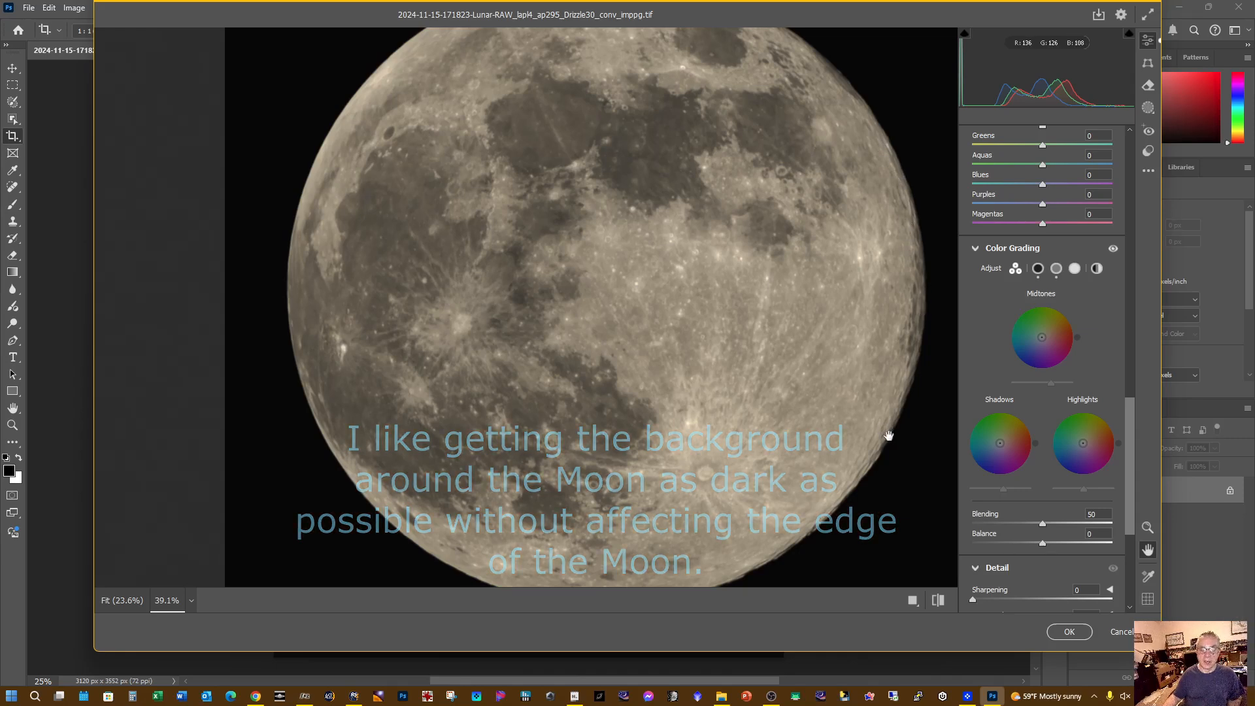
pyautogui.moveTo(1042, 544)
pyautogui.mouseDown()
pyautogui.moveTo(1053, 544)
pyautogui.moveTo(1031, 543)
pyautogui.moveTo(1045, 540)
pyautogui.mouseUp()
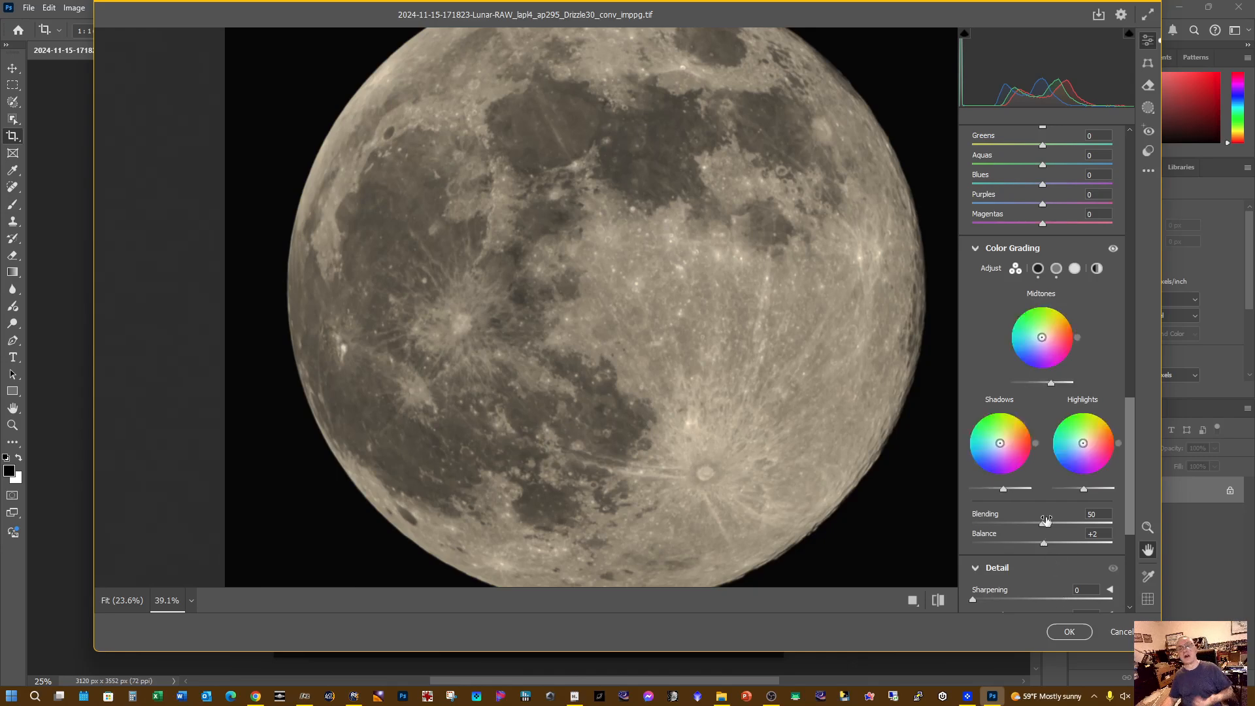
pyautogui.moveTo(1046, 520)
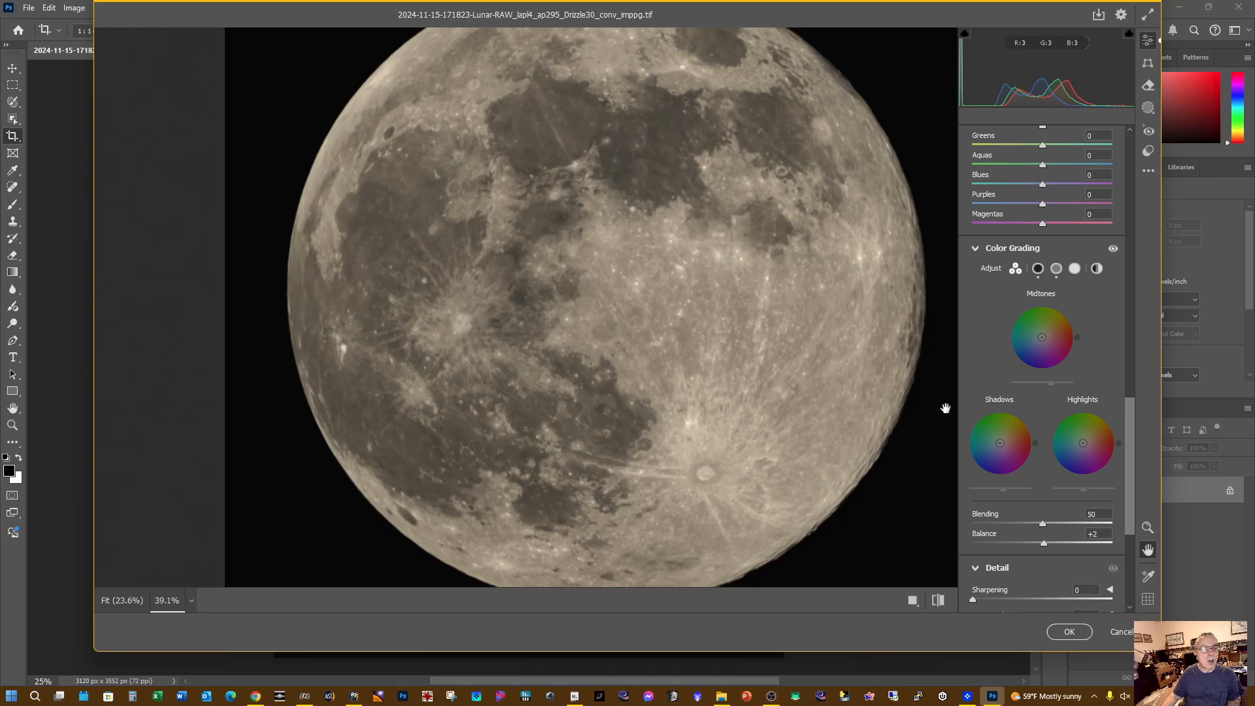
pyautogui.click(1070, 632)
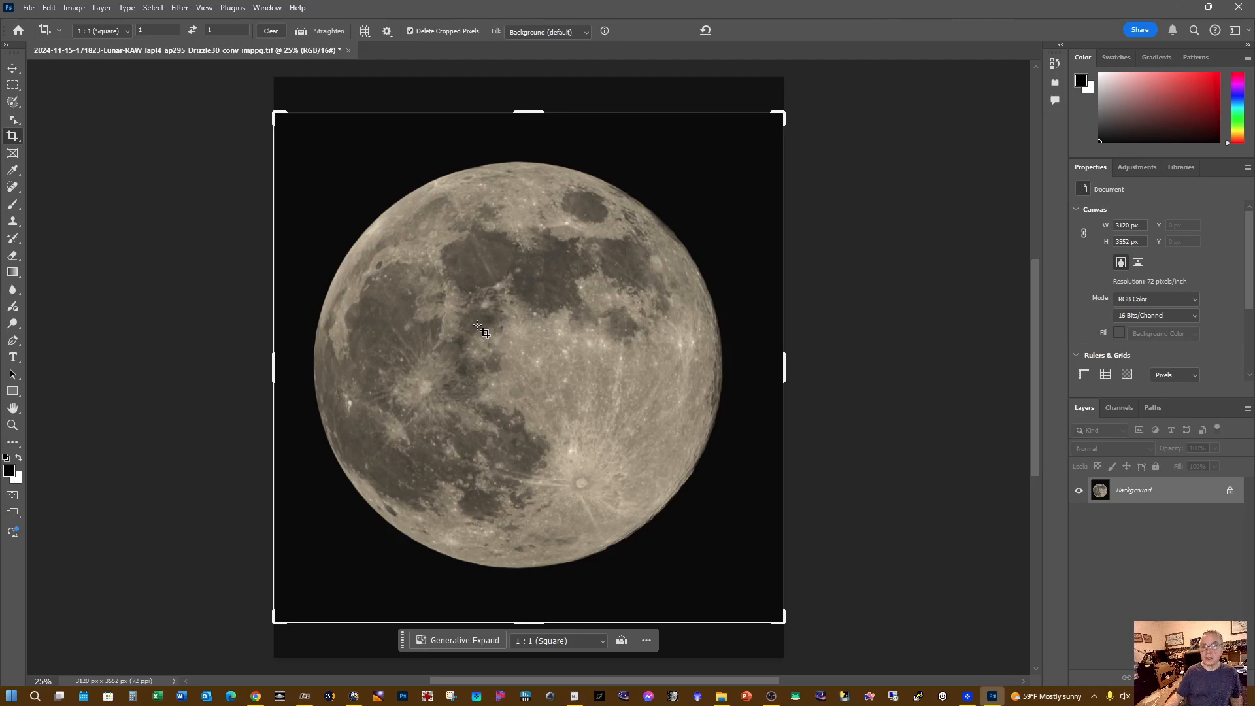
pyautogui.click(28, 8)
pyautogui.click(78, 169)
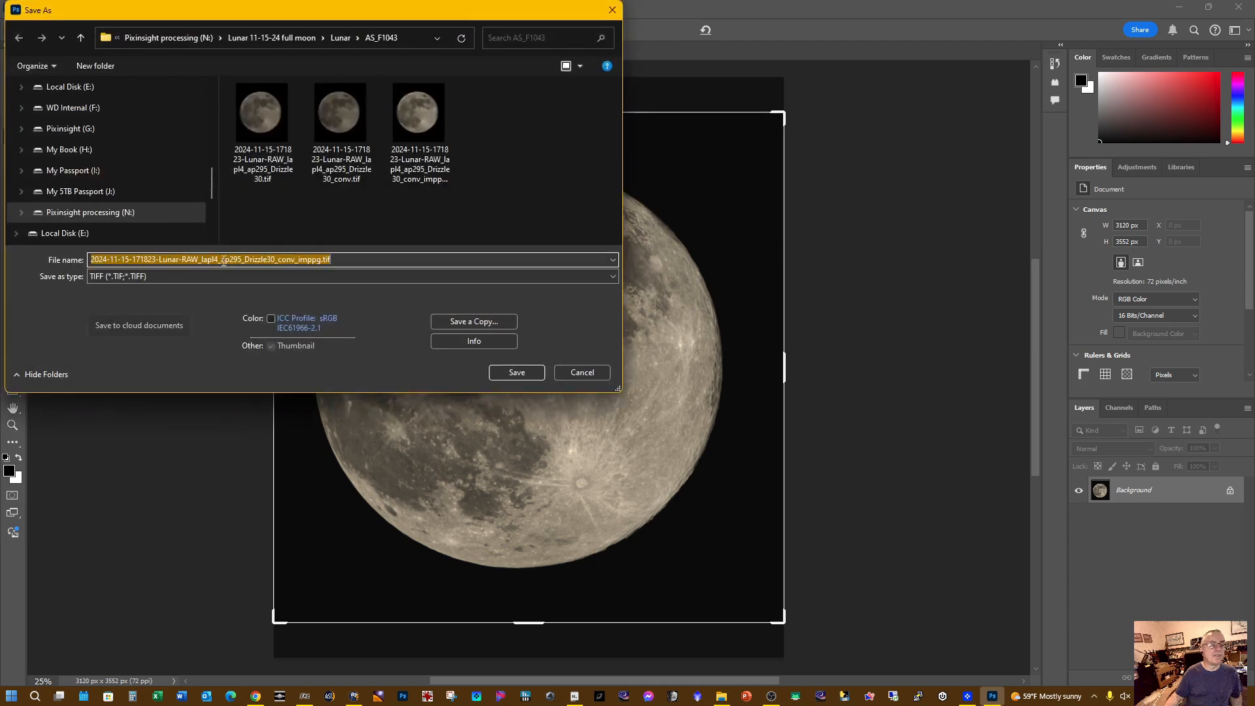
pyautogui.click(406, 112)
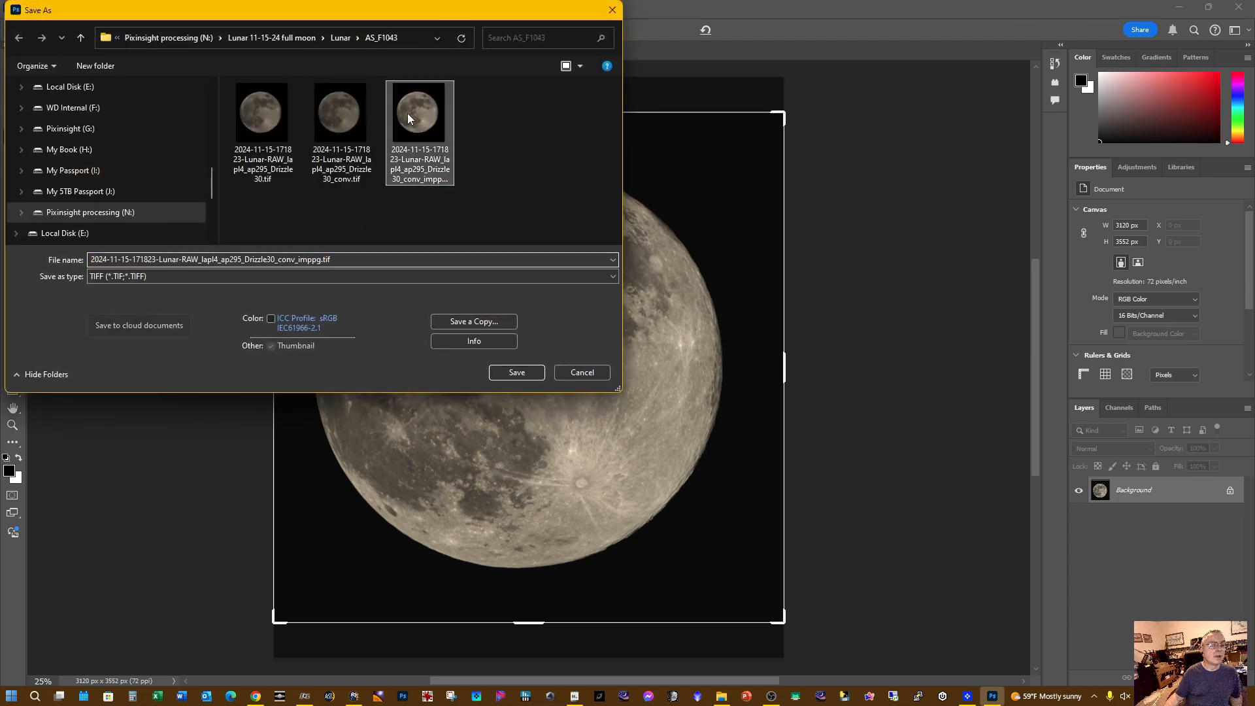
pyautogui.click(353, 256)
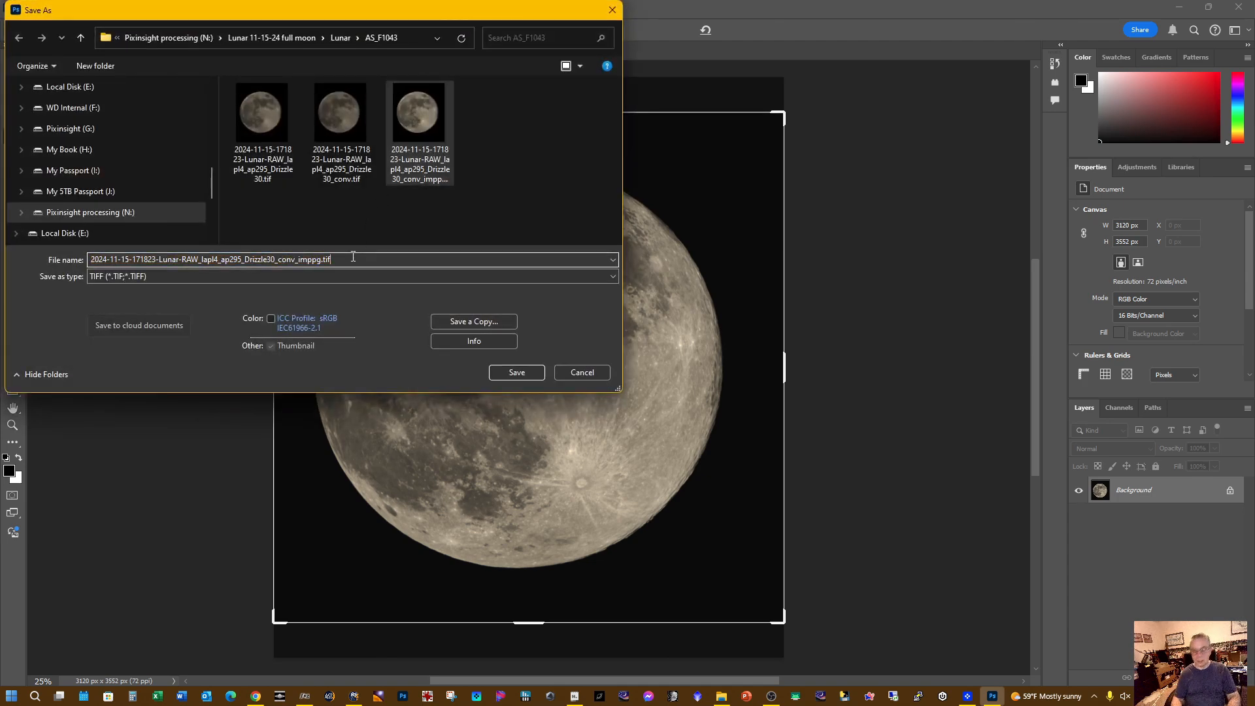
pyautogui.press('BackSpace')
pyautogui.press('BackSpace')
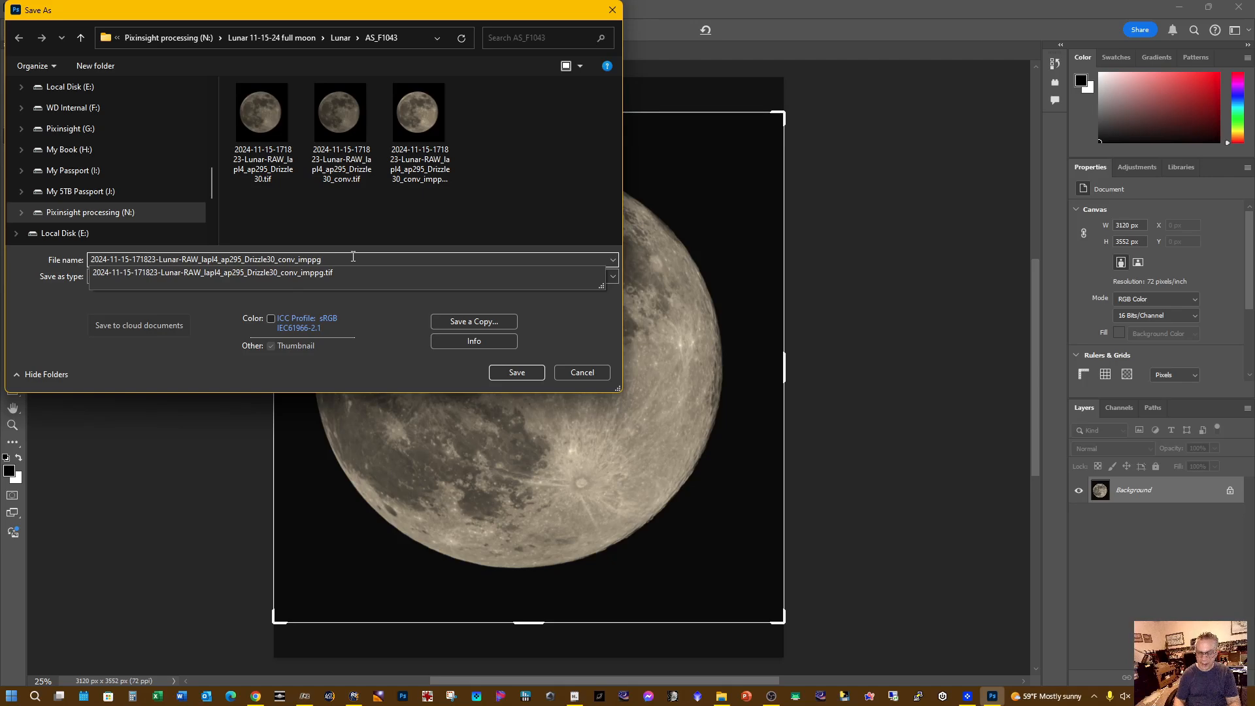
pyautogui.write('_PS')
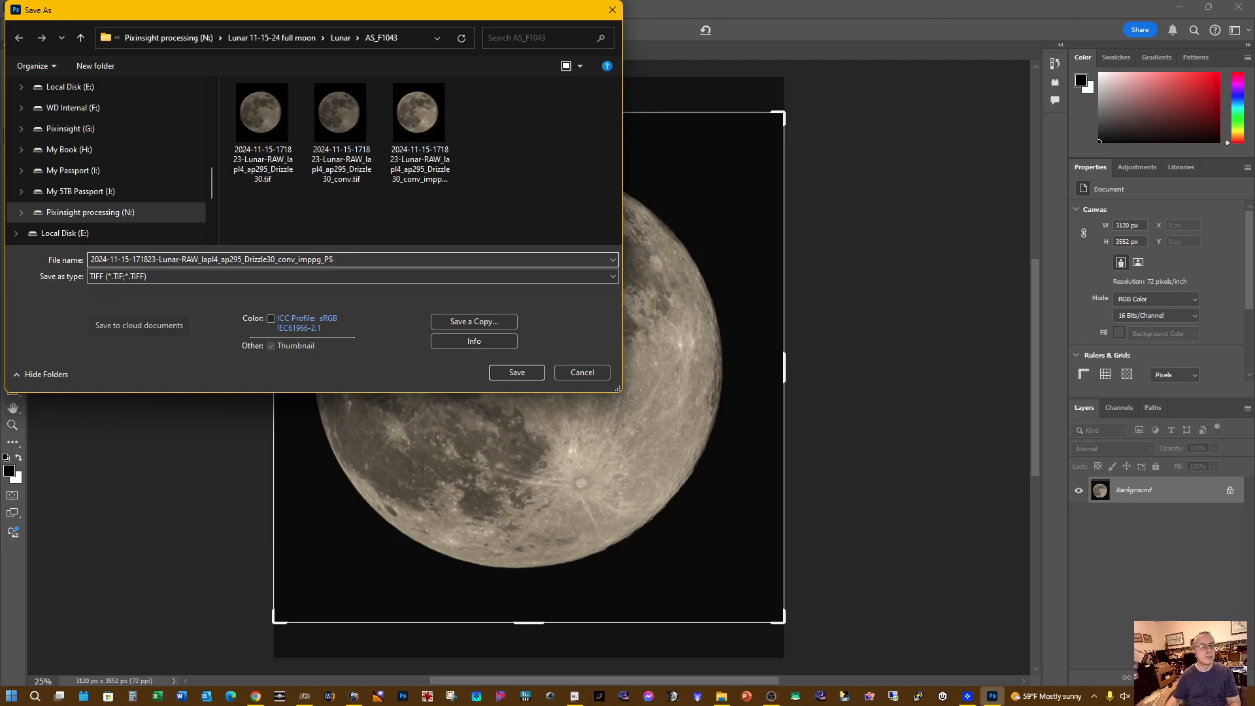
pyautogui.click(517, 372)
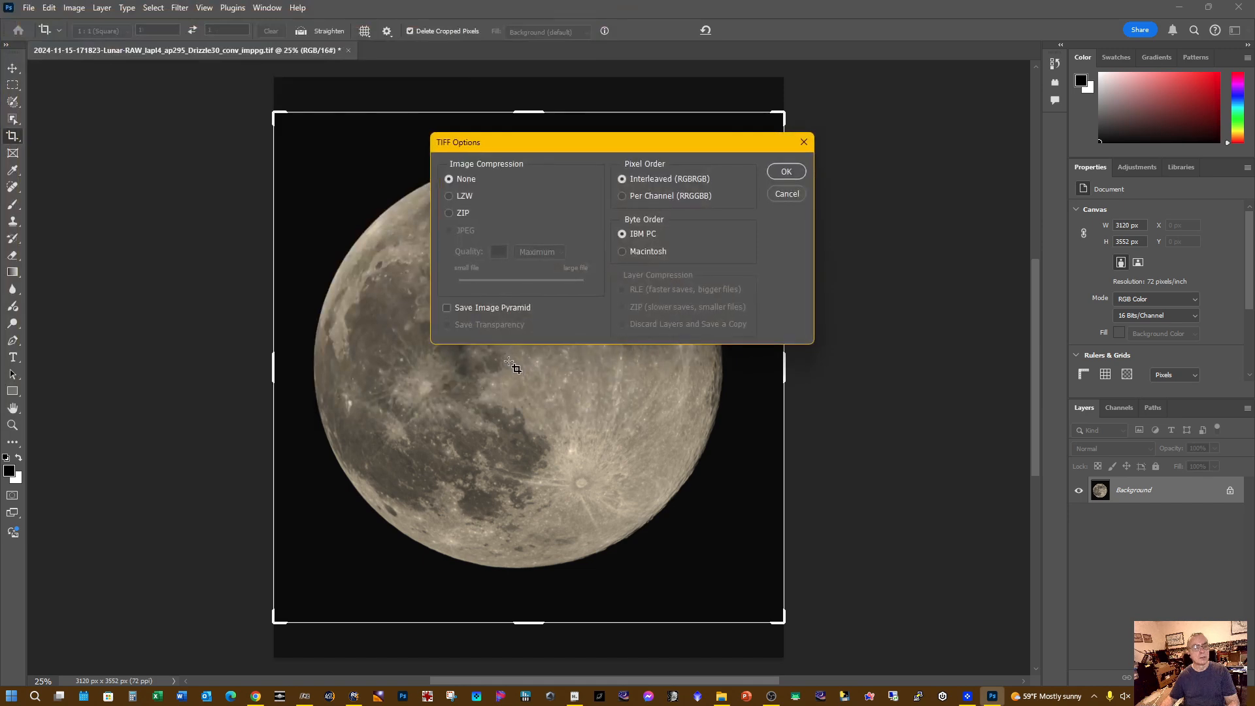
pyautogui.click(513, 311)
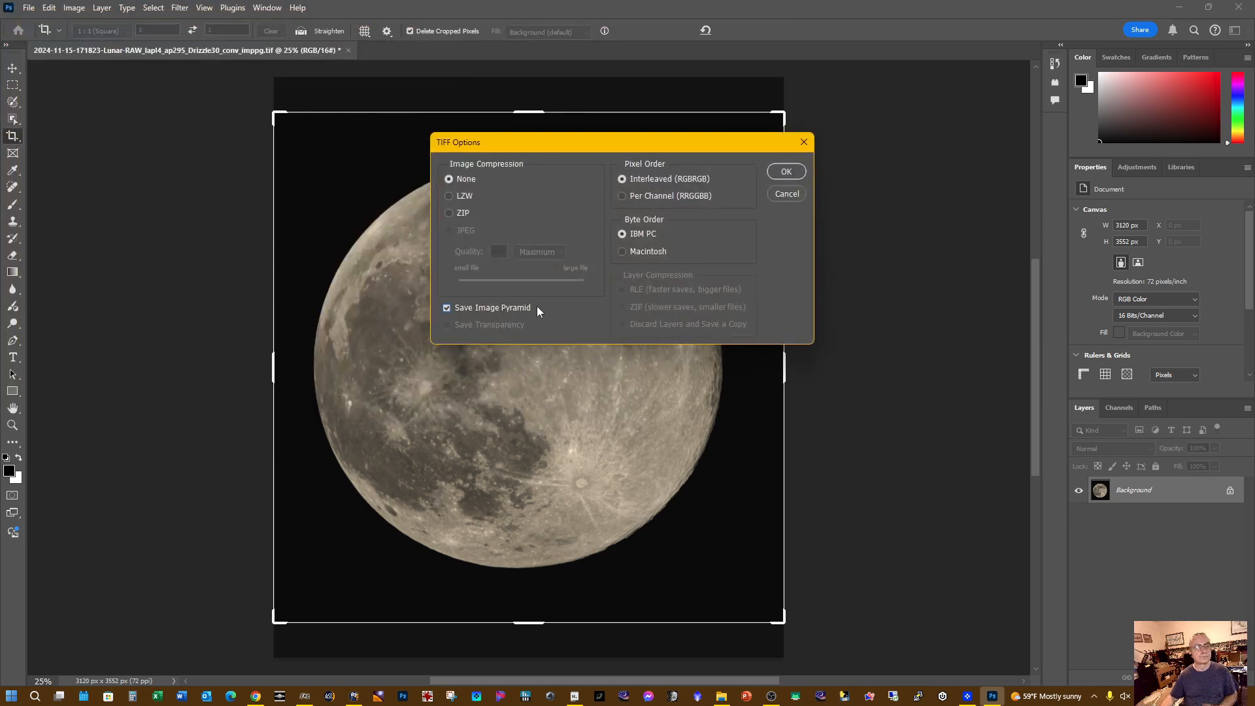
pyautogui.click(788, 172)
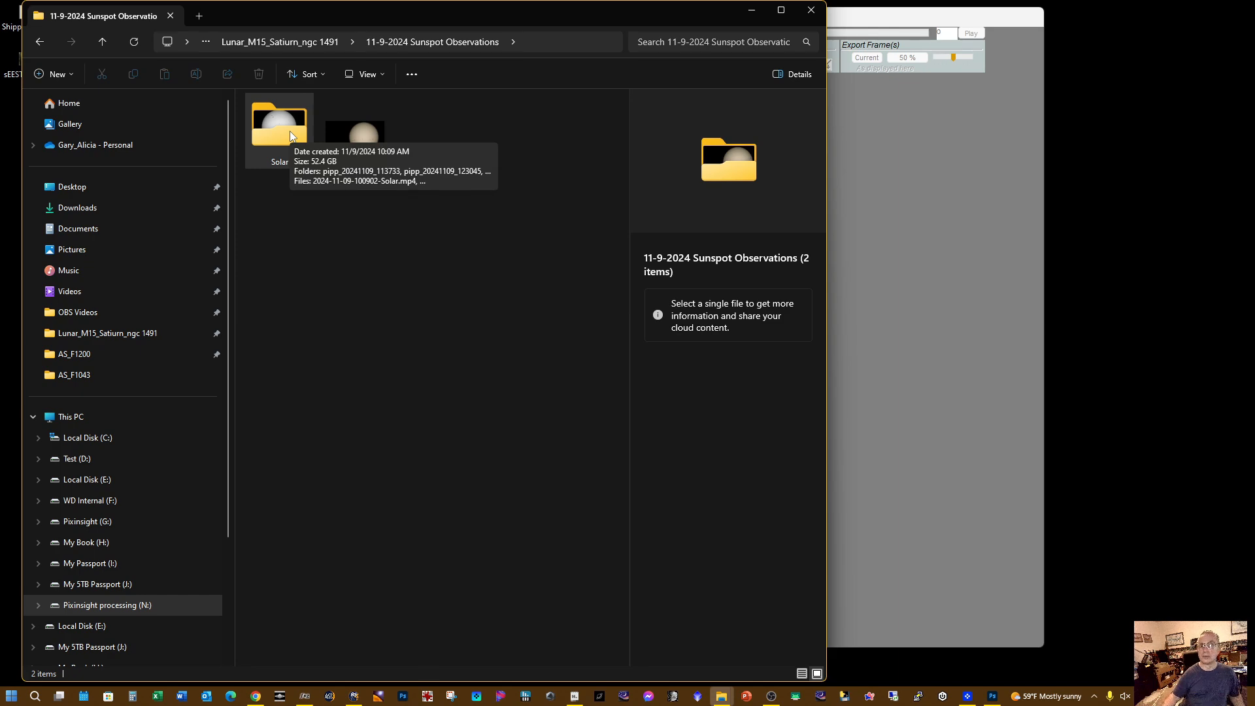
# In File Explorer, open the Solar folder within 11-9-2024 Sunspot Observations and look over its recordings
pyautogui.doubleClick(291, 136)
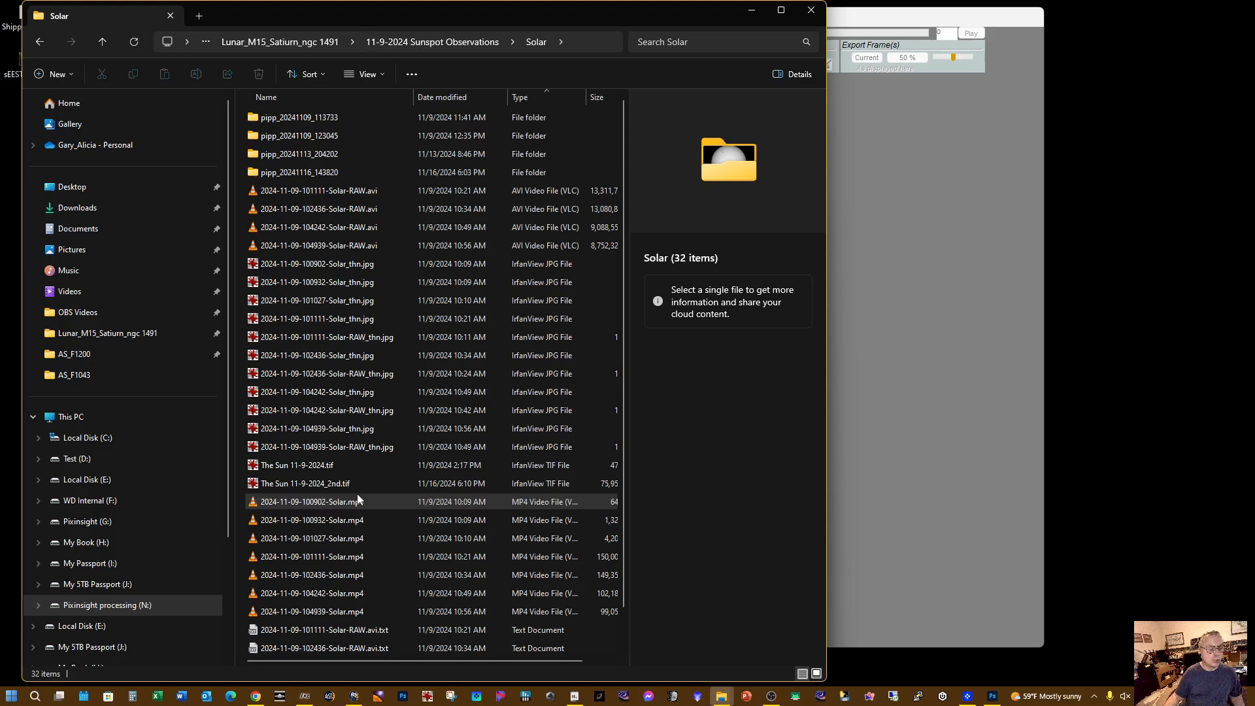
pyautogui.moveTo(356, 524)
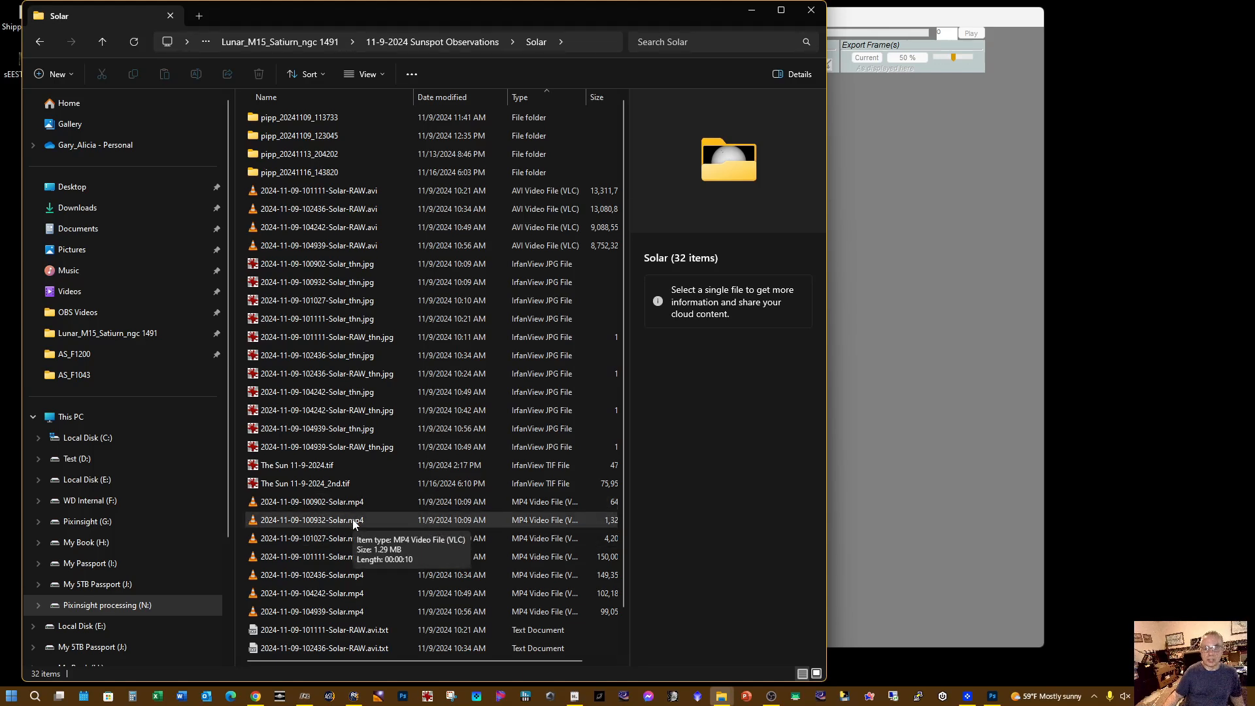
pyautogui.click(353, 522)
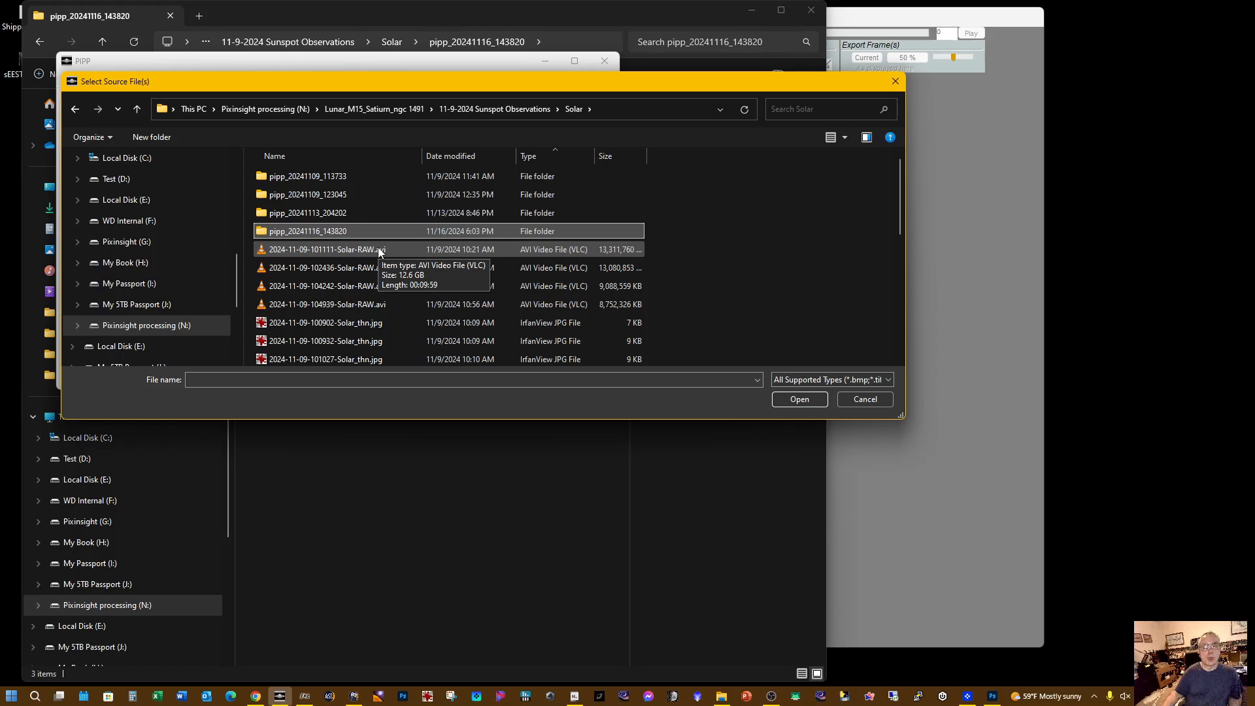
pyautogui.doubleClick(378, 249)
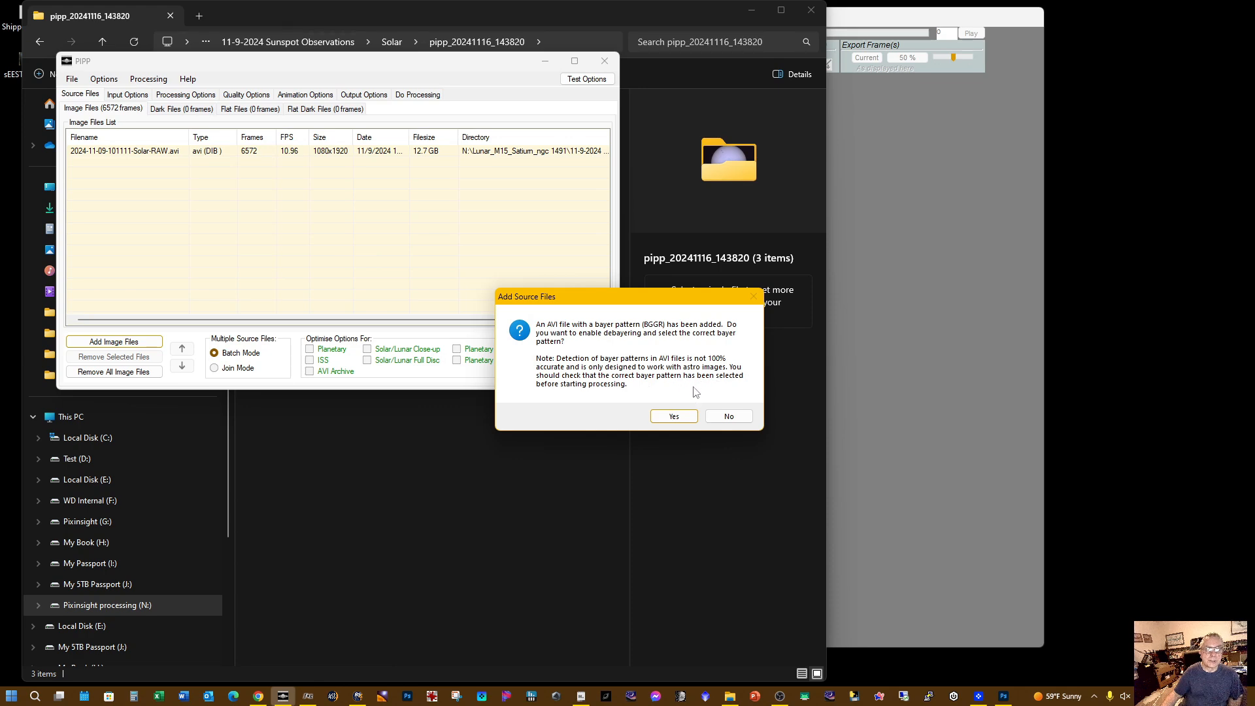
pyautogui.click(683, 416)
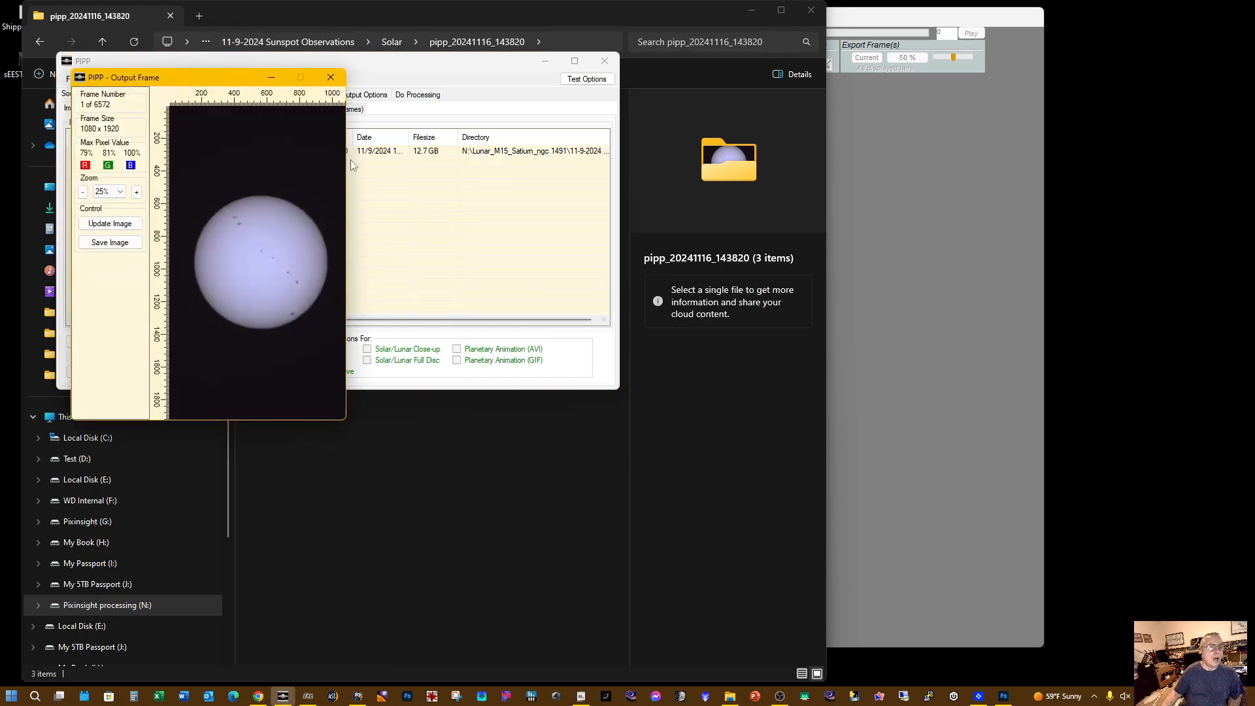
pyautogui.click(331, 77)
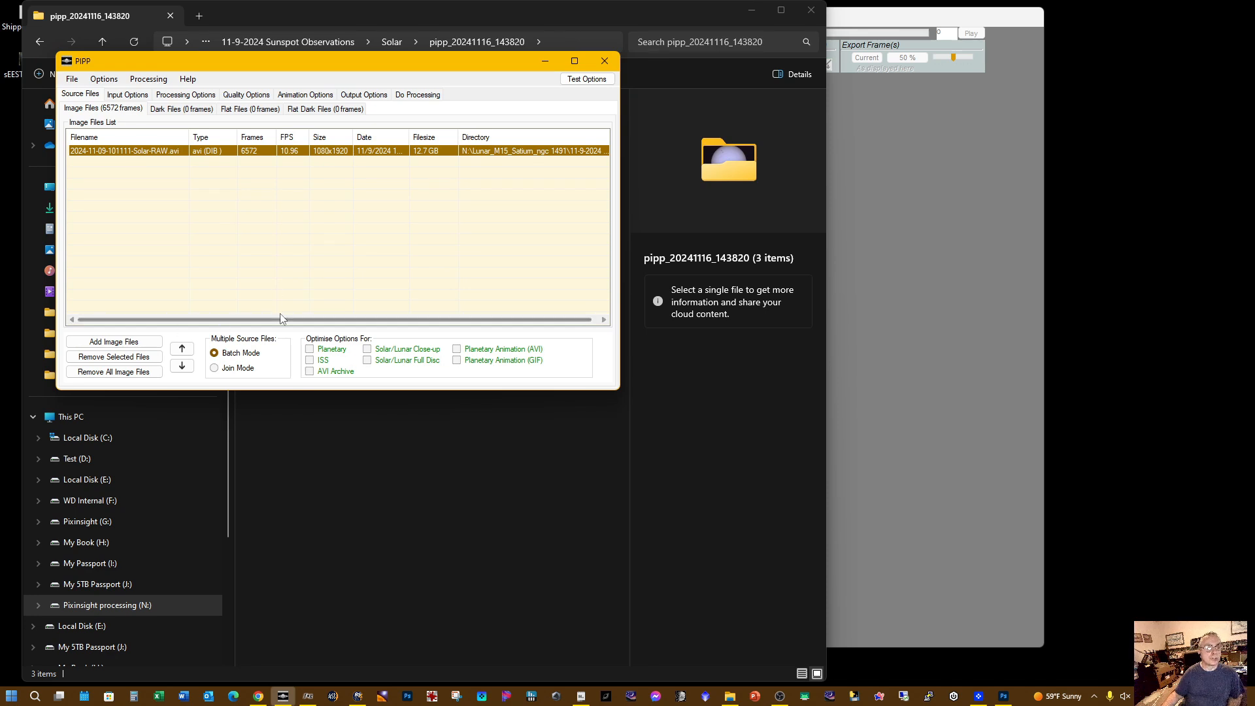
# Optimise the PIPP options for Solar/Lunar Full Disc and review the object centring and cropping settings
pyautogui.click(368, 360)
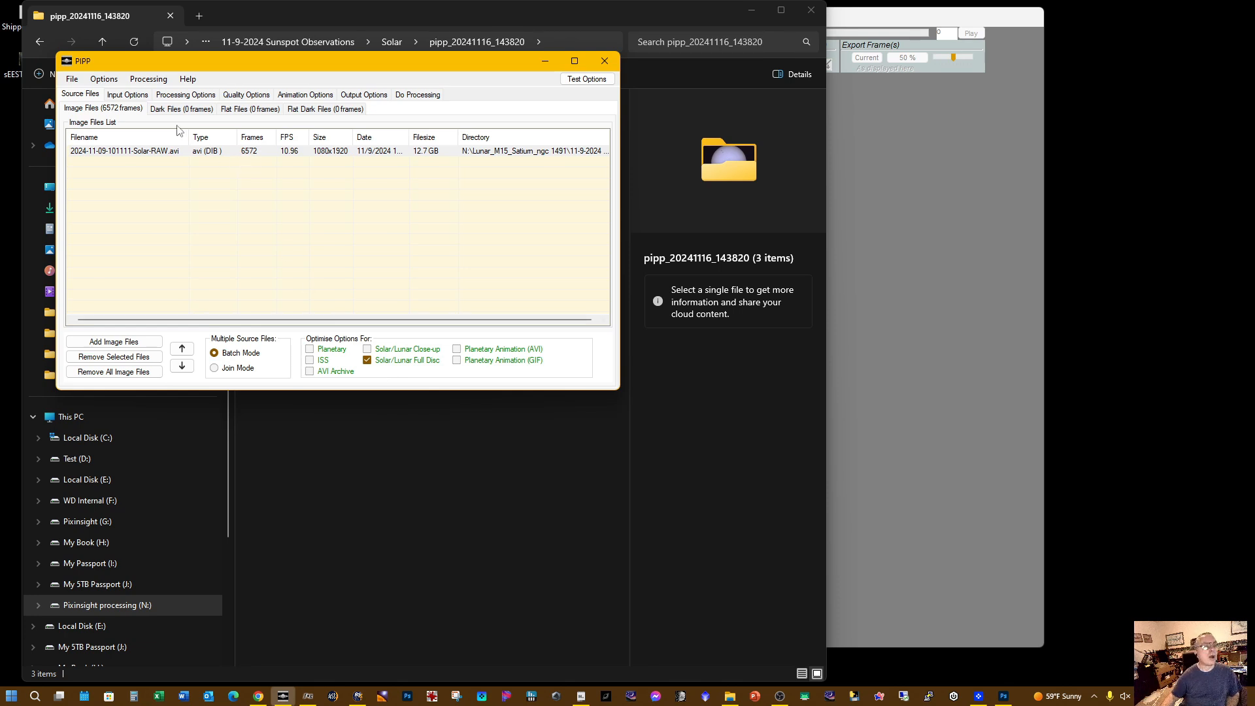
pyautogui.click(195, 95)
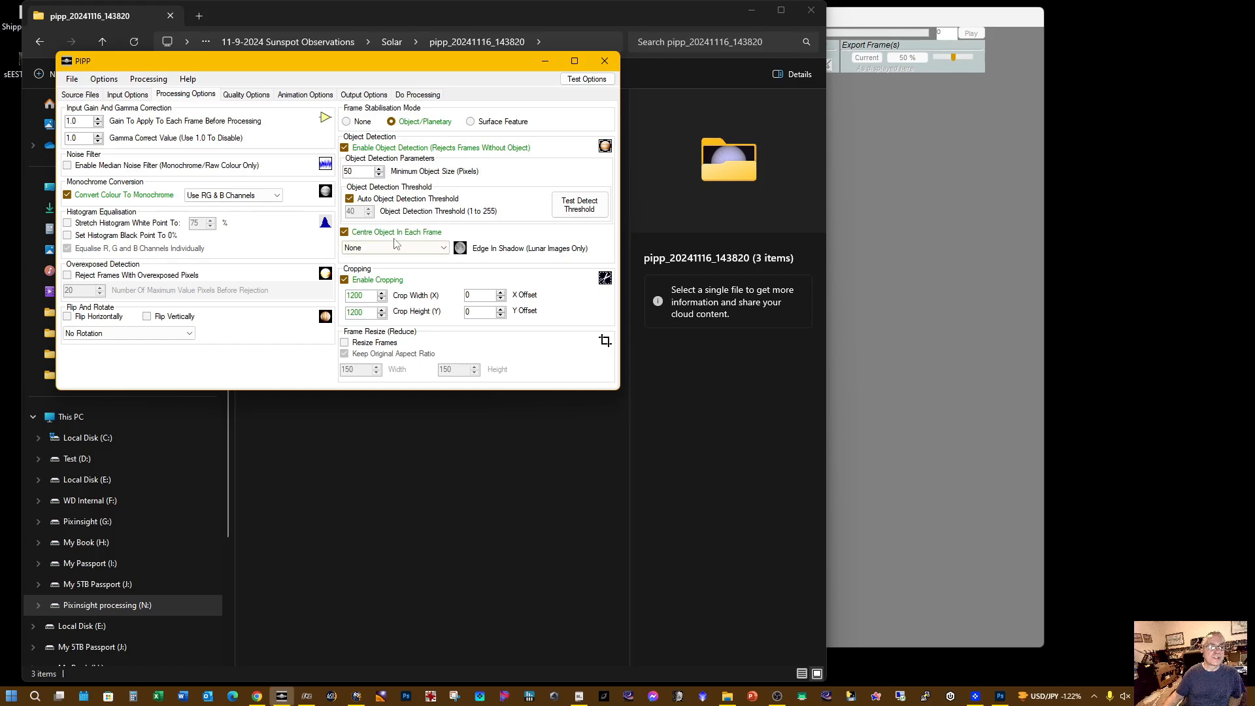
pyautogui.moveTo(389, 237)
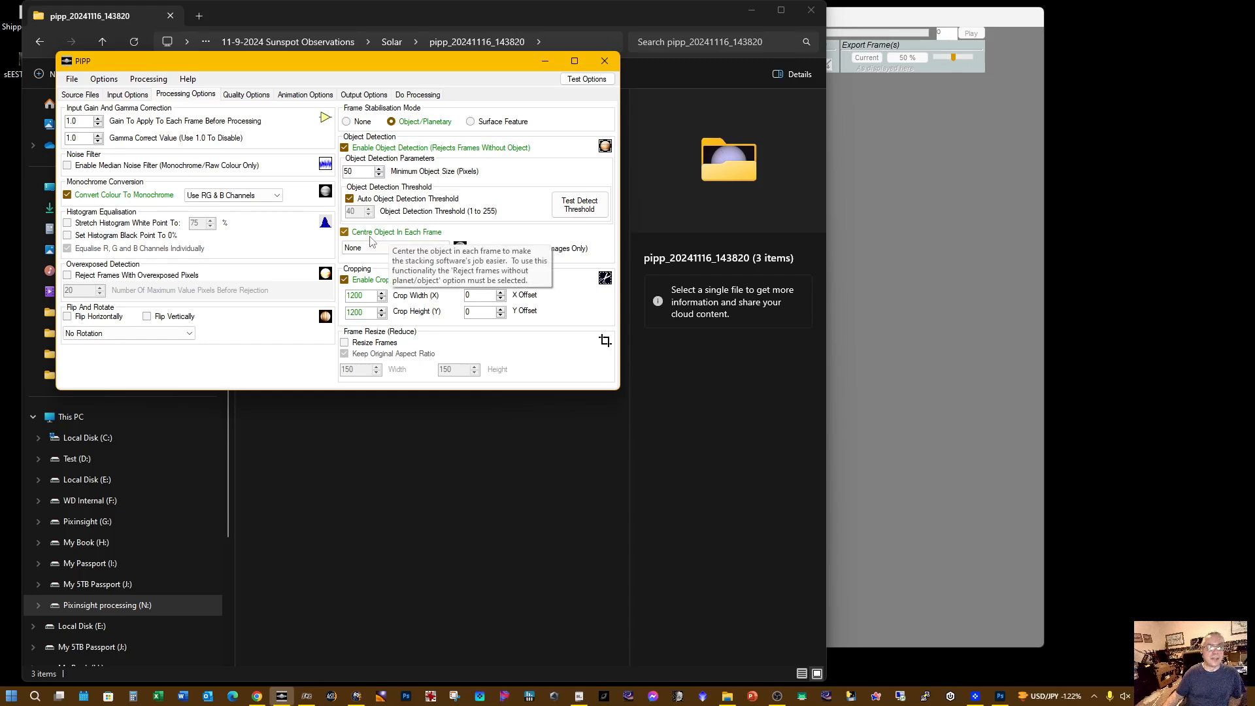
pyautogui.moveTo(397, 298)
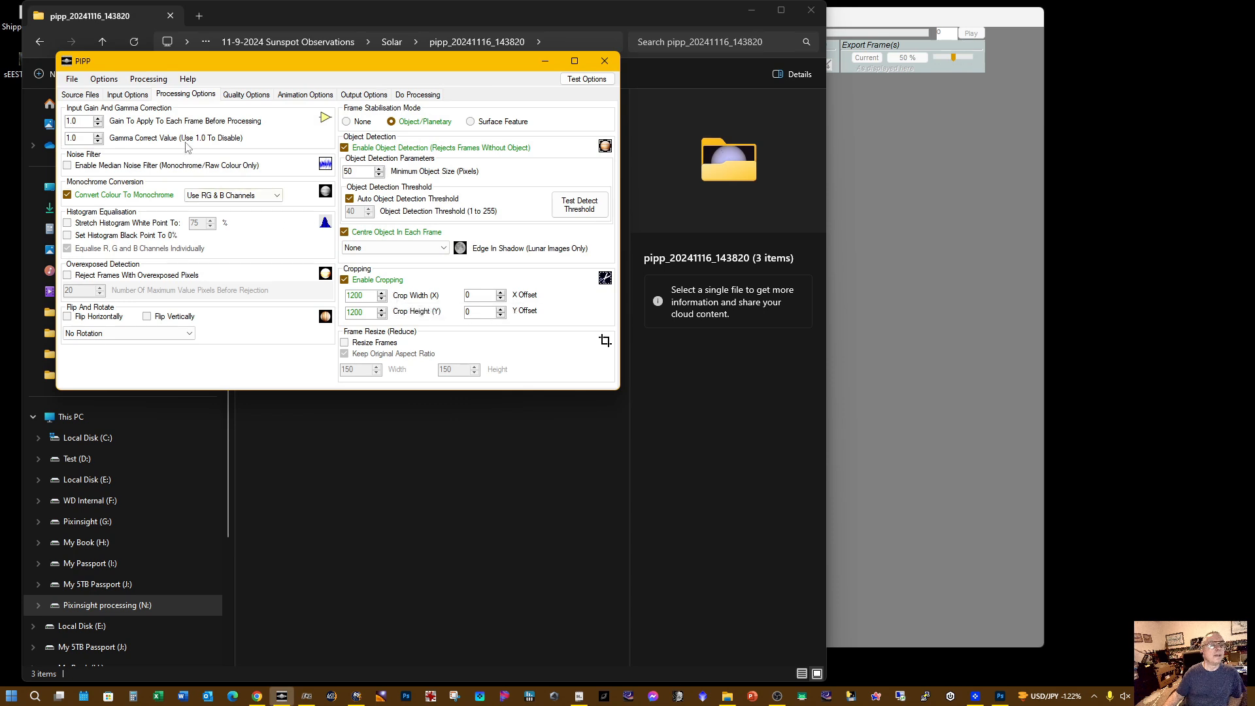
# Limit the output to only the best quality frames, keeping 1200, and check the source file list
pyautogui.click(235, 96)
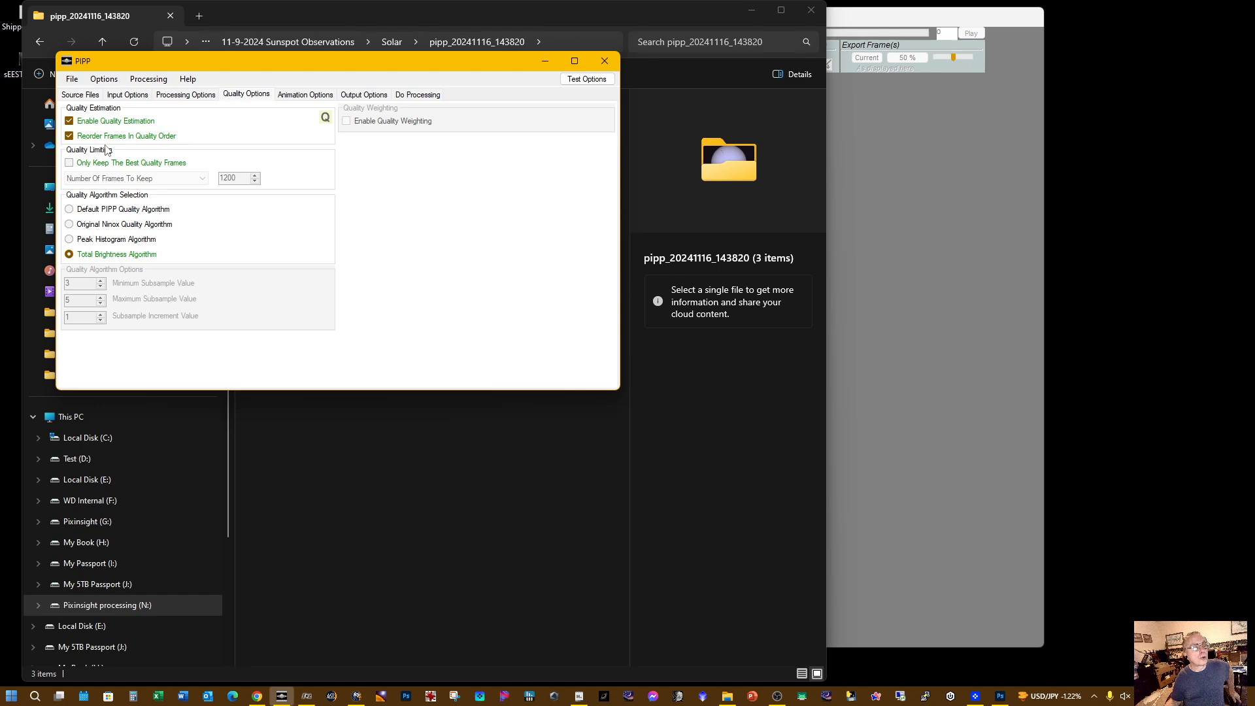
pyautogui.click(89, 165)
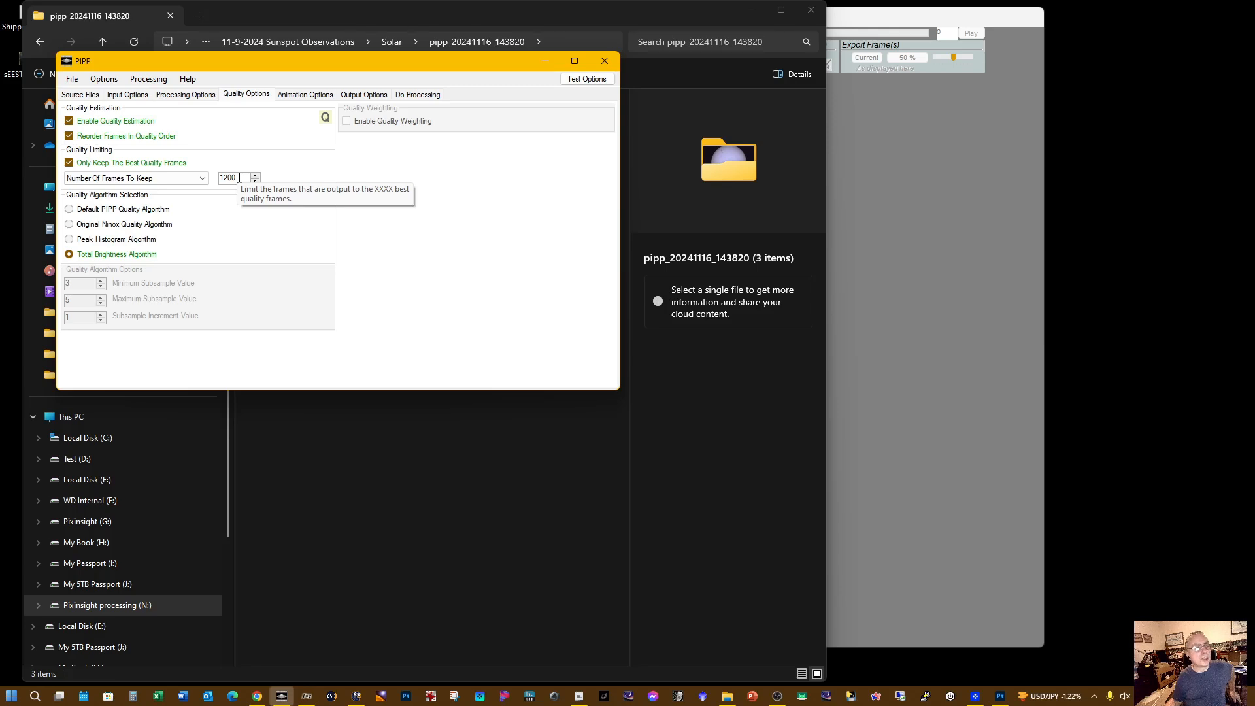
pyautogui.click(79, 94)
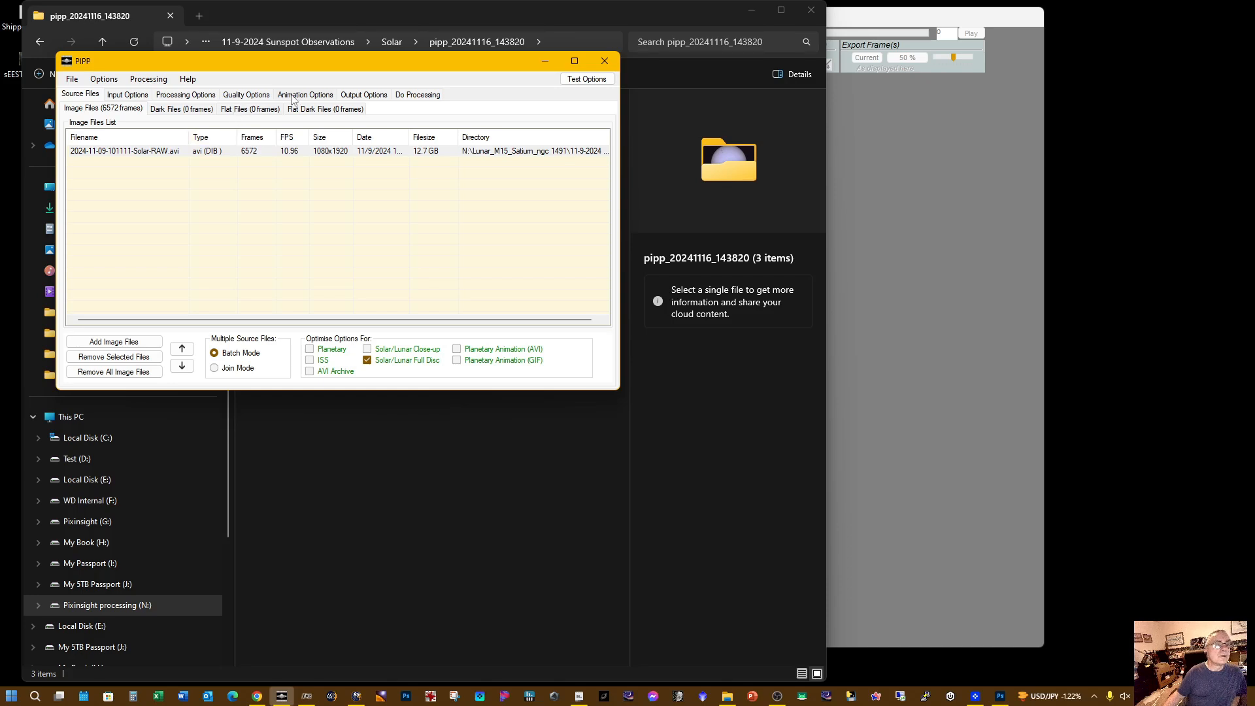
pyautogui.click(255, 96)
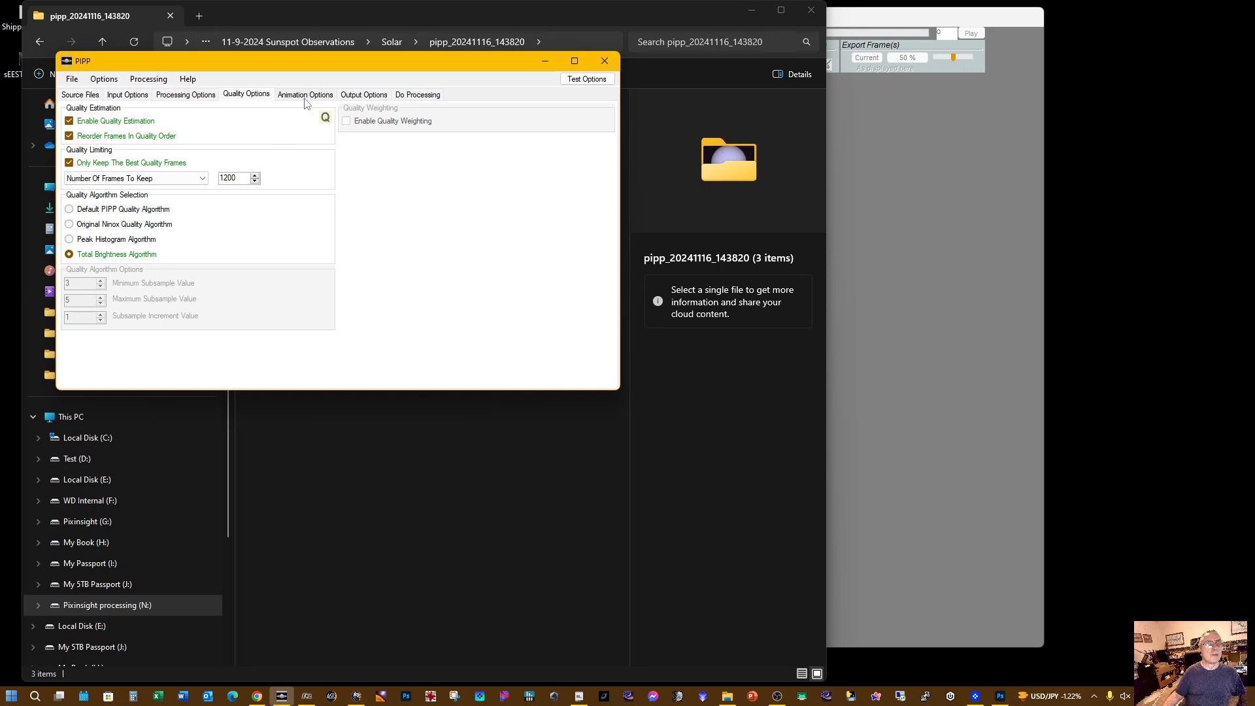
# Set the output format to AVI and run the processing of the solar video
pyautogui.click(364, 96)
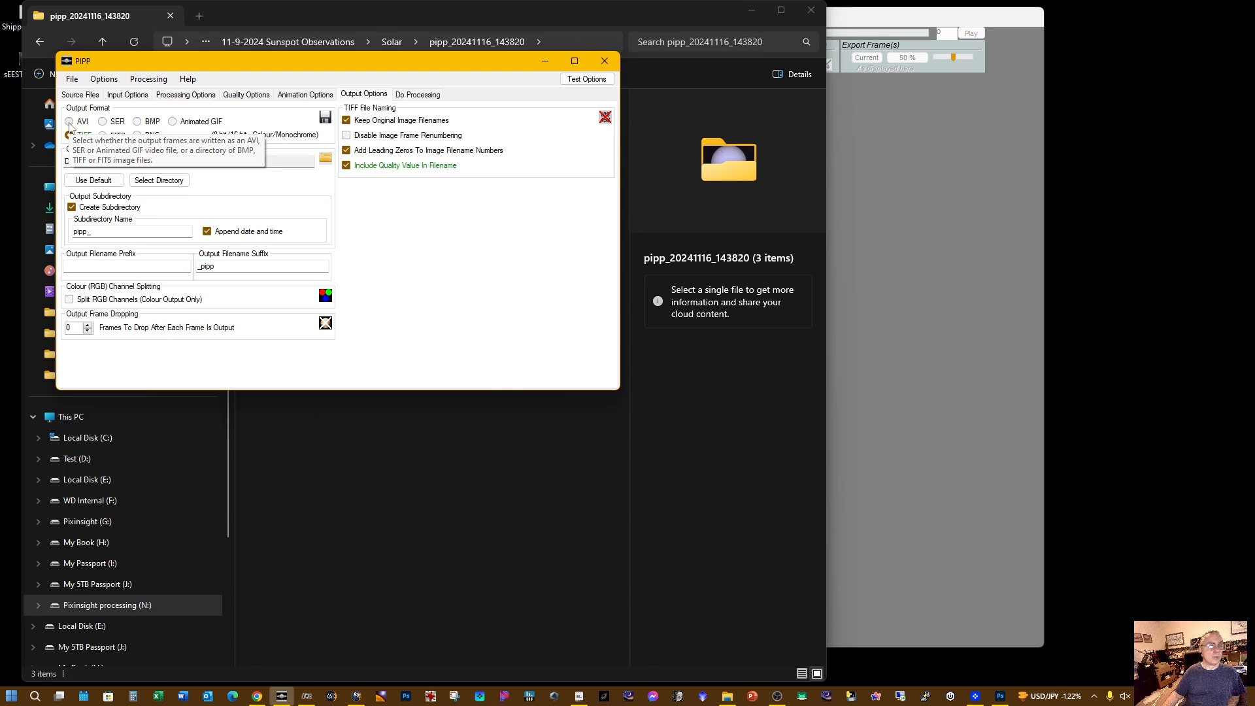
pyautogui.click(70, 122)
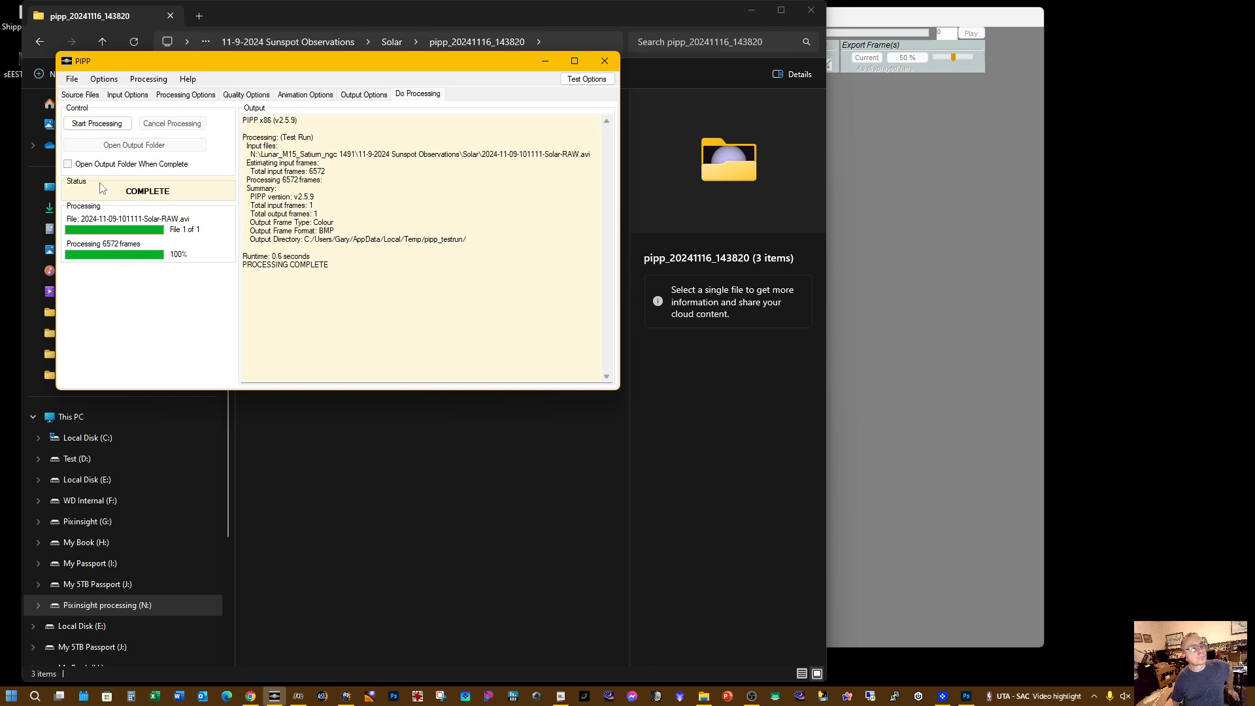
pyautogui.click(119, 126)
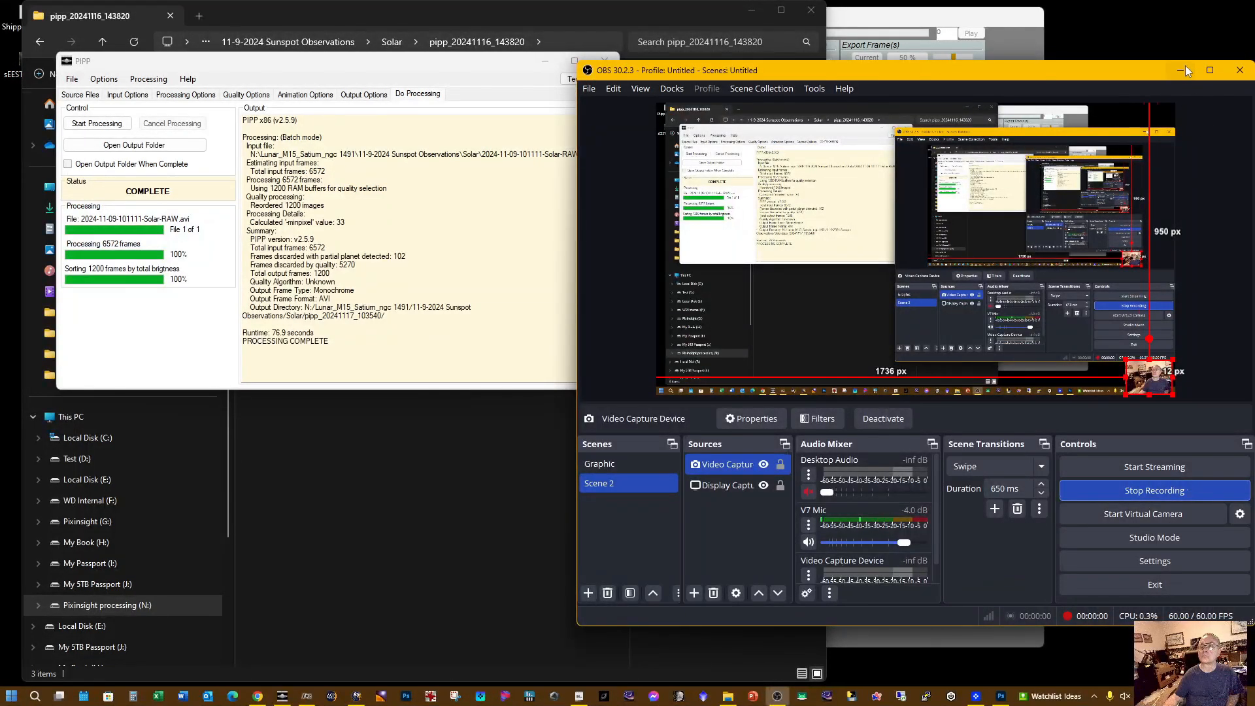
pyautogui.click(1183, 68)
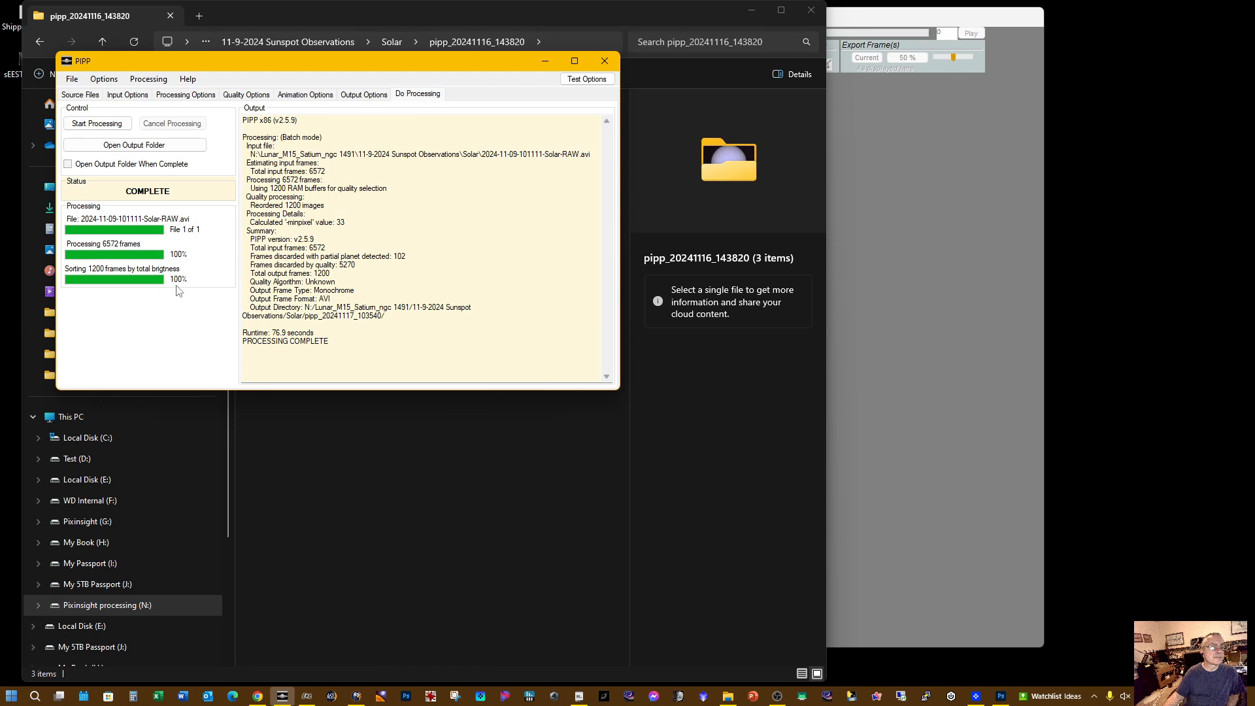
pyautogui.click(276, 438)
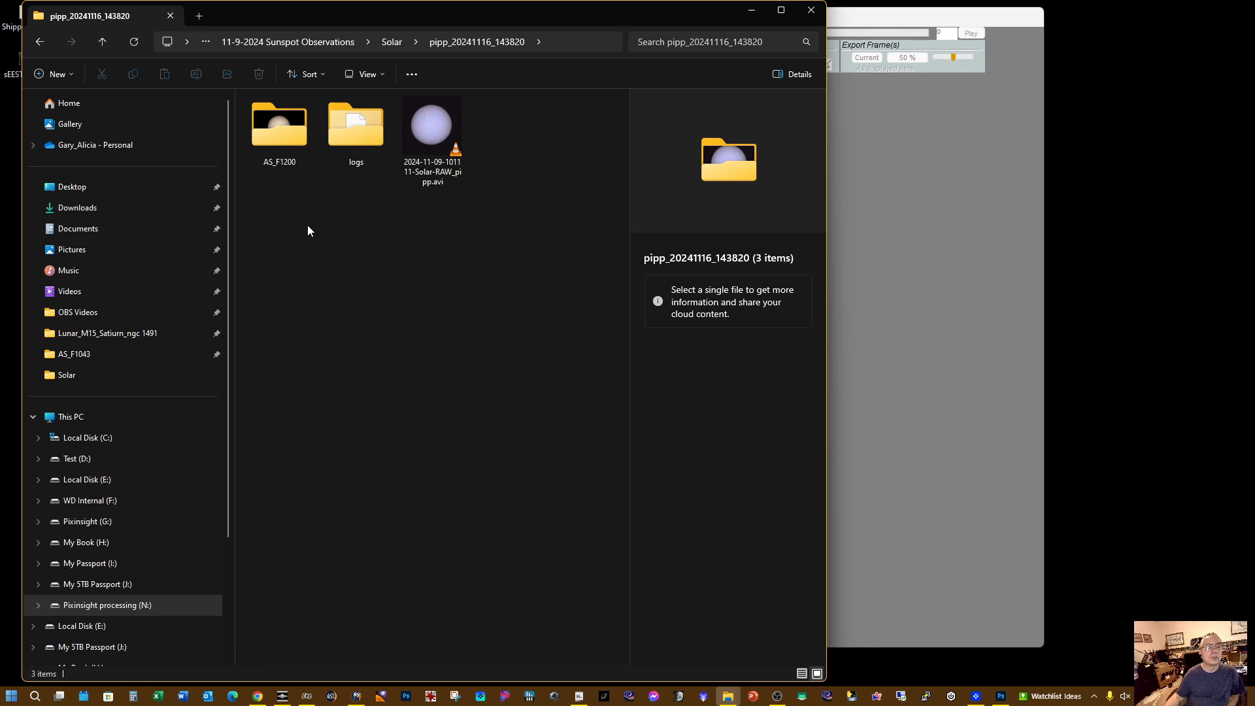
pyautogui.click(280, 127)
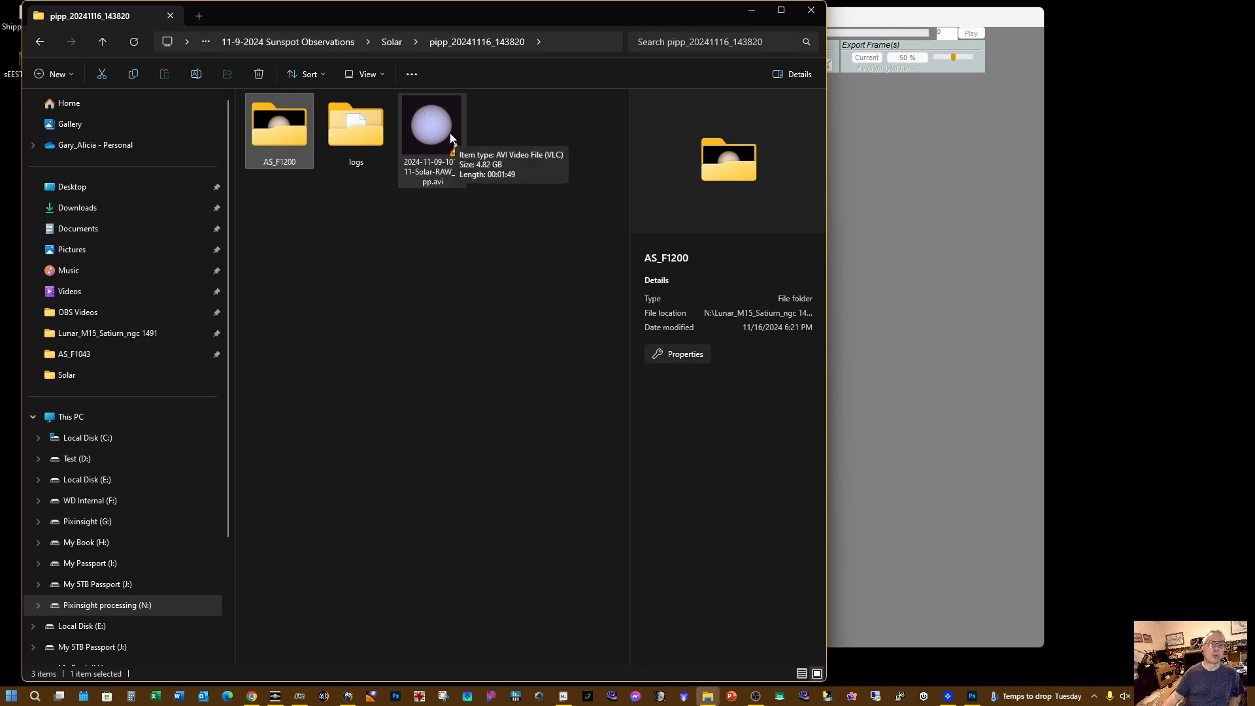
pyautogui.doubleClick(431, 127)
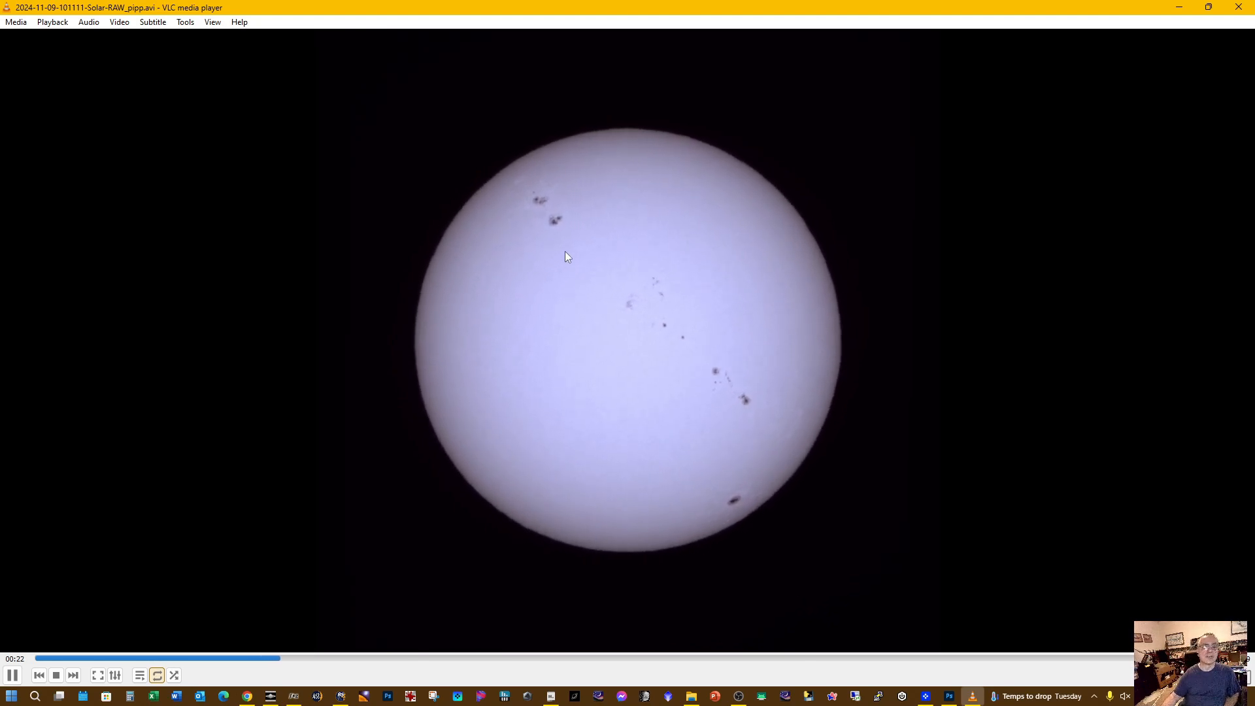
pyautogui.click(1238, 7)
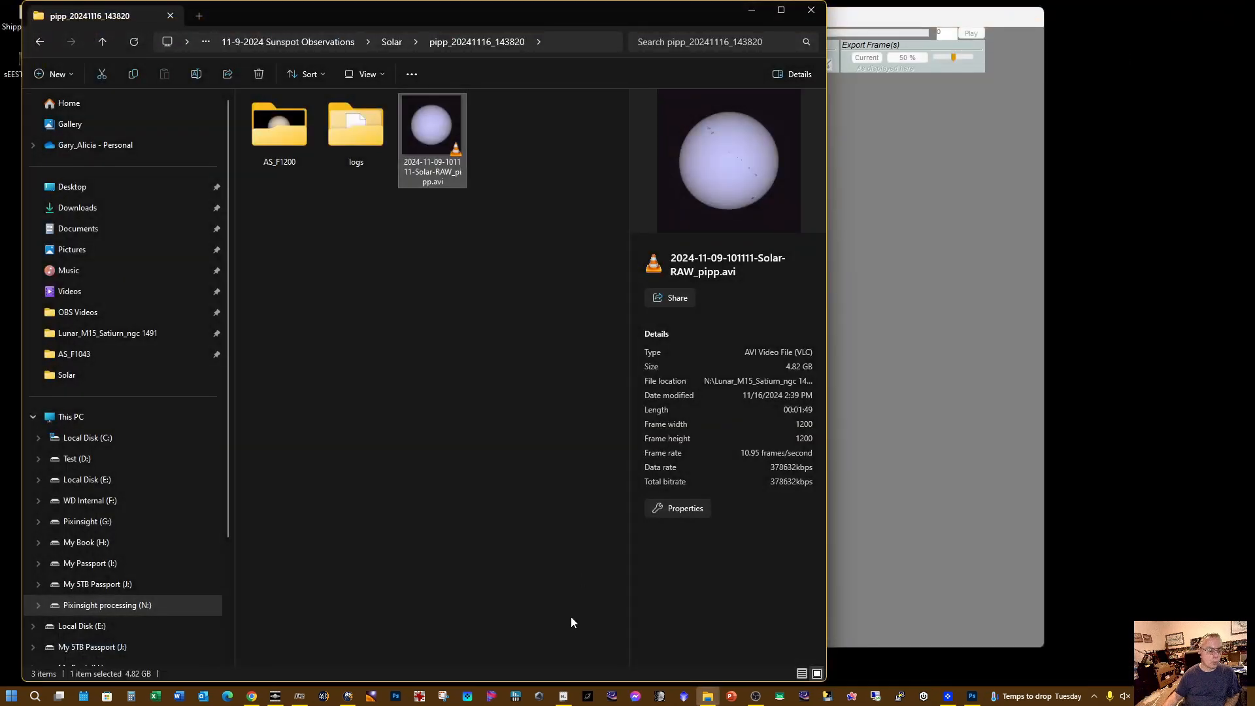
pyautogui.click(348, 697)
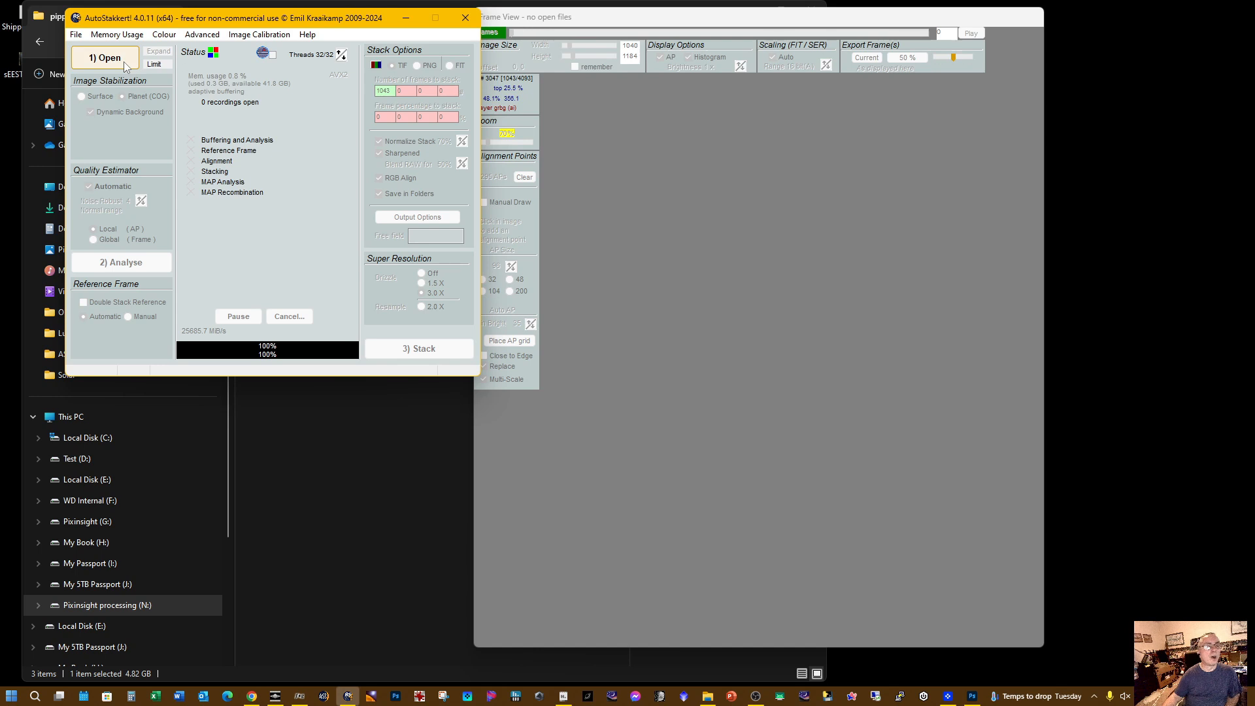
pyautogui.click(77, 34)
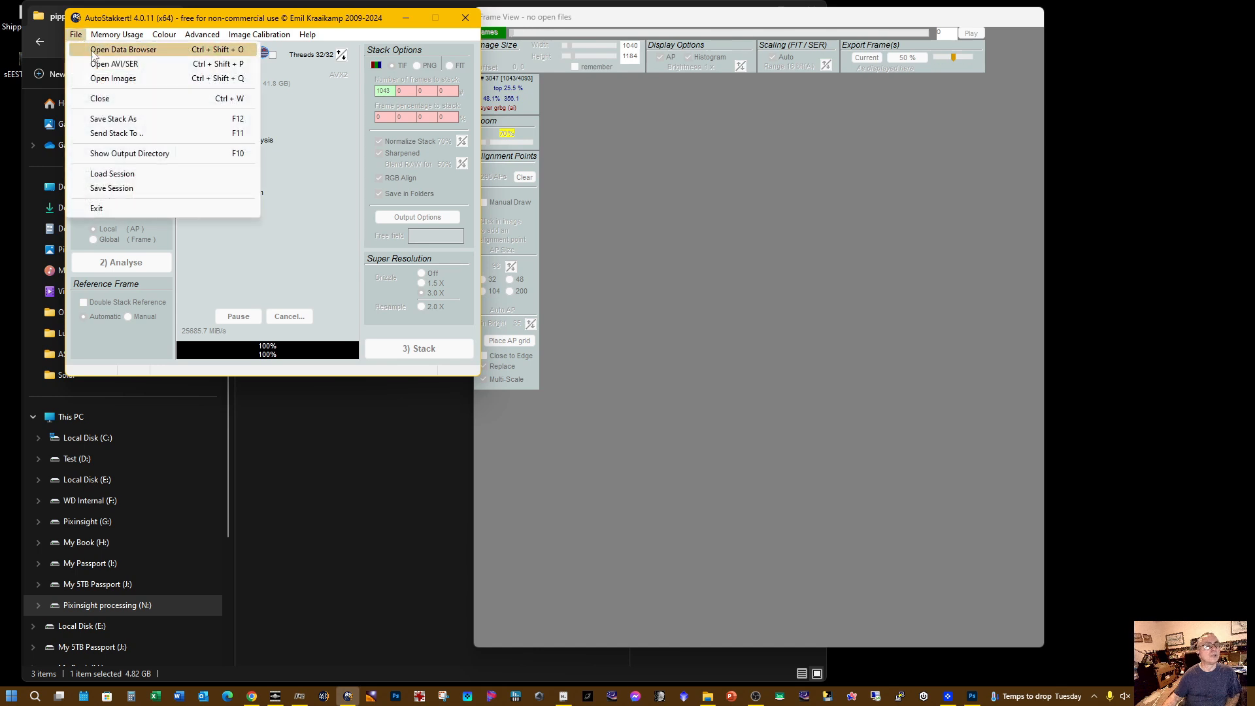
pyautogui.click(123, 50)
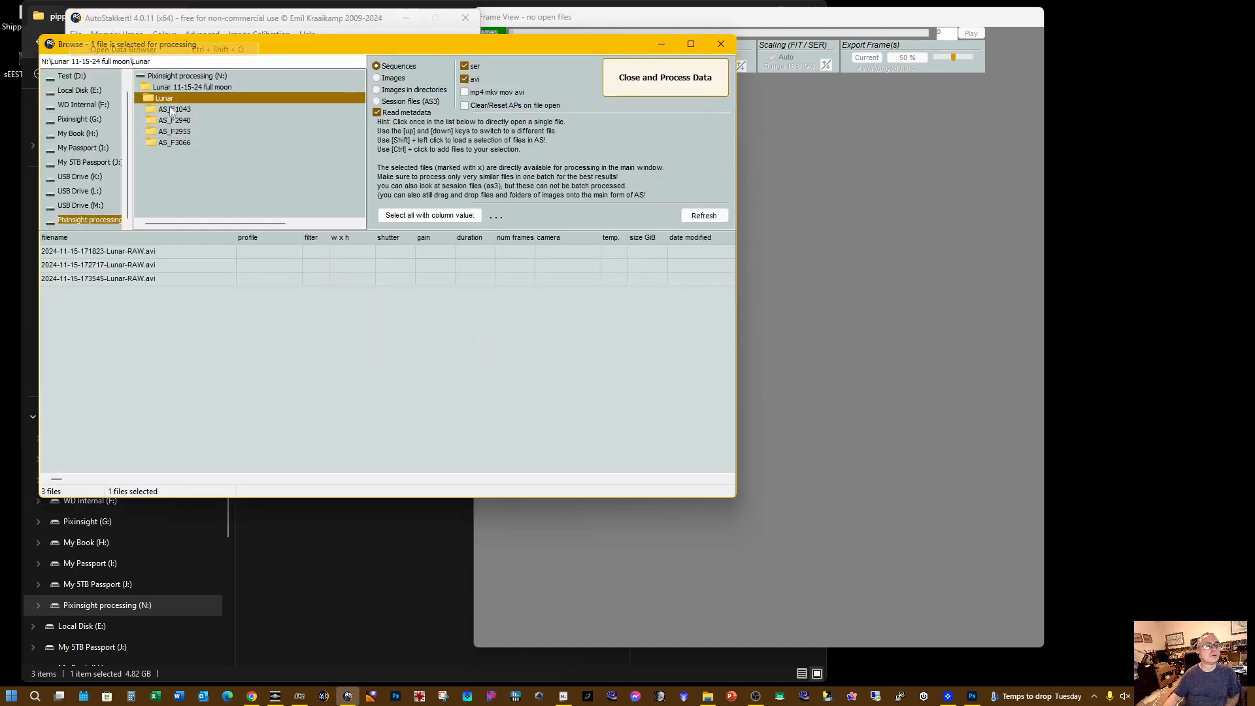
pyautogui.click(194, 77)
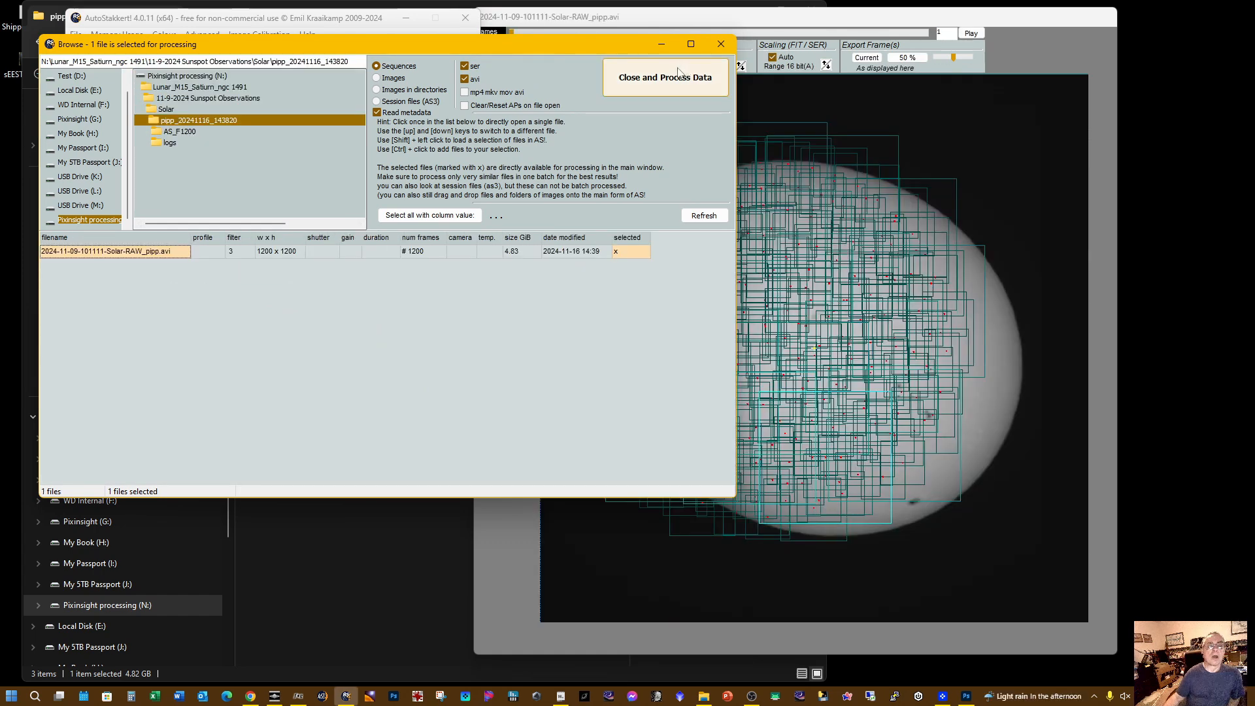
pyautogui.click(665, 87)
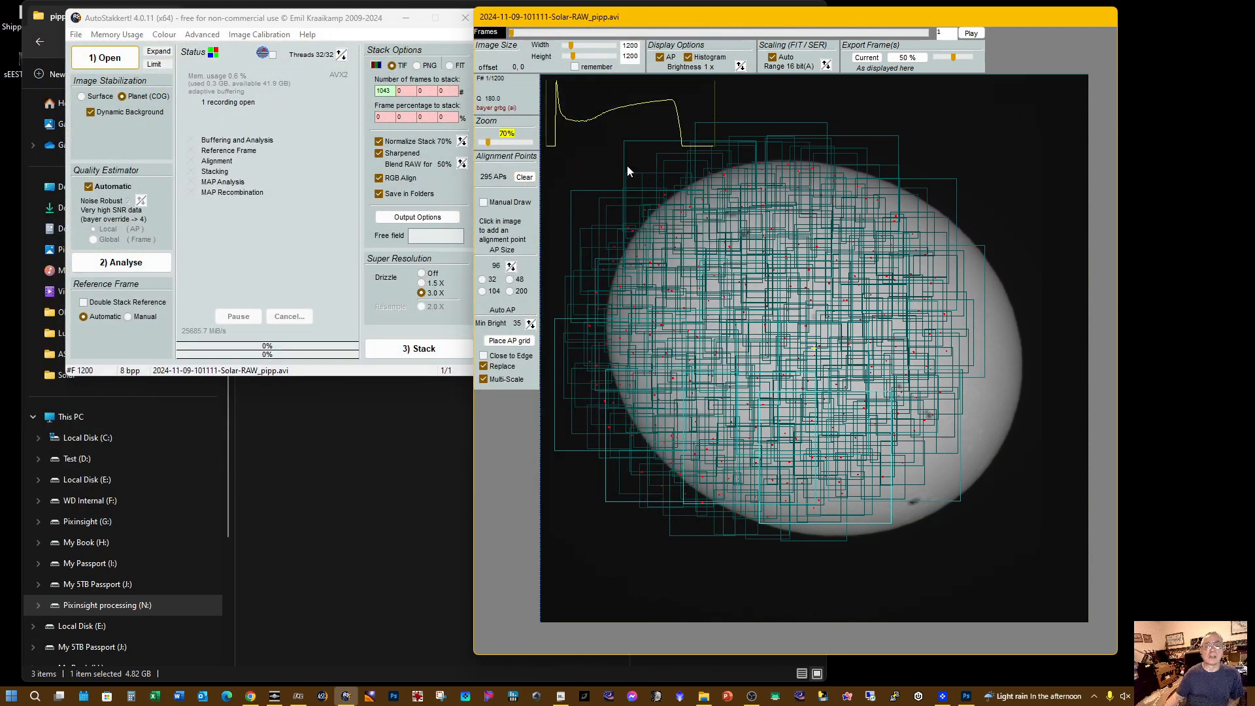
# Clear the existing alignment points and analyse the quality of the loaded solar video
pyautogui.click(525, 178)
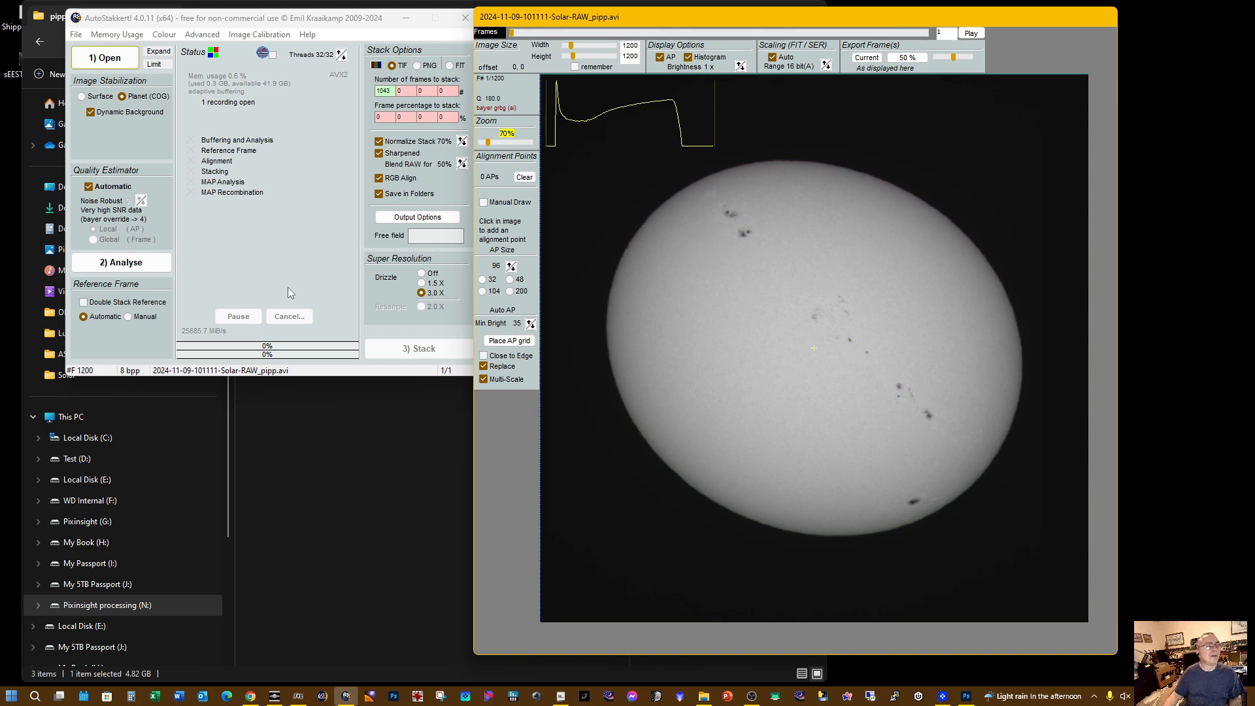
pyautogui.click(147, 269)
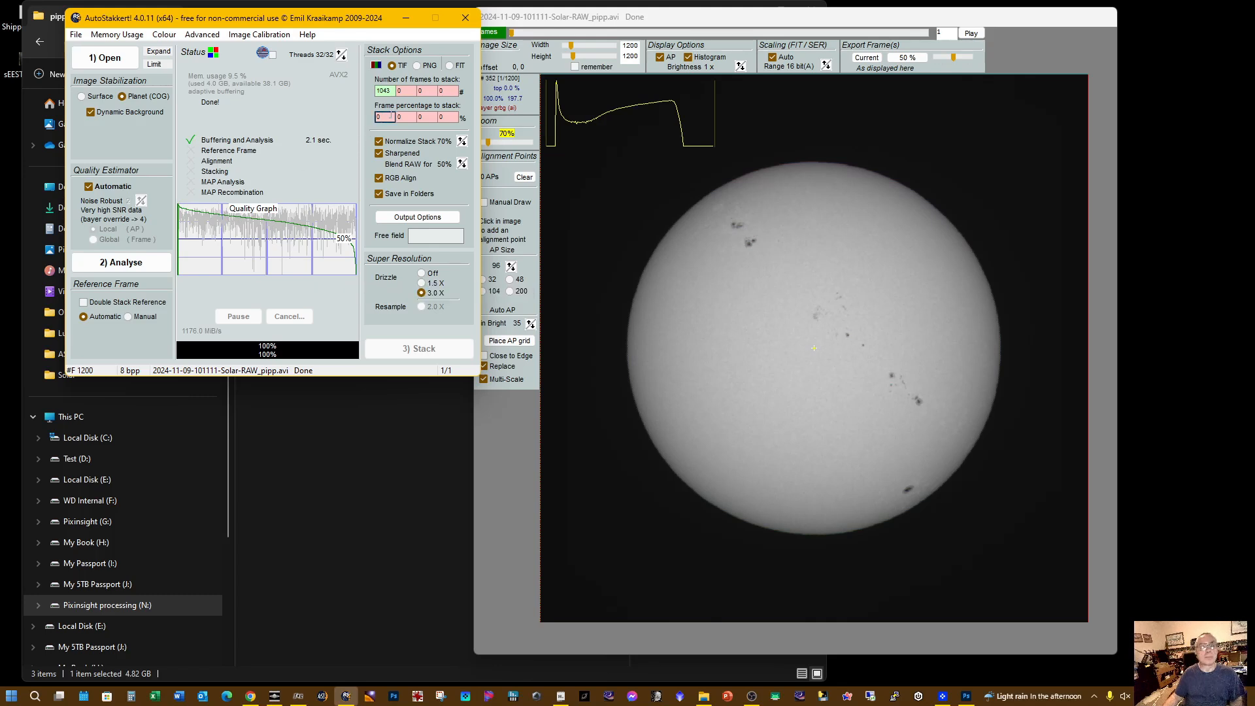
# Stack 1200 frames of the solar video using a newly generated grid of alignment points
pyautogui.moveTo(392, 92); pyautogui.dragTo(361, 92)
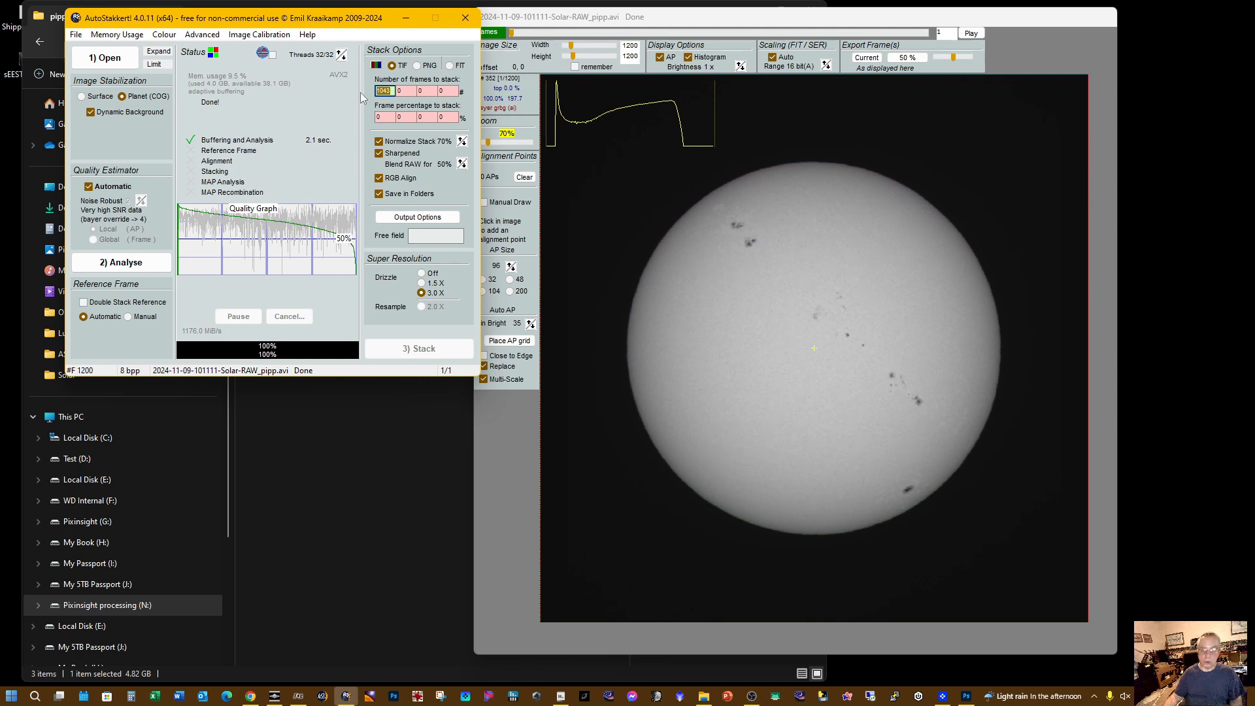
pyautogui.write('1200')
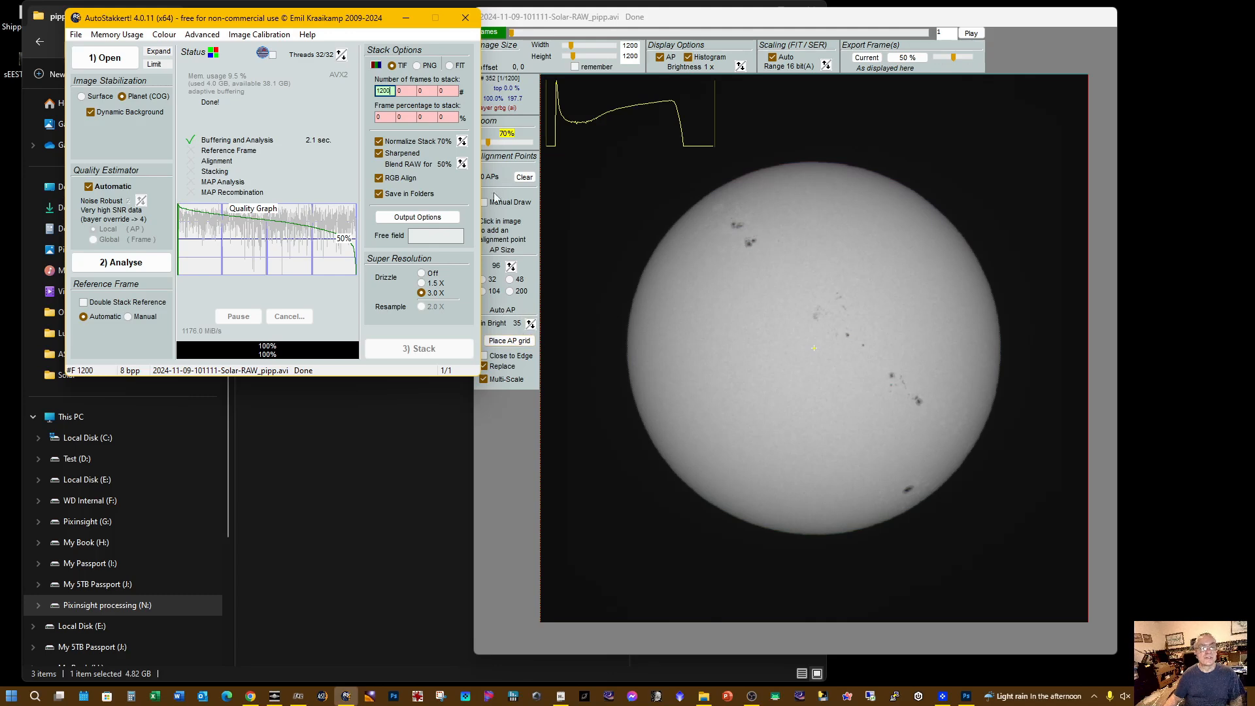
pyautogui.click(515, 343)
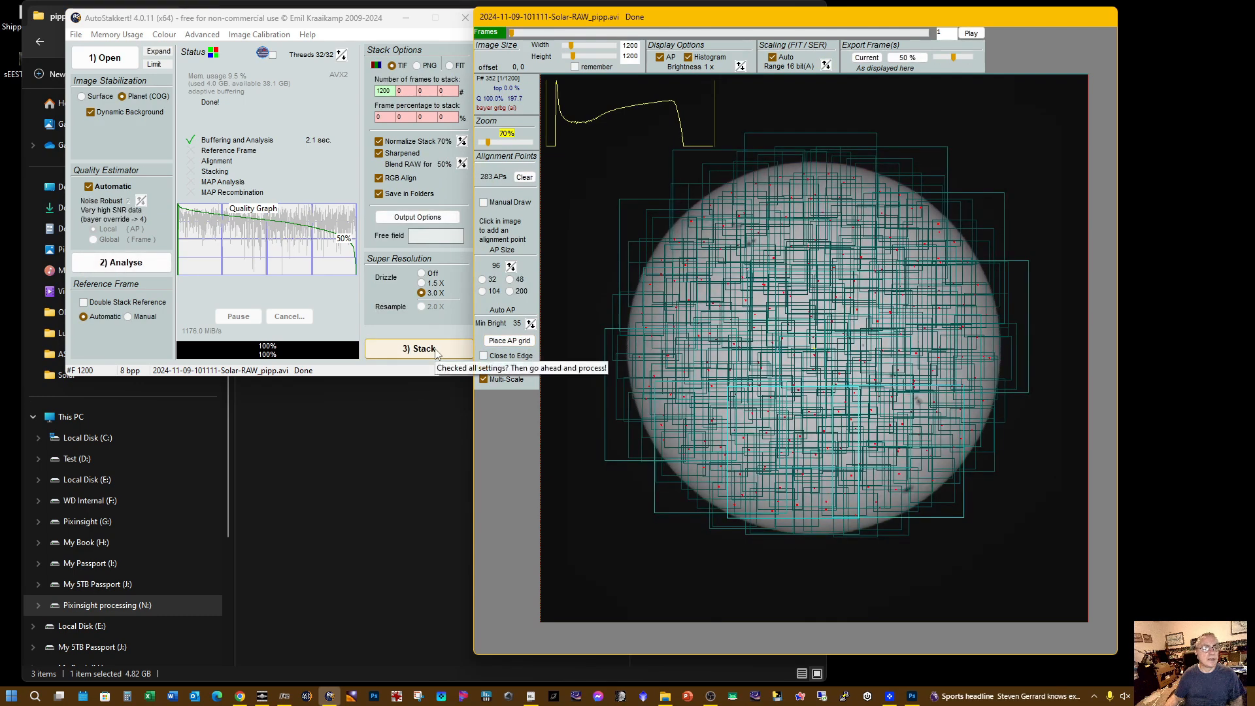
pyautogui.click(459, 342)
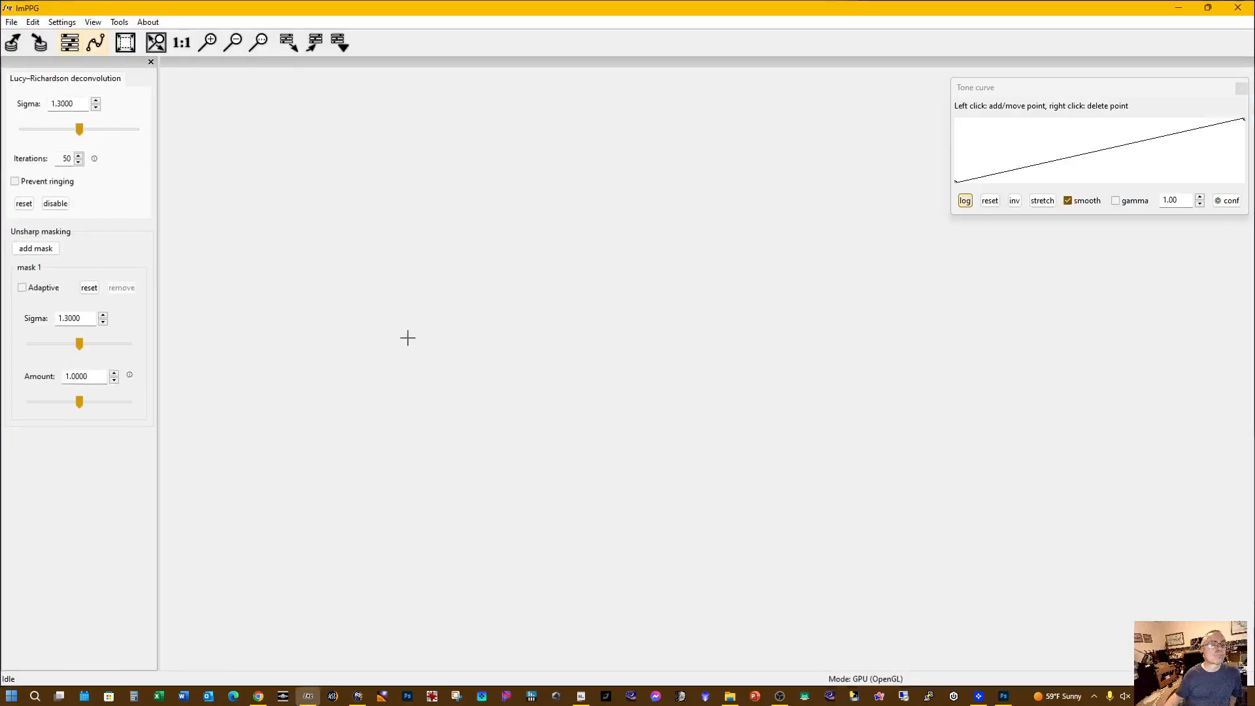
pyautogui.click(11, 22)
pyautogui.click(37, 36)
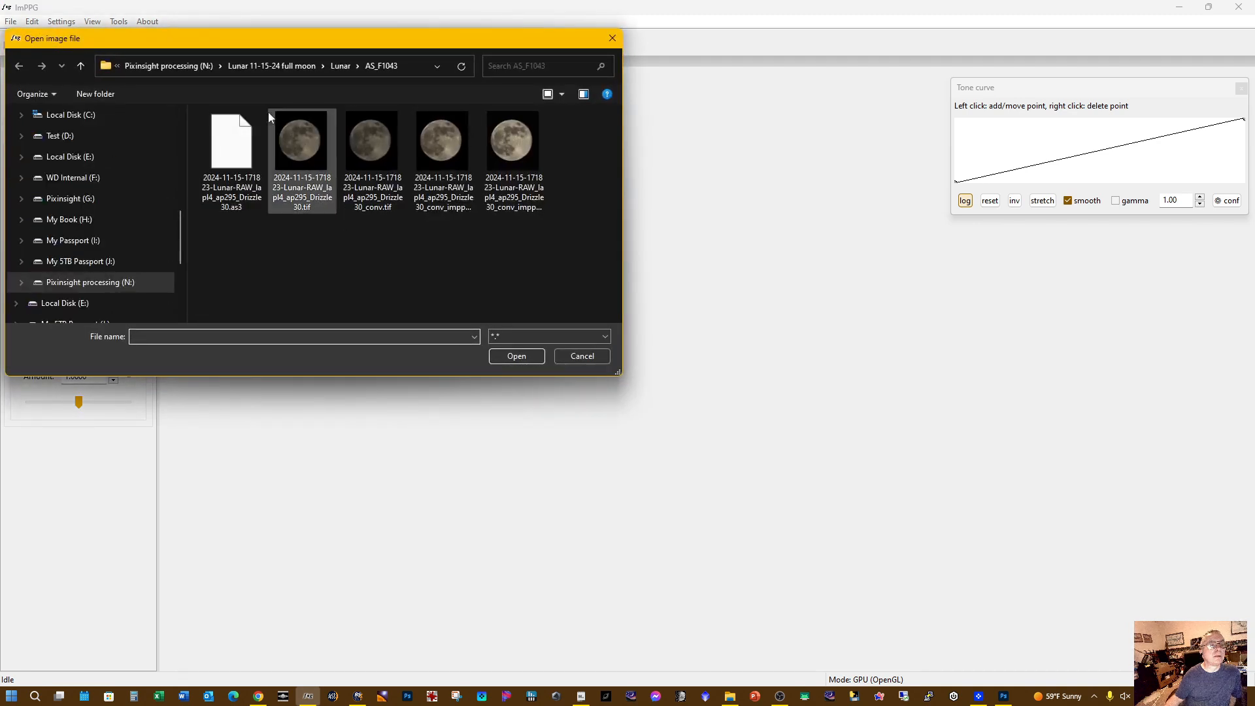
pyautogui.click(181, 67)
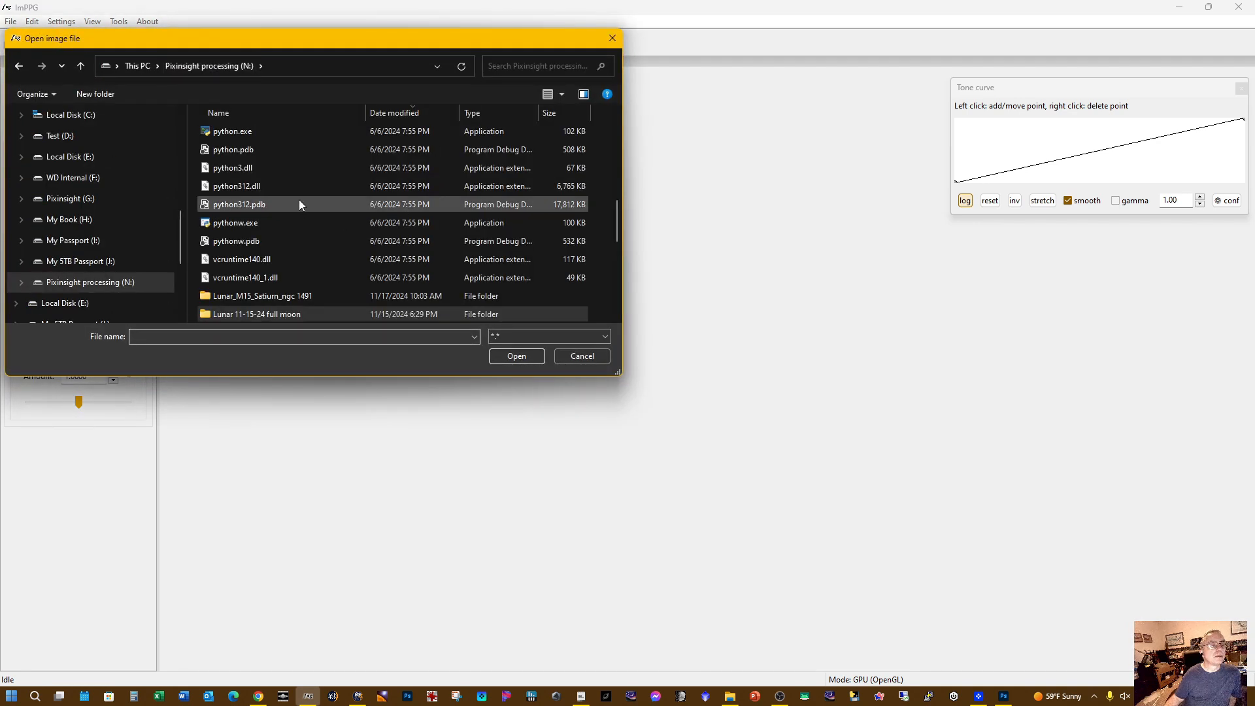
pyautogui.doubleClick(296, 297)
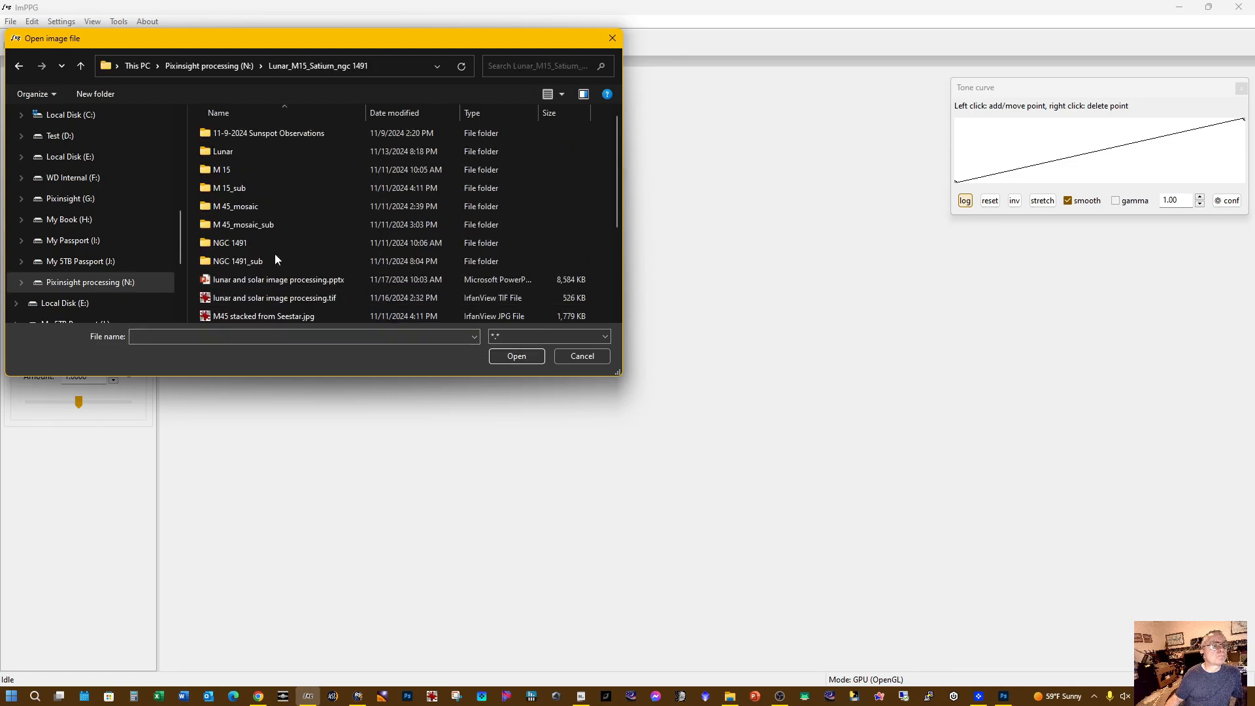
pyautogui.doubleClick(265, 136)
pyautogui.doubleClick(250, 142)
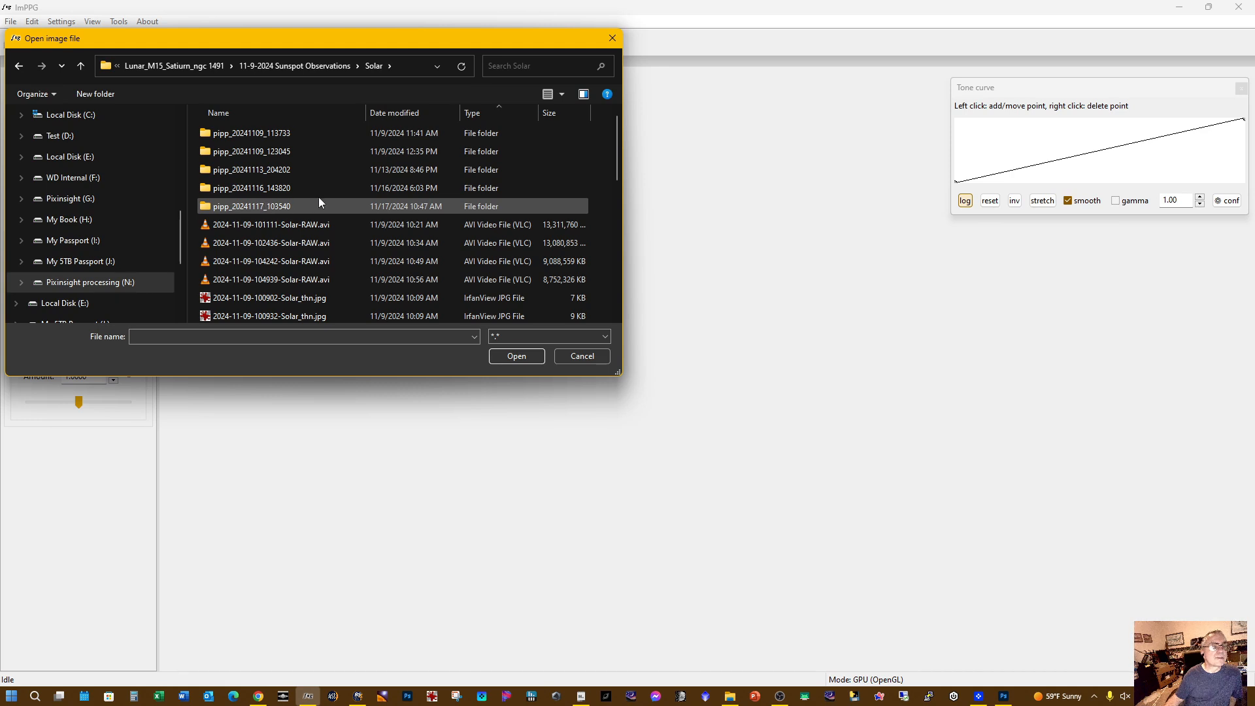
pyautogui.doubleClick(260, 204)
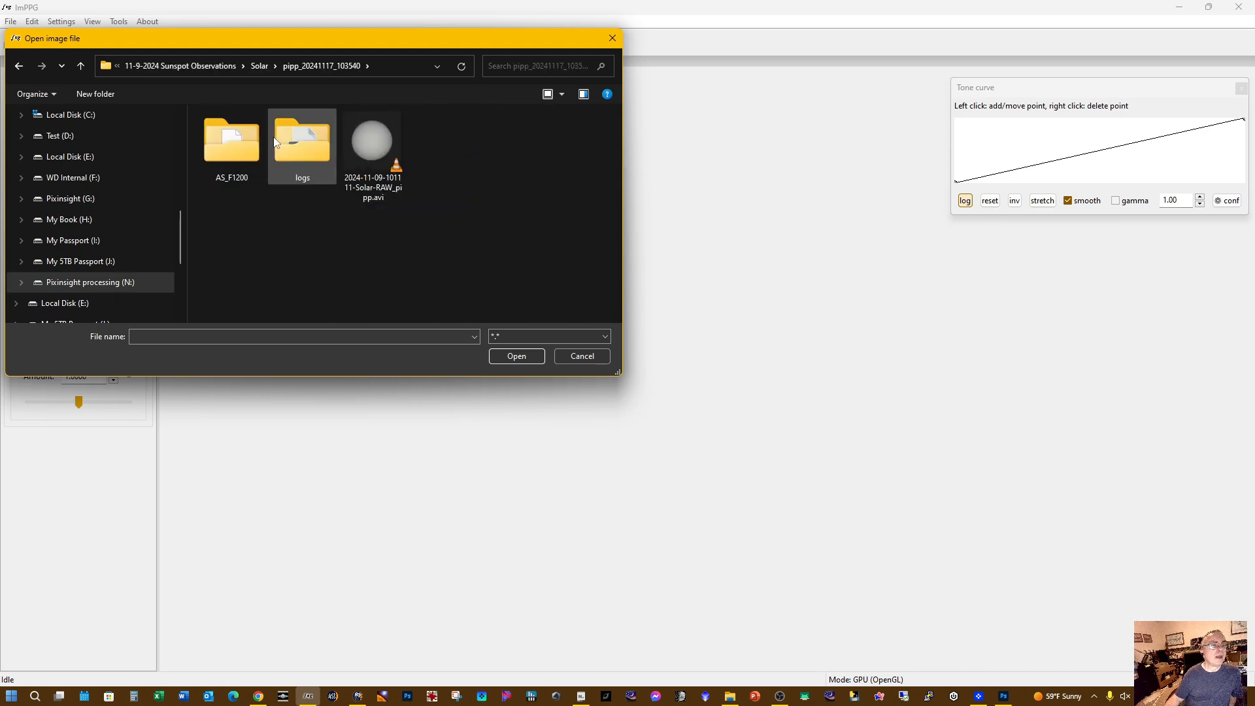
pyautogui.doubleClick(234, 151)
pyautogui.doubleClick(368, 147)
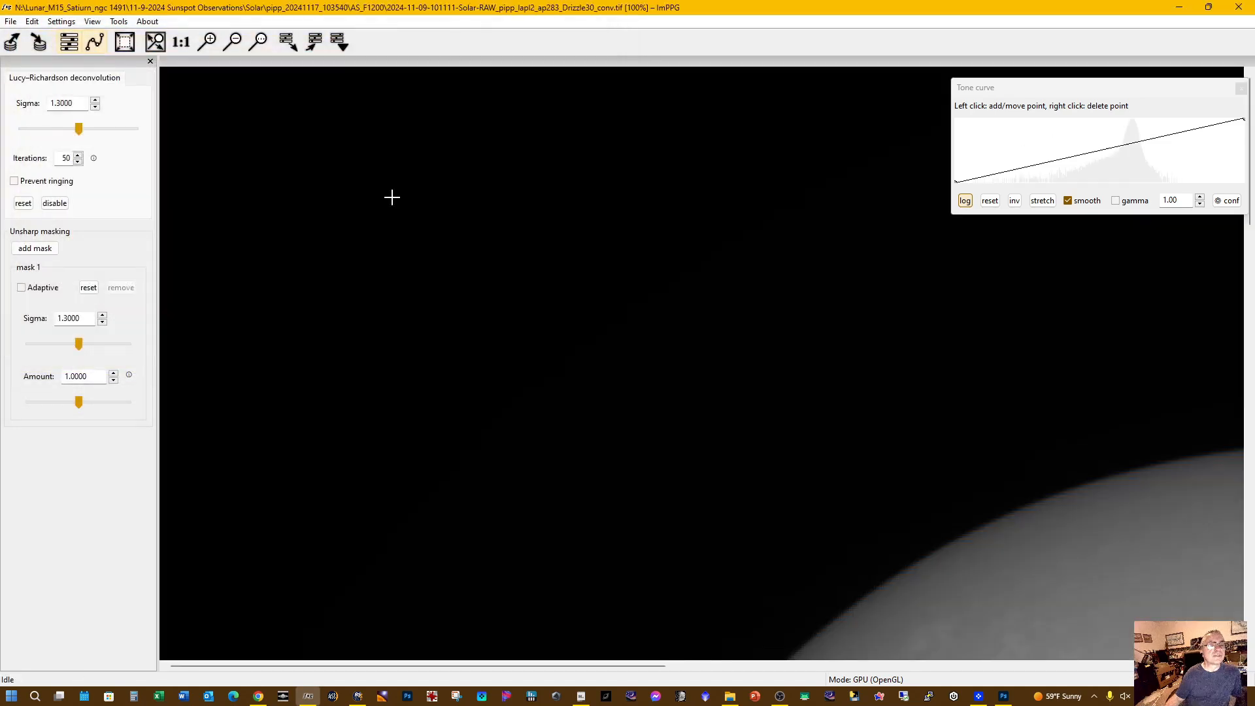
# Fit the full solar disc in view and select the entire image as the processing area
pyautogui.click(235, 41)
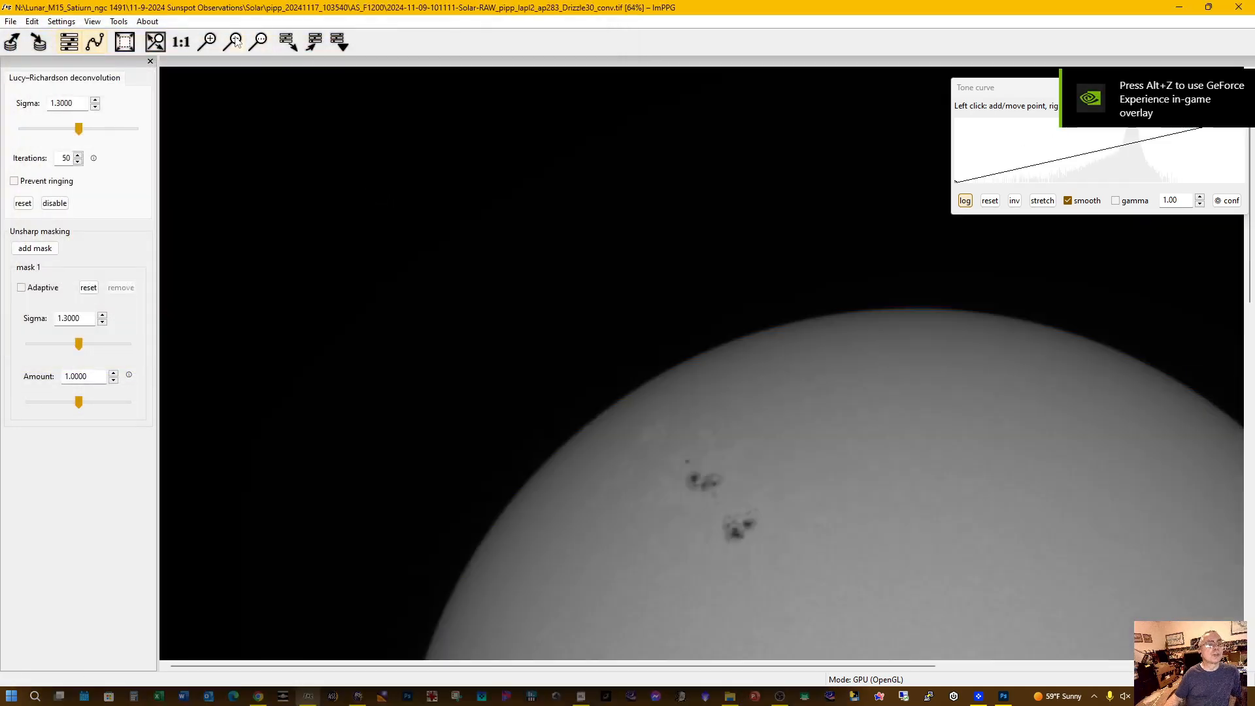
pyautogui.click(235, 41)
pyautogui.click(235, 41)
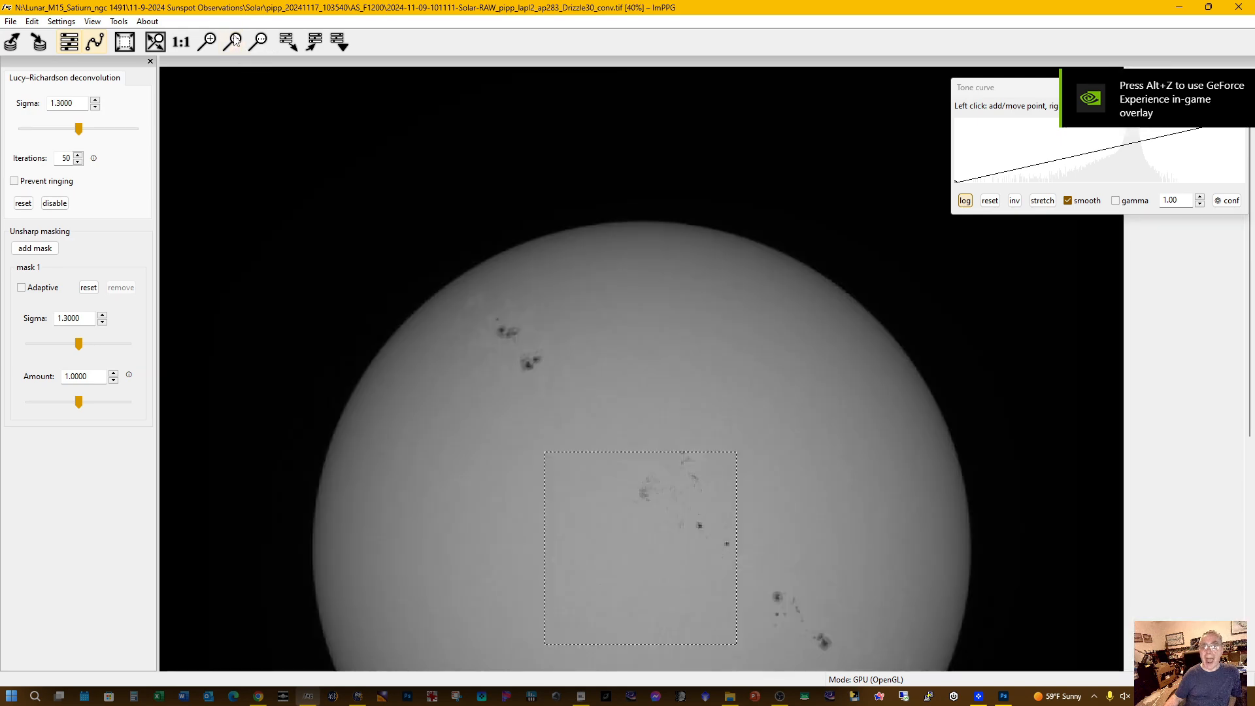
pyautogui.click(236, 42)
pyautogui.click(236, 42)
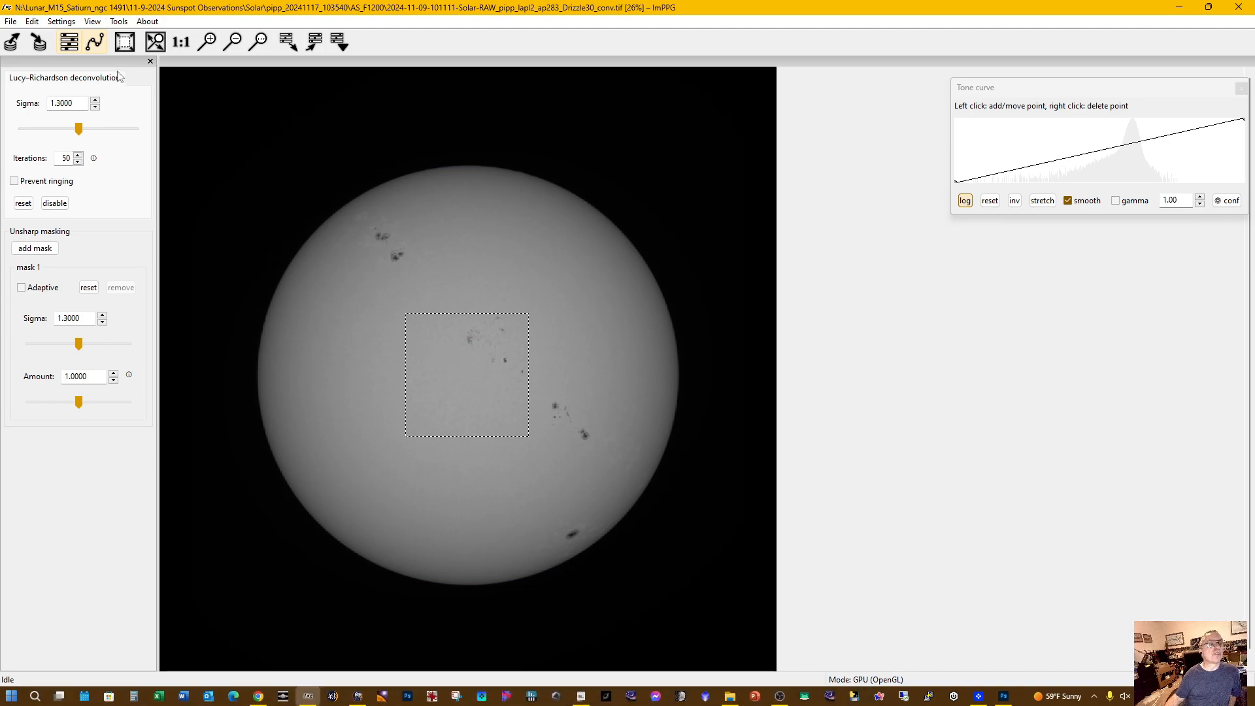
pyautogui.click(125, 45)
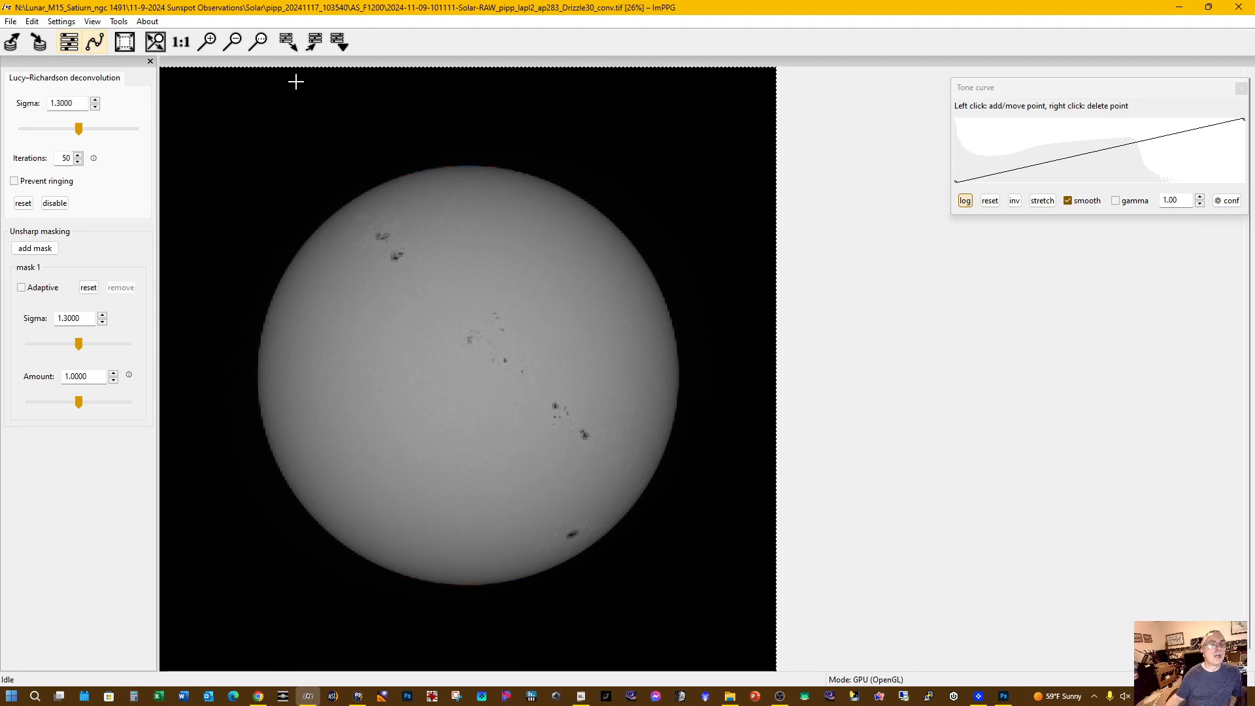
# Reduce the unsharp masking amount of mask 1 to 0.0156
pyautogui.click(207, 42)
pyautogui.click(207, 41)
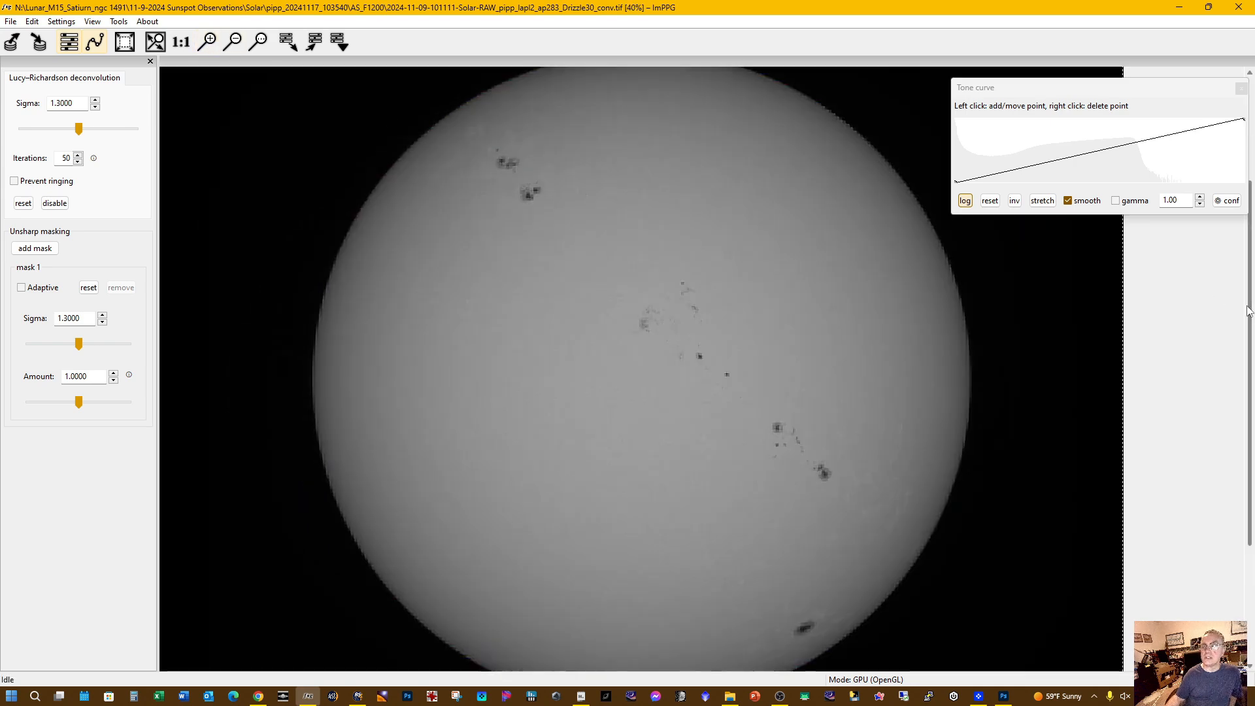
pyautogui.moveTo(1250, 311); pyautogui.dragTo(1251, 267)
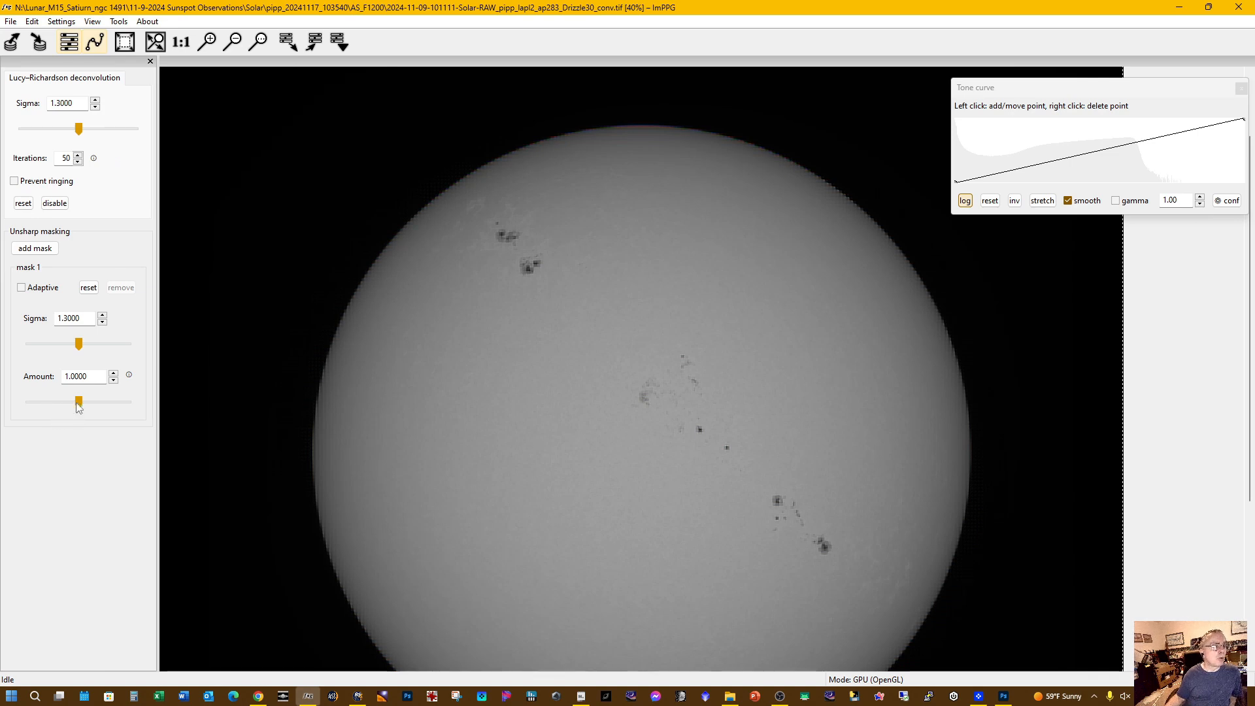
pyautogui.moveTo(56, 394); pyautogui.dragTo(28, 389)
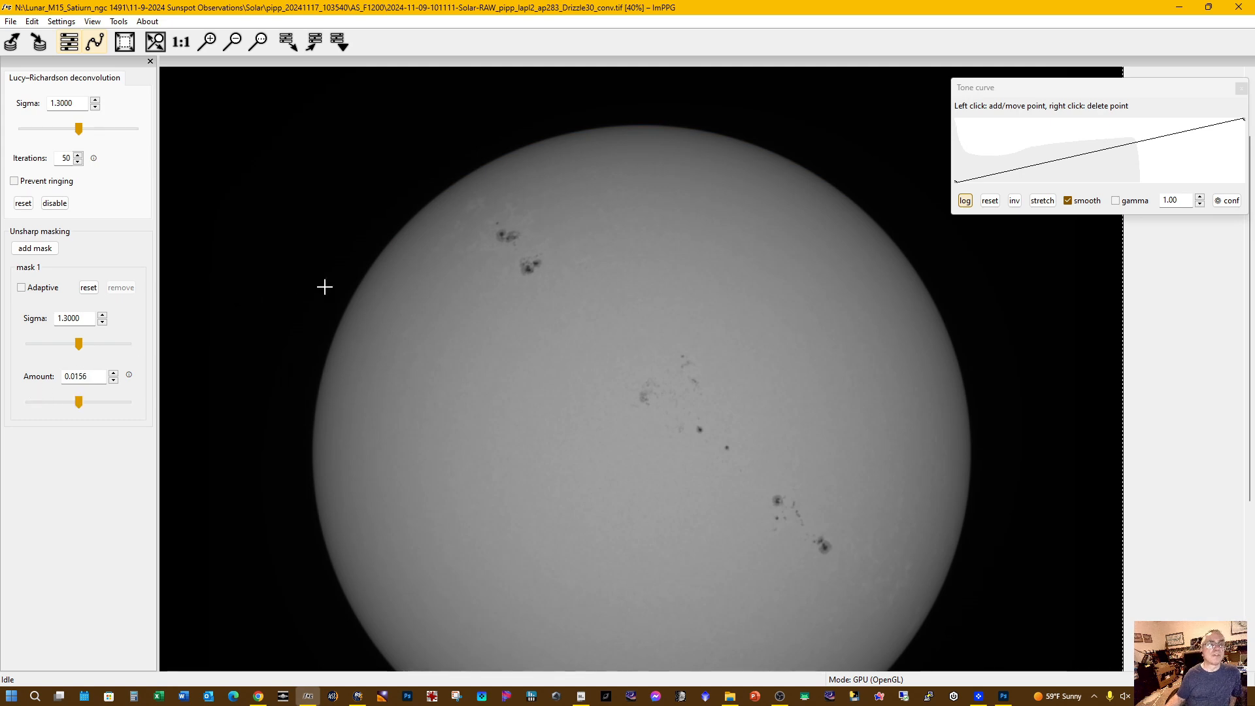
# Raise the unsharp masking sigma of mask 1 to 2.2424
pyautogui.click(210, 43)
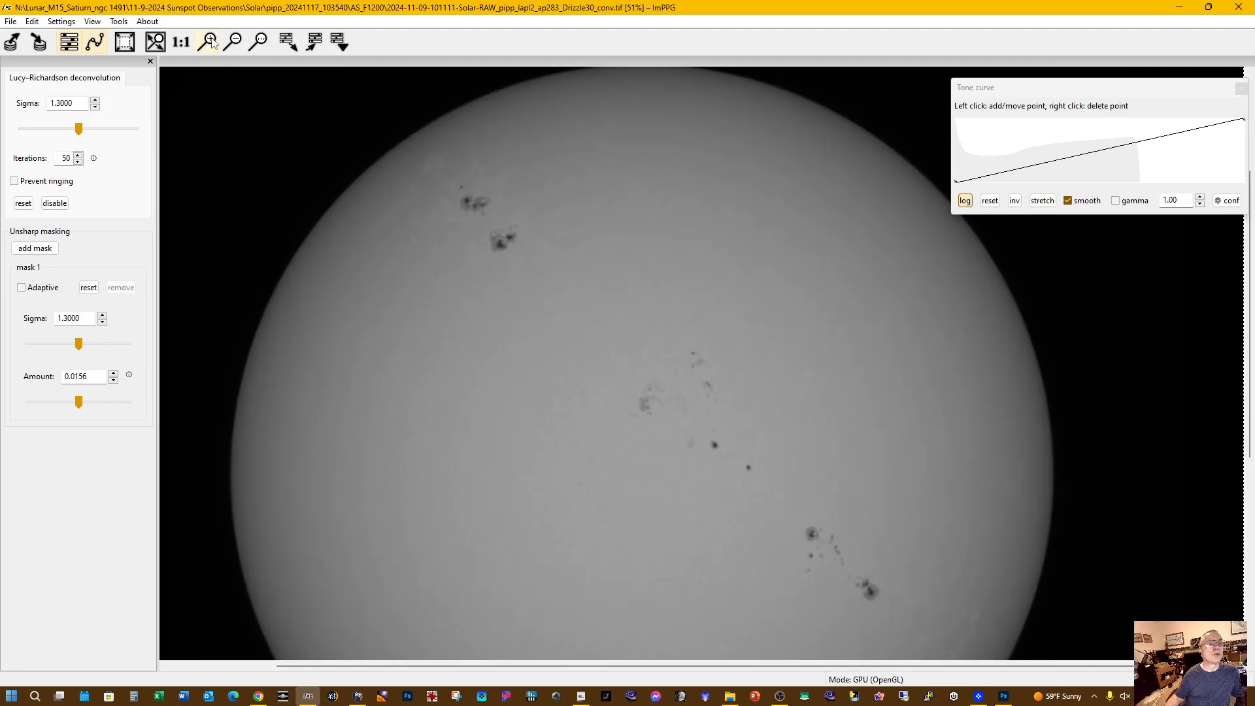
pyautogui.click(209, 42)
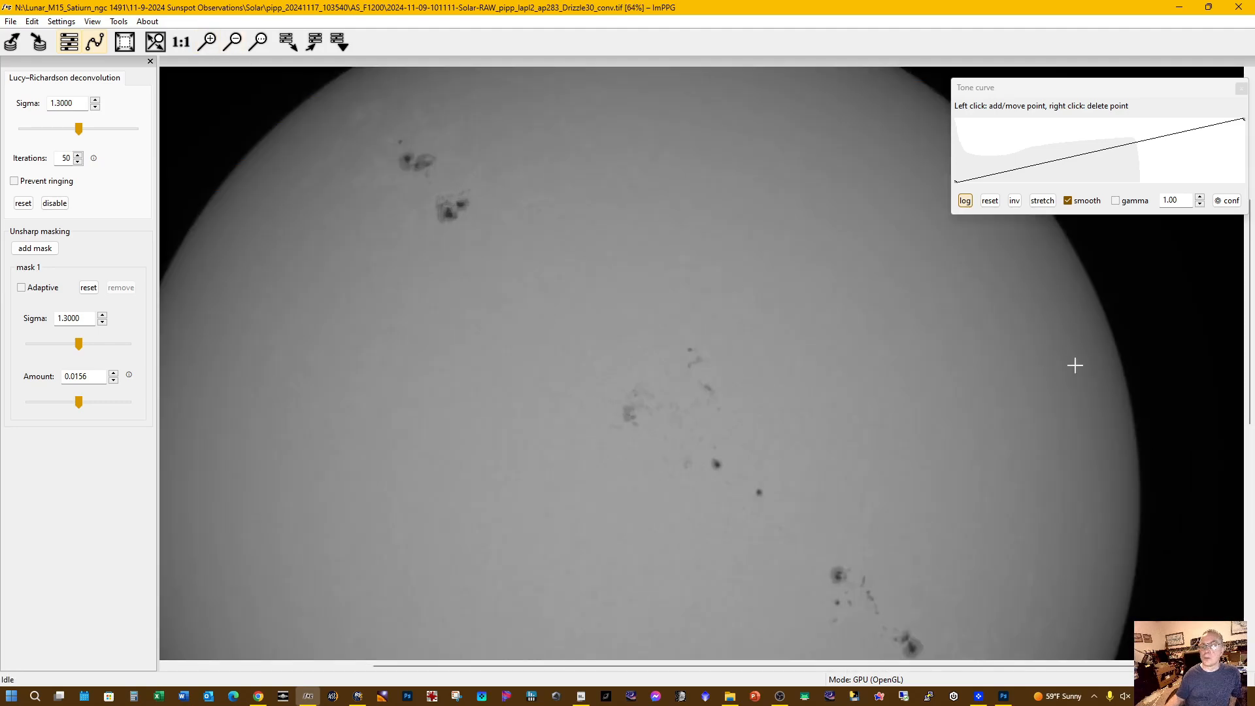
pyautogui.moveTo(1249, 350); pyautogui.dragTo(1249, 258)
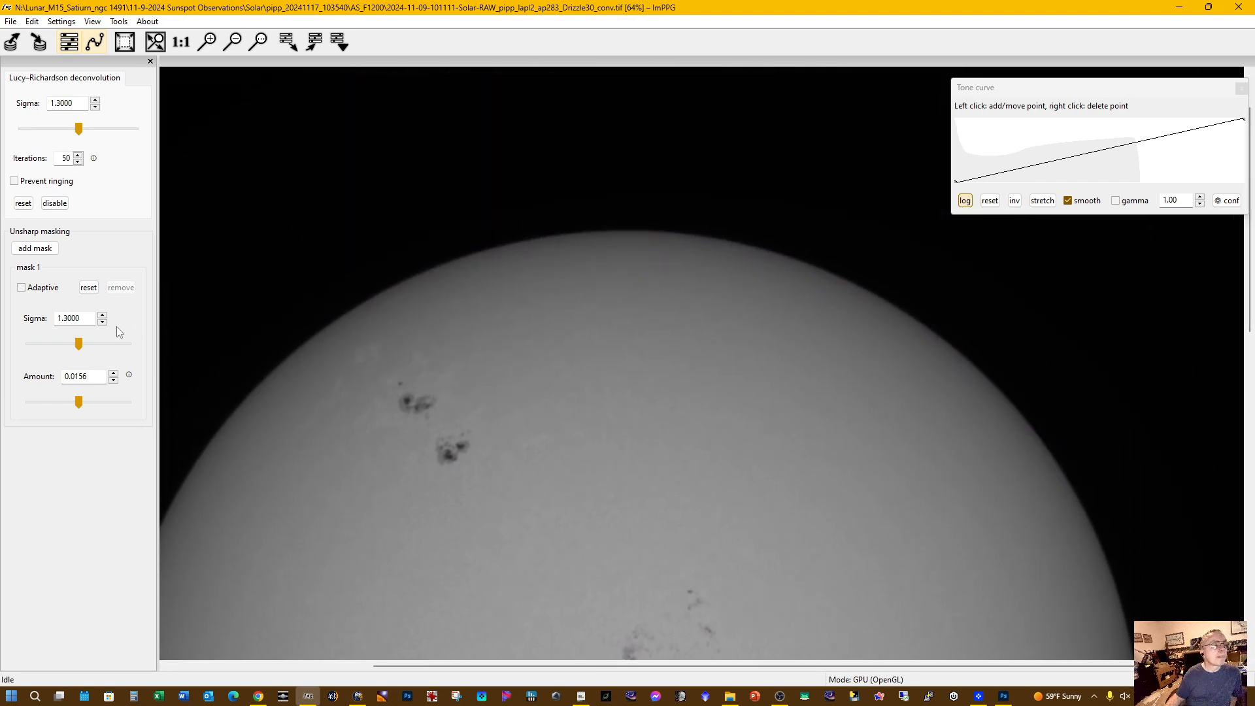
pyautogui.moveTo(93, 349); pyautogui.dragTo(120, 343)
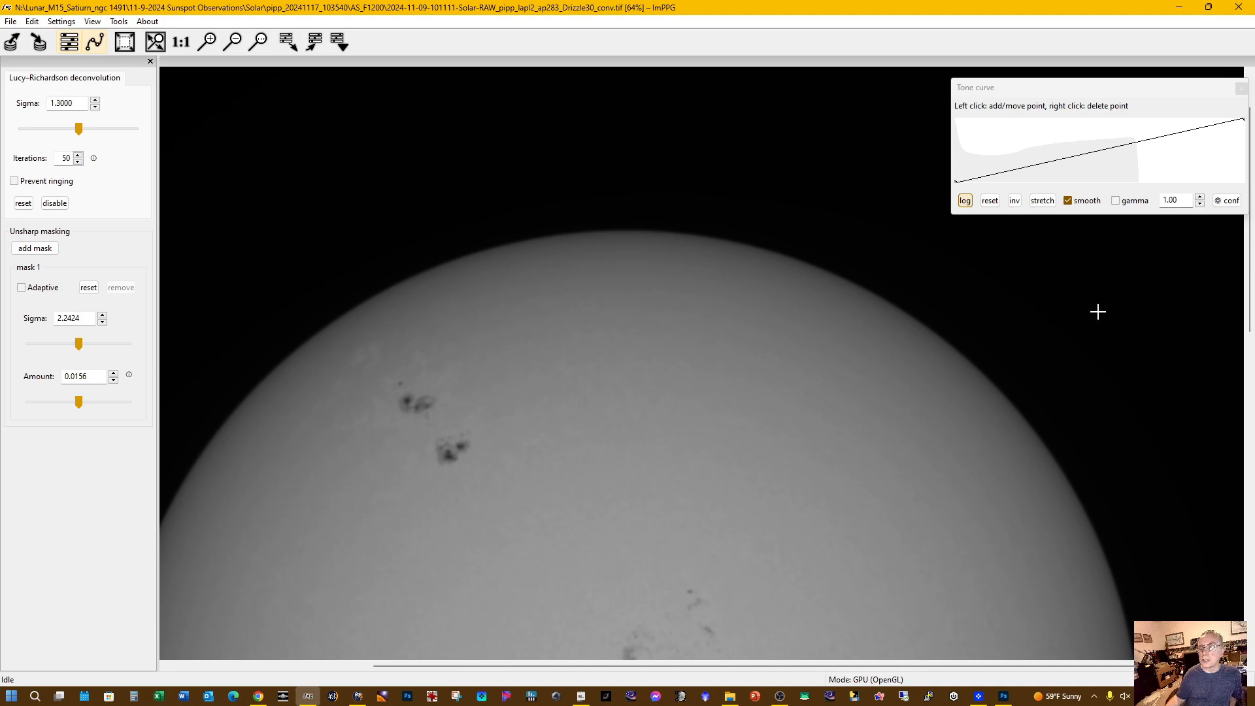
# Inspect the sunspots across the disc and adjust the Lucy–Richardson deconvolution sigma, trying 4.6542 and settling on 2.5115
pyautogui.moveTo(1251, 295); pyautogui.dragTo(1230, 438)
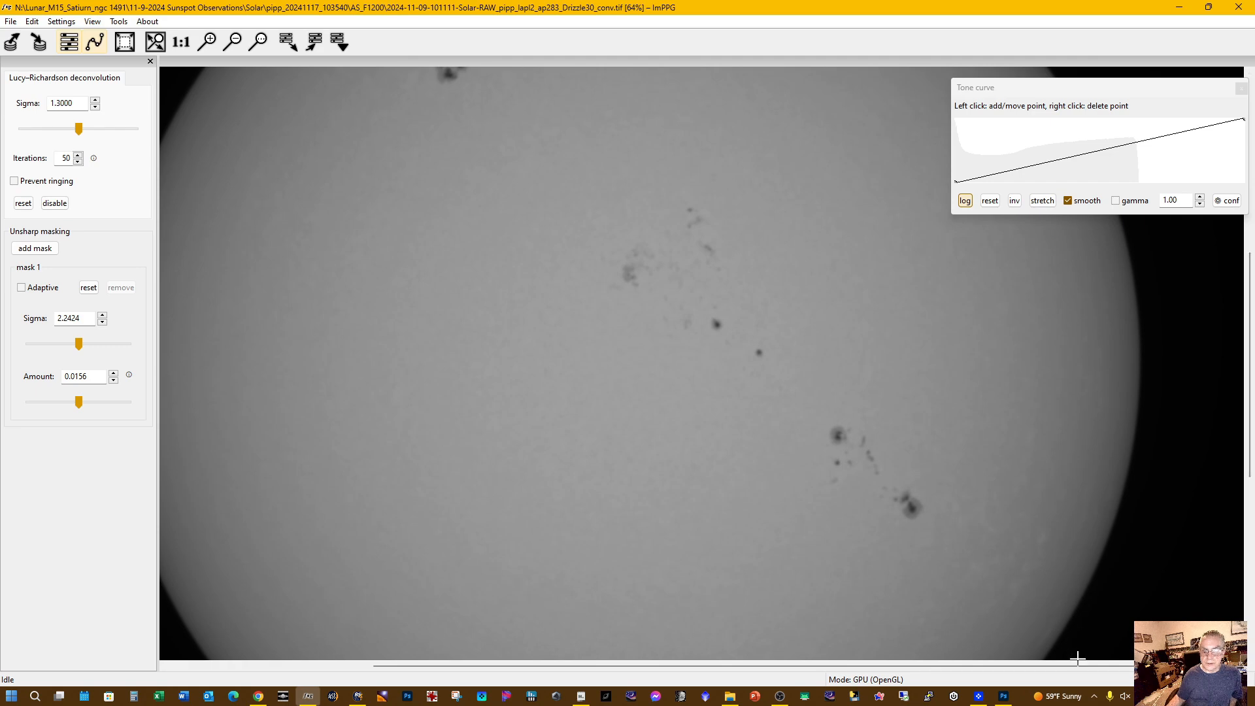
pyautogui.moveTo(1076, 667); pyautogui.dragTo(1019, 671)
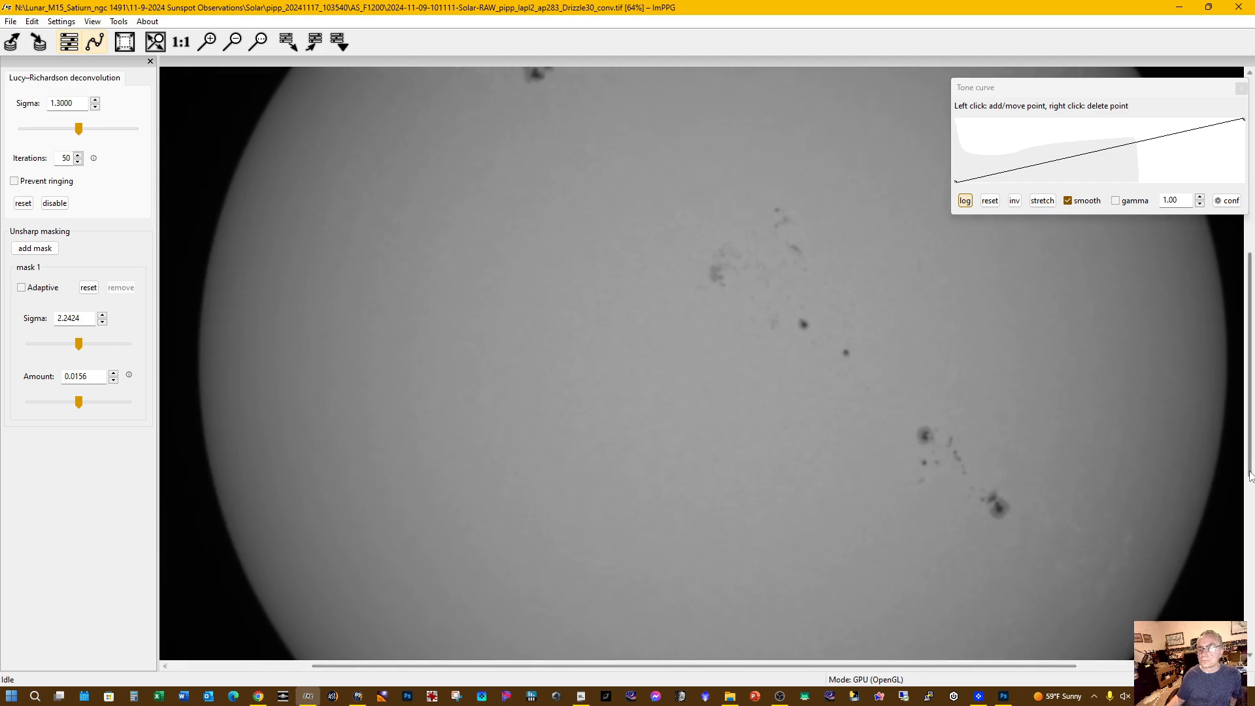
pyautogui.moveTo(1249, 462); pyautogui.dragTo(1250, 402)
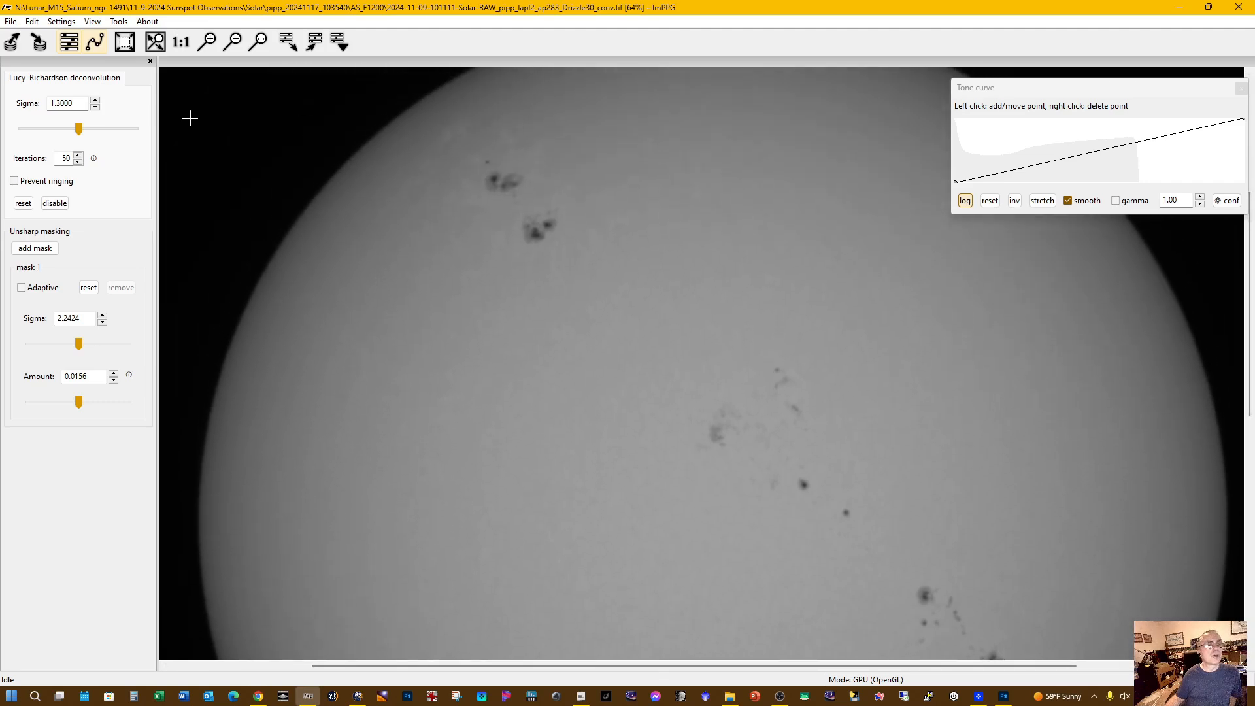
pyautogui.click(237, 41)
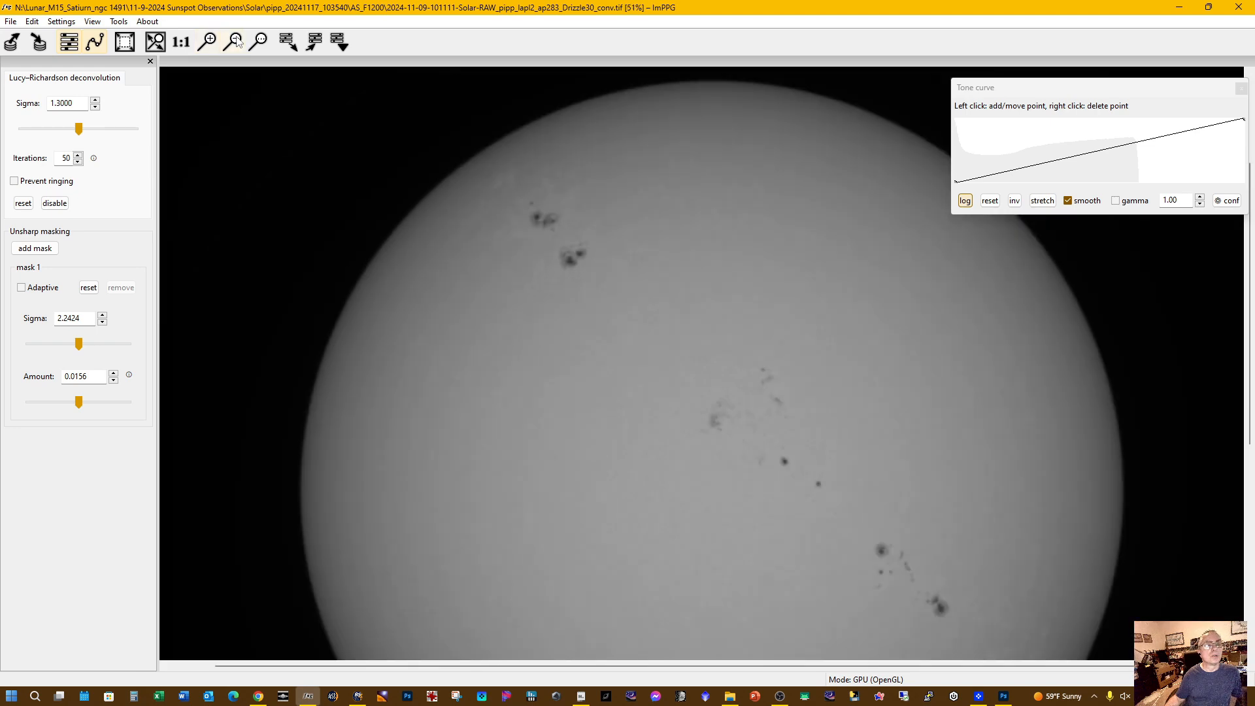
pyautogui.click(236, 41)
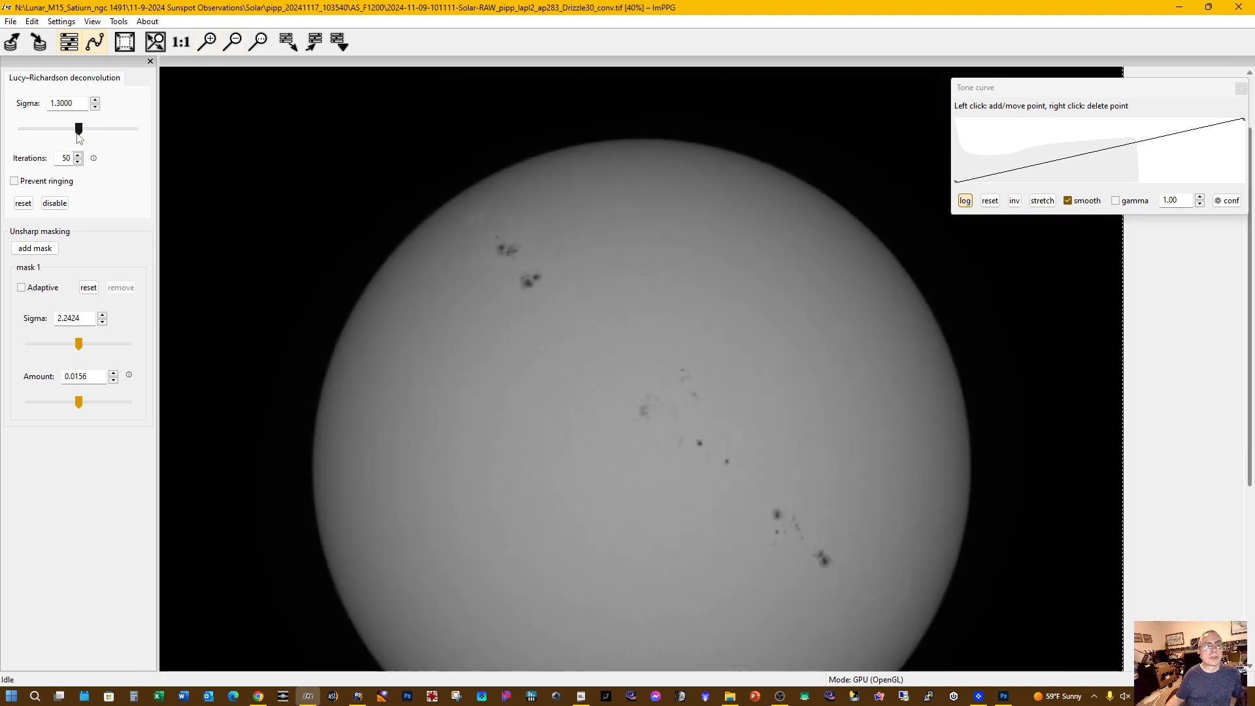
pyautogui.moveTo(82, 134); pyautogui.dragTo(129, 136)
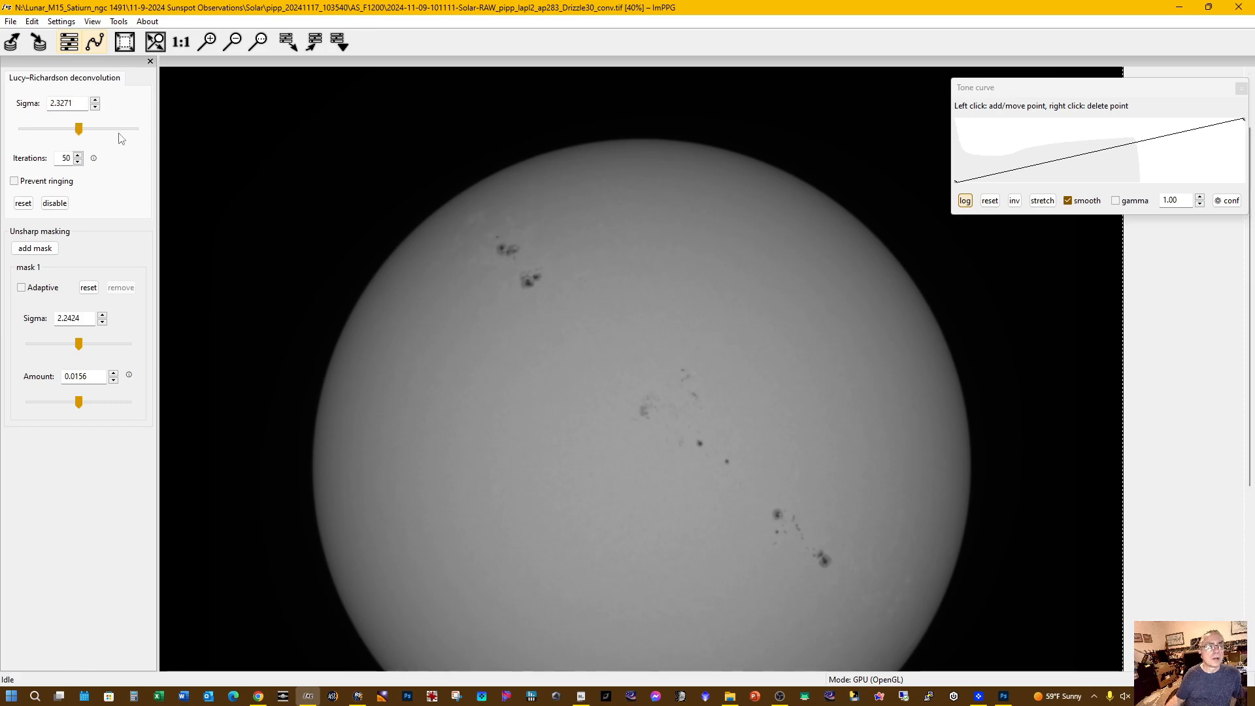
pyautogui.moveTo(79, 133); pyautogui.dragTo(138, 136)
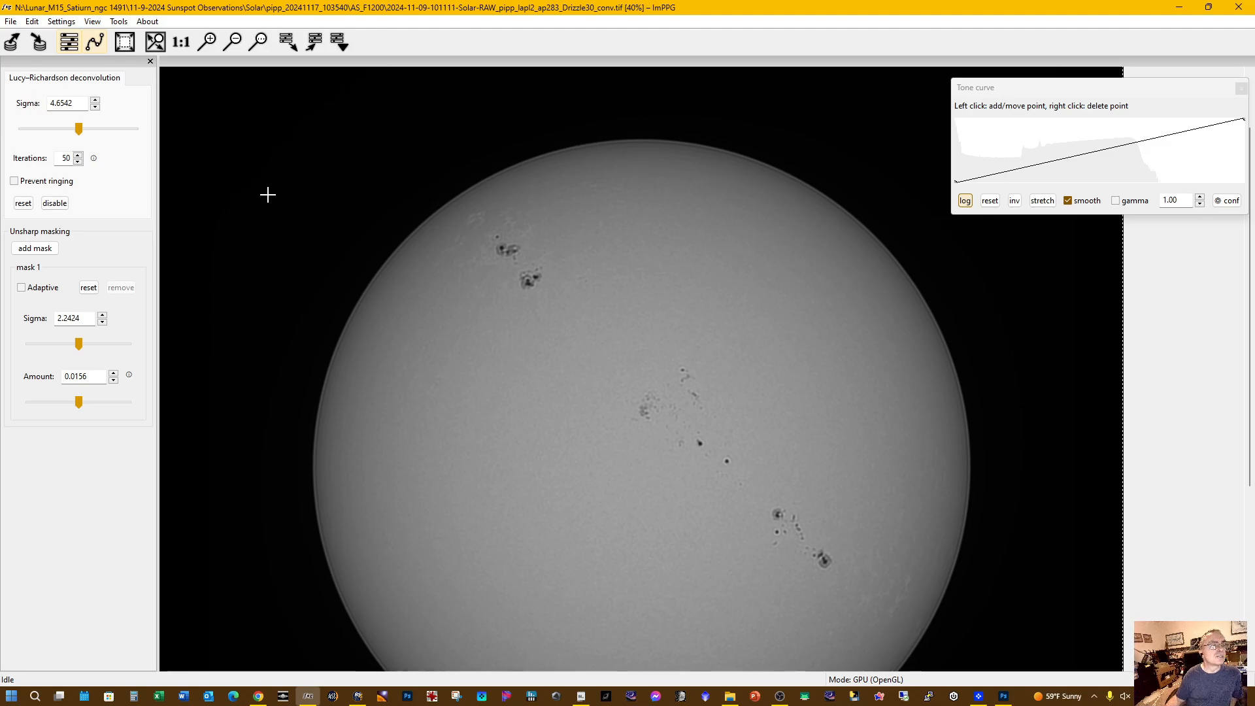
pyautogui.moveTo(83, 135)
pyautogui.mouseDown()
pyautogui.moveTo(61, 134)
pyautogui.moveTo(71, 132)
pyautogui.mouseUp()
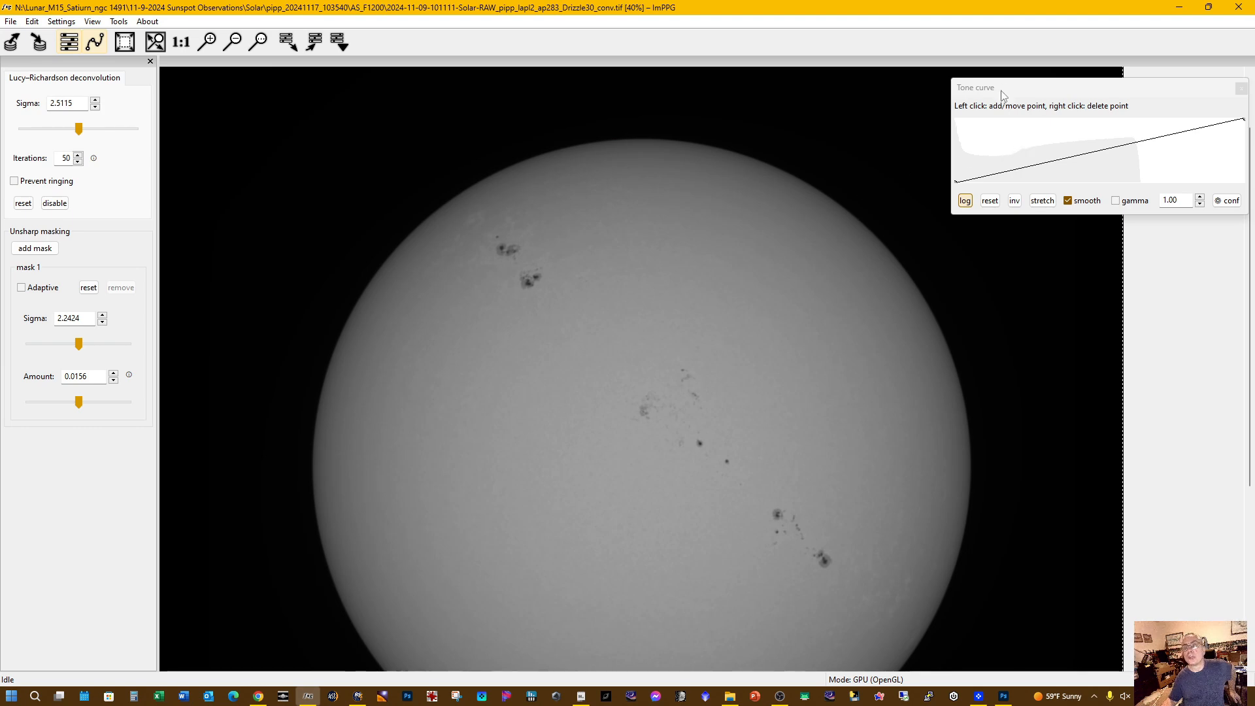
# Stretch the tone curve to the histogram range and add a curve point in the upper midtones, lowered slightly
pyautogui.click(1026, 90)
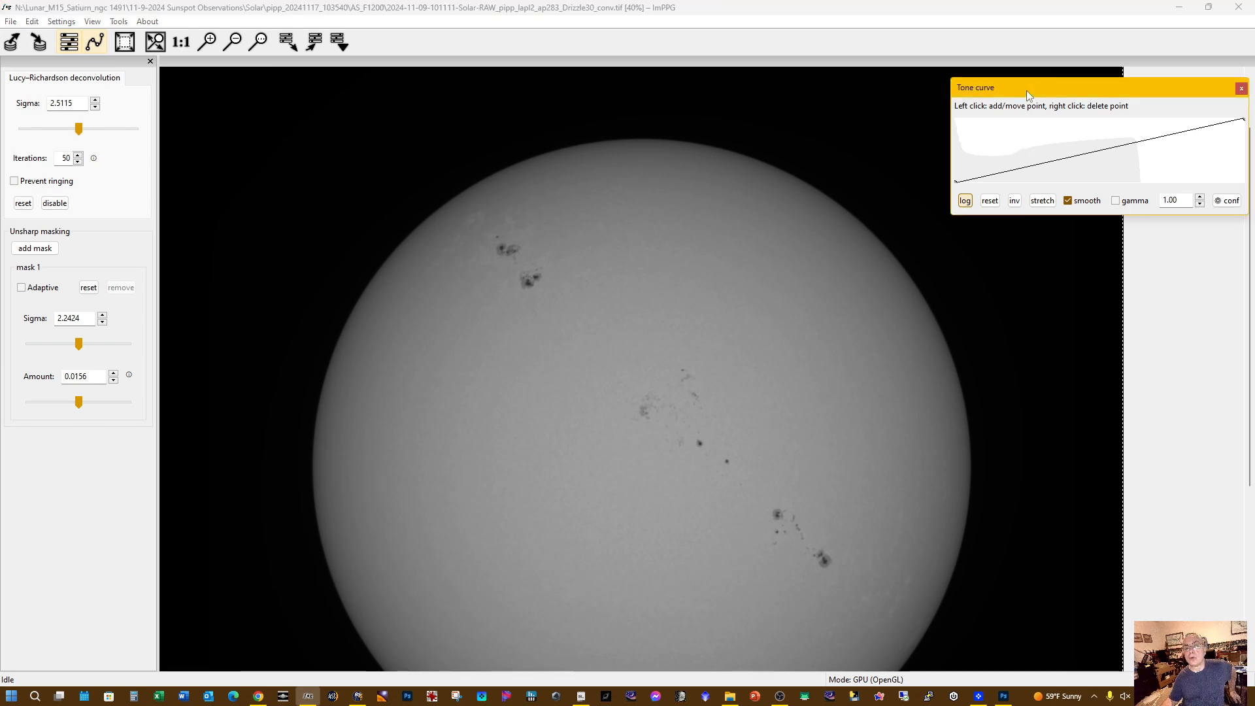
pyautogui.click(1041, 204)
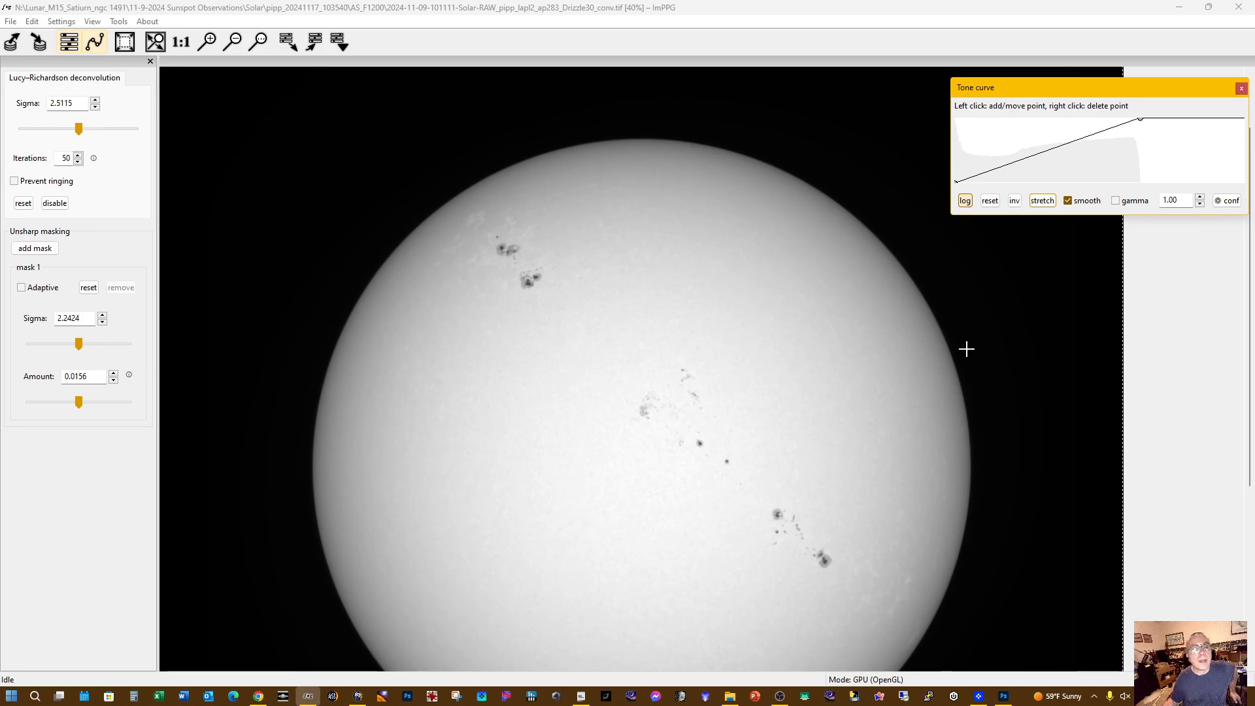
pyautogui.click(1075, 142)
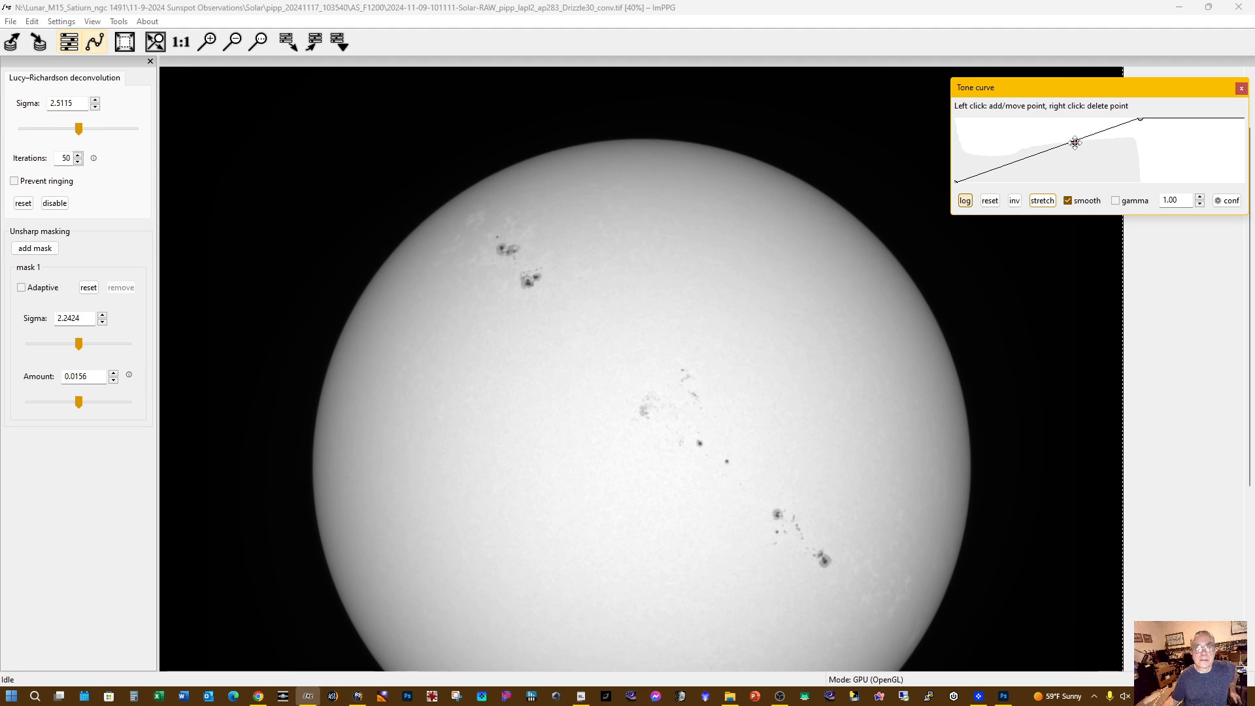
pyautogui.moveTo(1075, 142); pyautogui.dragTo(1075, 145)
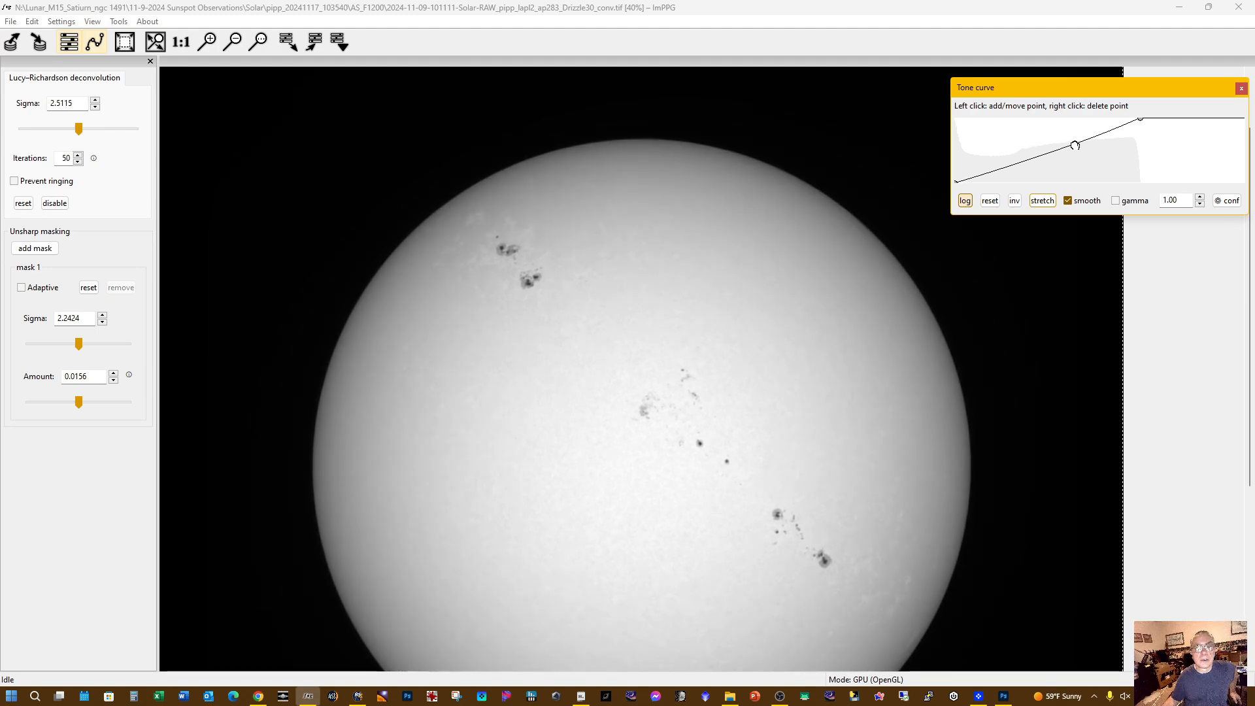
# Add a tone curve point in the lower midtones and lower the curve's highlight end point slightly
pyautogui.moveTo(1033, 160); pyautogui.dragTo(1033, 161)
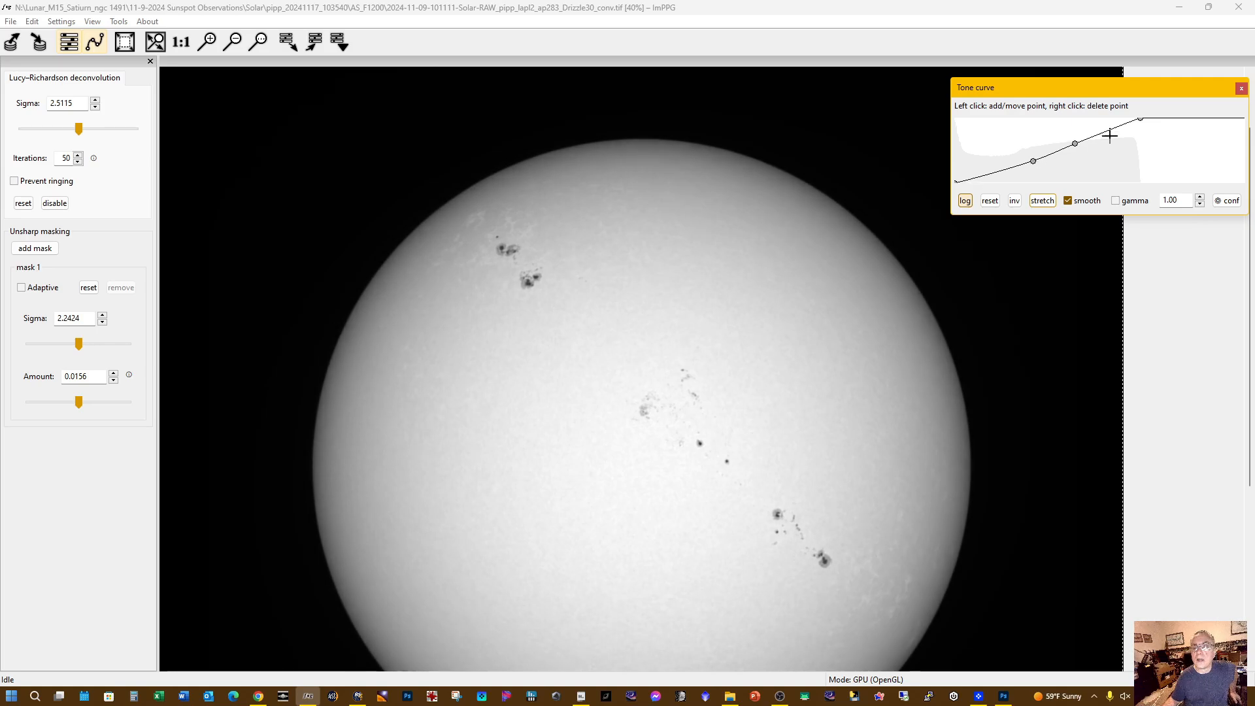
pyautogui.moveTo(1139, 120); pyautogui.dragTo(1138, 128)
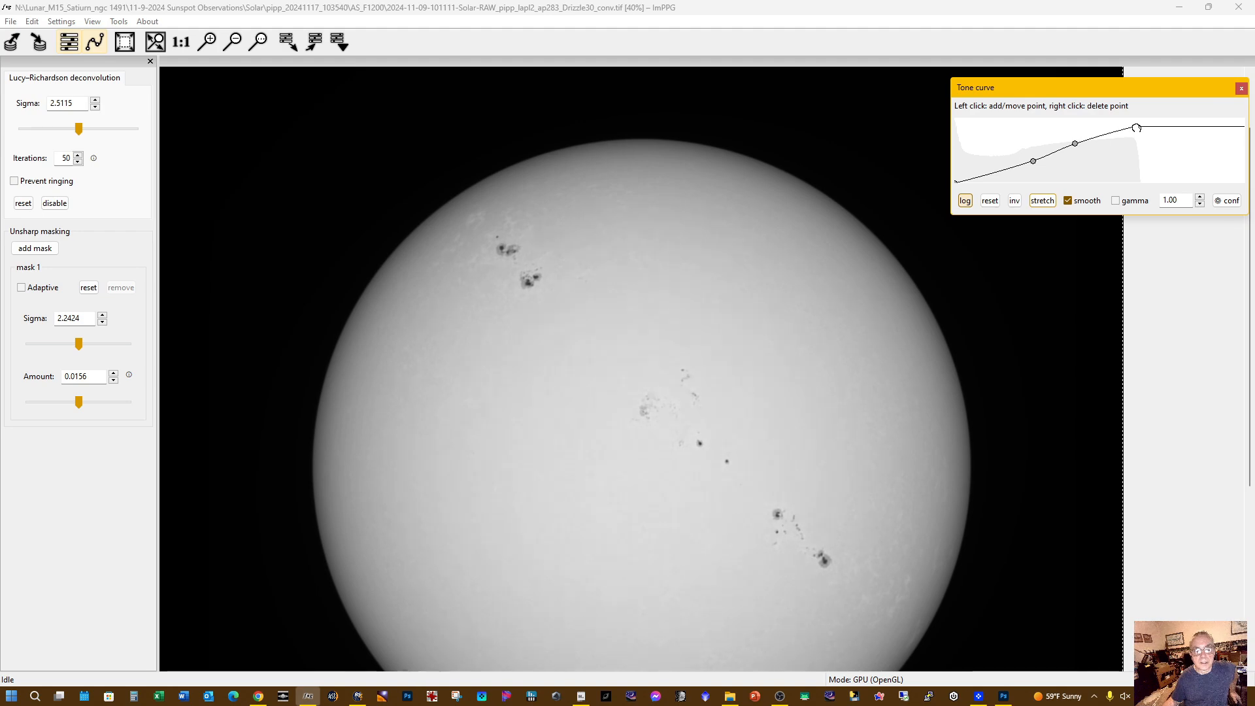
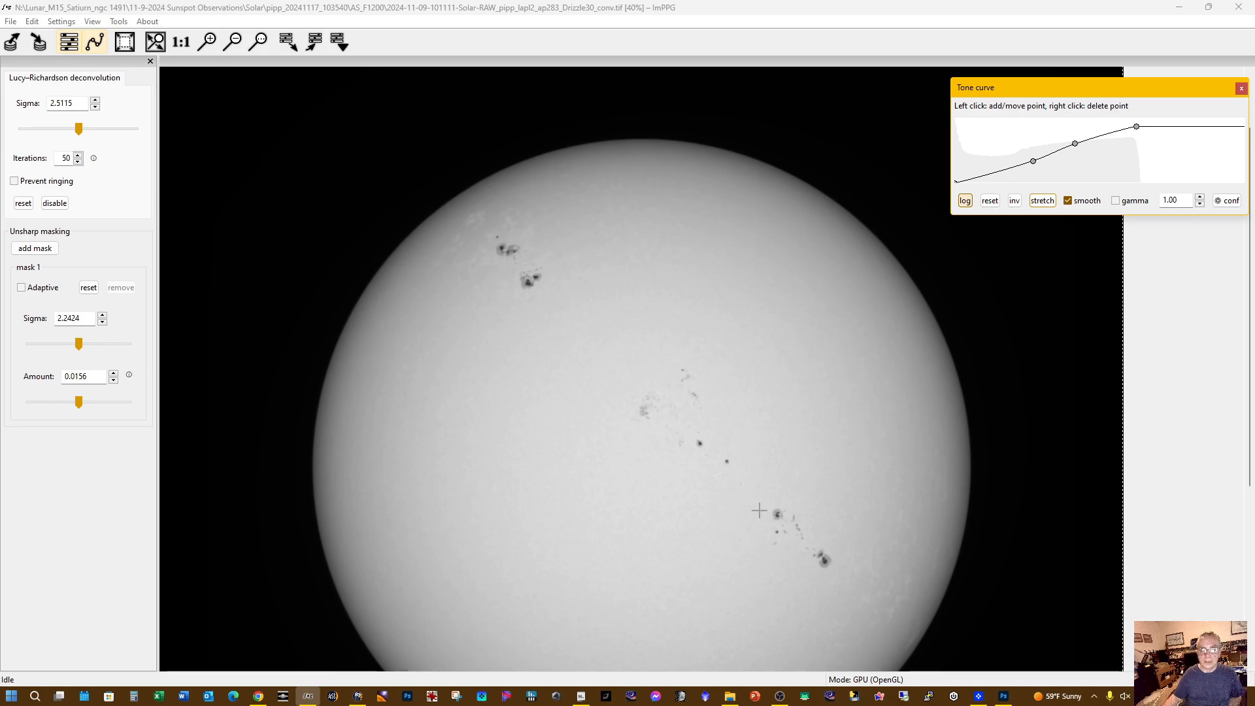
# Start saving the processed image and browse to the AS_F1200 folder inside pipp_20241117_103540 of the 11-9-2024 Sunspot Observations Solar folder
pyautogui.click(11, 22)
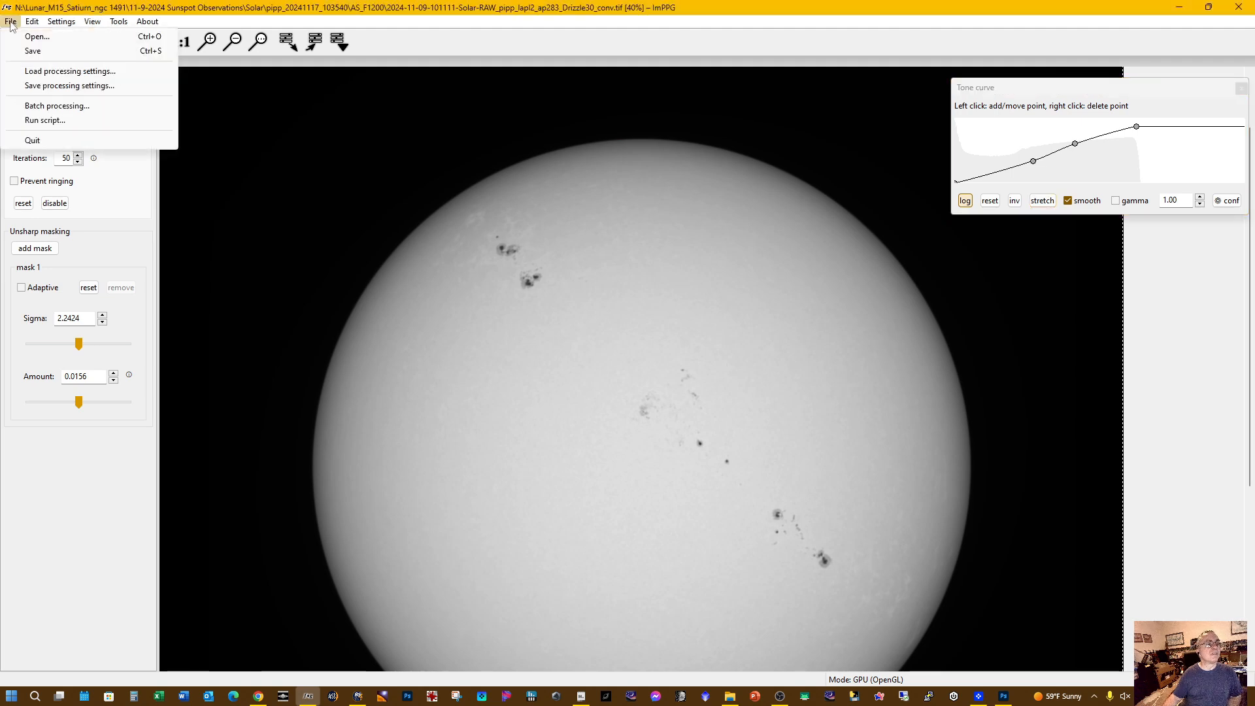
pyautogui.click(33, 51)
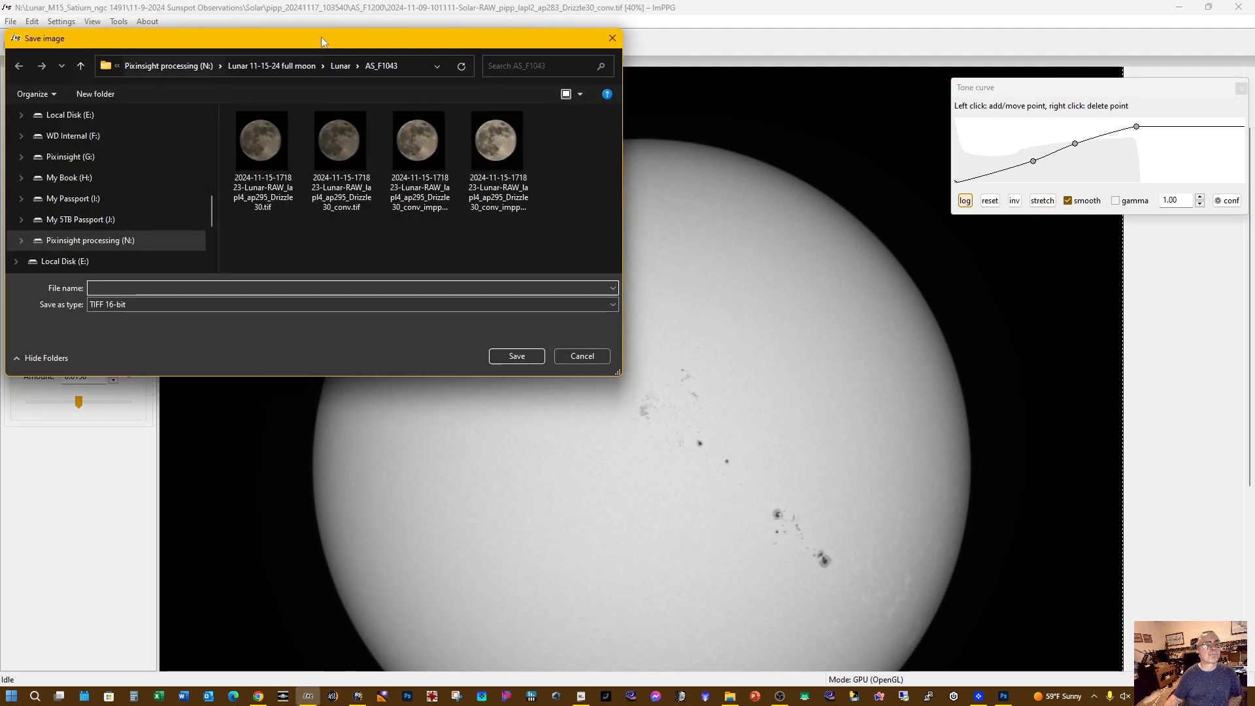
pyautogui.click(169, 66)
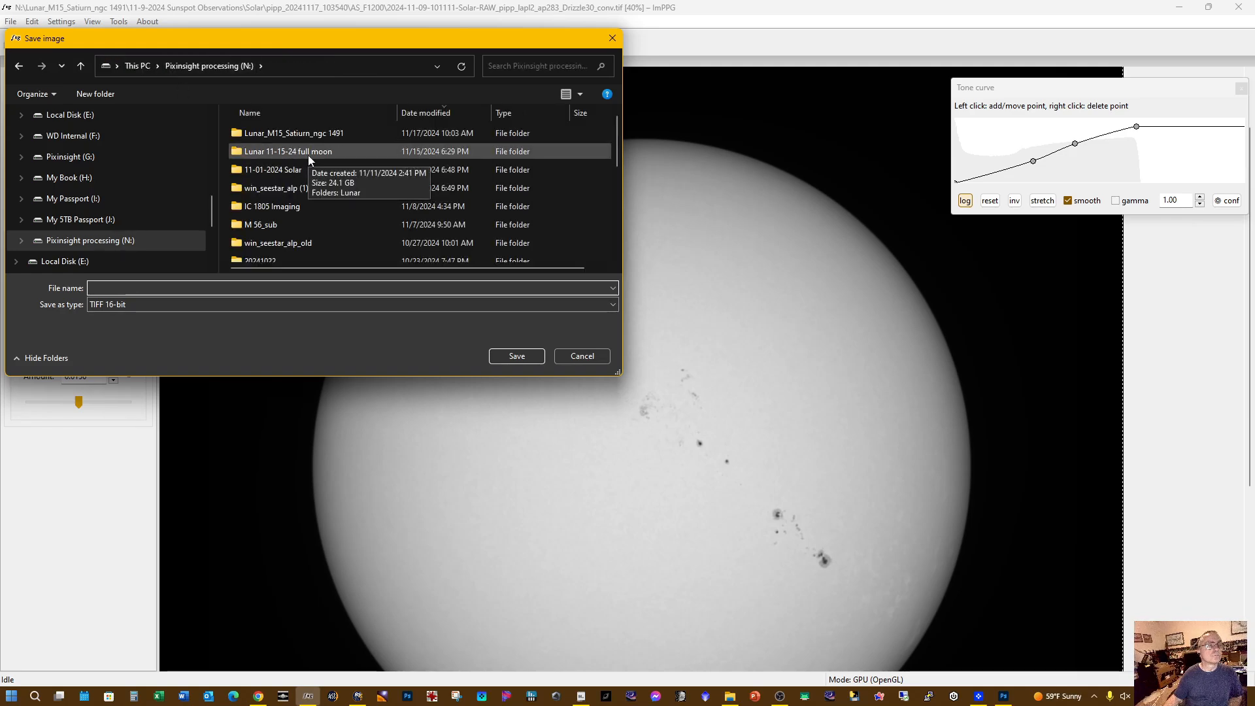
pyautogui.doubleClick(308, 135)
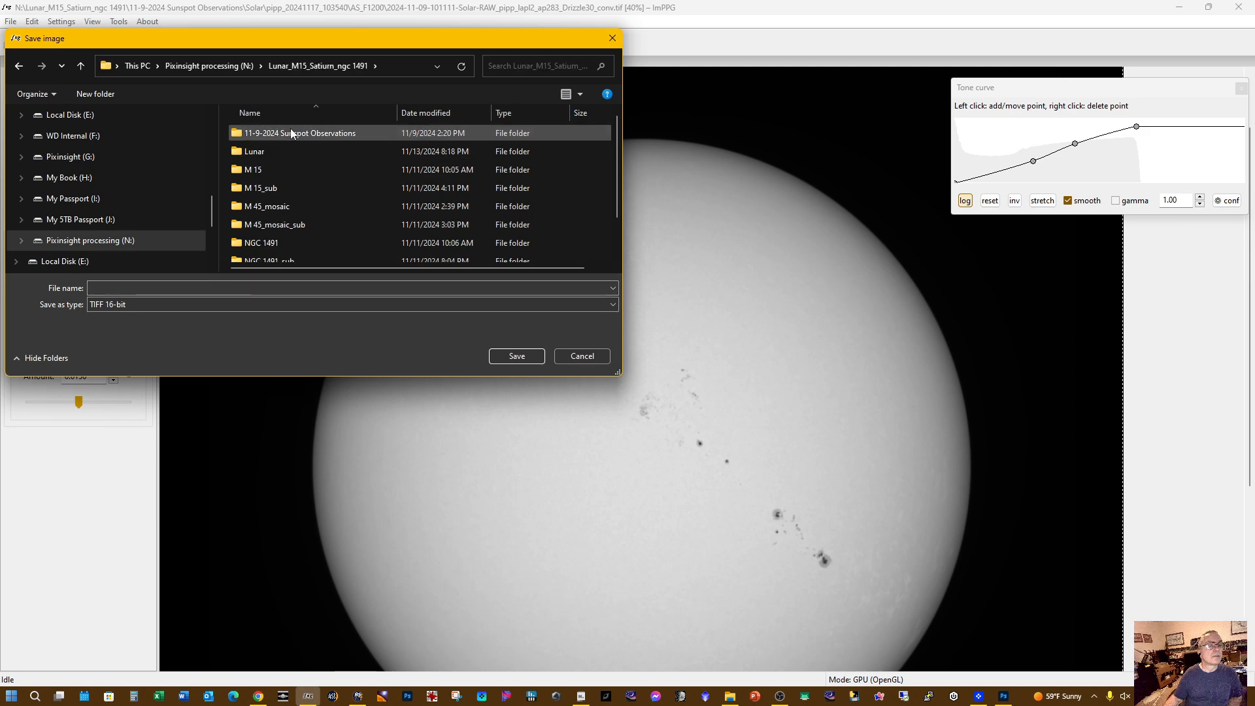
pyautogui.doubleClick(291, 133)
pyautogui.doubleClick(283, 142)
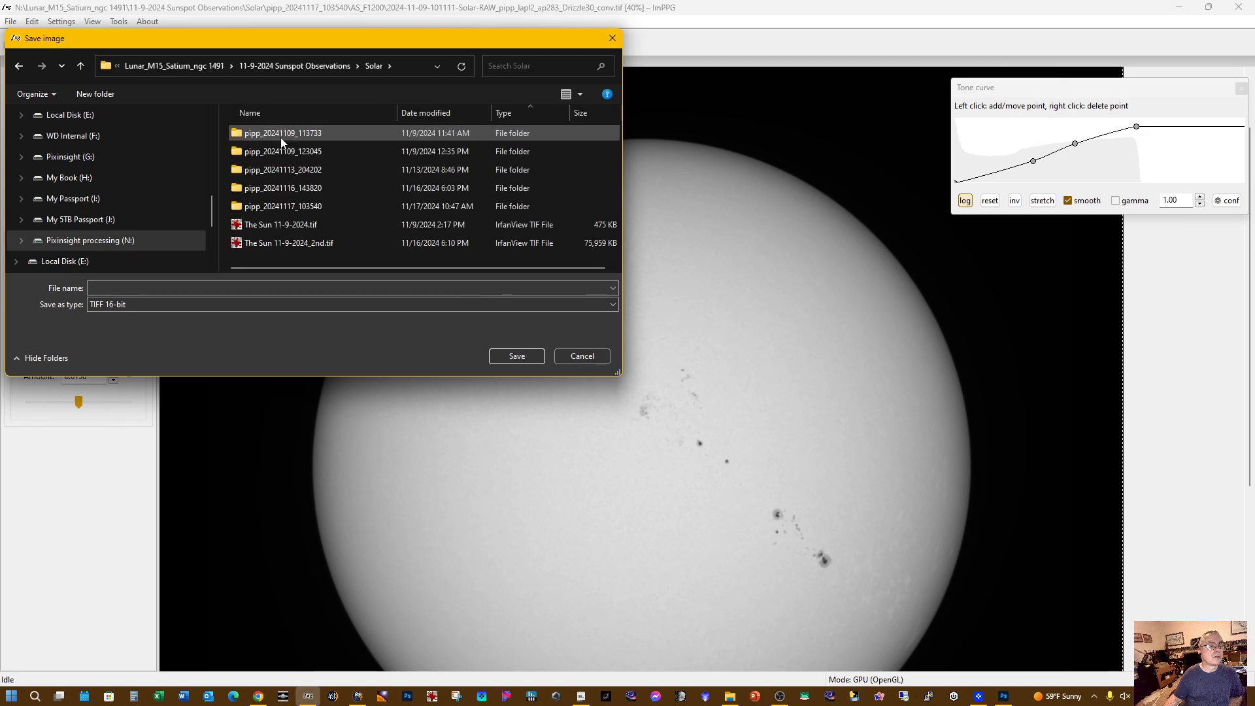
pyautogui.doubleClick(295, 207)
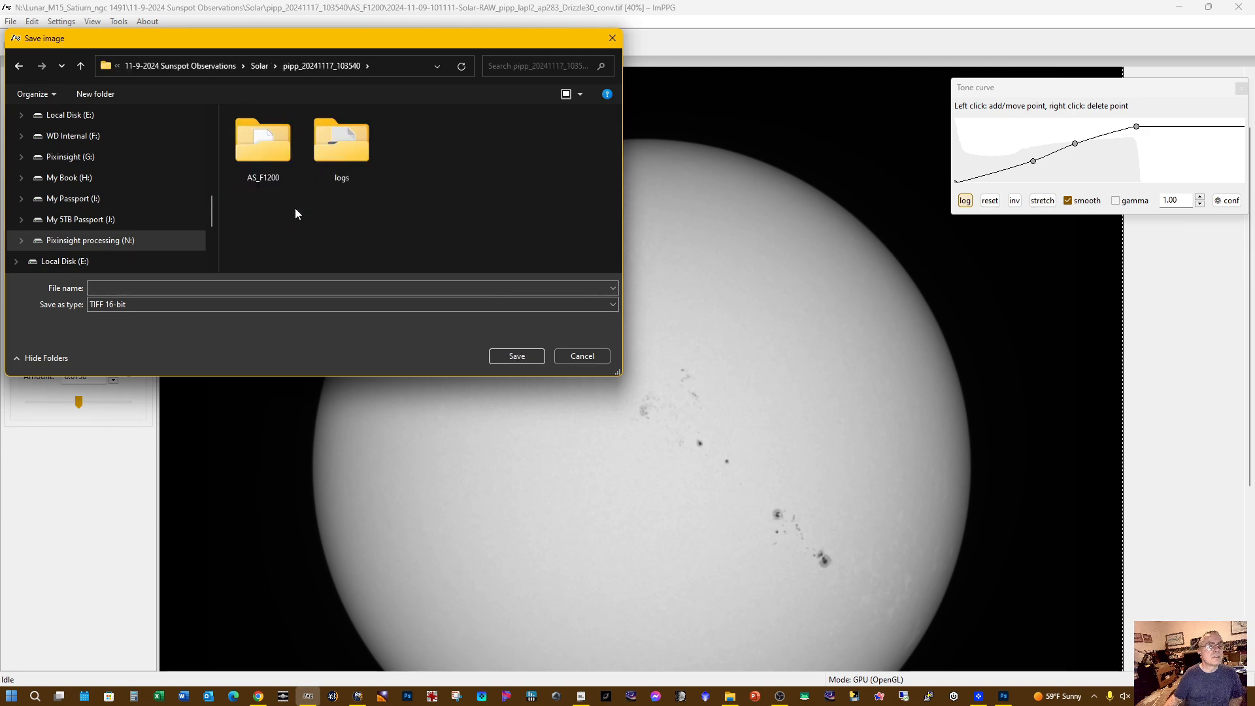
pyautogui.doubleClick(258, 148)
pyautogui.click(331, 176)
pyautogui.doubleClick(328, 288)
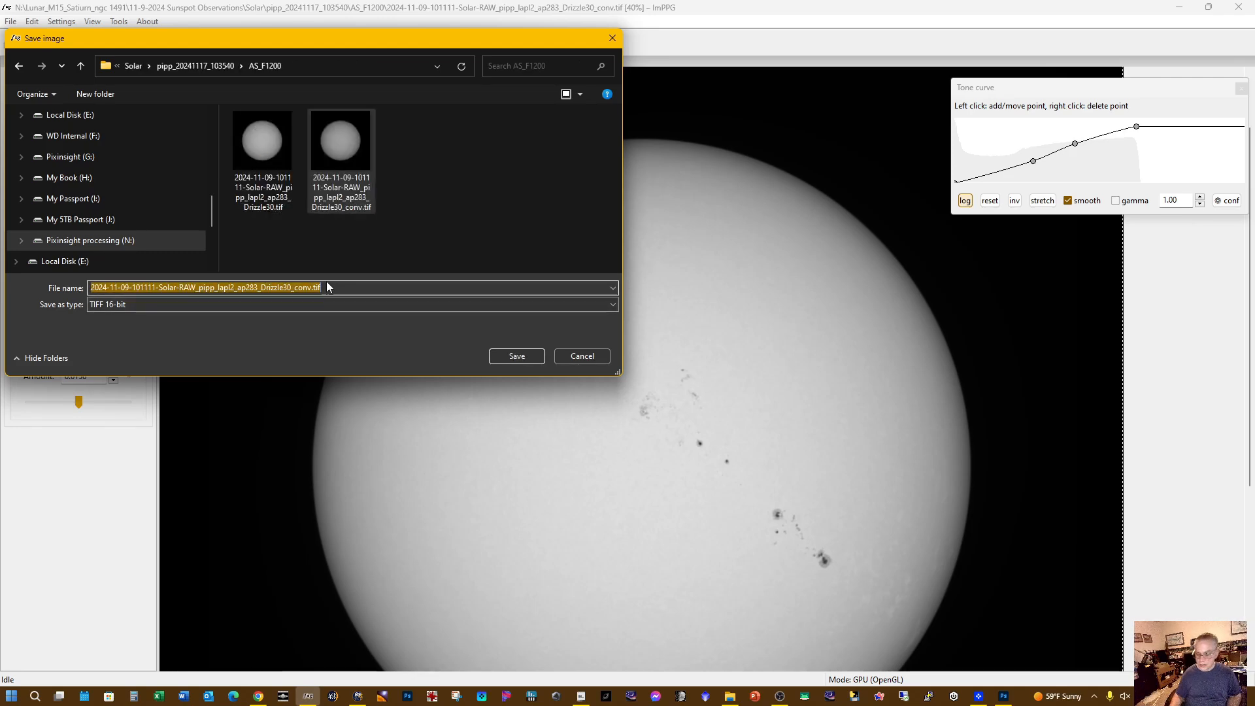
pyautogui.click(327, 286)
pyautogui.press('BackSpace')
pyautogui.press('BackSpace')
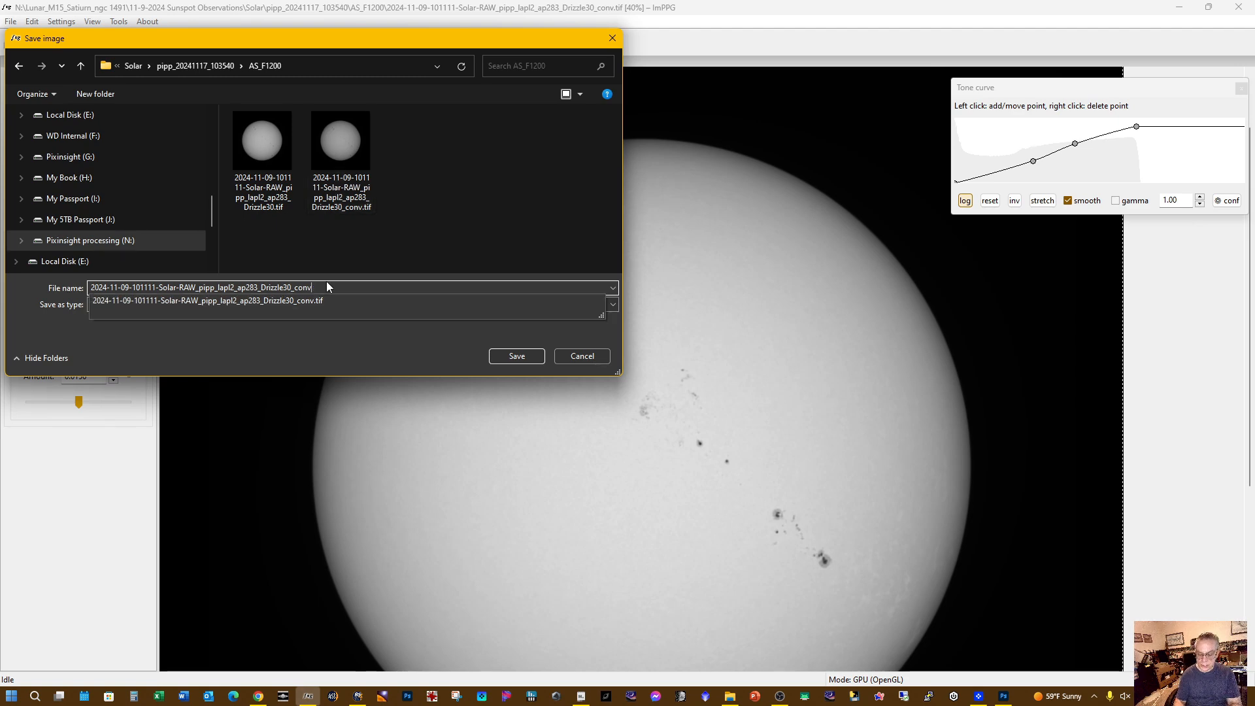
pyautogui.write('_')
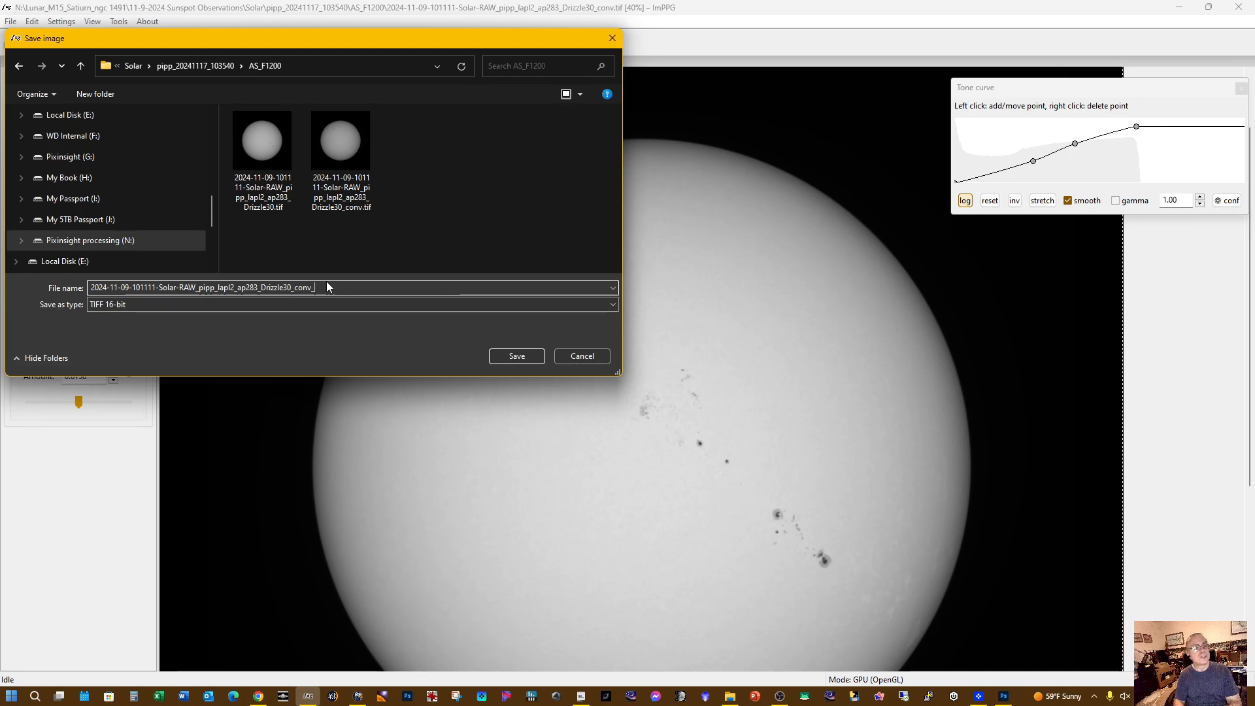
pyautogui.write('im')
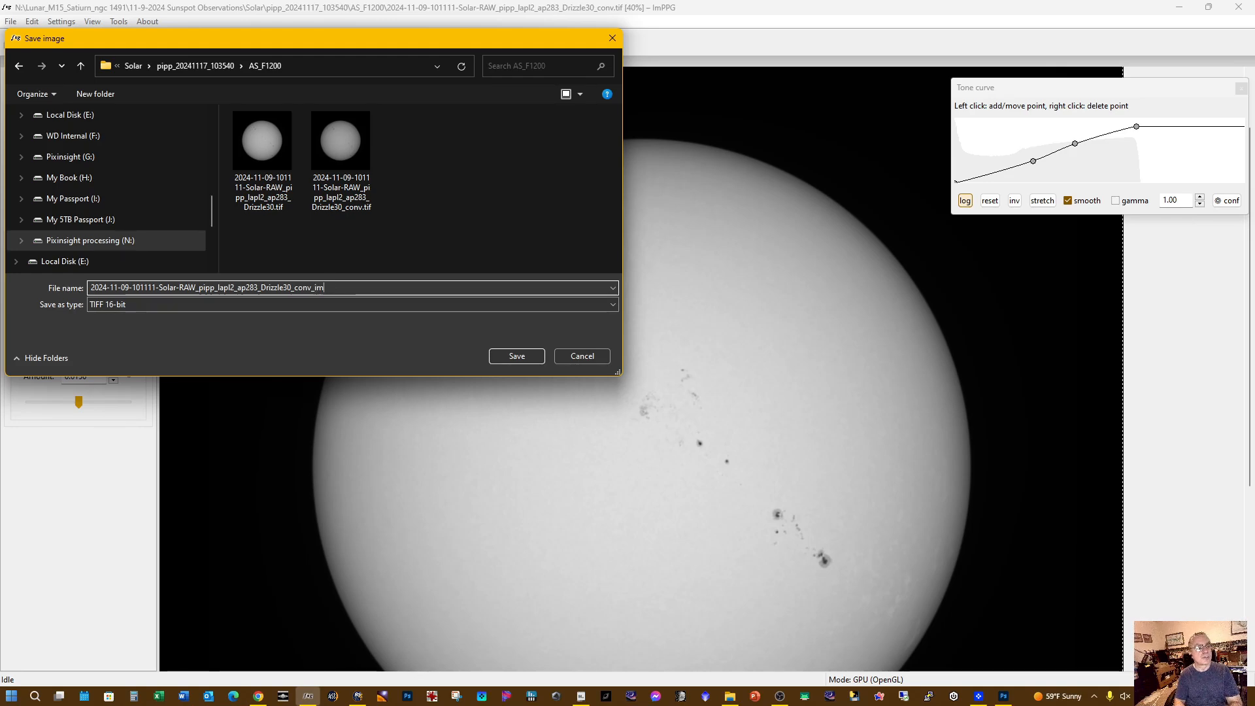
pyautogui.write('ppg')
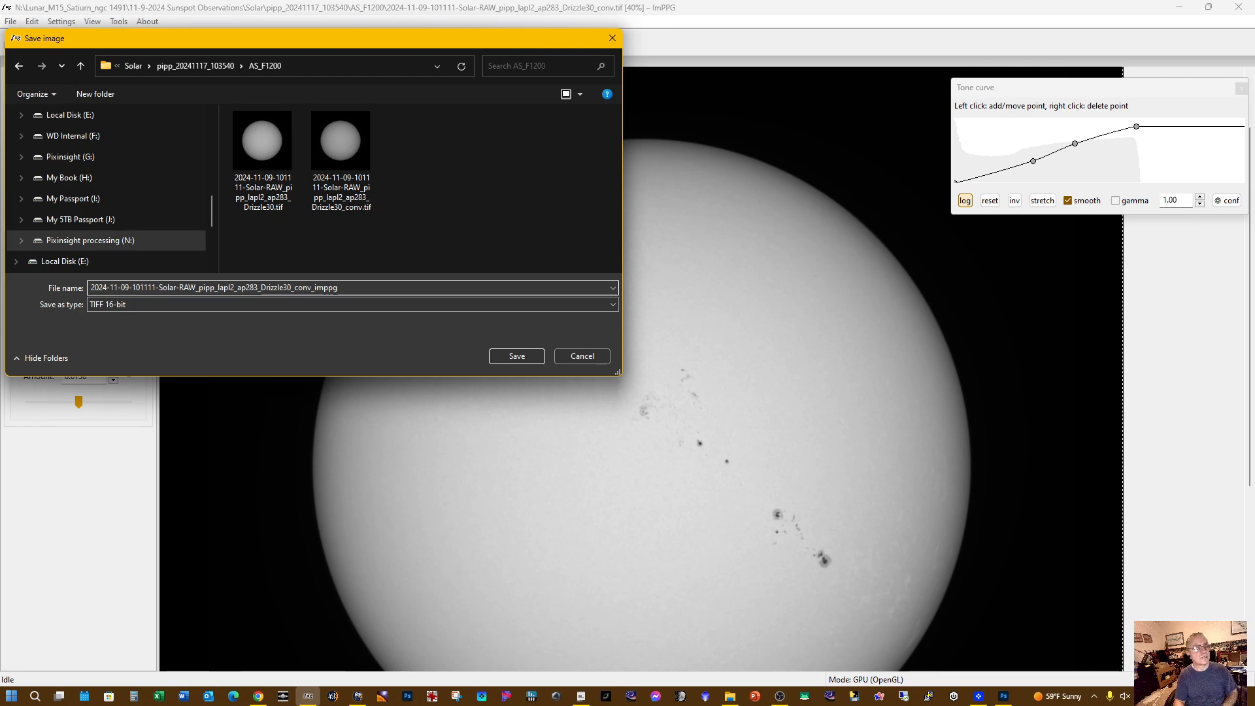
pyautogui.press('Return')
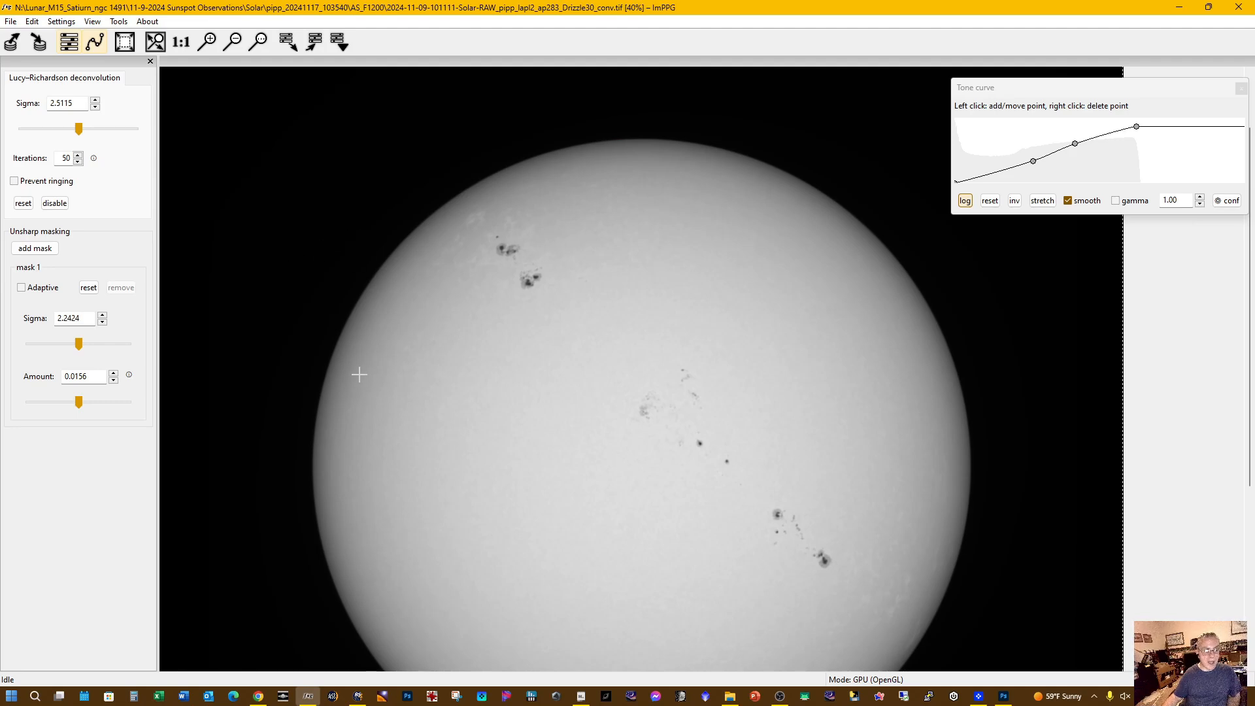
# Switch to File Explorer and open the AS_F1200 folder inside pipp_20241117_103540
pyautogui.click(730, 697)
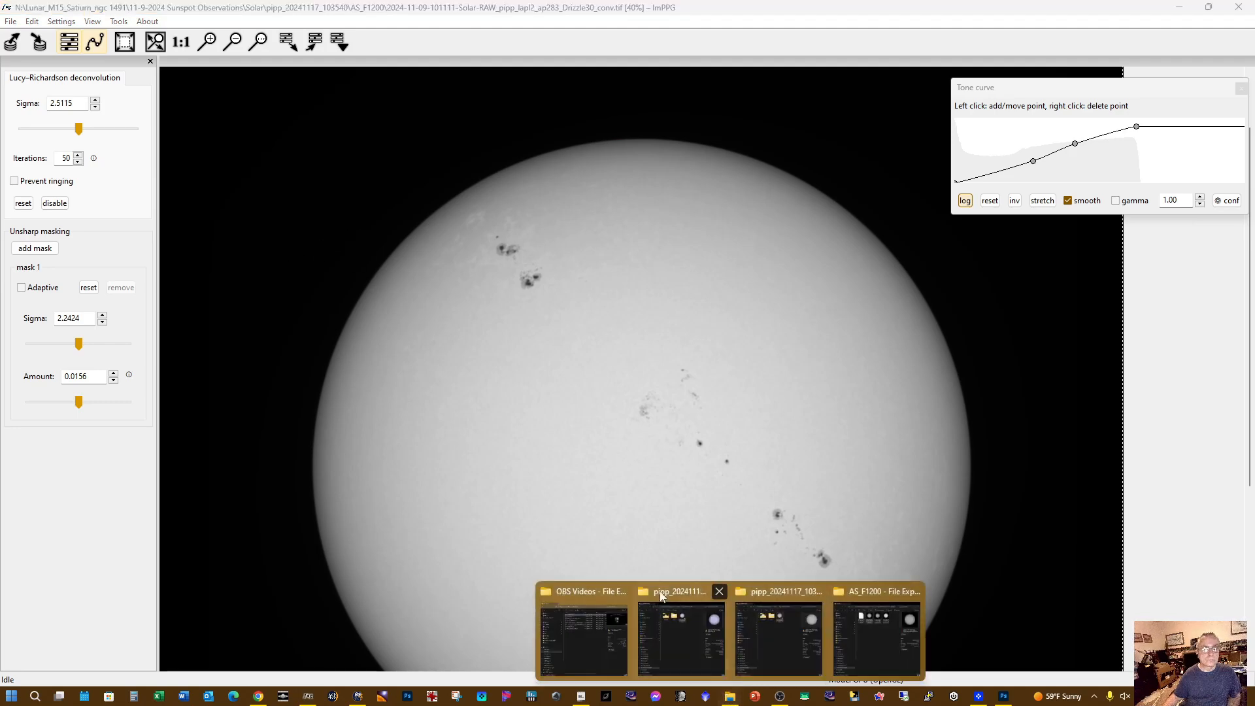
pyautogui.click(689, 638)
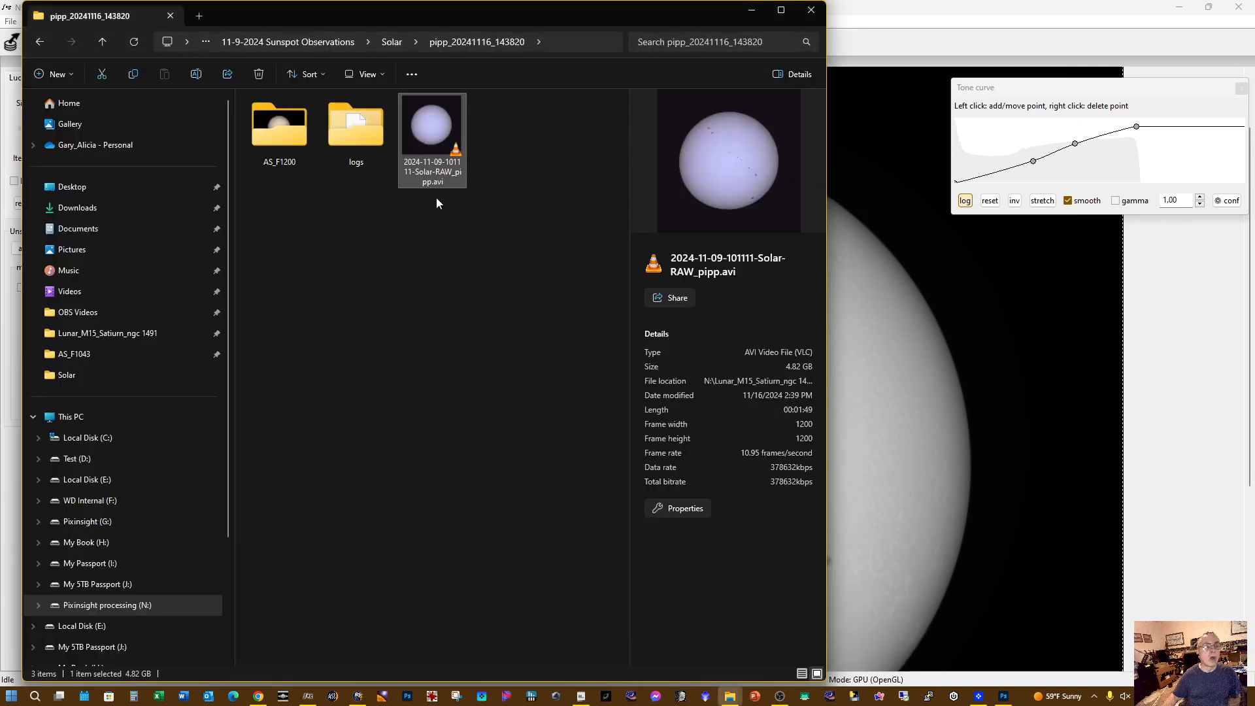
pyautogui.click(393, 42)
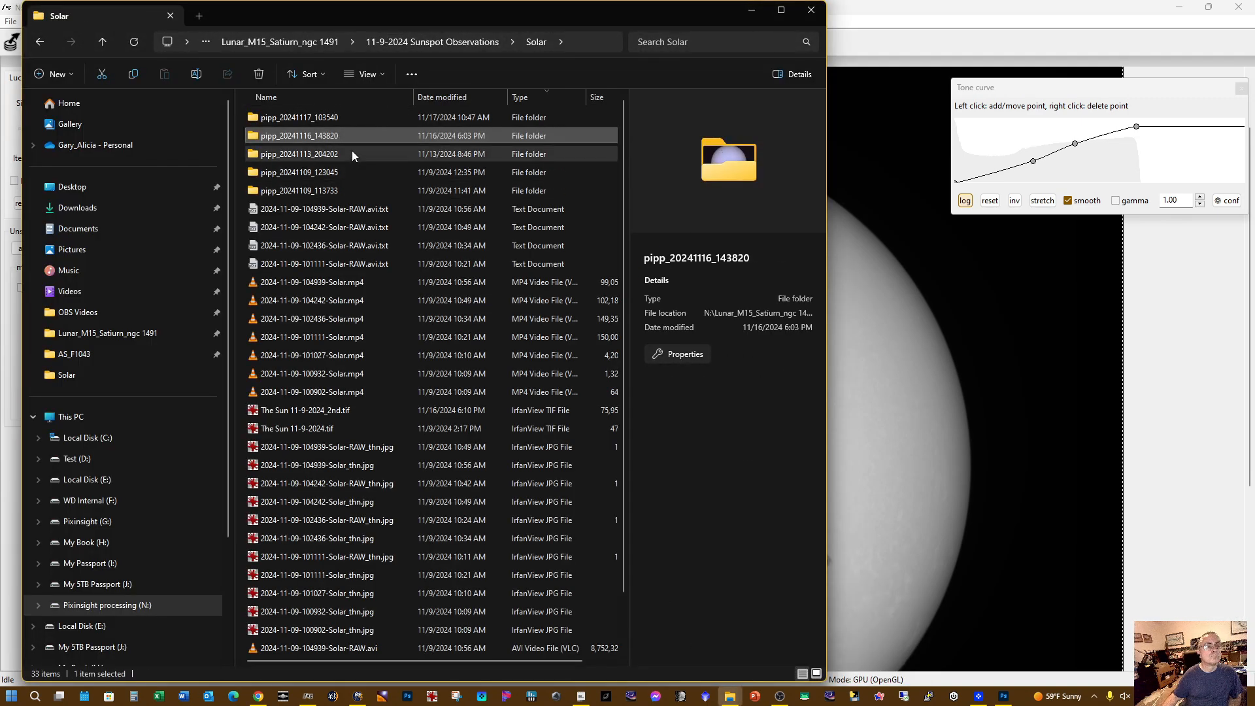
pyautogui.doubleClick(348, 117)
pyautogui.click(301, 117)
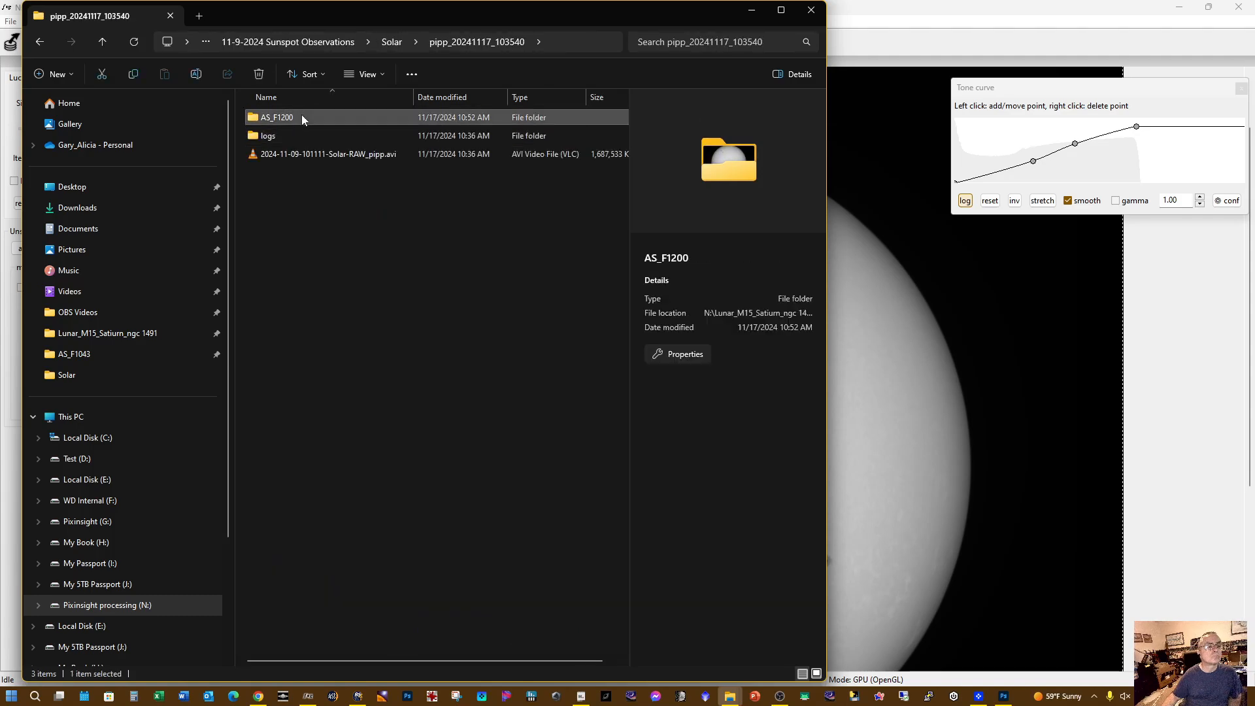
pyautogui.doubleClick(301, 116)
# Open the saved solar TIFF ending in _conv_imppg with Adobe Photoshop 2025
pyautogui.rightClick(502, 144)
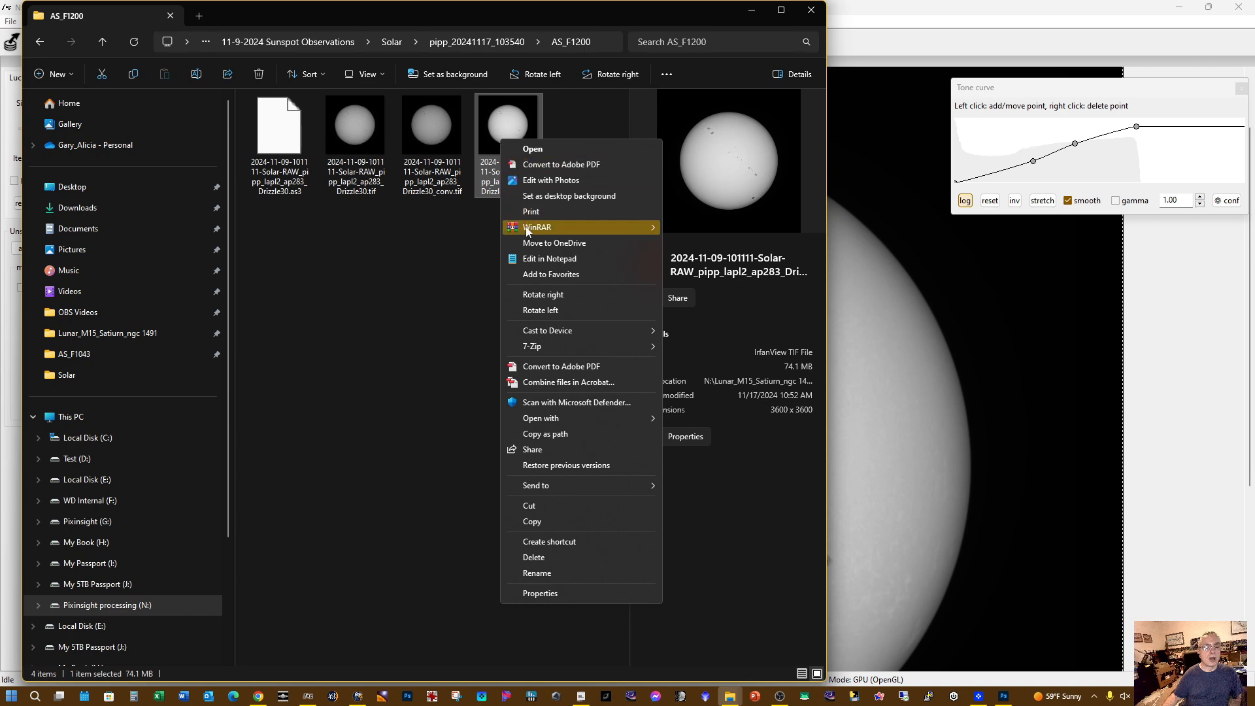
pyautogui.moveTo(654, 417)
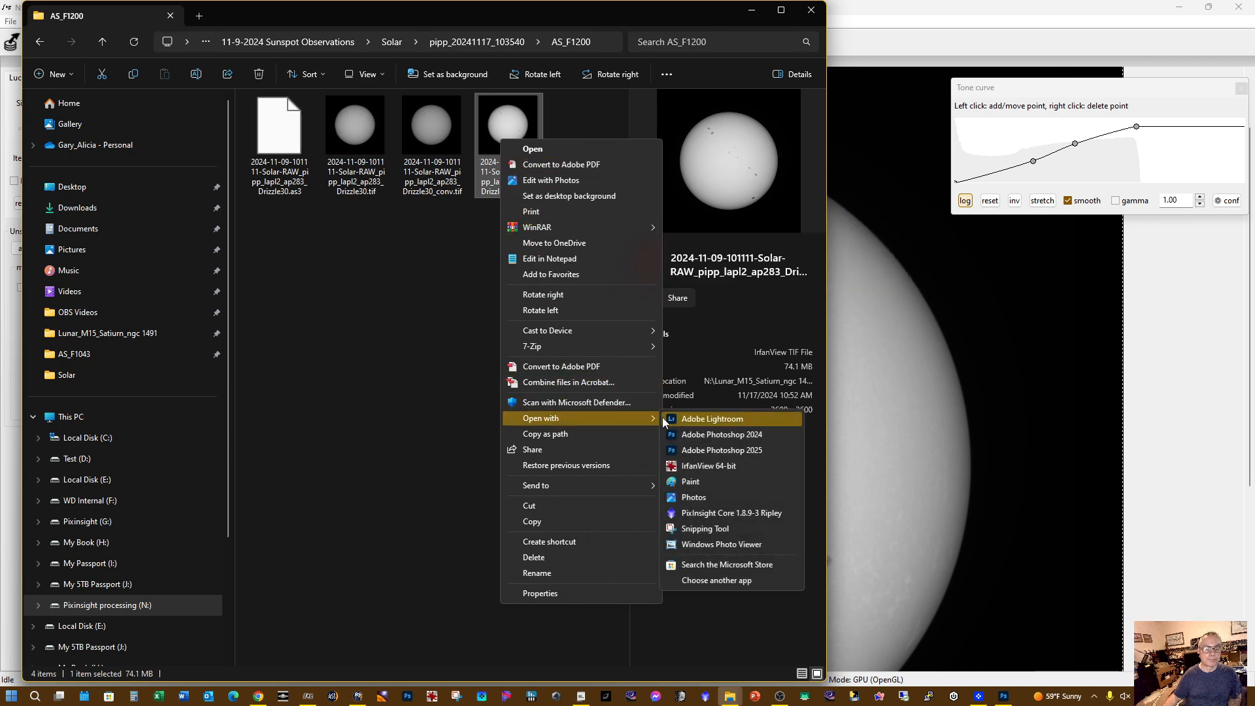
pyautogui.click(693, 450)
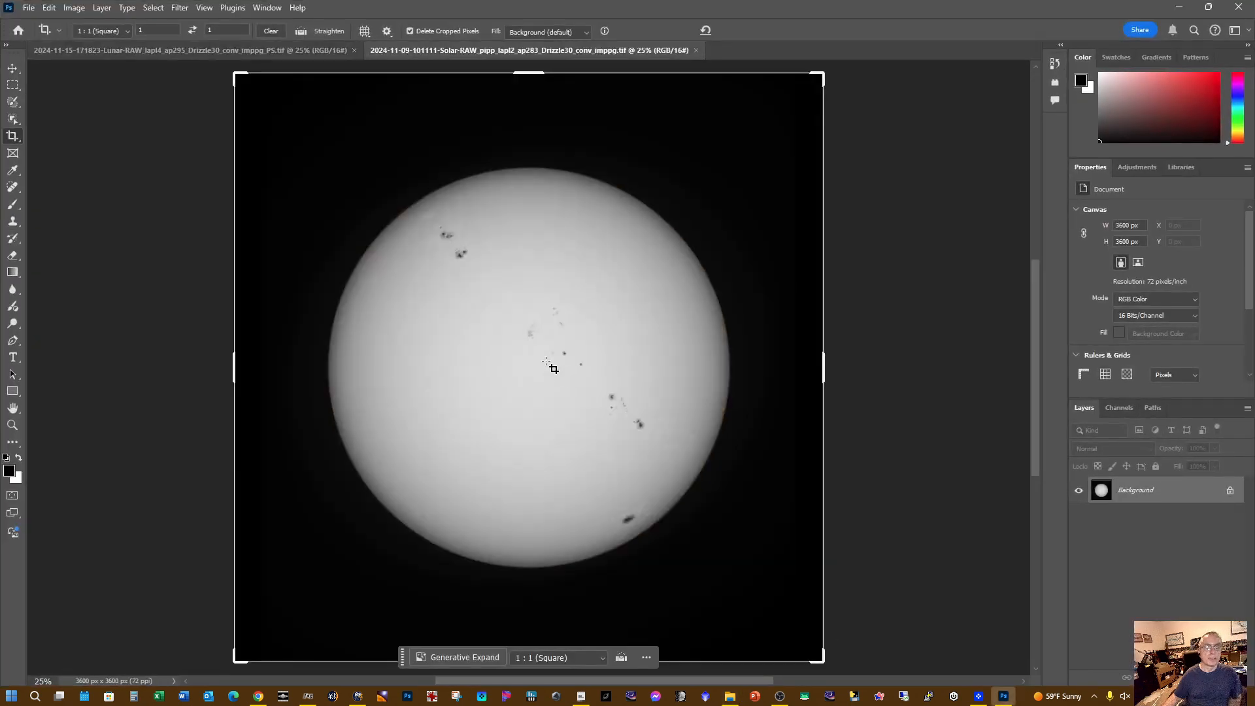
# Glance at the open moon document, then commit a 1:1 square crop covering the full canvas of the solar image
pyautogui.click(246, 53)
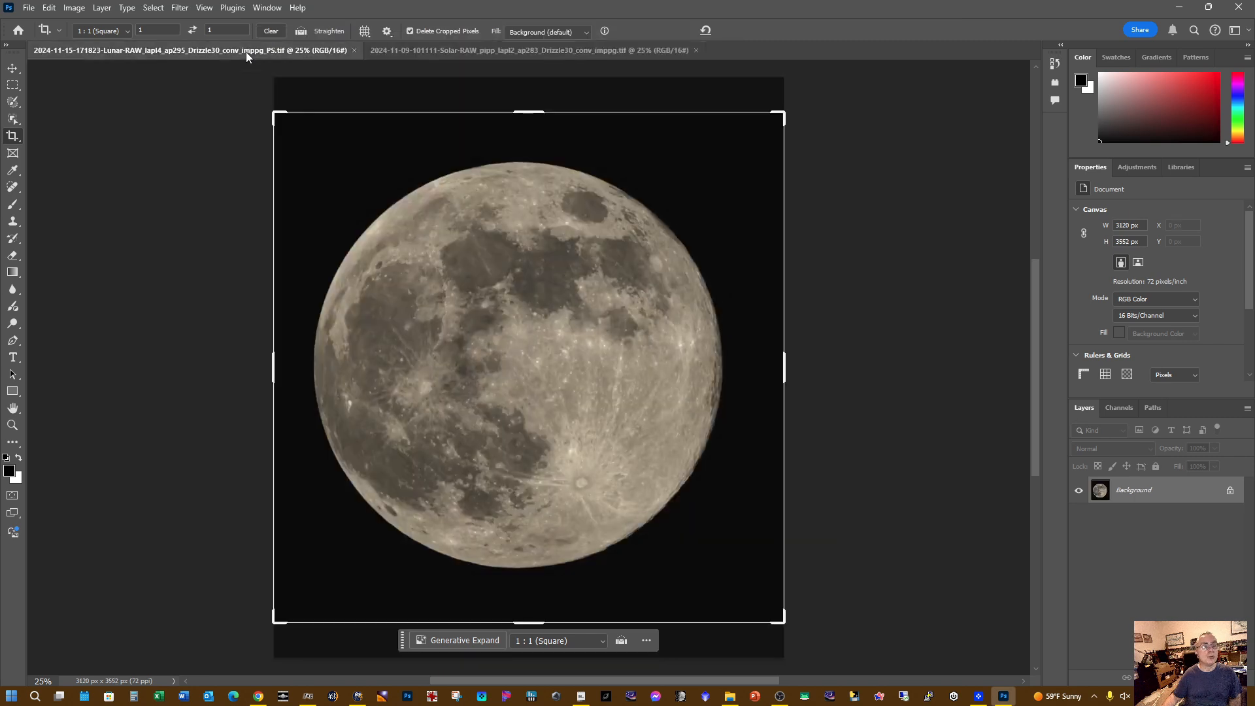
pyautogui.click(416, 53)
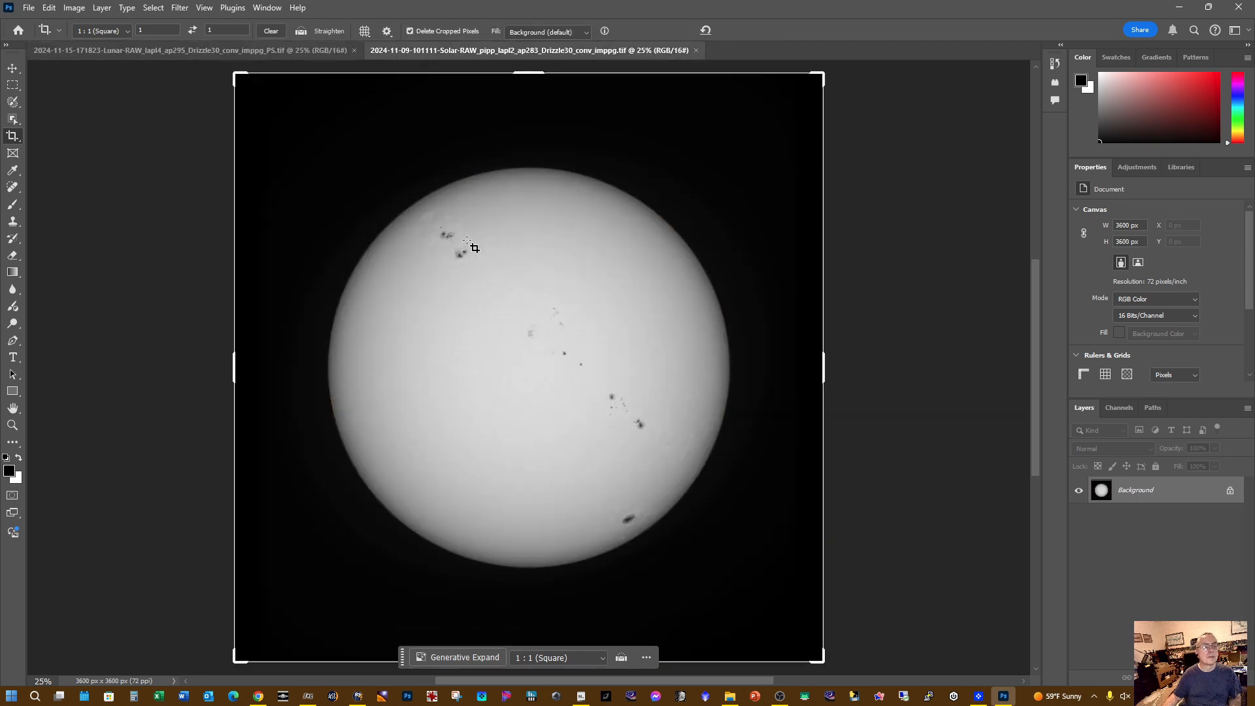
pyautogui.click(436, 213)
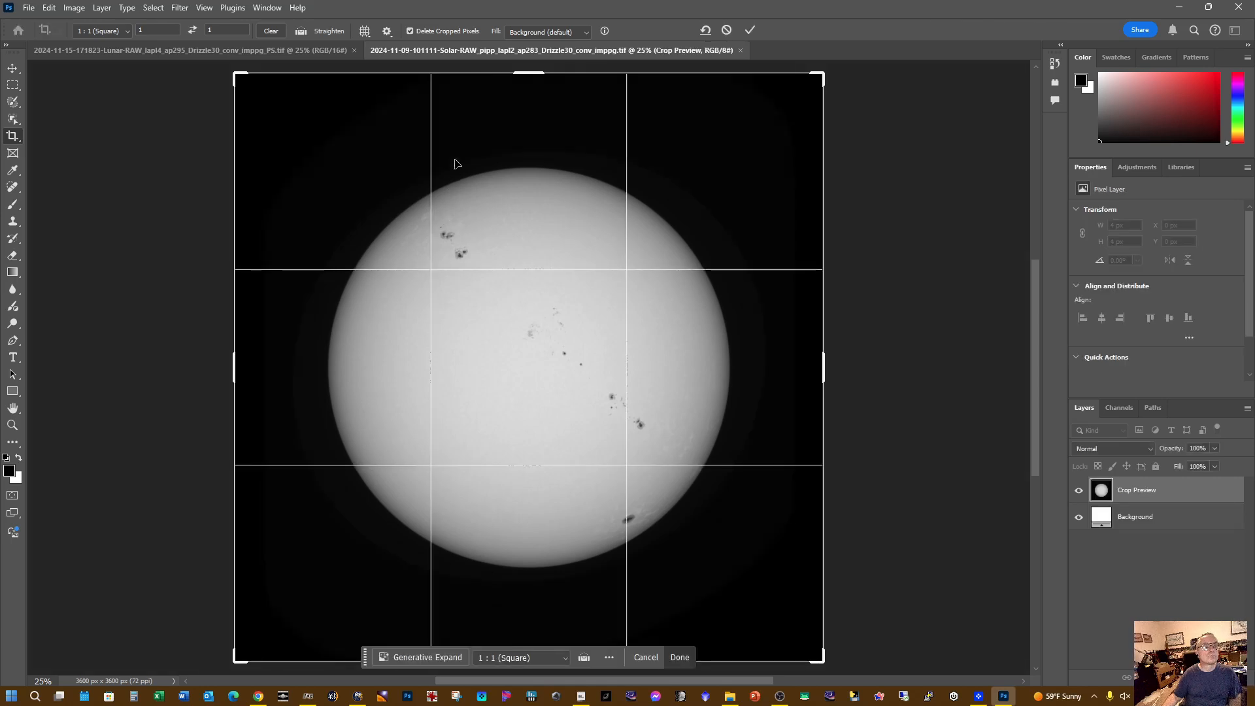
pyautogui.press('Return')
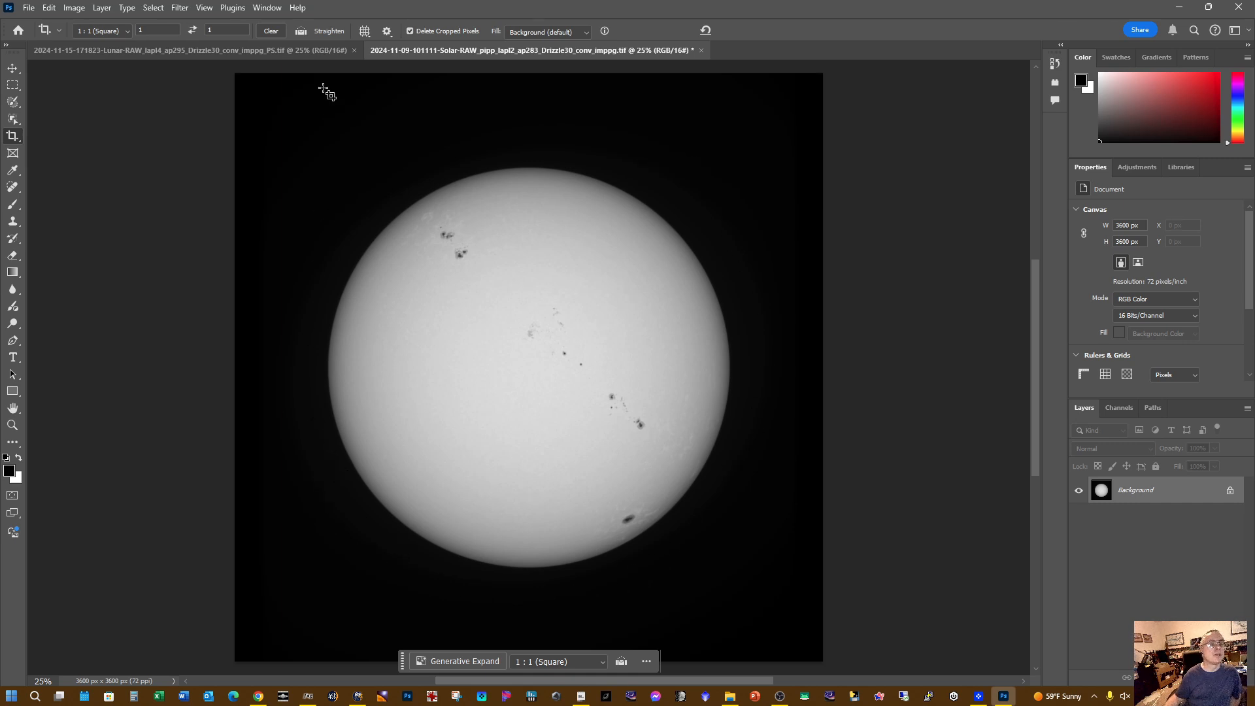
# Apply the Camera Raw filter to the solar image with Blacks -7, Shadows -21 and Contrast -41
pyautogui.click(74, 8)
pyautogui.moveTo(184, 25)
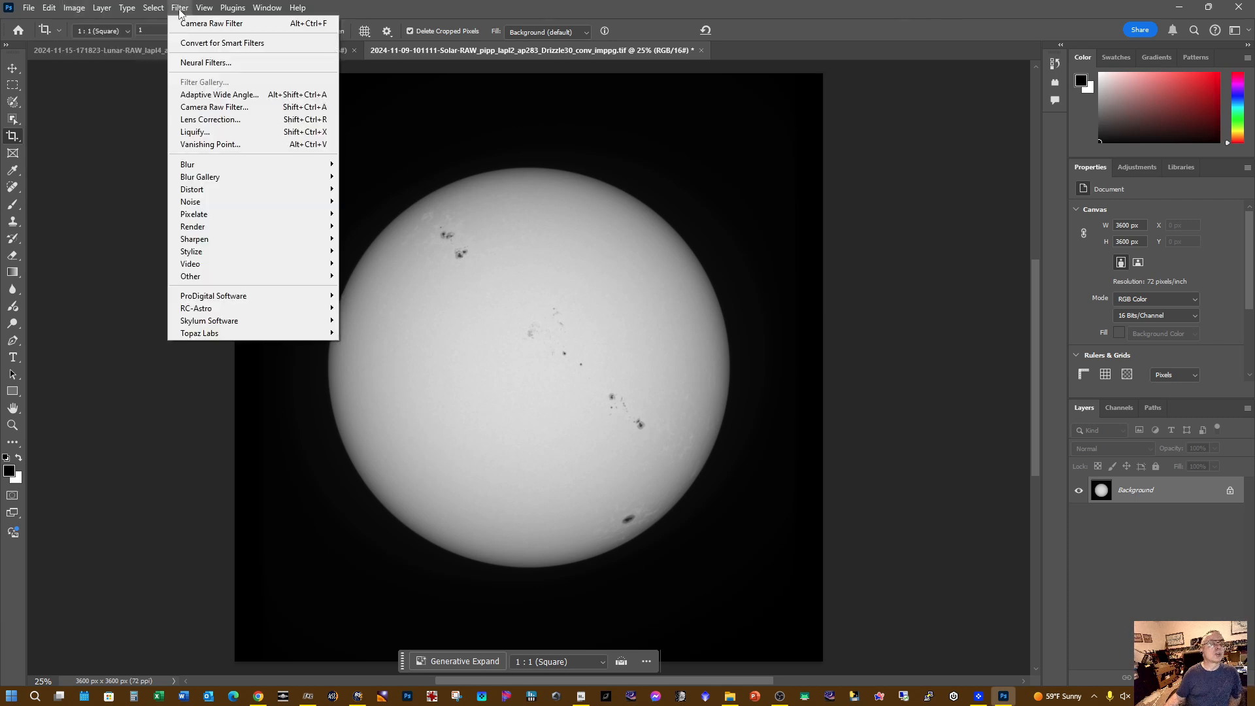
pyautogui.click(229, 107)
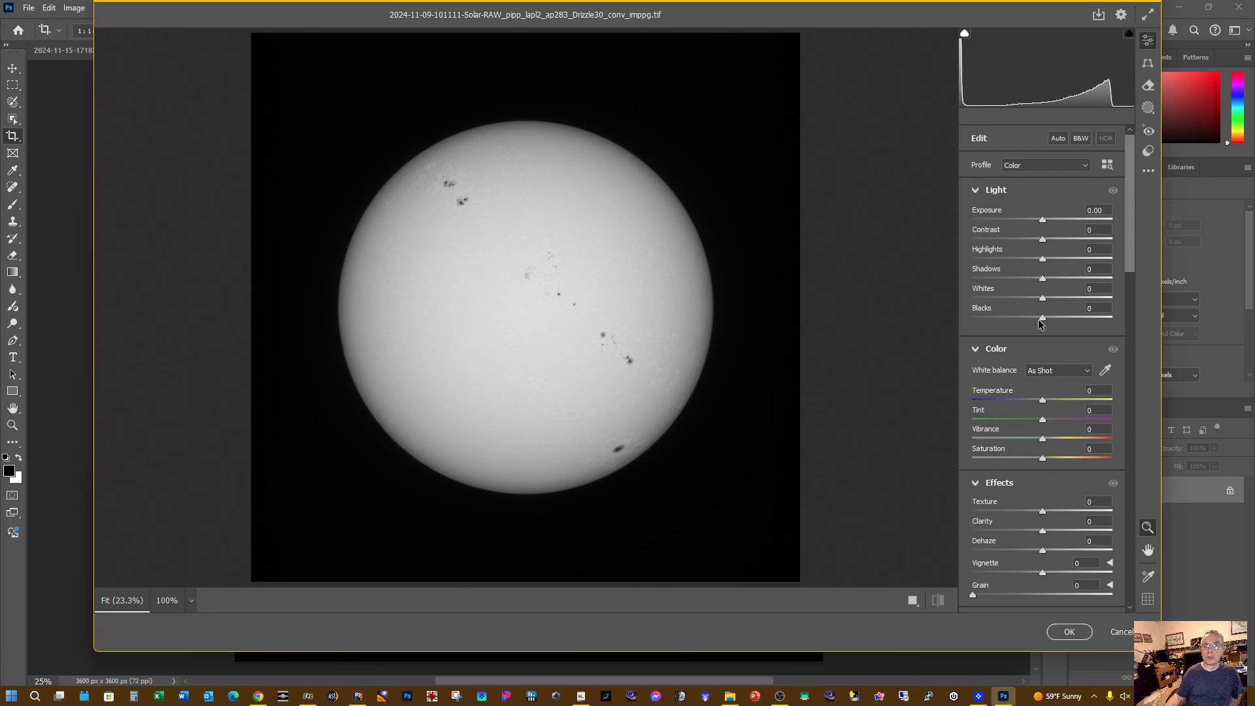
pyautogui.moveTo(1043, 321); pyautogui.dragTo(1038, 320)
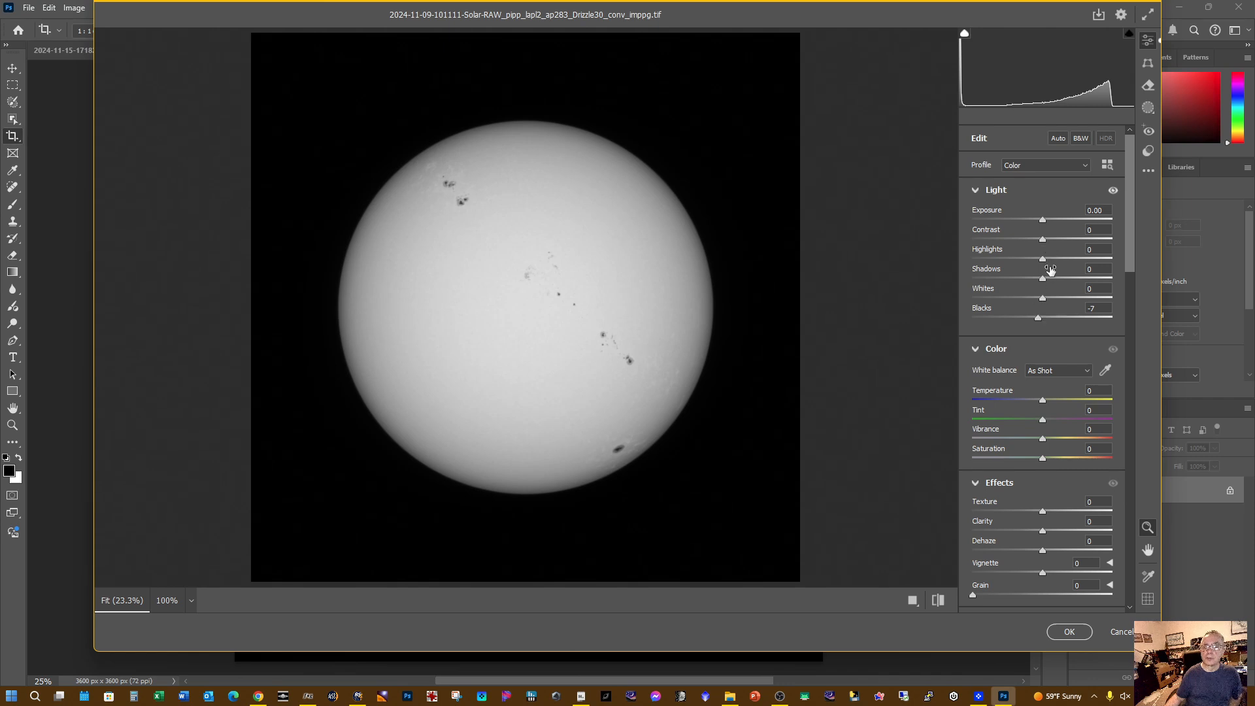
pyautogui.moveTo(1040, 282); pyautogui.dragTo(1032, 281)
pyautogui.moveTo(1045, 242); pyautogui.dragTo(1015, 238)
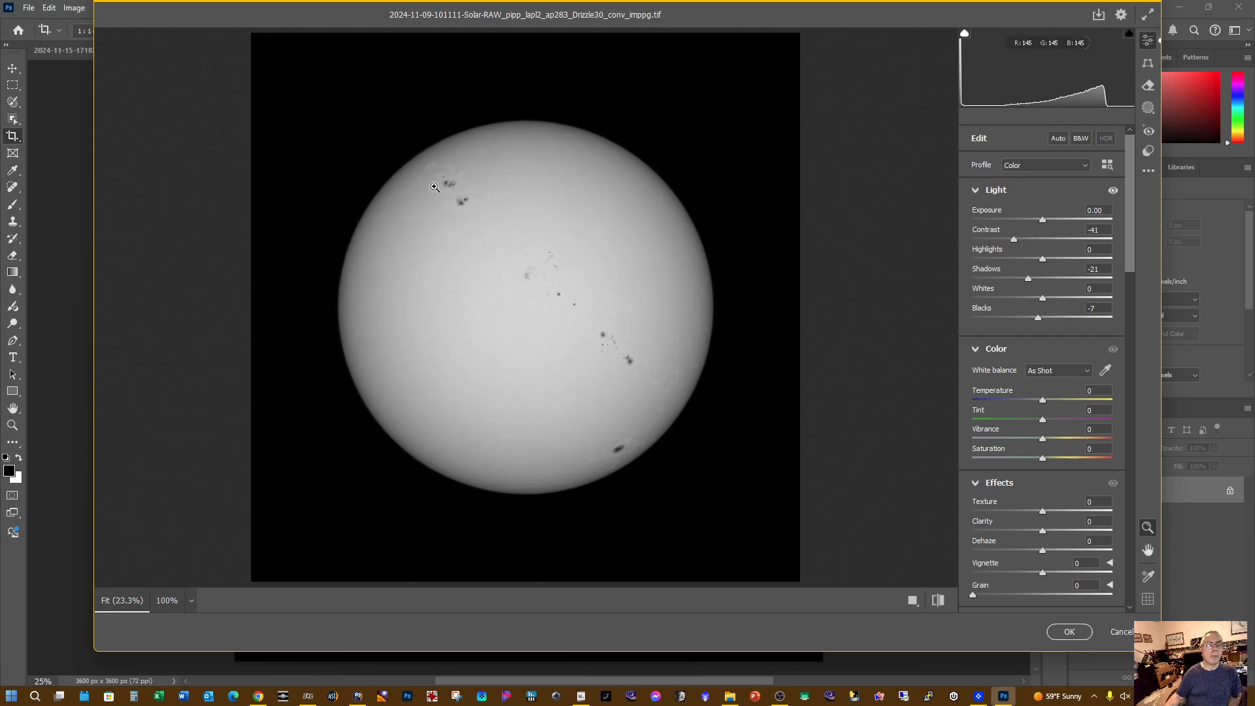
pyautogui.click(1069, 632)
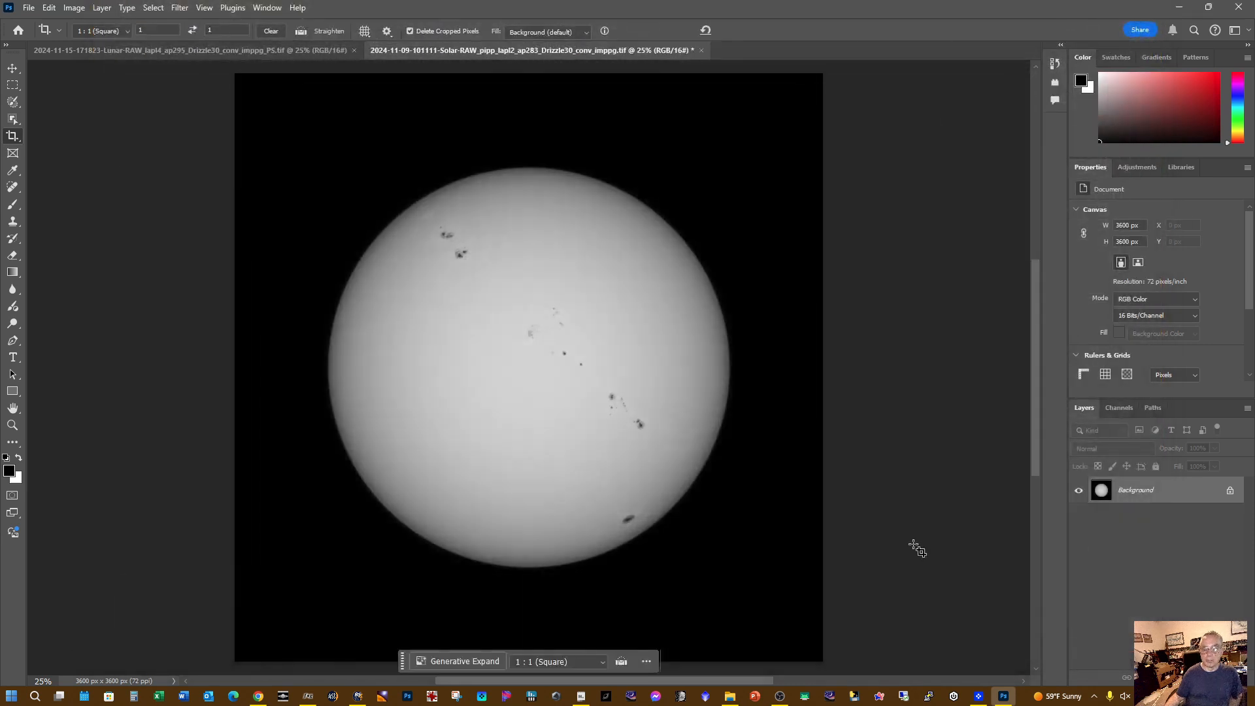
# Try the Low Light and RAW models of Topaz DeNoise AI on the solar image and discard the changes
pyautogui.click(179, 8)
pyautogui.moveTo(228, 335)
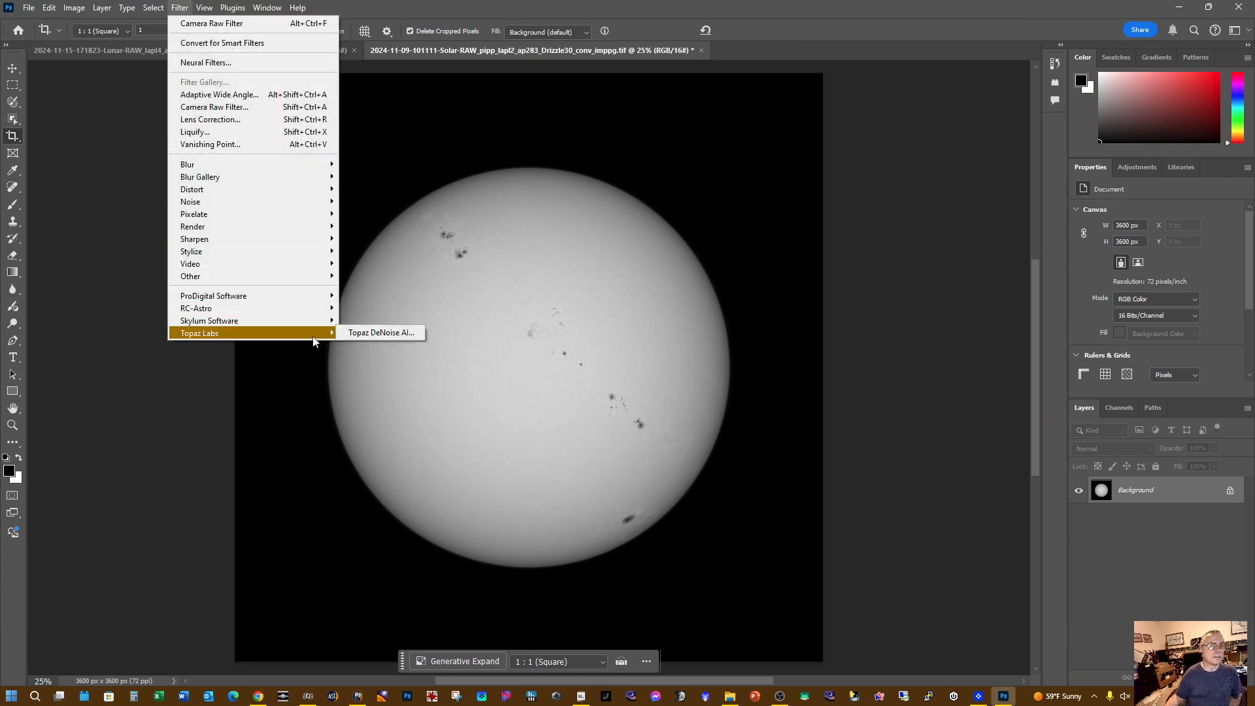
pyautogui.click(350, 333)
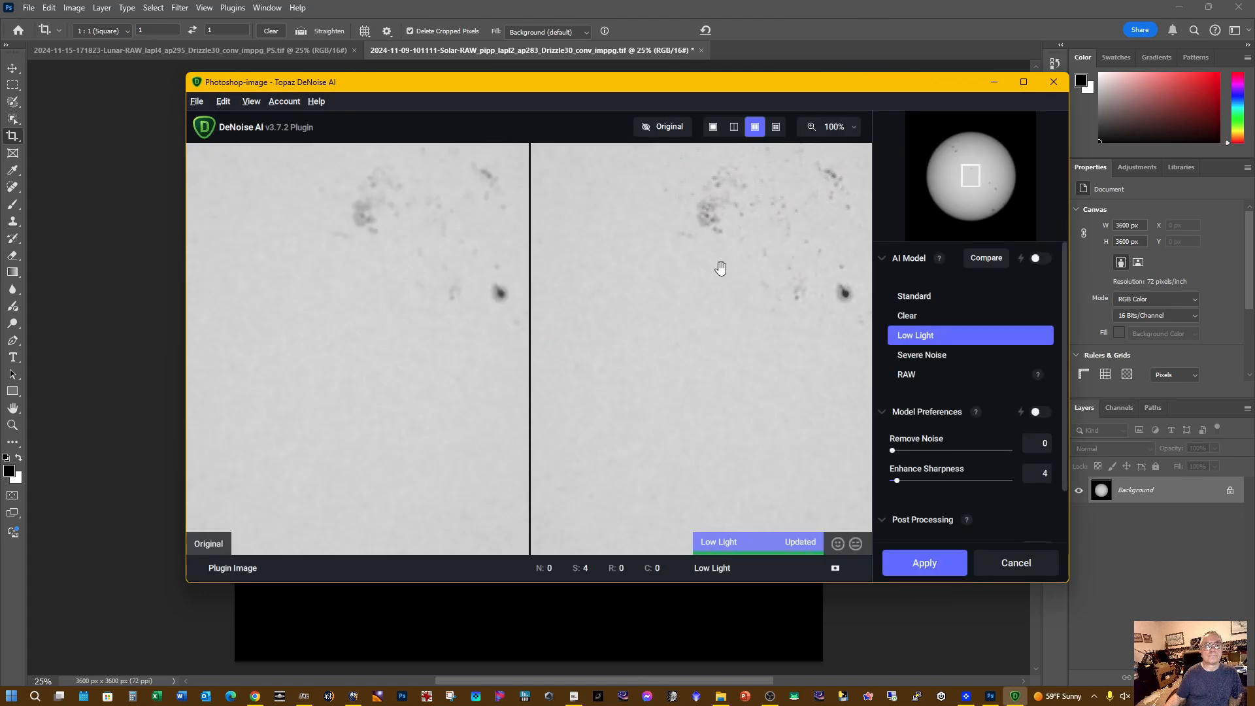
pyautogui.moveTo(715, 235); pyautogui.dragTo(687, 372)
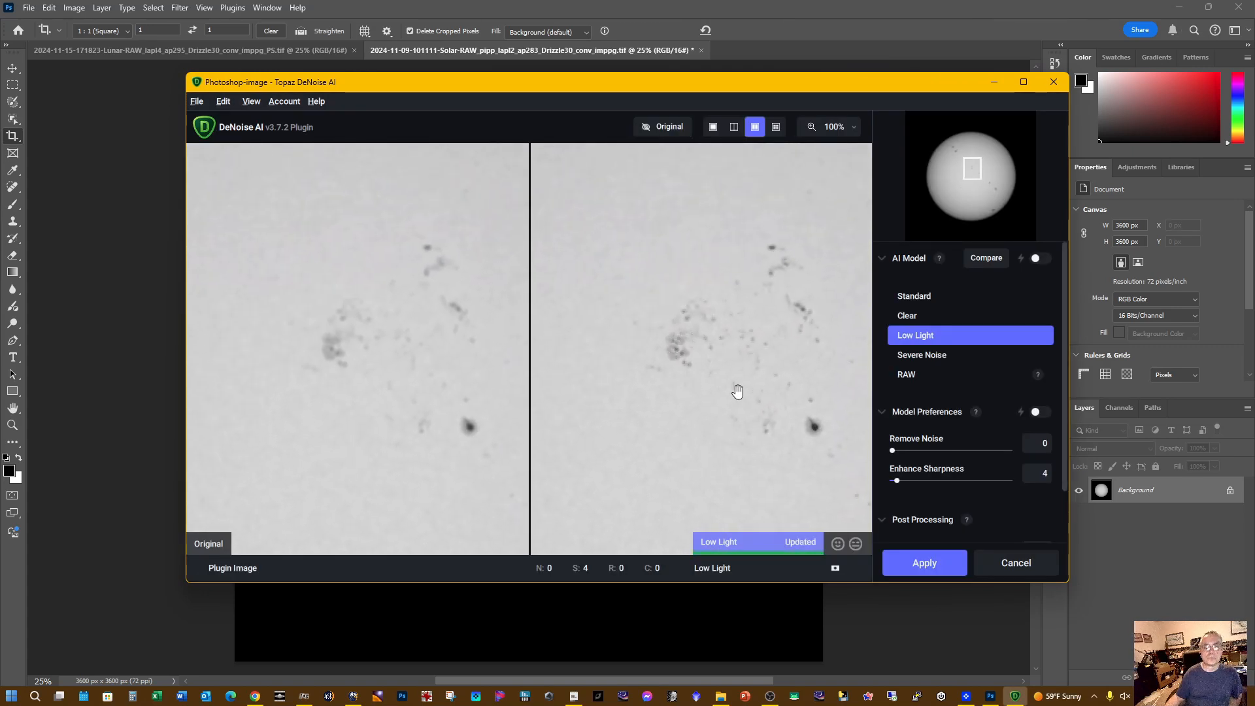
pyautogui.click(910, 376)
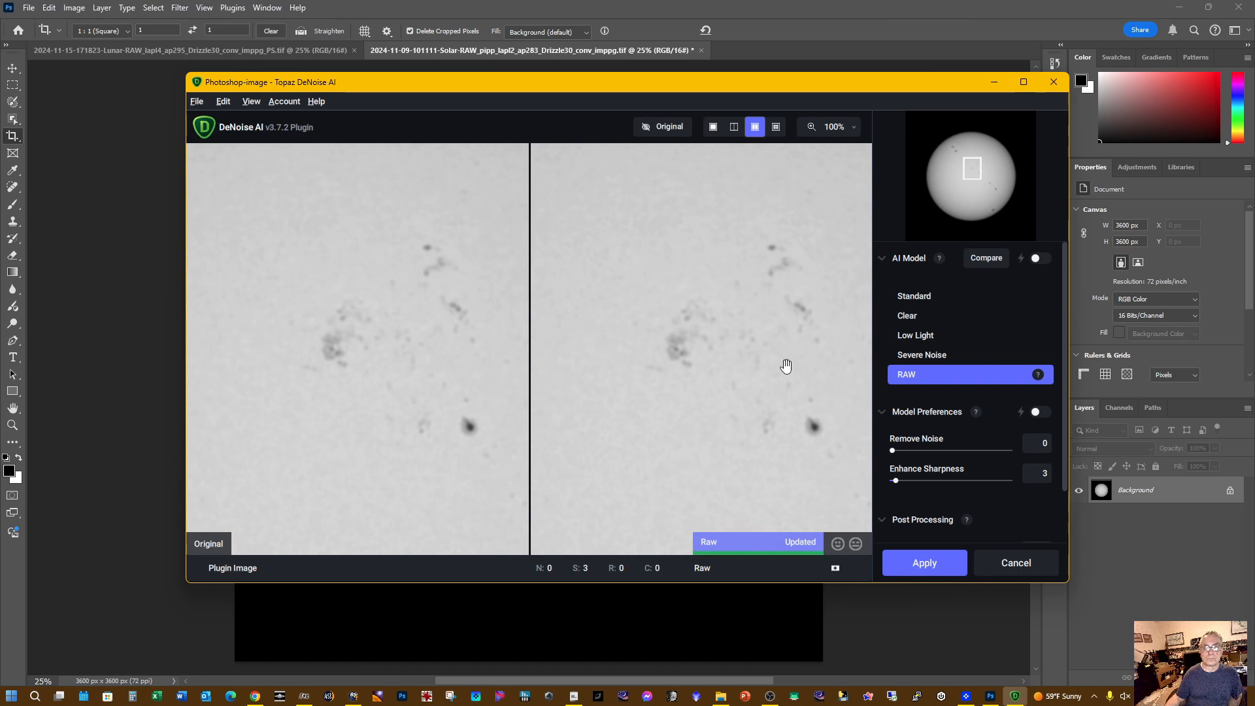
pyautogui.moveTo(776, 255); pyautogui.dragTo(759, 359)
pyautogui.moveTo(783, 214); pyautogui.dragTo(725, 348)
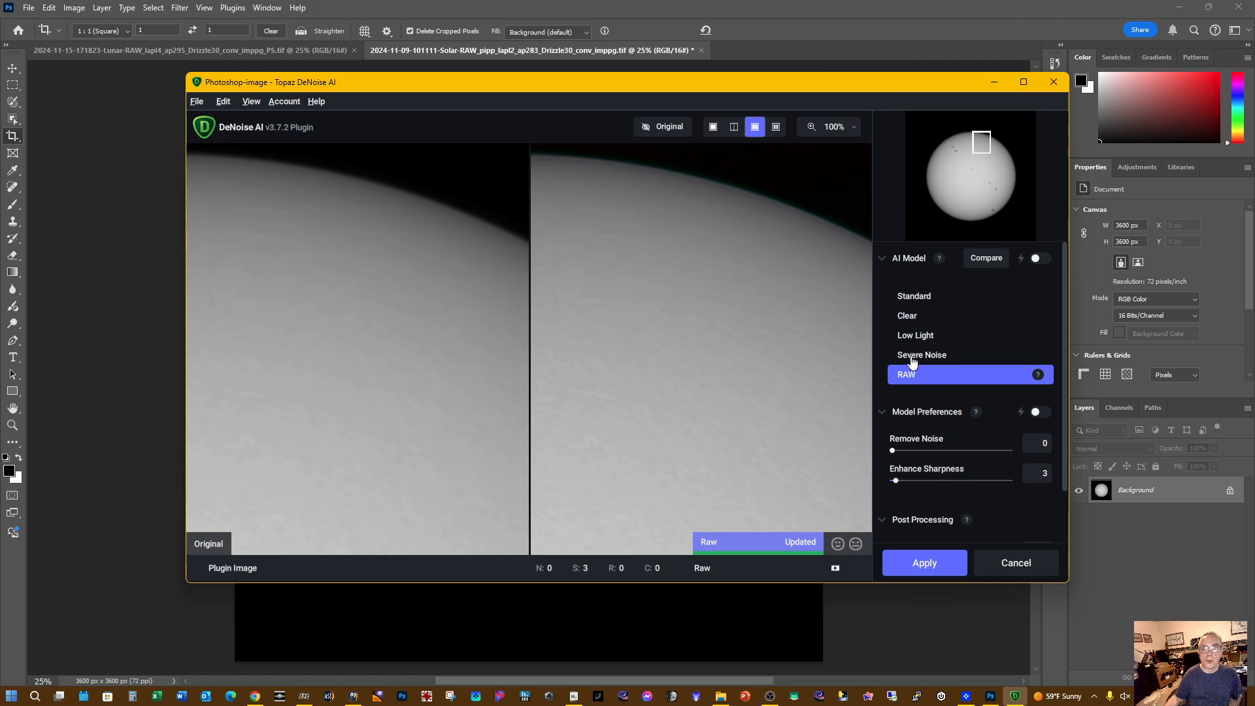
pyautogui.click(1024, 567)
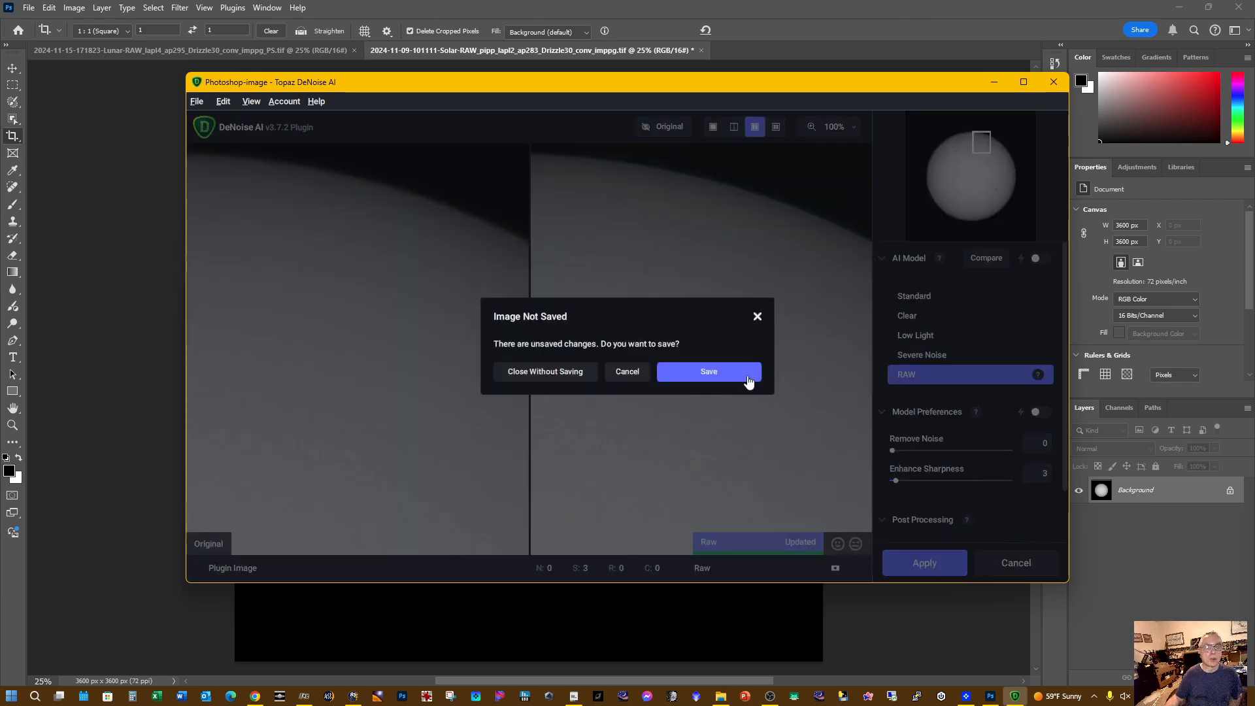
pyautogui.click(570, 373)
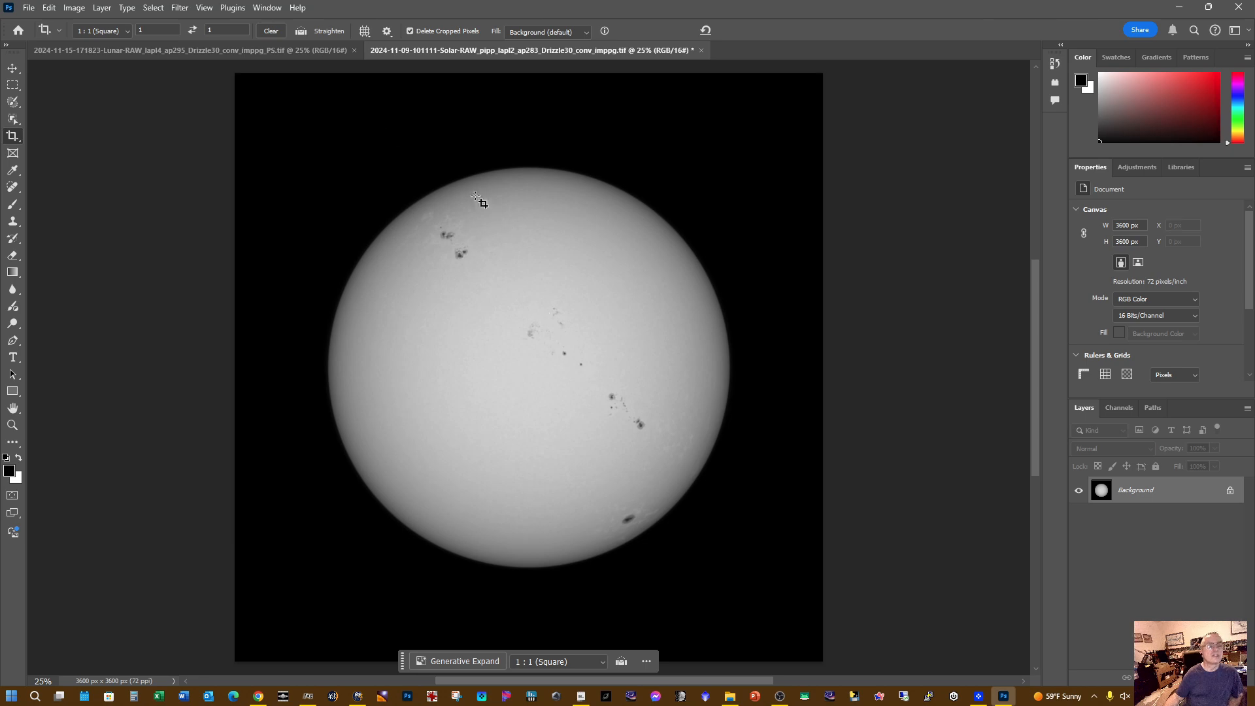
# Start another Camera Raw filter on the solar image and set Texture to +43, checking the sunspots and limb up close
pyautogui.click(179, 8)
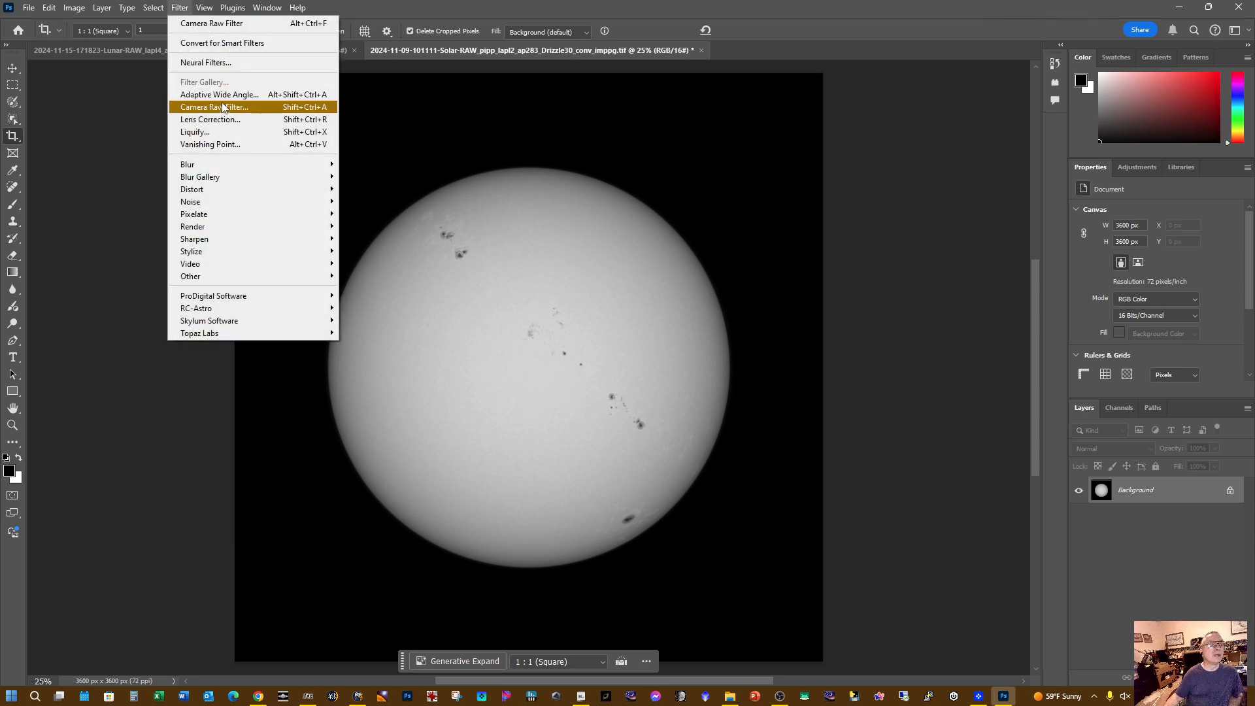
pyautogui.click(222, 106)
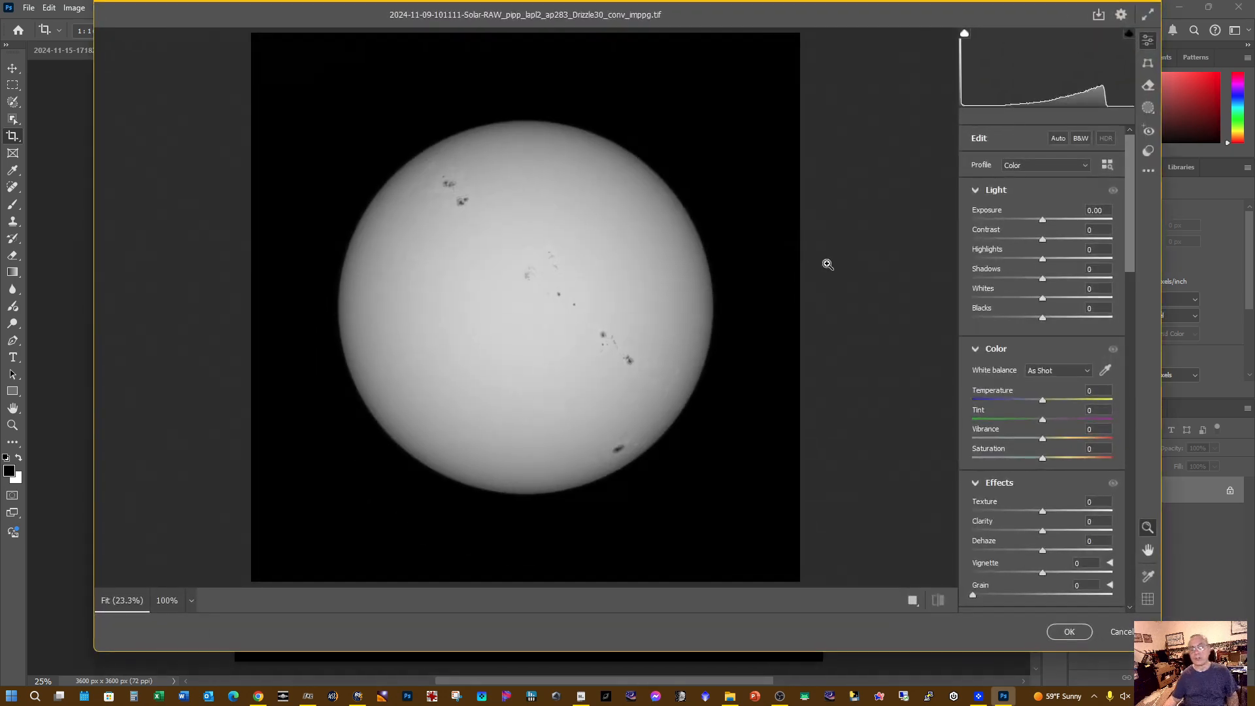
pyautogui.scroll(-3, 1056, 469)
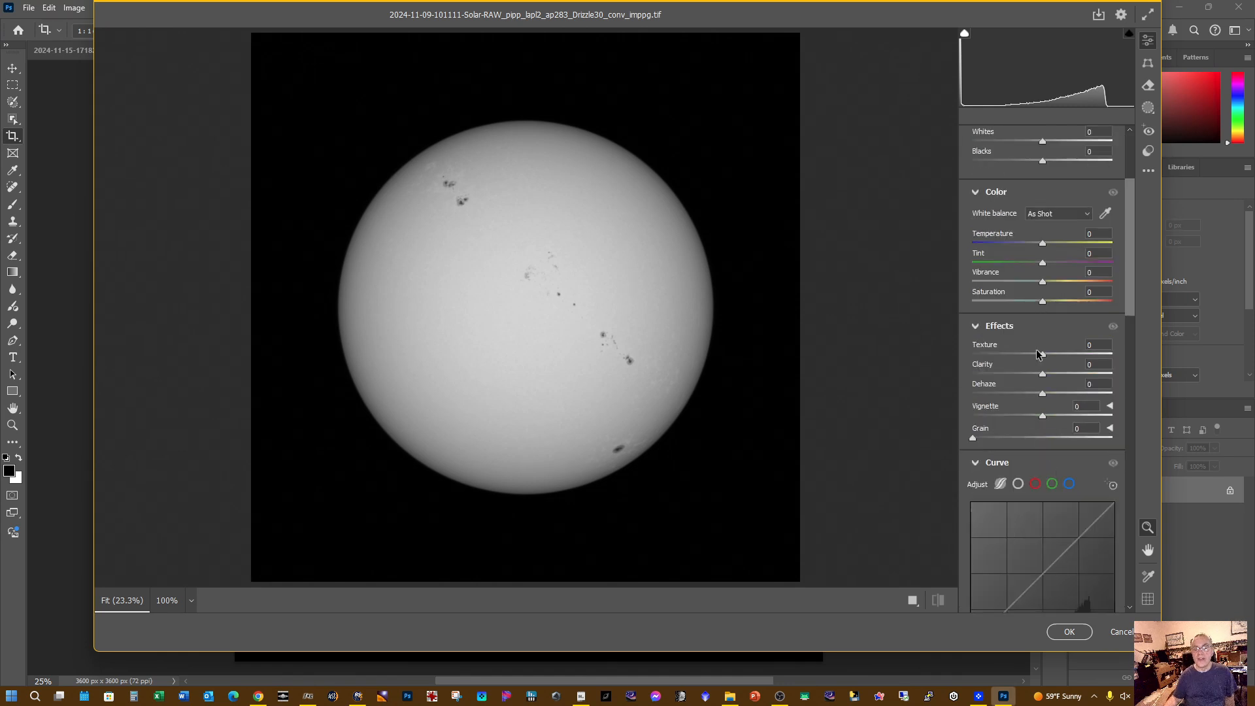
pyautogui.moveTo(627, 294); pyautogui.dragTo(776, 366)
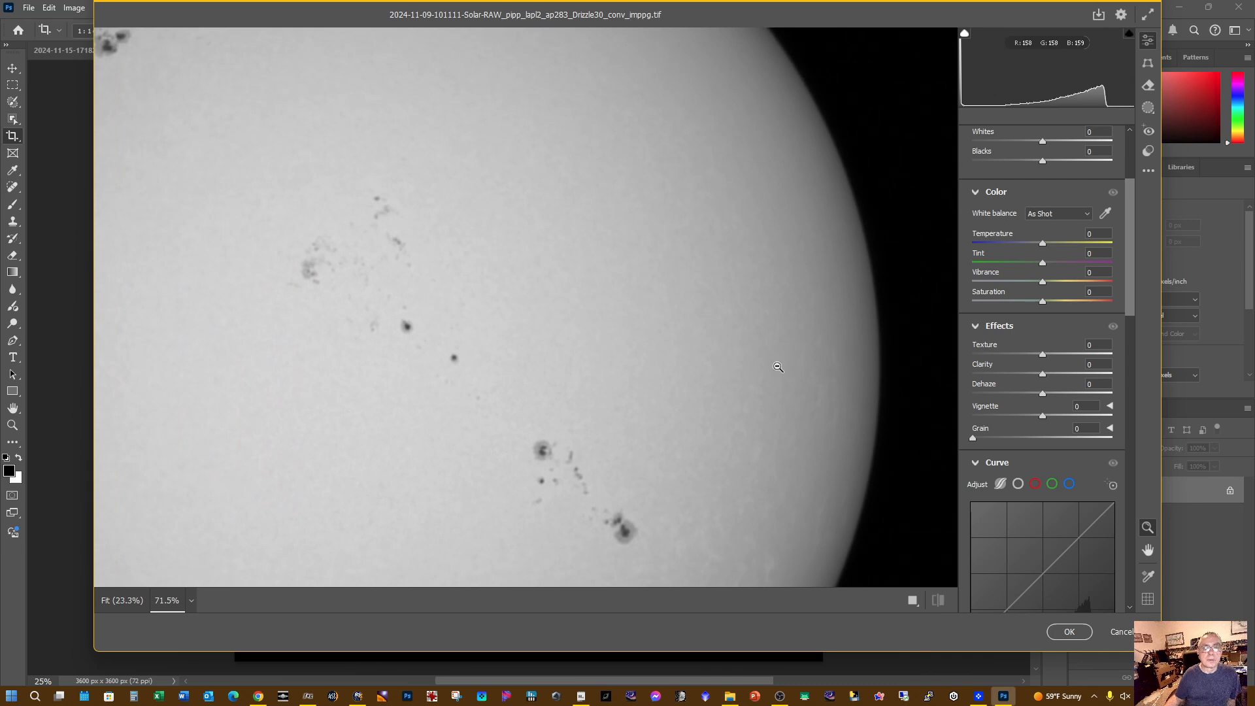
pyautogui.moveTo(664, 350); pyautogui.dragTo(595, 315)
pyautogui.click(1149, 550)
pyautogui.moveTo(503, 317); pyautogui.dragTo(648, 398)
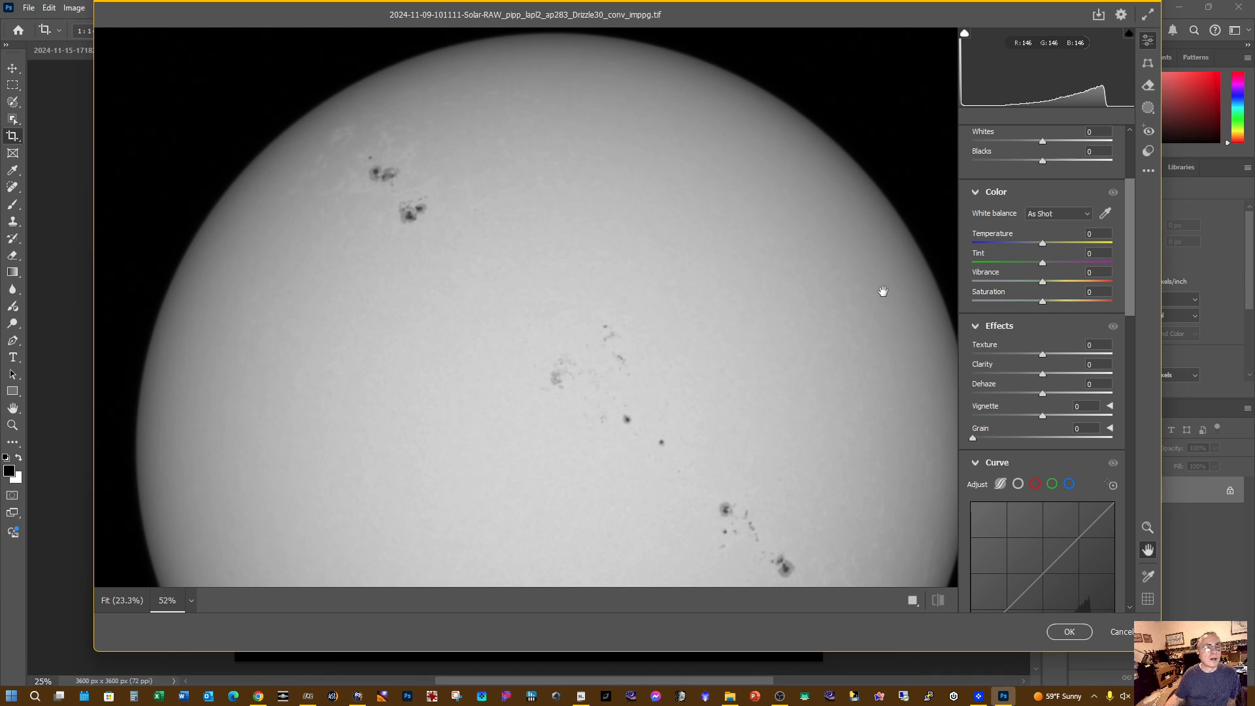
pyautogui.moveTo(1044, 357)
pyautogui.mouseDown()
pyautogui.moveTo(1060, 359)
pyautogui.moveTo(1044, 359)
pyautogui.mouseUp()
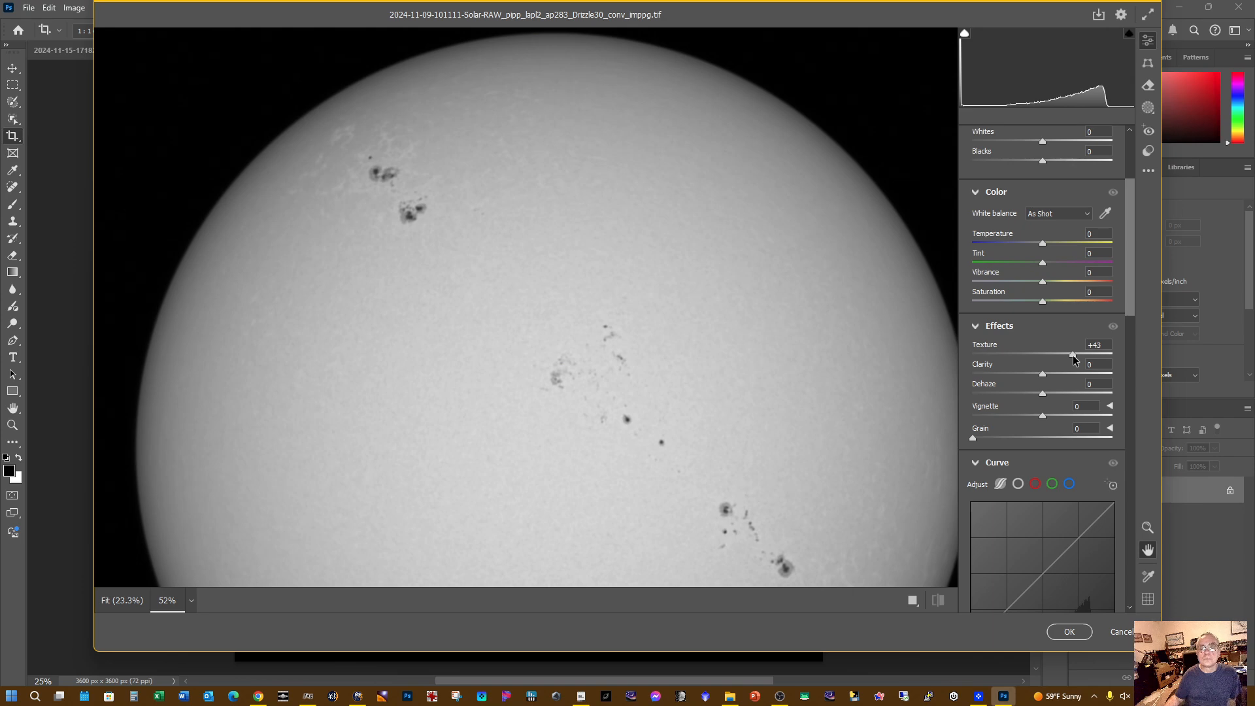
pyautogui.moveTo(945, 355); pyautogui.dragTo(882, 253)
pyautogui.moveTo(860, 424); pyautogui.dragTo(880, 278)
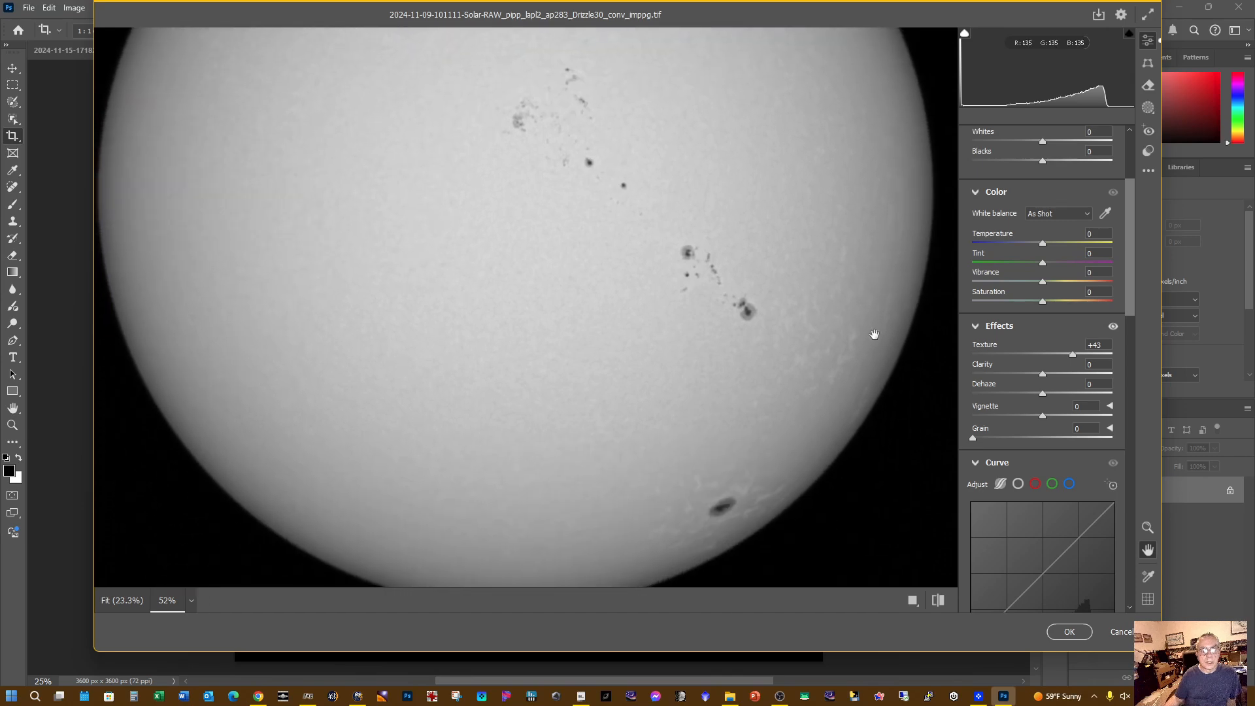
pyautogui.moveTo(770, 314); pyautogui.dragTo(759, 319)
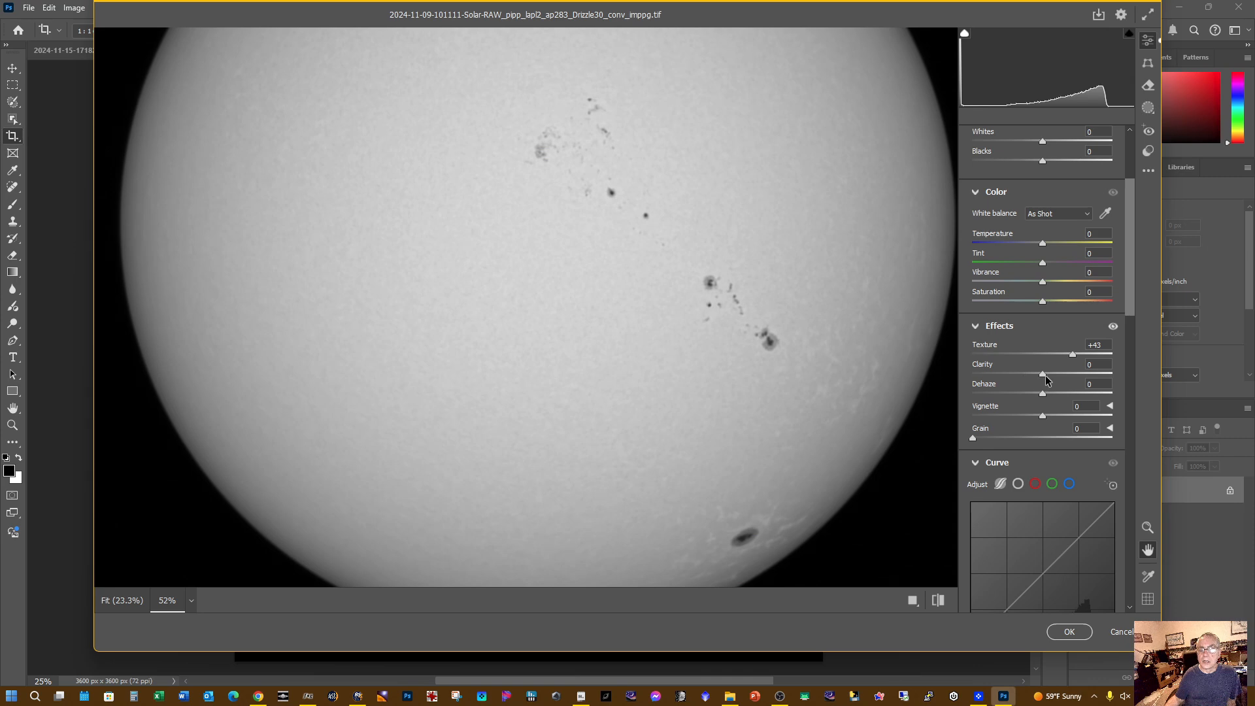
# Set Clarity to -21 and Dehaze to +12, compare the effects, and commit the Camera Raw filter
pyautogui.moveTo(1045, 374)
pyautogui.mouseDown()
pyautogui.moveTo(1031, 374)
pyautogui.moveTo(1050, 394)
pyautogui.mouseUp()
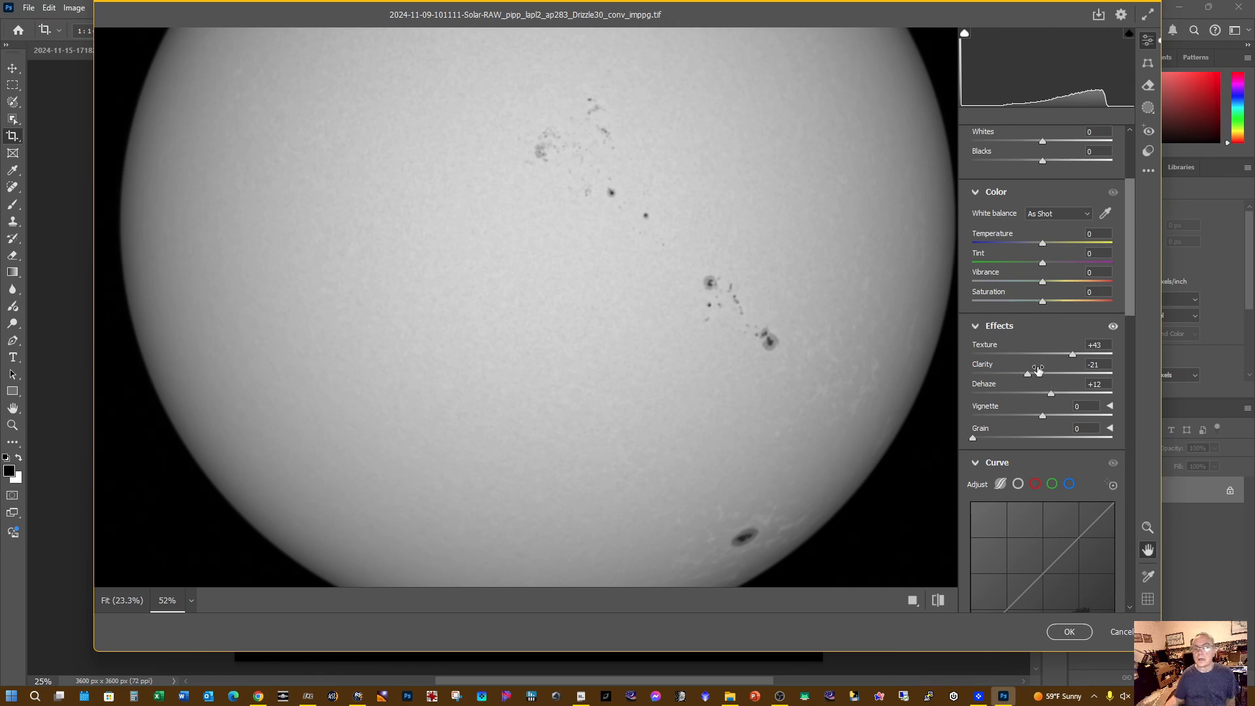
pyautogui.moveTo(1039, 371)
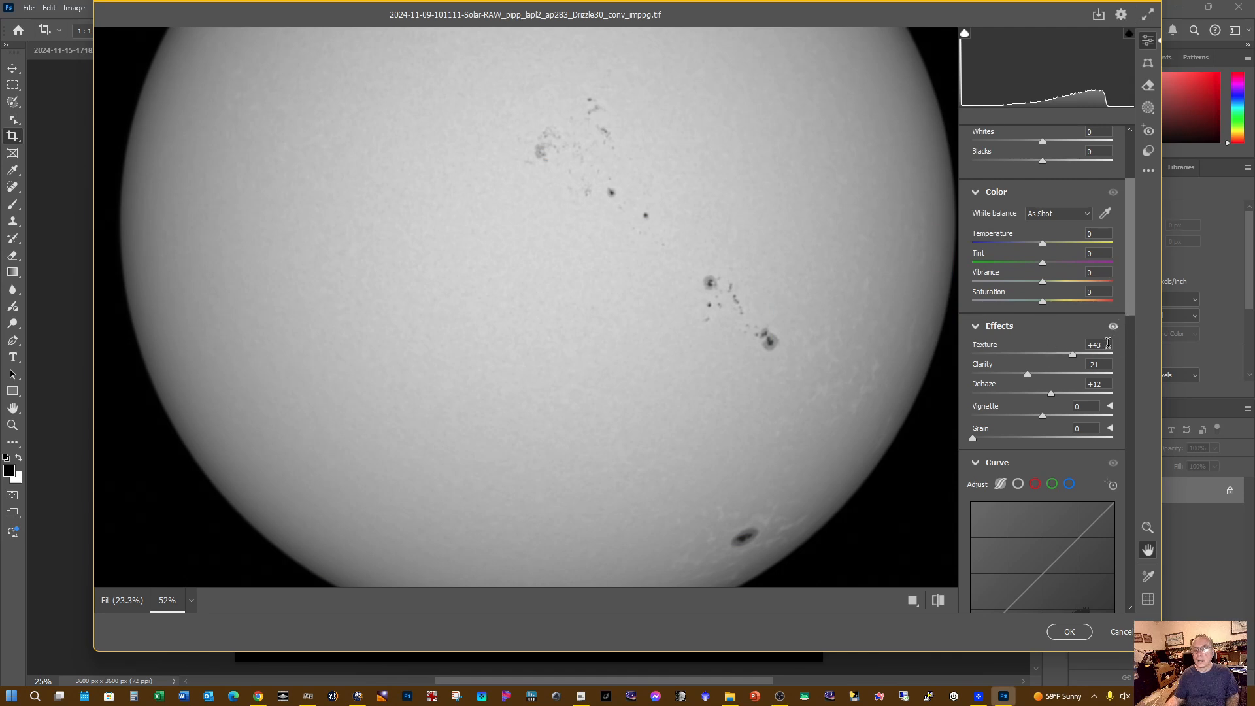
pyautogui.click(1113, 326)
pyautogui.click(1069, 632)
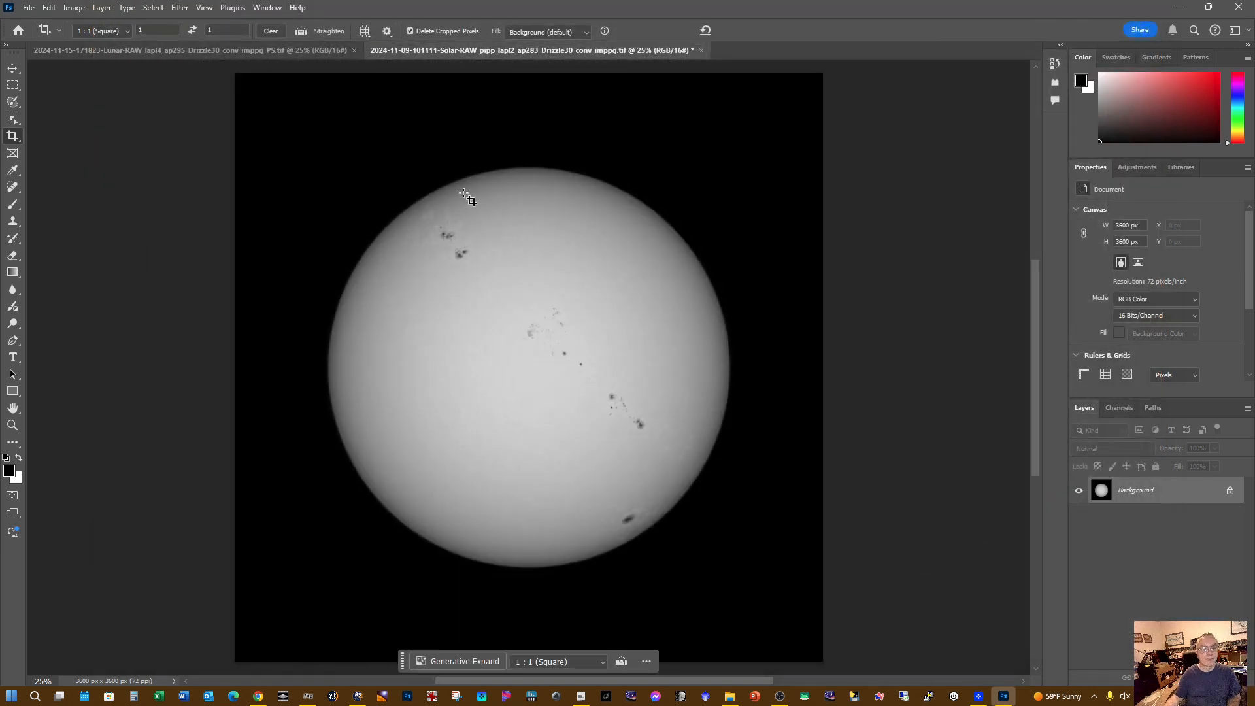
# Launch the Skylum Luminar 4 plugin filter on the solar image
pyautogui.click(179, 8)
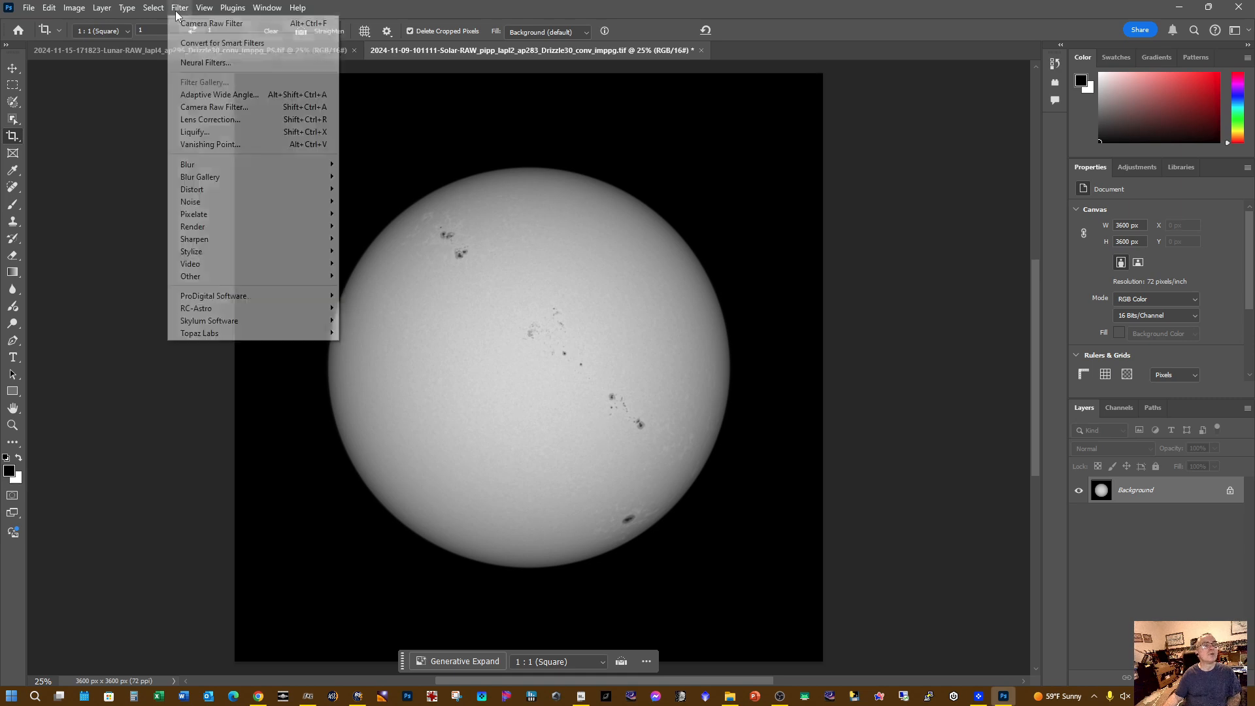
pyautogui.moveTo(296, 327)
pyautogui.click(346, 322)
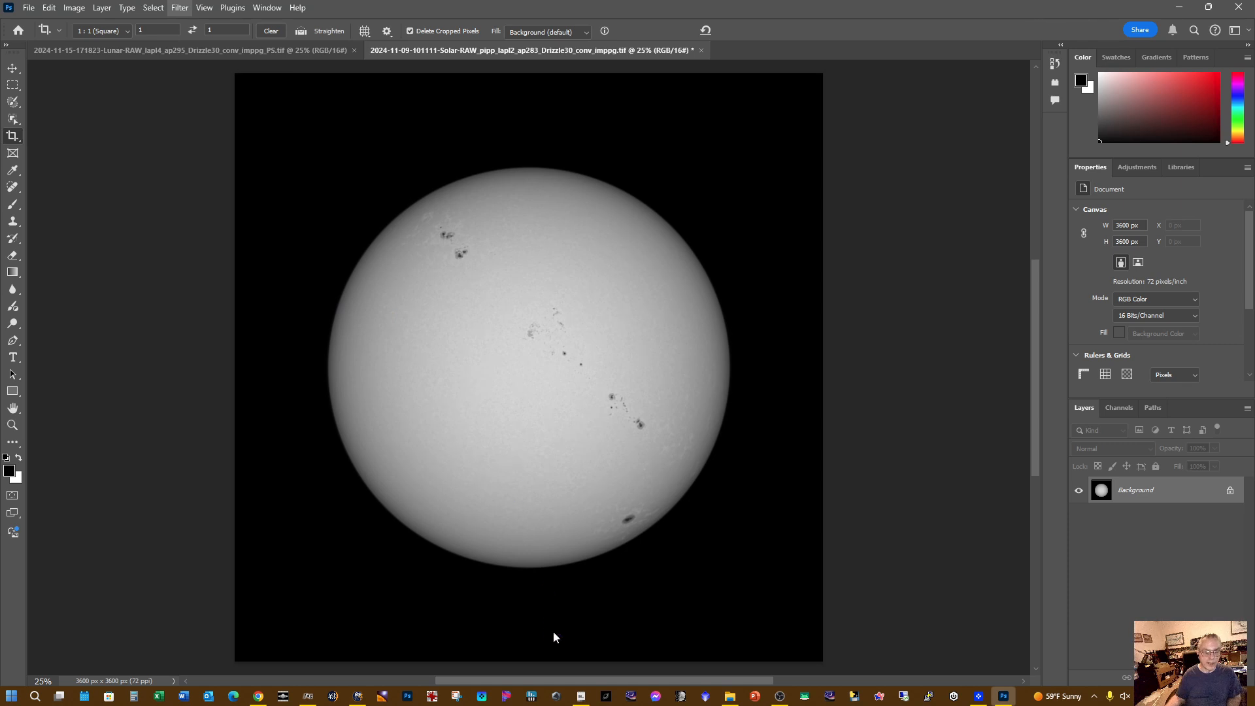
# Open the recorded notes in Photoshop color settings.txt and place them beside the Luminar window for reference
pyautogui.moveTo(578, 698)
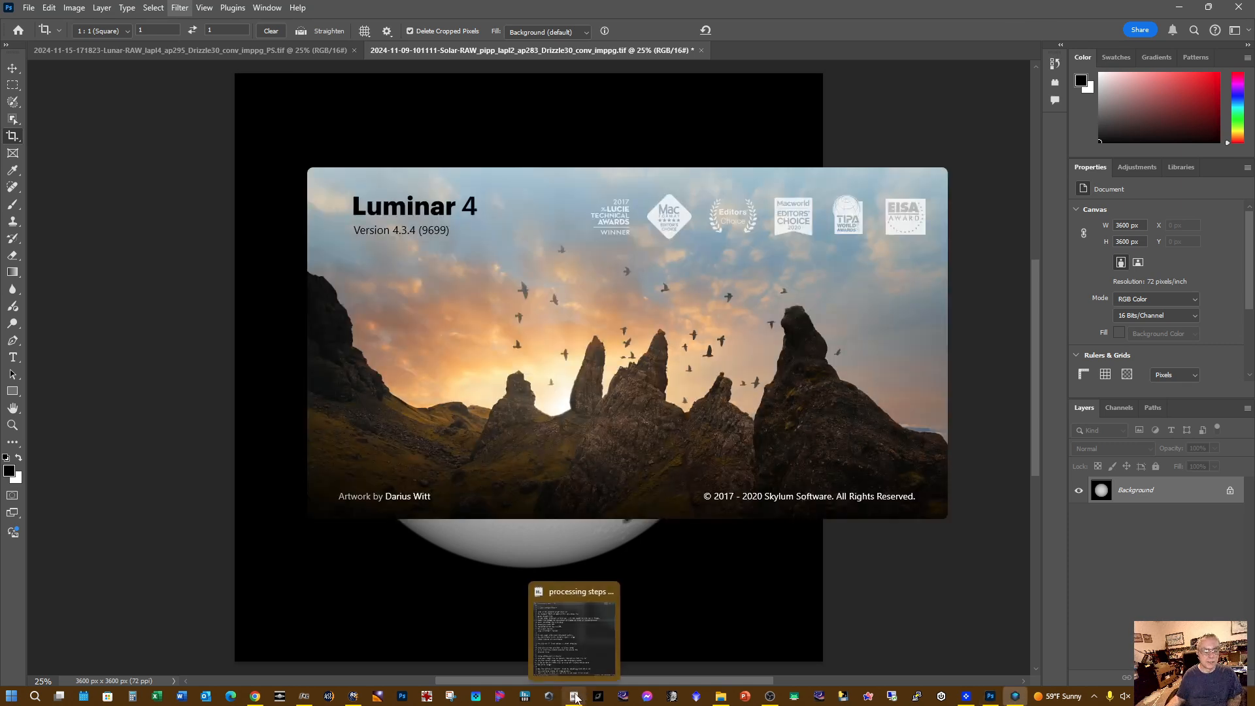
pyautogui.rightClick(576, 699)
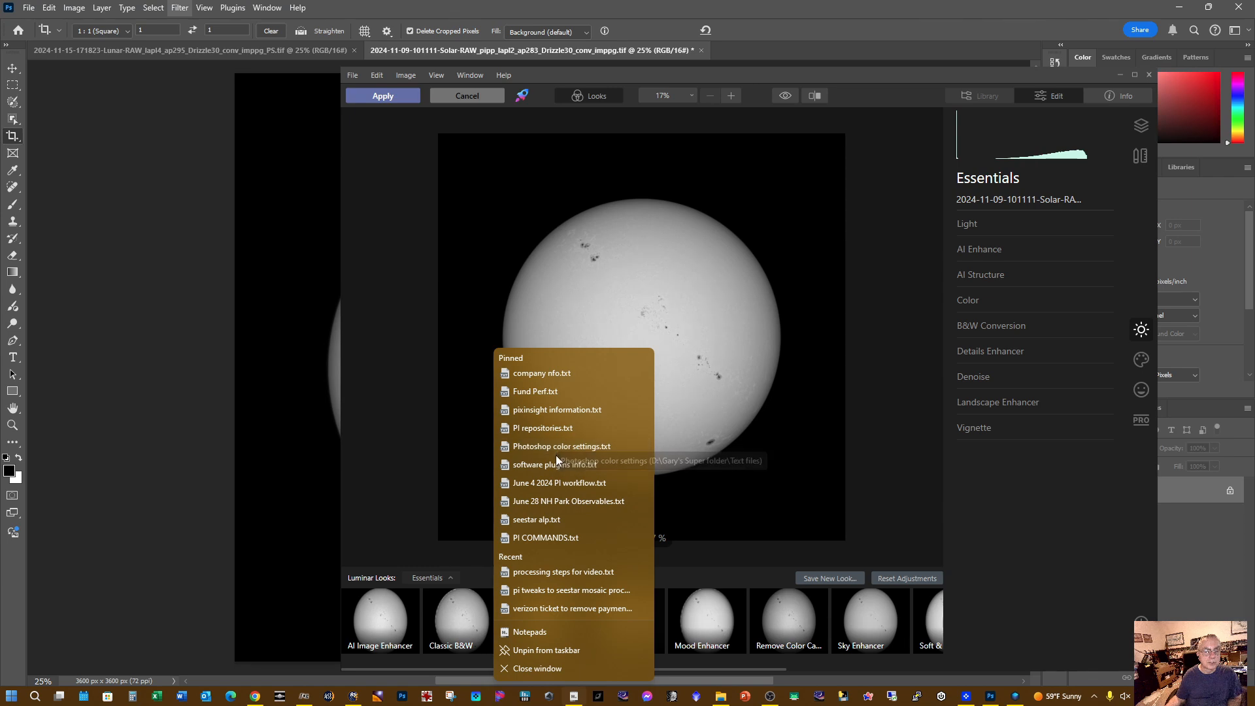
pyautogui.click(557, 449)
pyautogui.moveTo(791, 398); pyautogui.dragTo(295, 410)
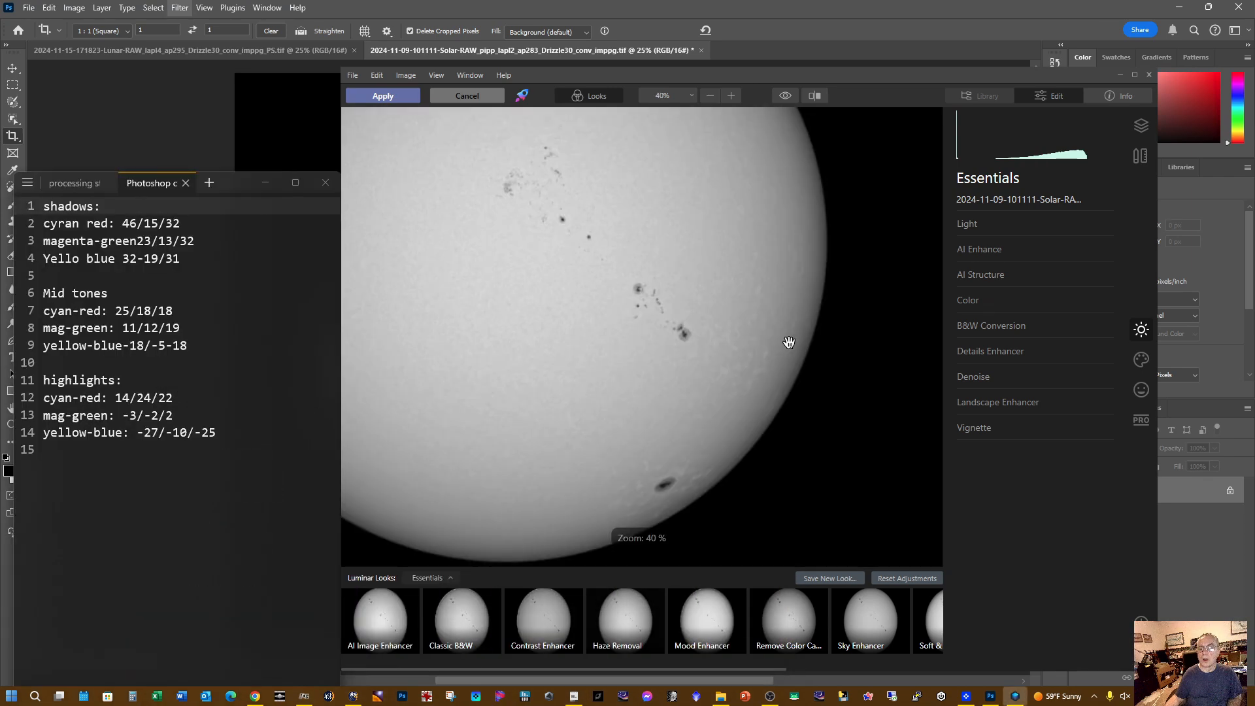
# In Luminar's professional Color Enhancer advanced settings, set the Shadows to Cyan-Red 30, Magenta-Green 23 and Yellow-Blue 49
pyautogui.click(1154, 429)
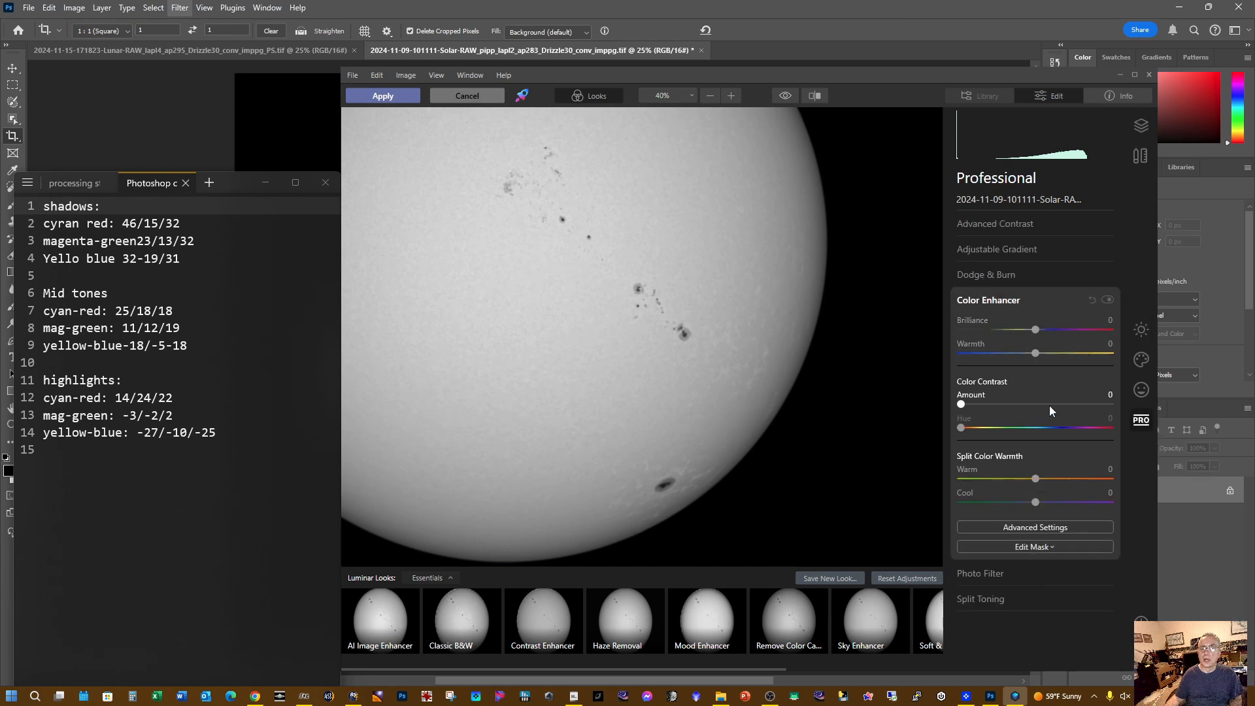
pyautogui.click(1043, 527)
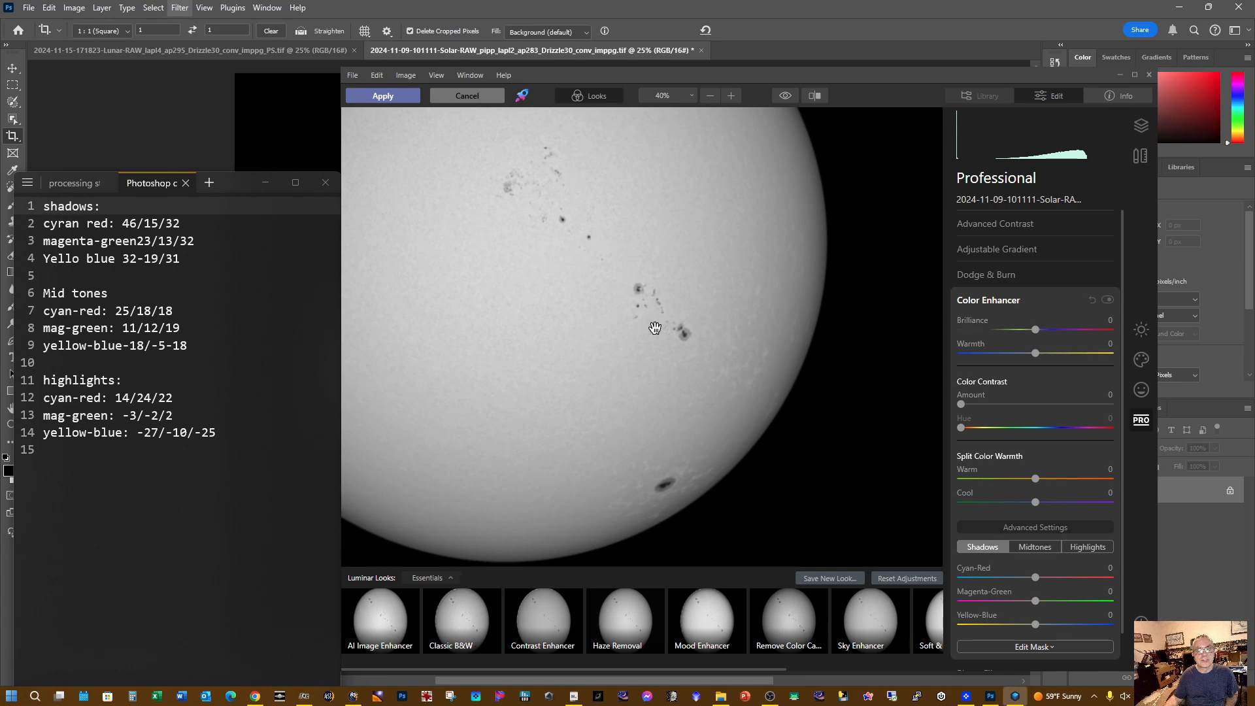
pyautogui.moveTo(1036, 579)
pyautogui.mouseDown()
pyautogui.moveTo(1065, 580)
pyautogui.moveTo(1047, 580)
pyautogui.mouseUp()
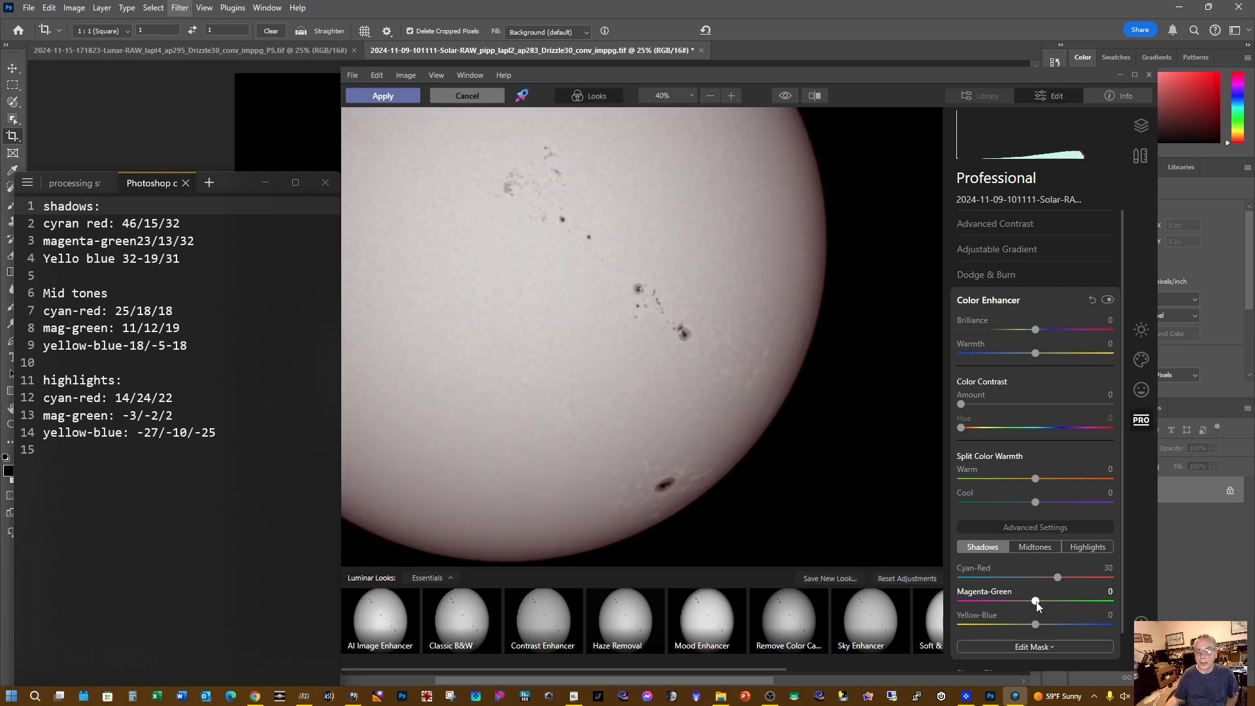
pyautogui.moveTo(1037, 602); pyautogui.dragTo(1054, 604)
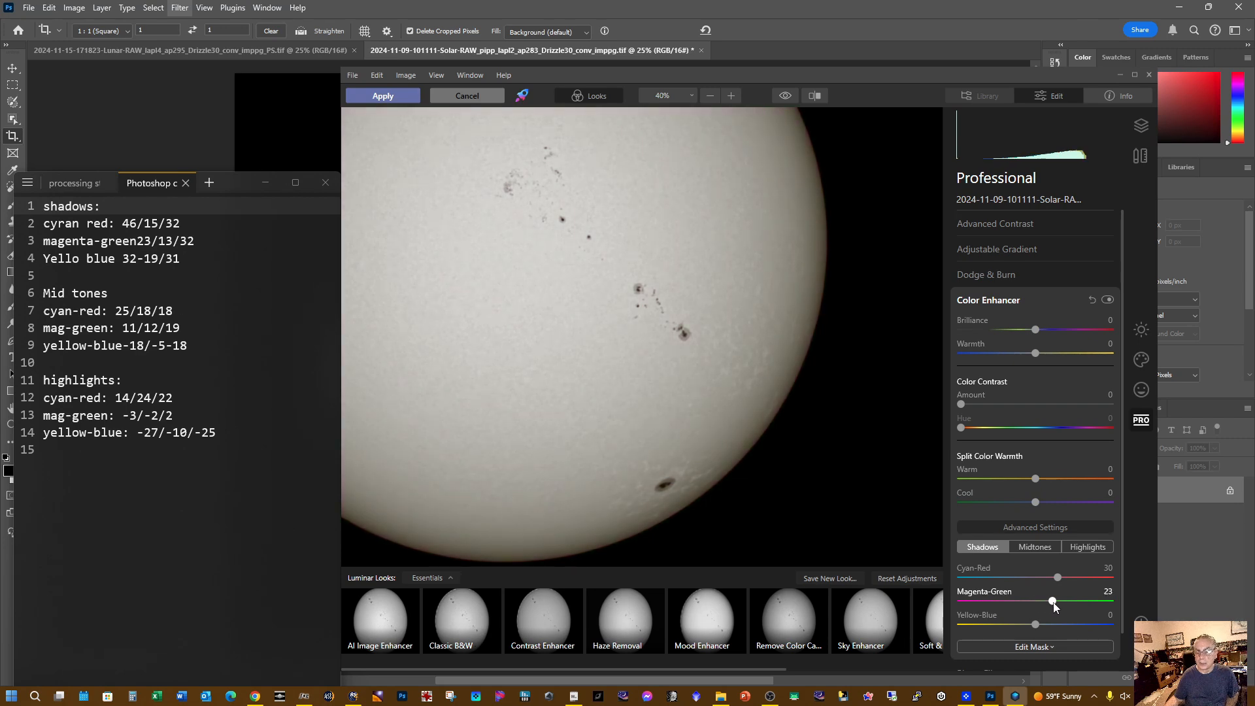
pyautogui.moveTo(1038, 626); pyautogui.dragTo(1074, 629)
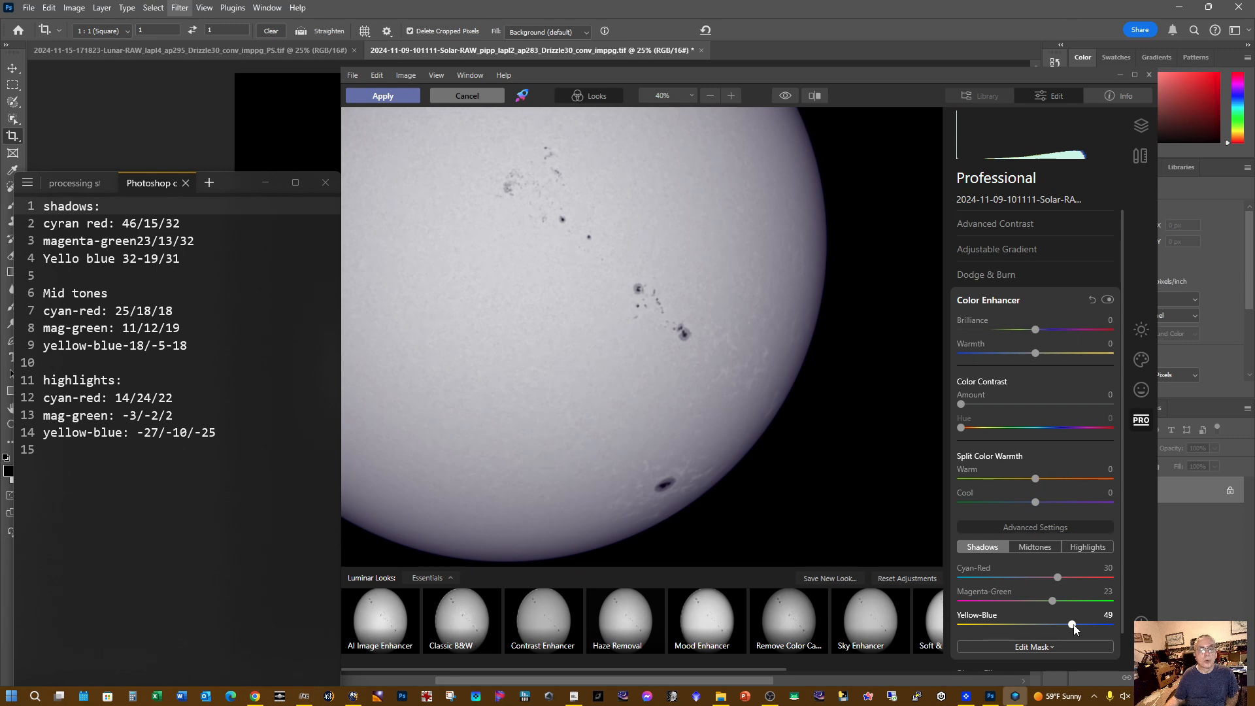
# Set the Color Enhancer Midtones to Cyan-Red 24, Magenta-Green 18 and Yellow-Blue -27
pyautogui.click(1039, 549)
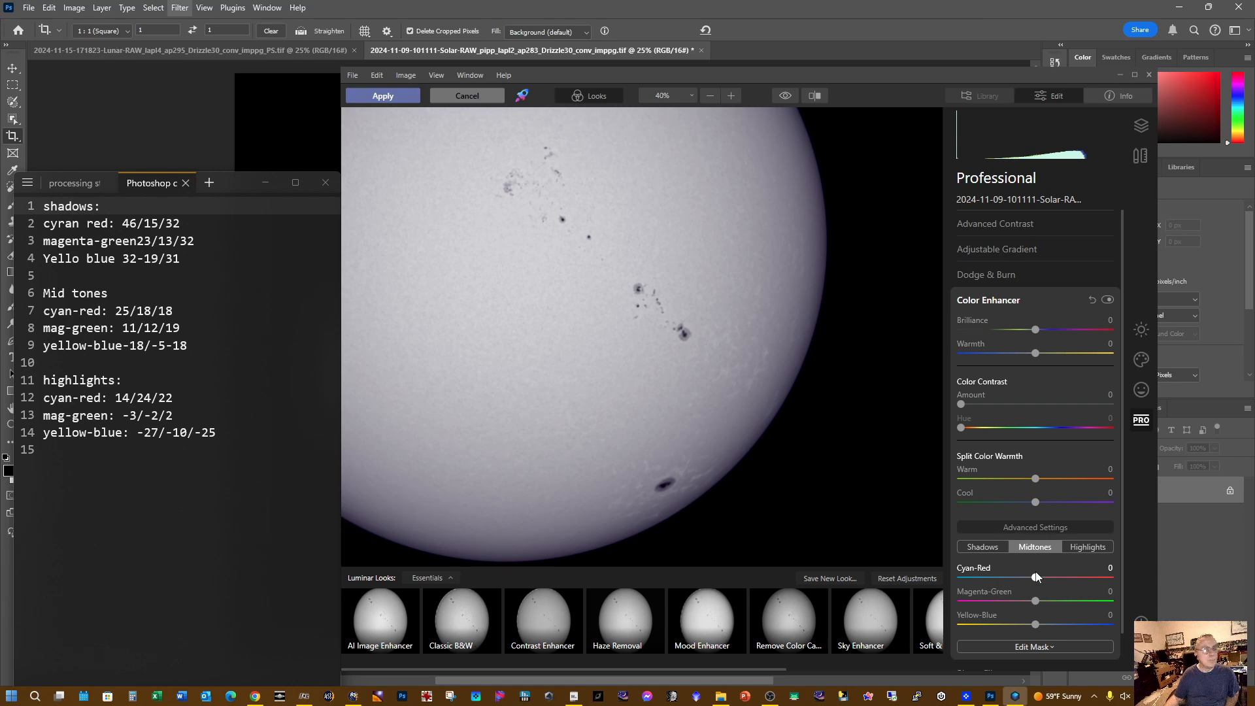
pyautogui.moveTo(1036, 578); pyautogui.dragTo(1052, 582)
pyautogui.click(1052, 580)
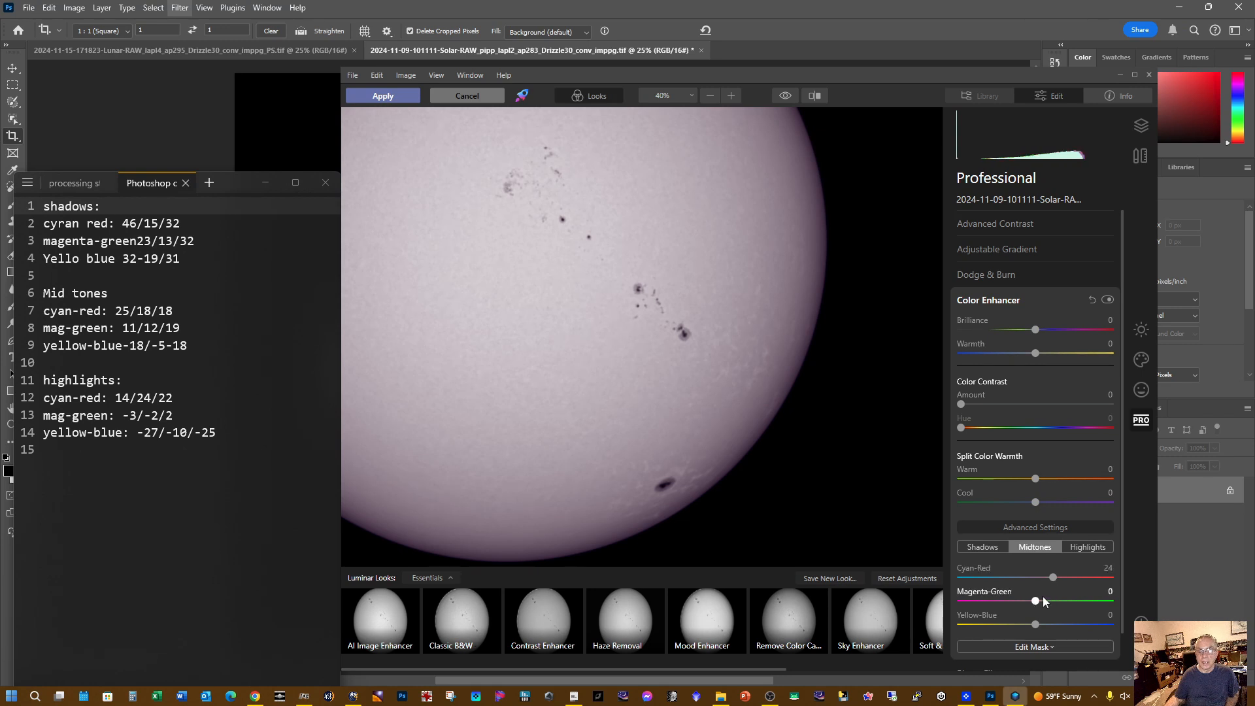
pyautogui.moveTo(1039, 600); pyautogui.dragTo(1052, 601)
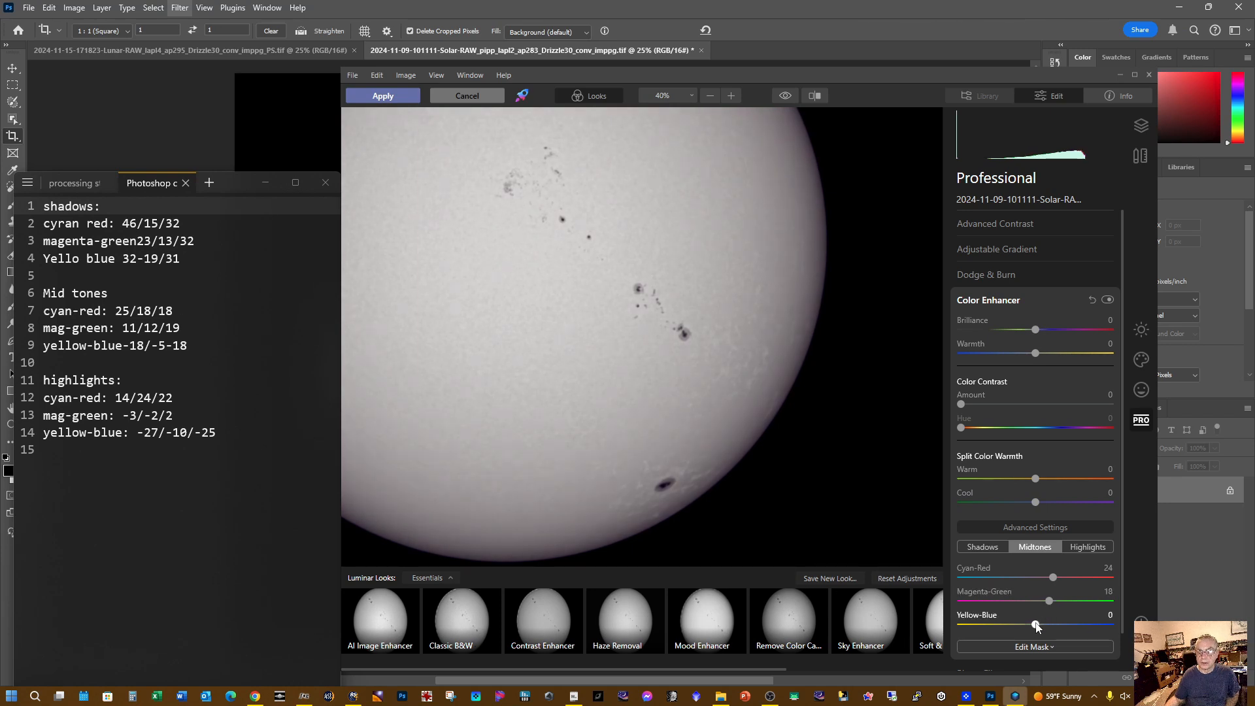
pyautogui.moveTo(1036, 626); pyautogui.dragTo(1017, 632)
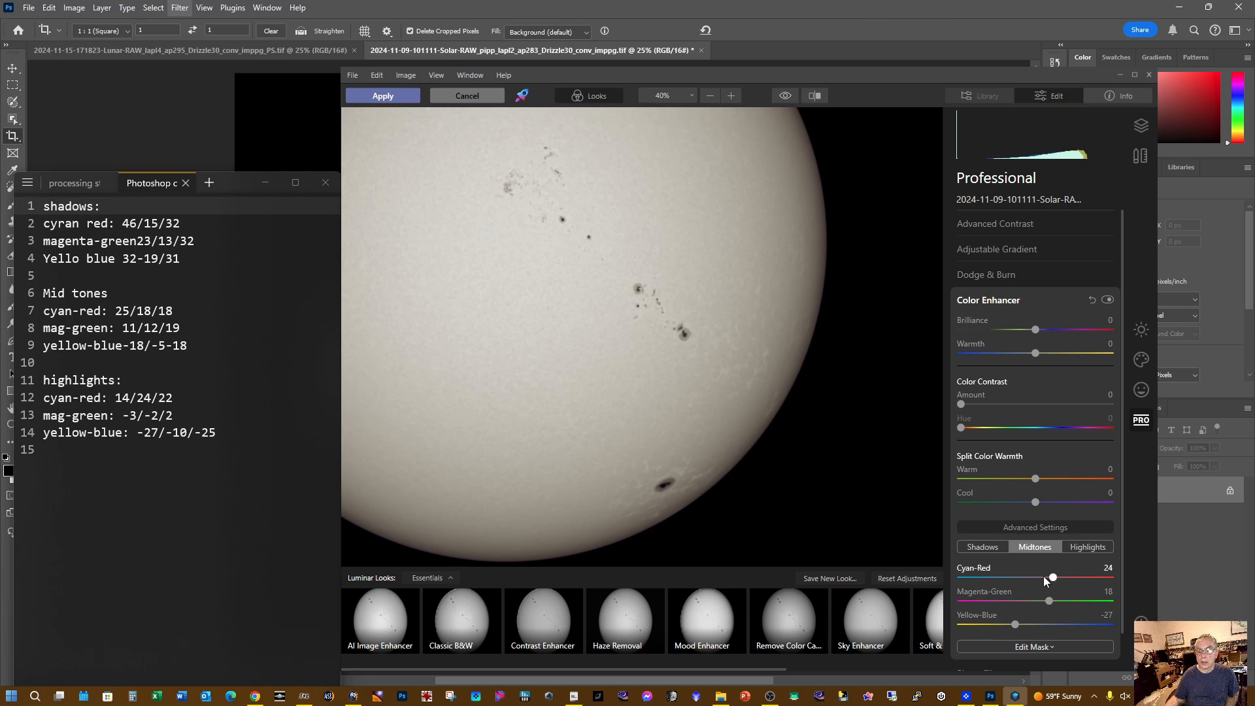
# Set the Color Enhancer Highlights to Cyan-Red 18, Magenta-Green 7 and Yellow-Blue -8
pyautogui.click(1075, 548)
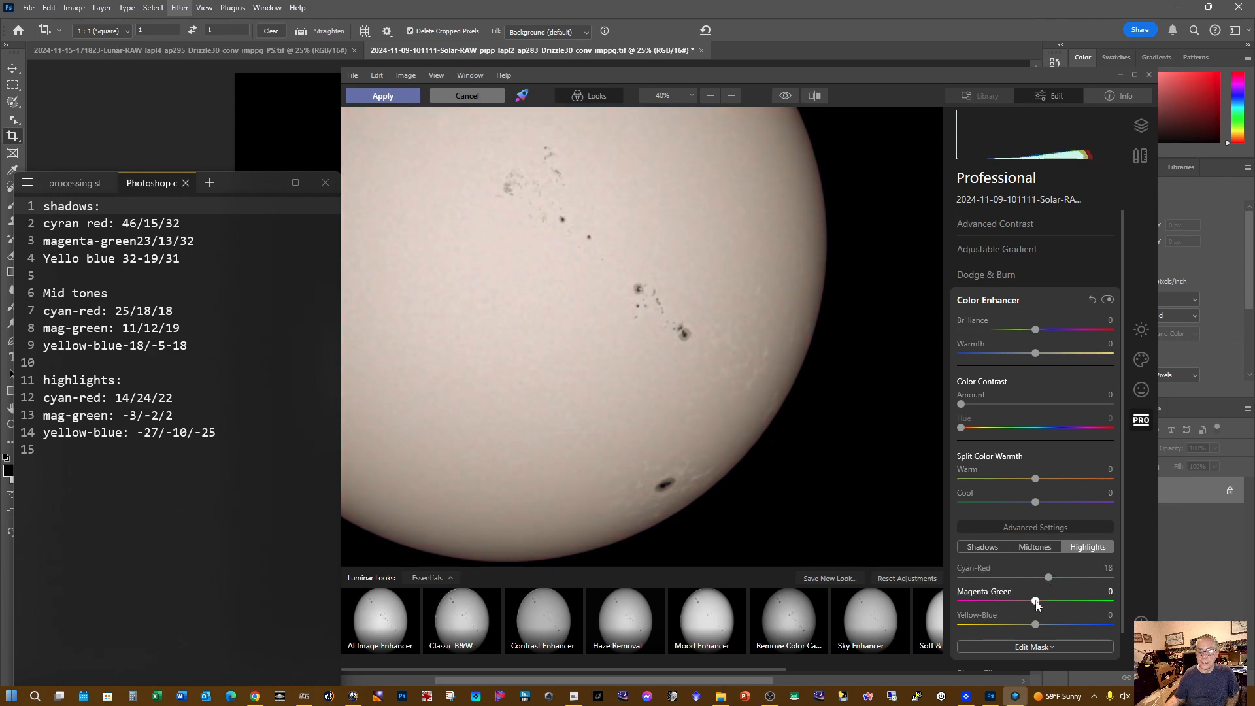
pyautogui.moveTo(1037, 604)
pyautogui.mouseDown()
pyautogui.moveTo(1021, 605)
pyautogui.moveTo(1042, 607)
pyautogui.mouseUp()
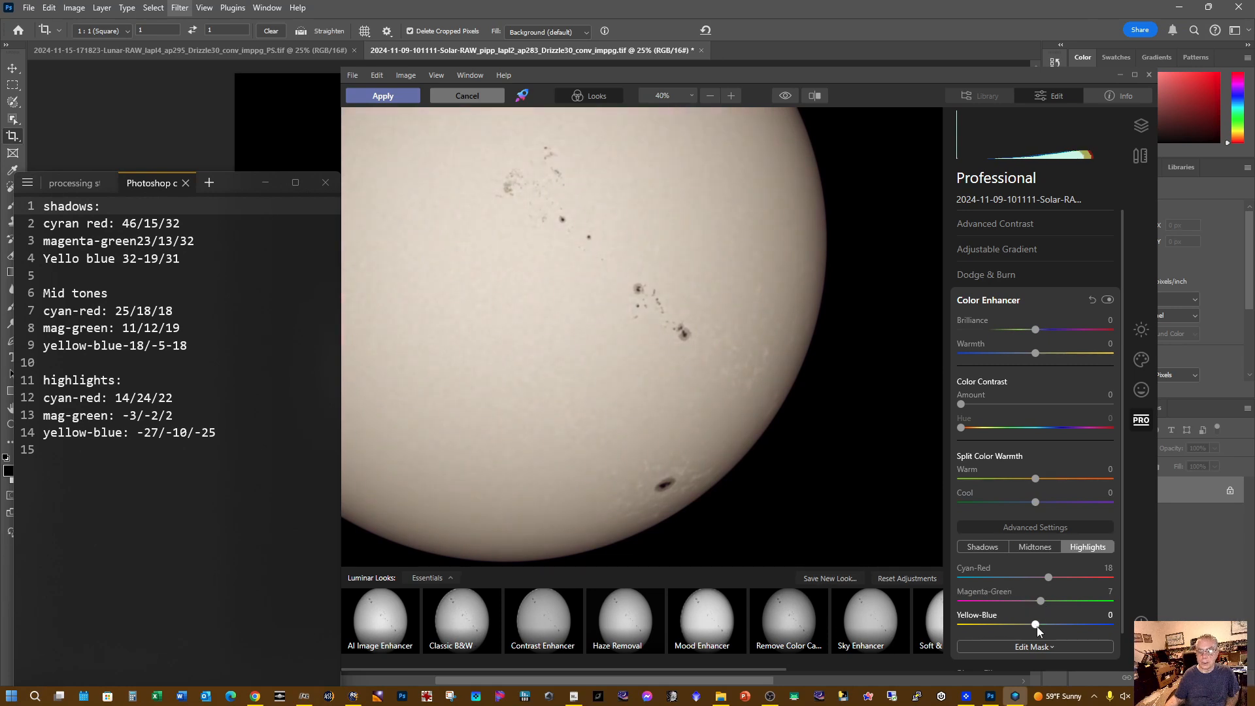
pyautogui.moveTo(1037, 627); pyautogui.dragTo(1031, 628)
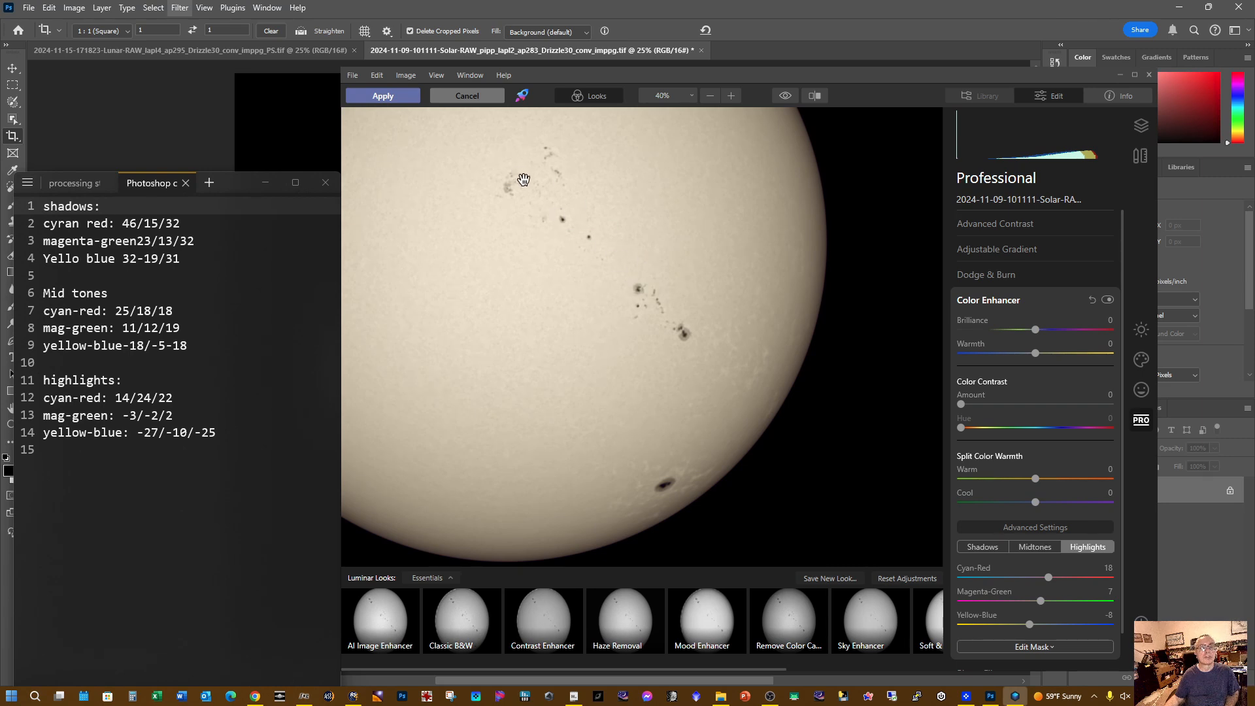
# Inspect the colorized sunspots around the solar disc and apply the Luminar adjustments to the Photoshop image
pyautogui.scroll(-1, 538, 199)
pyautogui.scroll(-1, 561, 207)
pyautogui.moveTo(561, 207); pyautogui.dragTo(612, 314)
pyautogui.click(384, 96)
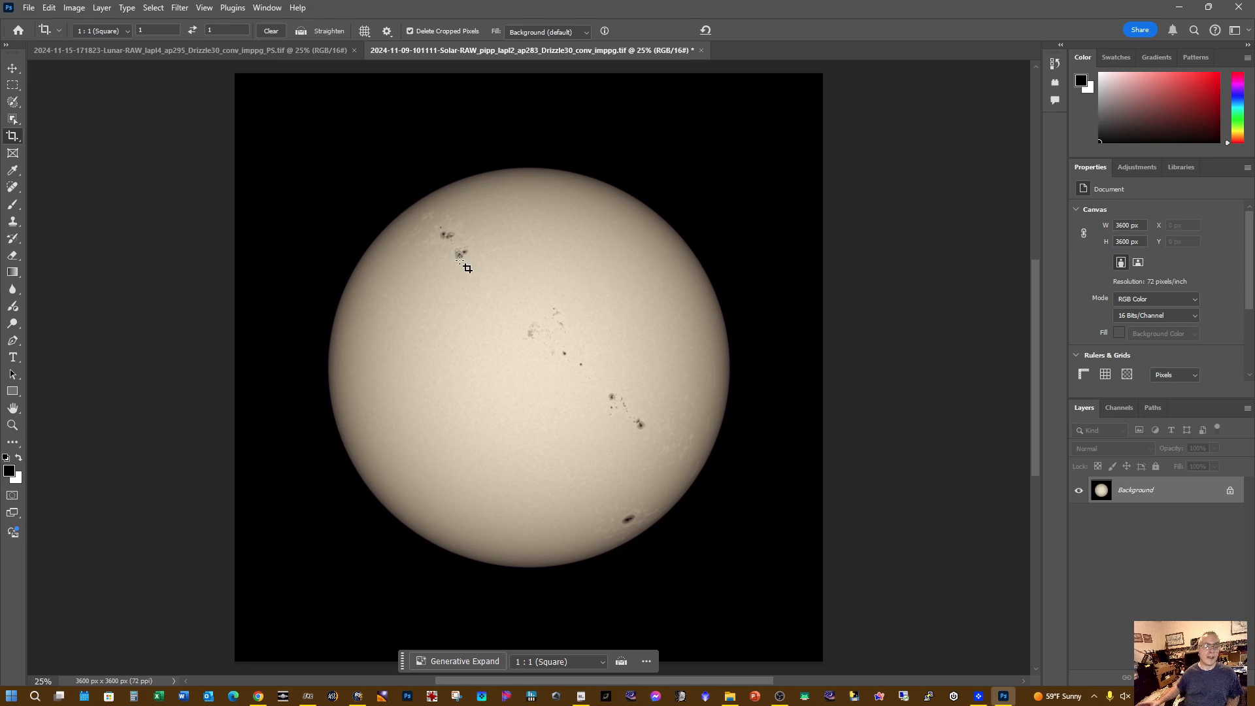
pyautogui.click(29, 8)
pyautogui.click(49, 165)
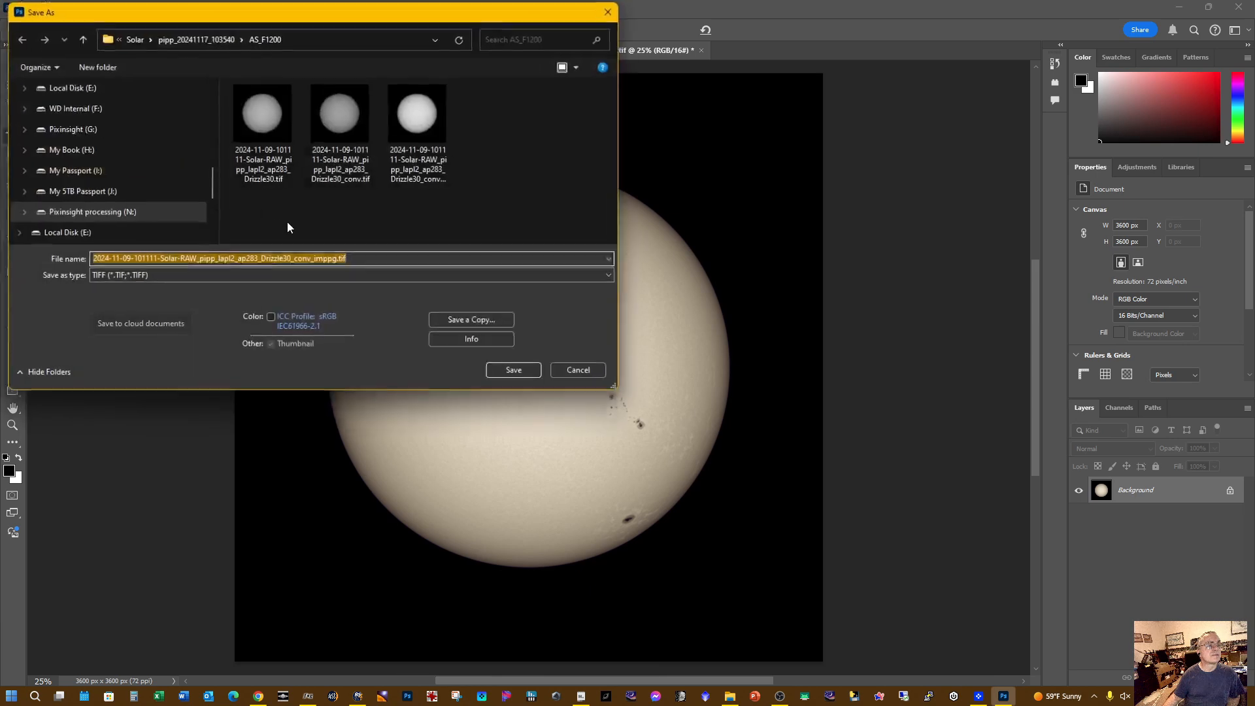
pyautogui.press('End')
pyautogui.press('BackSpace')
pyautogui.press('BackSpace')
pyautogui.press('BackSpace')
pyautogui.press('BackSpace')
pyautogui.write('_PD')
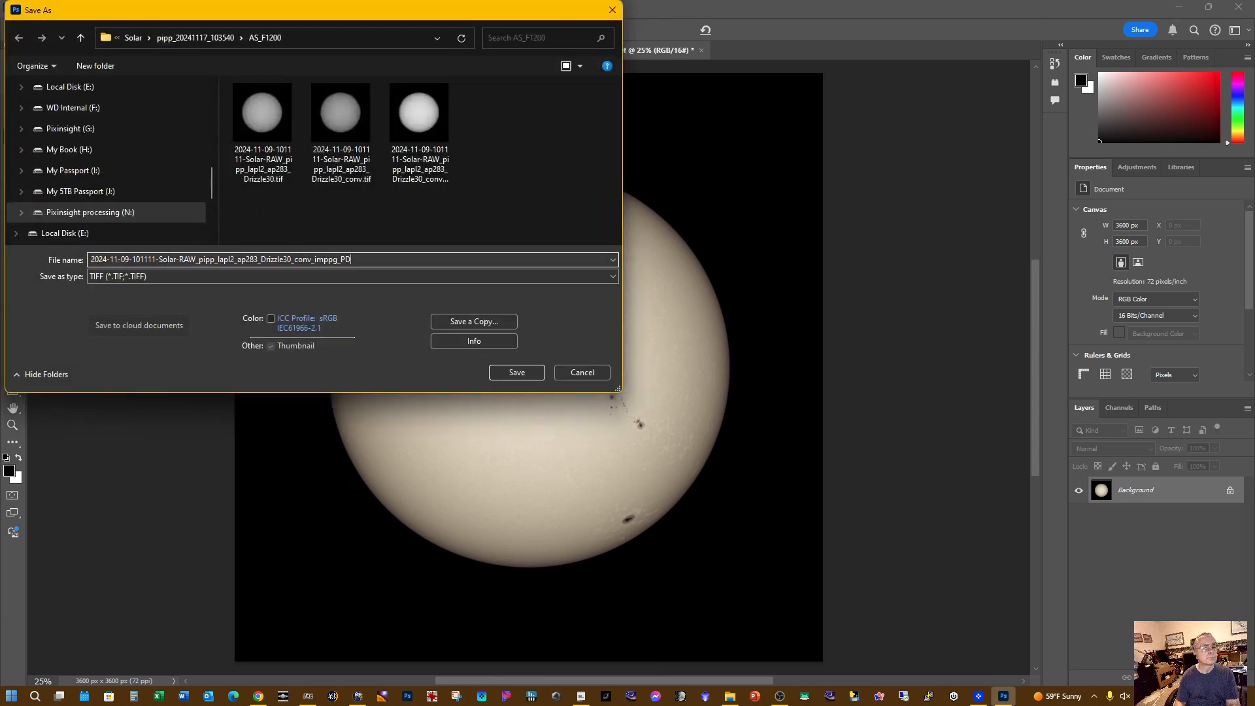
pyautogui.write('S')
pyautogui.press('Return')
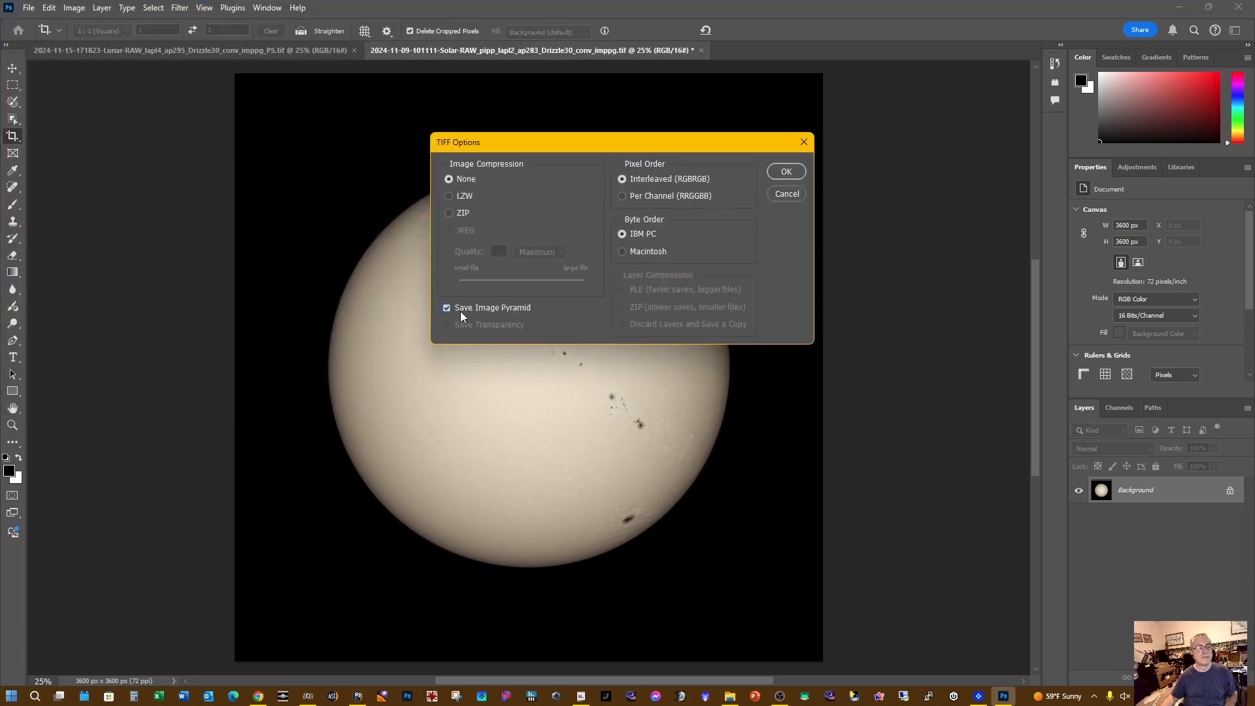
pyautogui.click(785, 172)
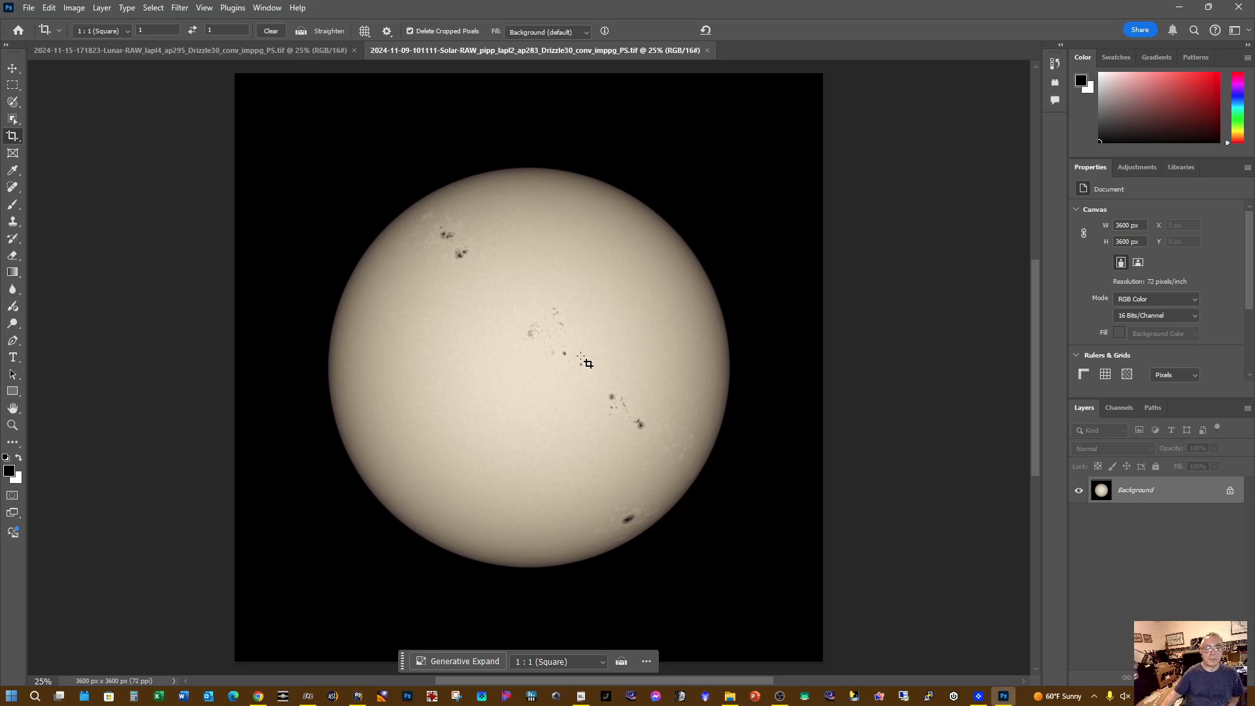
# Open the lunar and solar image processing.pptx presentation in PowerPoint and show the full moon slide, slide 12
pyautogui.rightClick(753, 696)
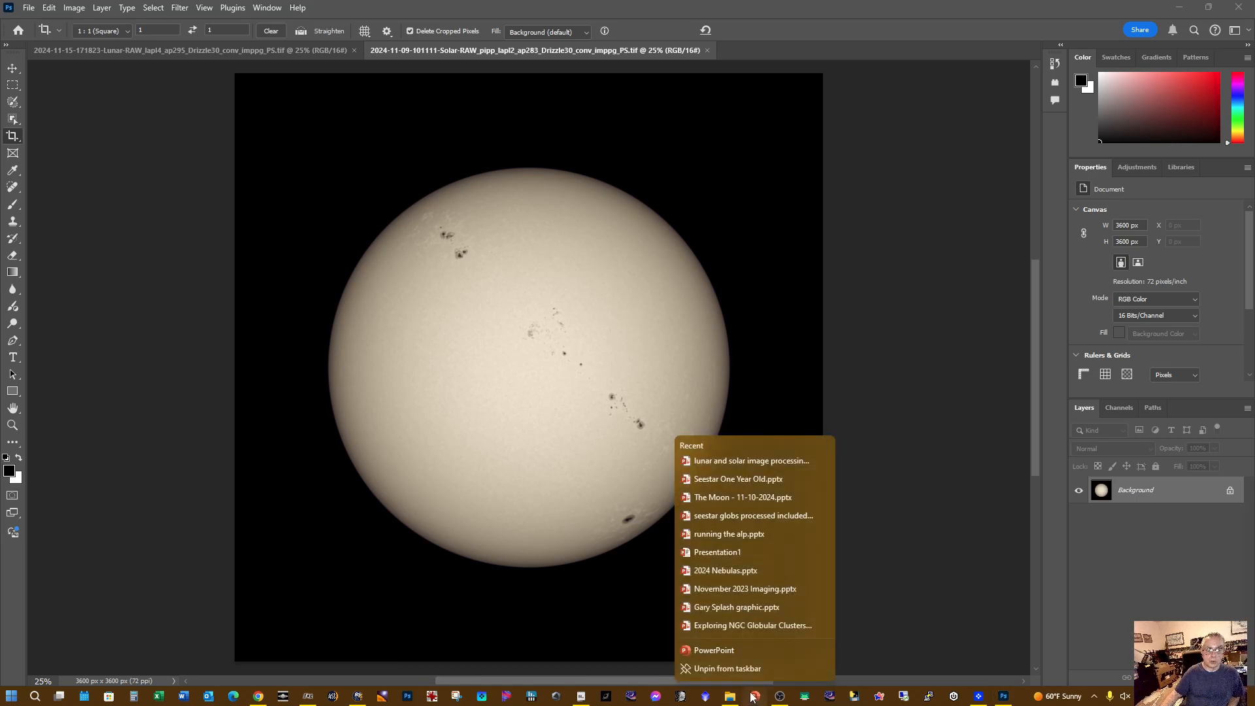
pyautogui.click(742, 466)
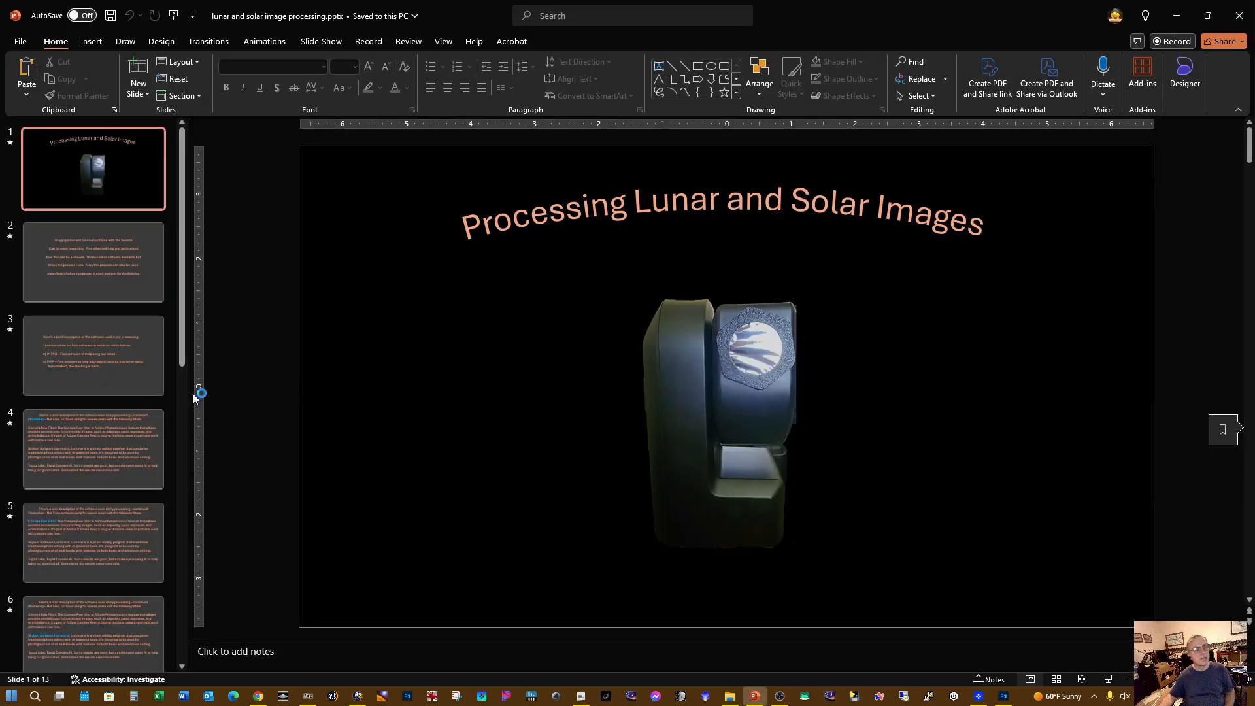
pyautogui.moveTo(187, 351); pyautogui.dragTo(196, 645)
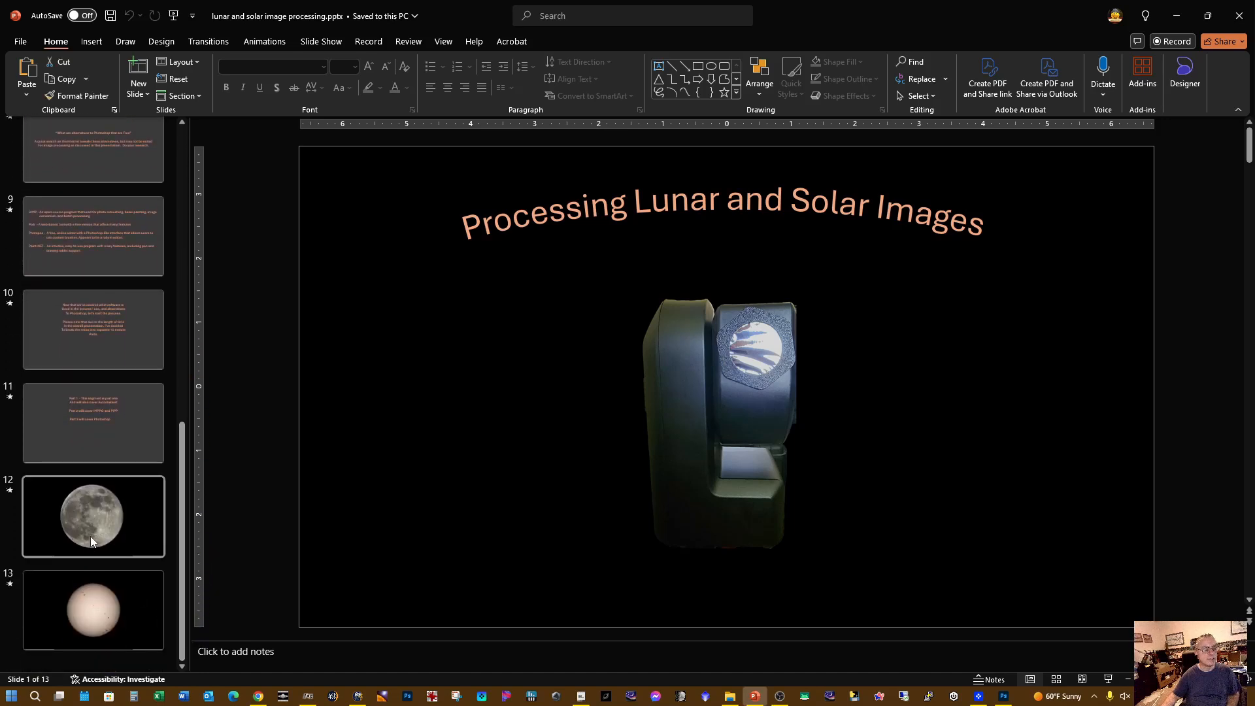
pyautogui.click(91, 536)
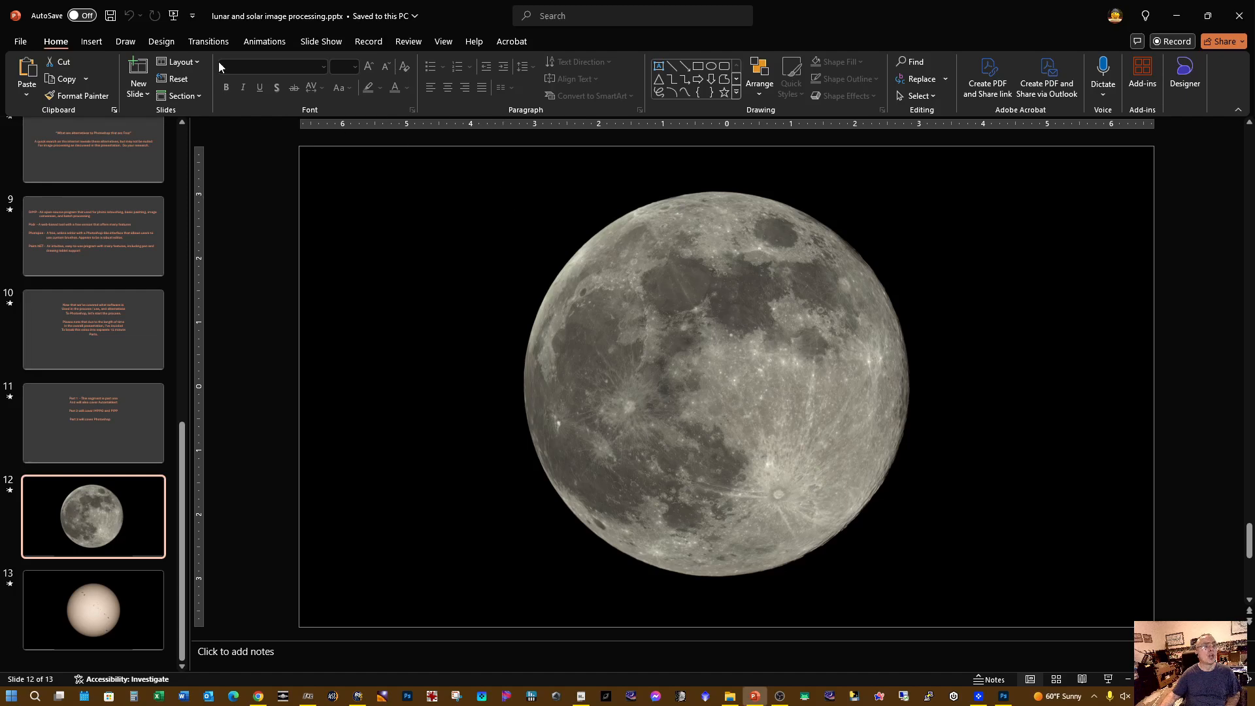
# Give the moon slide a solid background fill sampled with the Eyedropper from the black sky beside the moon
pyautogui.click(164, 43)
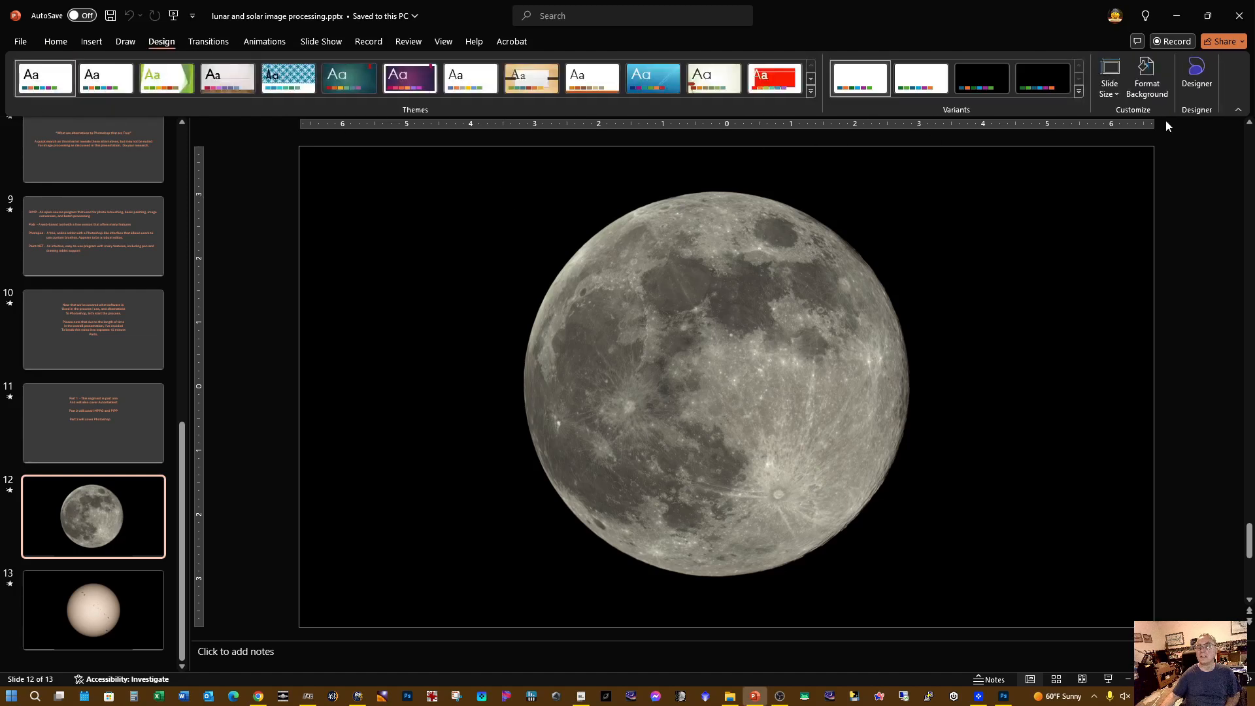
pyautogui.click(1147, 84)
pyautogui.click(1227, 288)
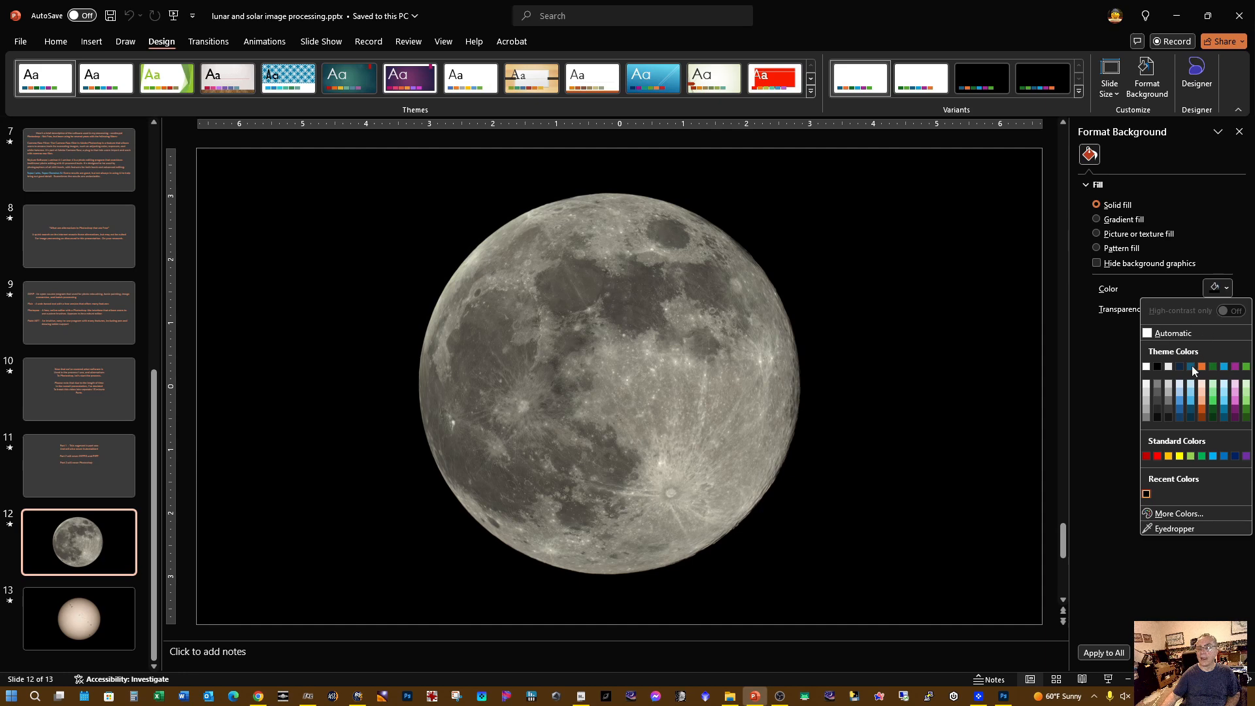
pyautogui.click(1170, 530)
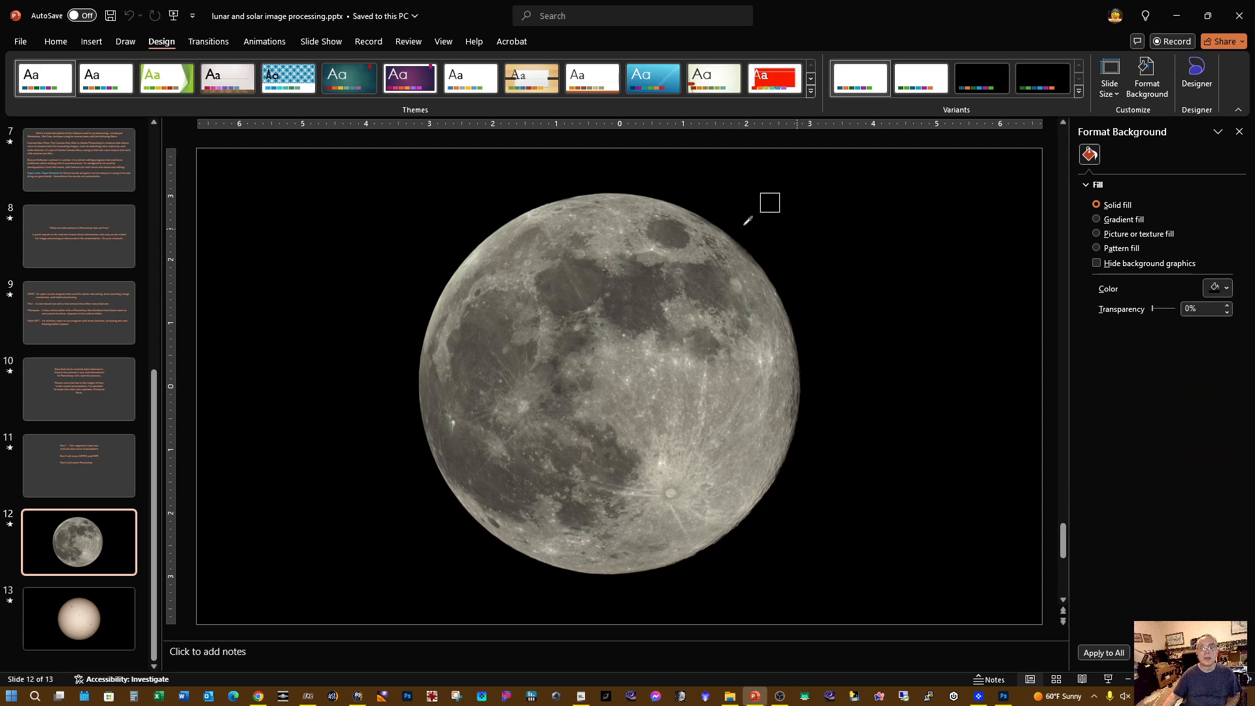
pyautogui.click(729, 216)
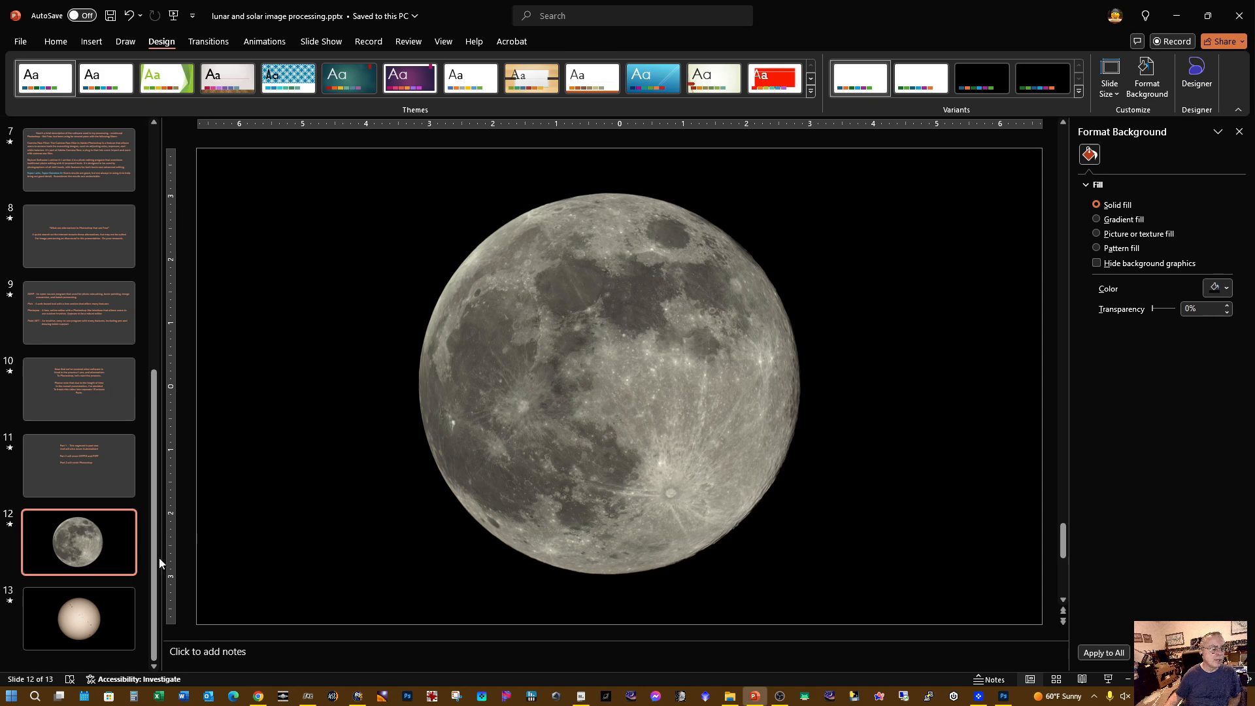
# With the moon and sun slides selected, export only the current slide as lunar and solar image processing.tif, replacing the existing file, and minimize PowerPoint
pyautogui.click(119, 608)
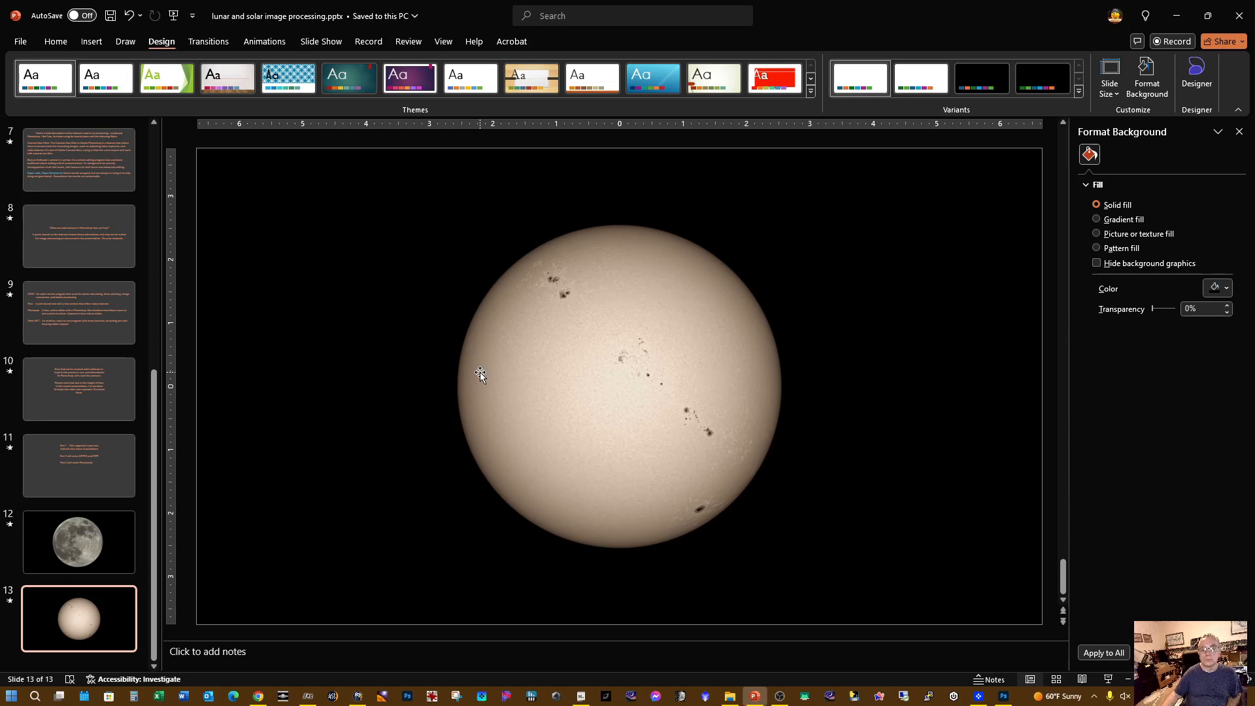
pyautogui.click(107, 551)
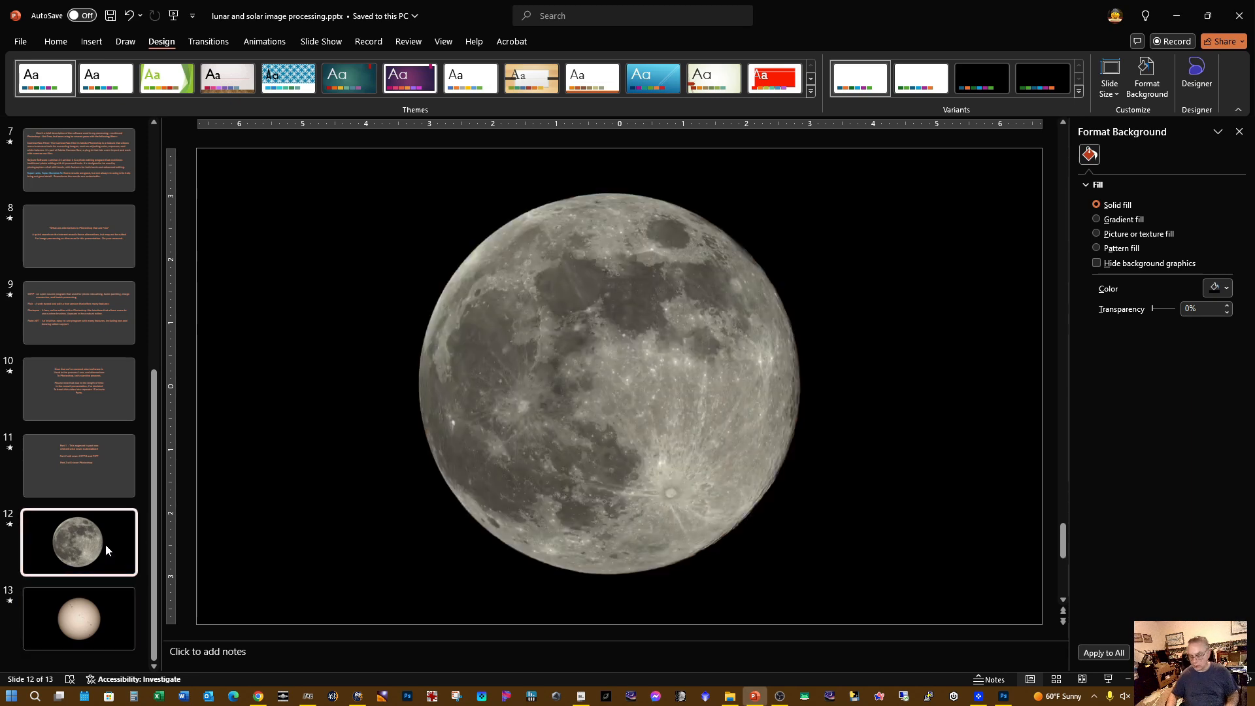
pyautogui.hotkey('shift', 'Down')
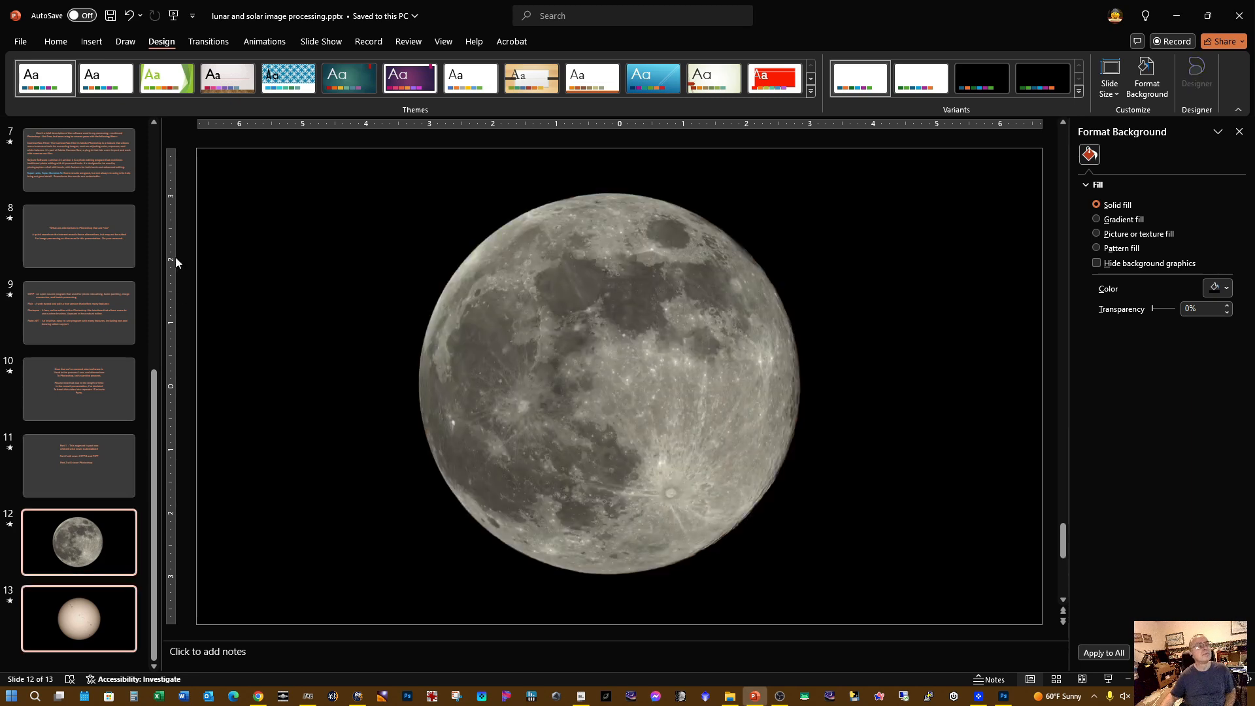
pyautogui.click(24, 42)
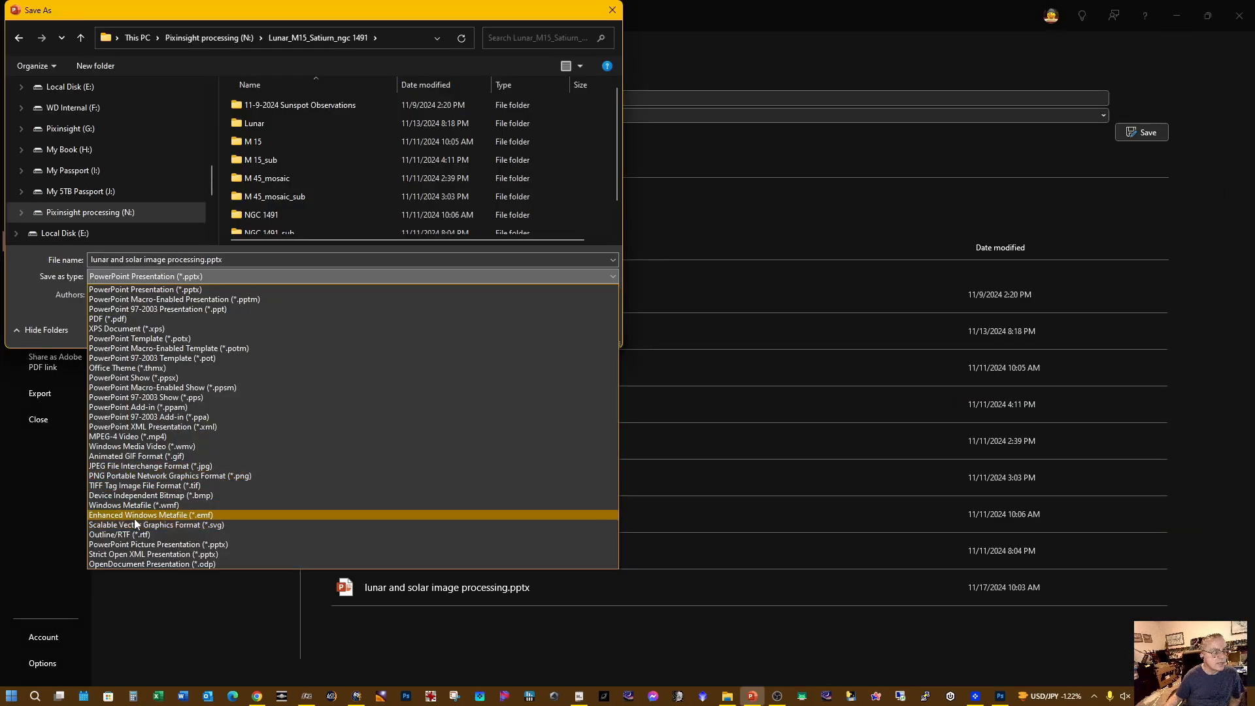
pyautogui.click(129, 486)
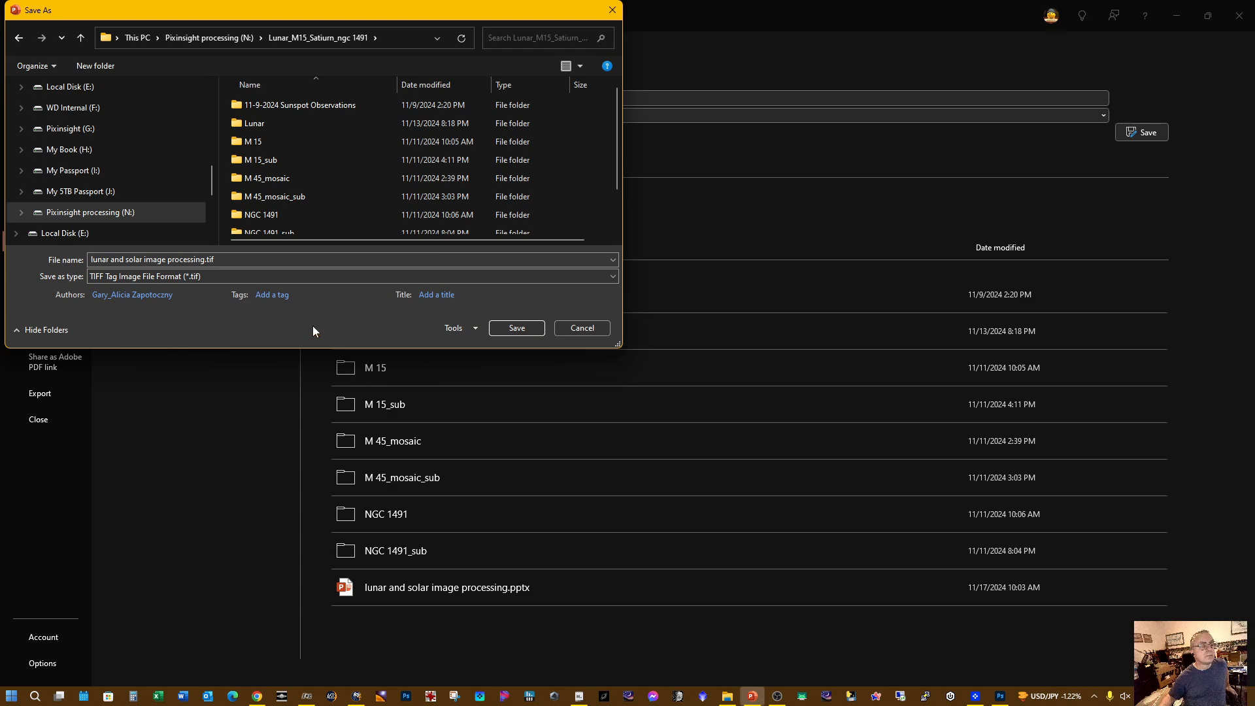
pyautogui.click(507, 327)
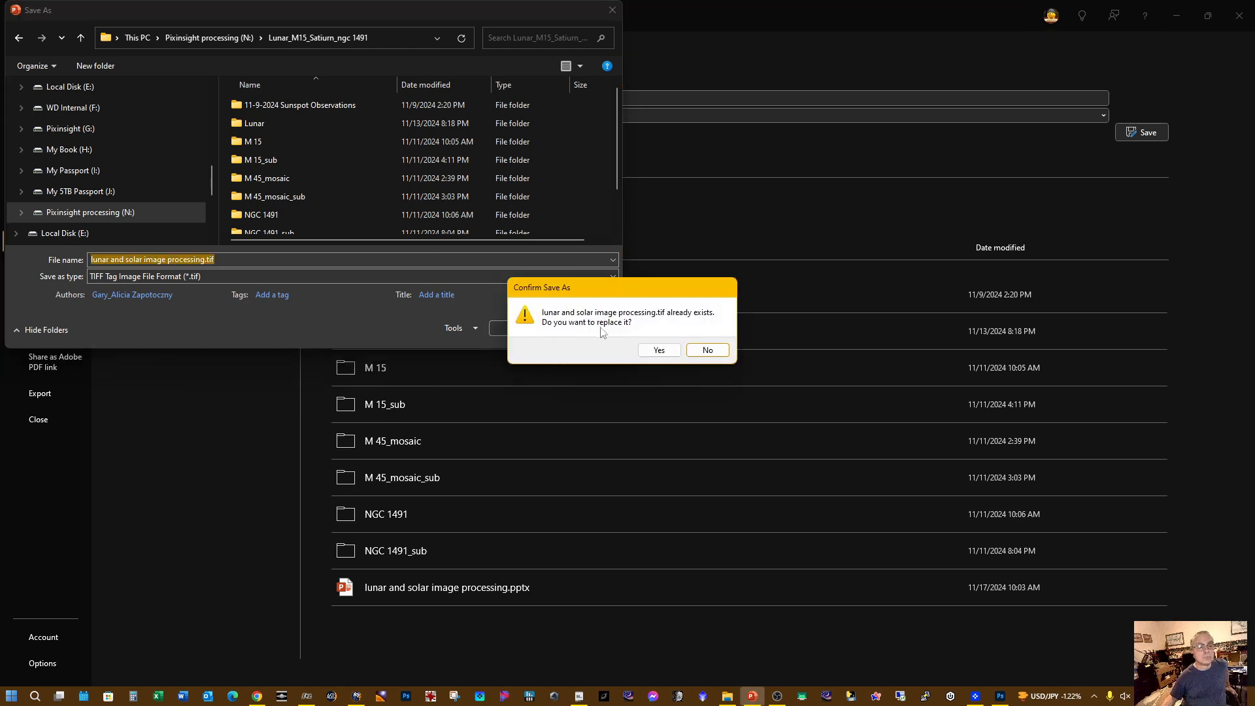
pyautogui.click(657, 350)
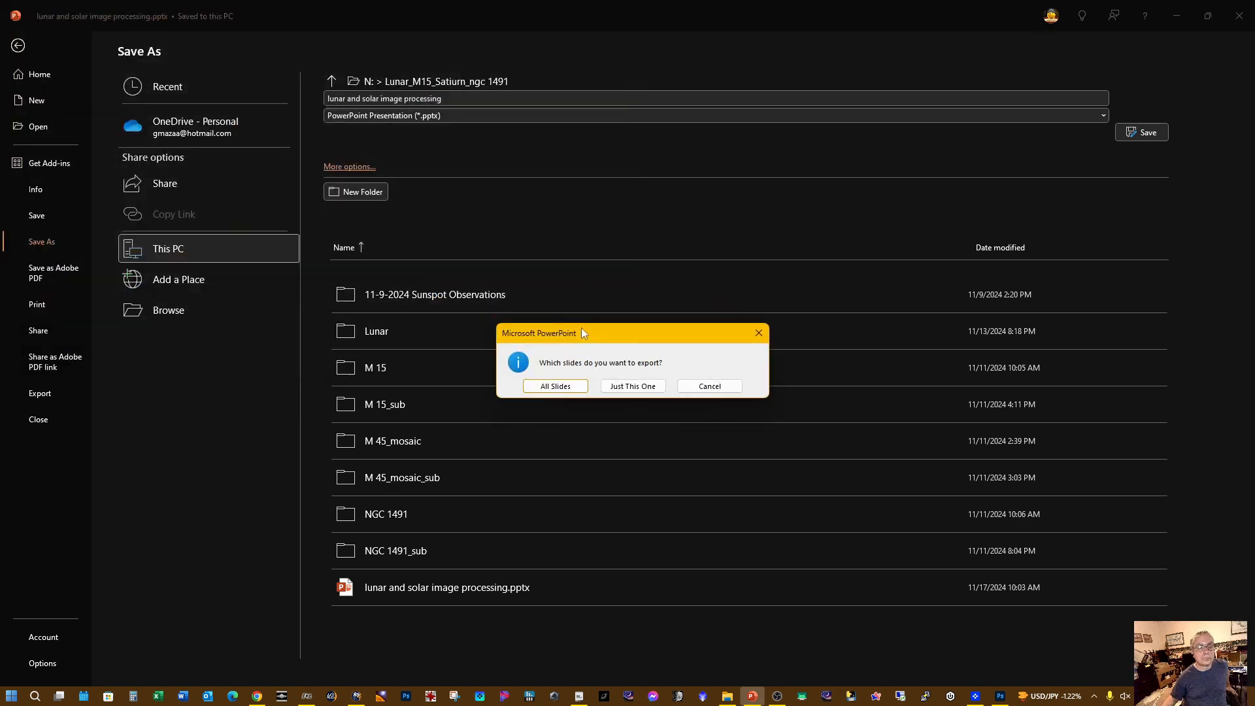
pyautogui.click(629, 386)
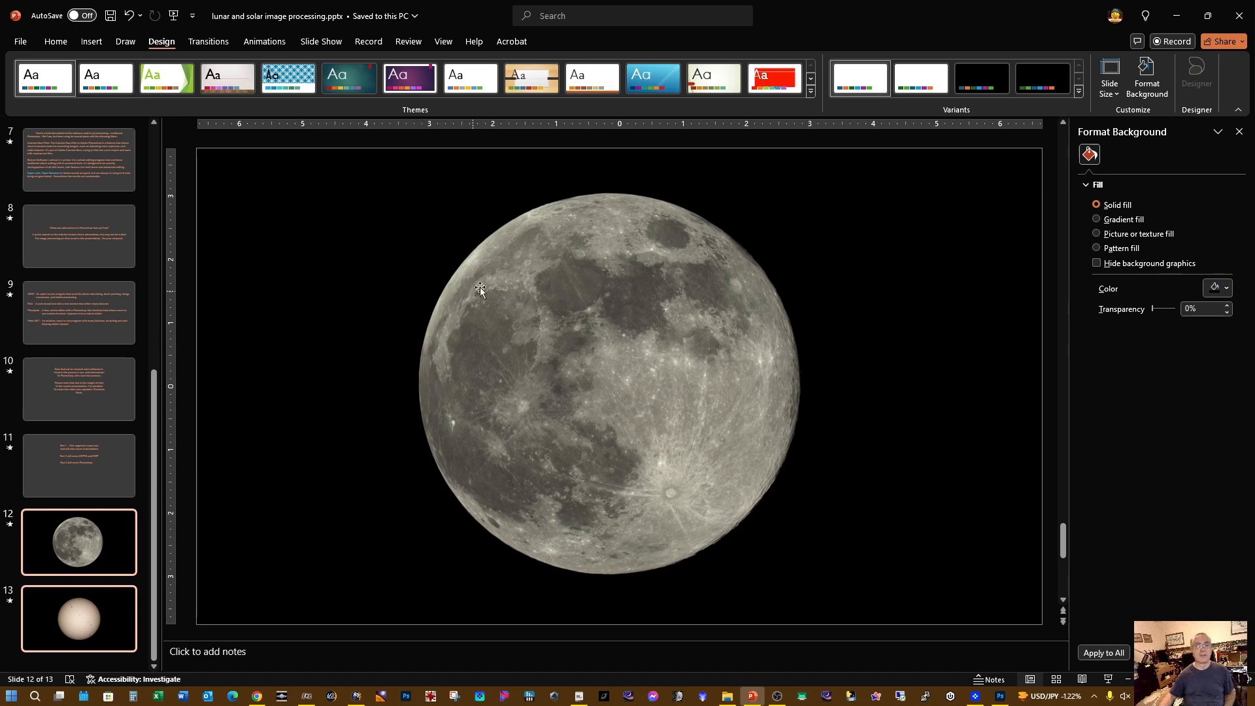
pyautogui.click(1175, 17)
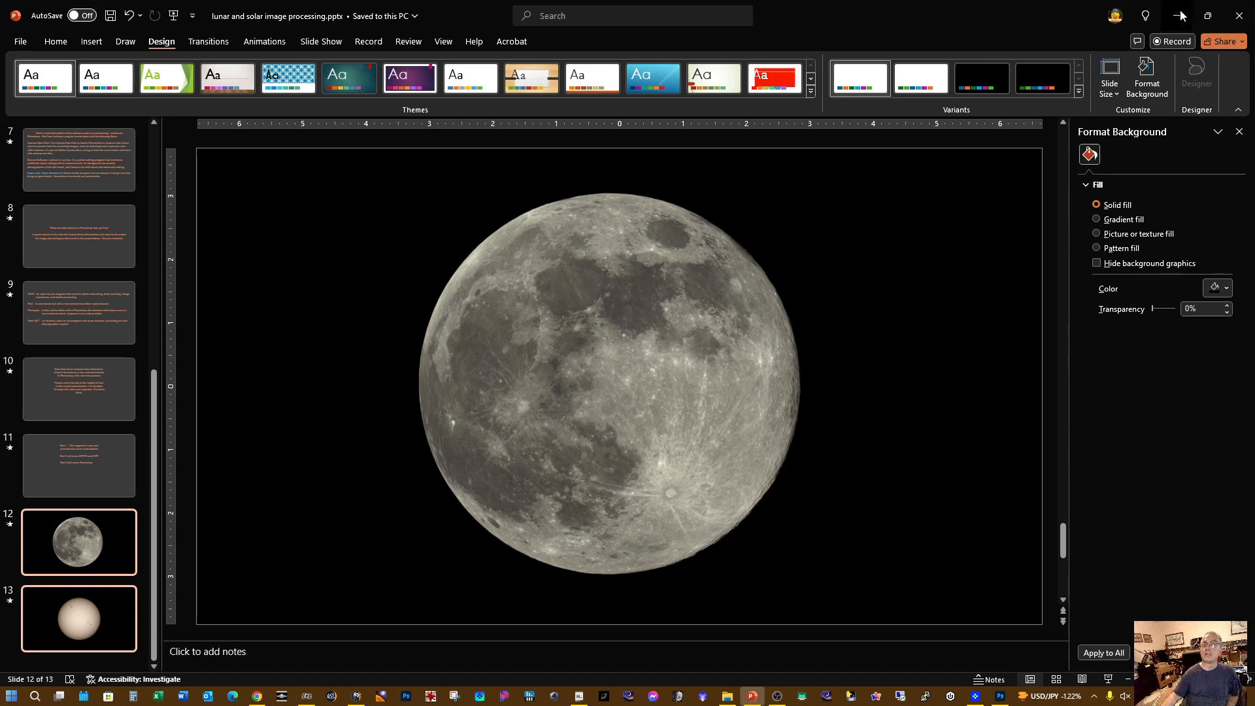